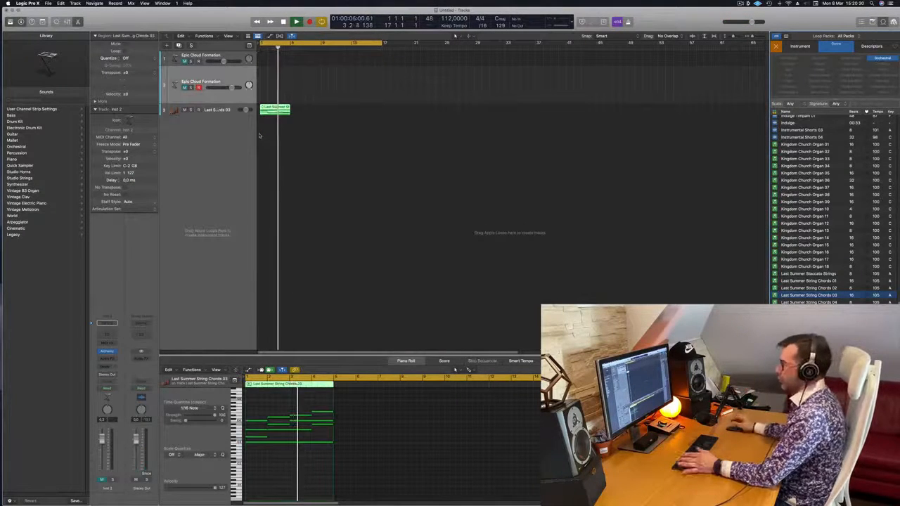
Step: Select the Last Summer String Chords 03 track and listen to its loop from the start
{"action": "key", "text": "space"}
{"action": "left_click", "coordinate": [232, 110]}
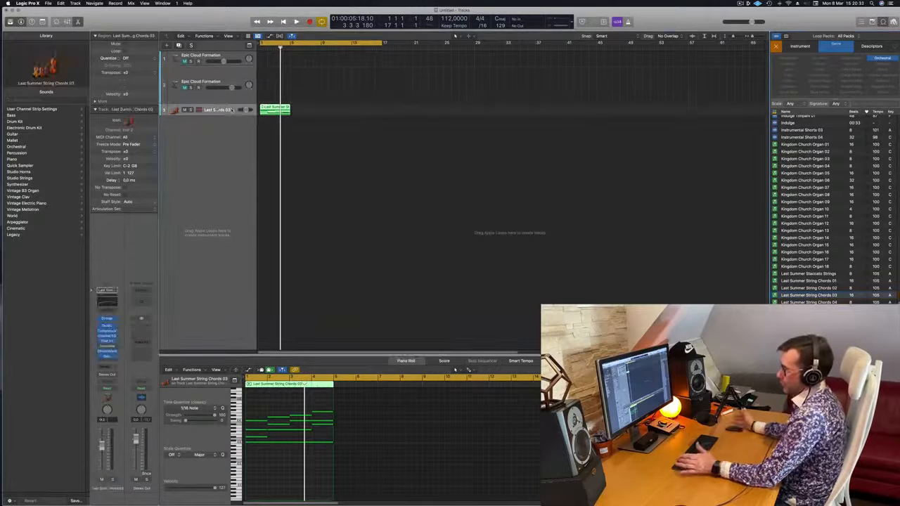
{"action": "left_click", "coordinate": [229, 110]}
{"action": "key", "text": "space"}
{"action": "key", "text": "space"}
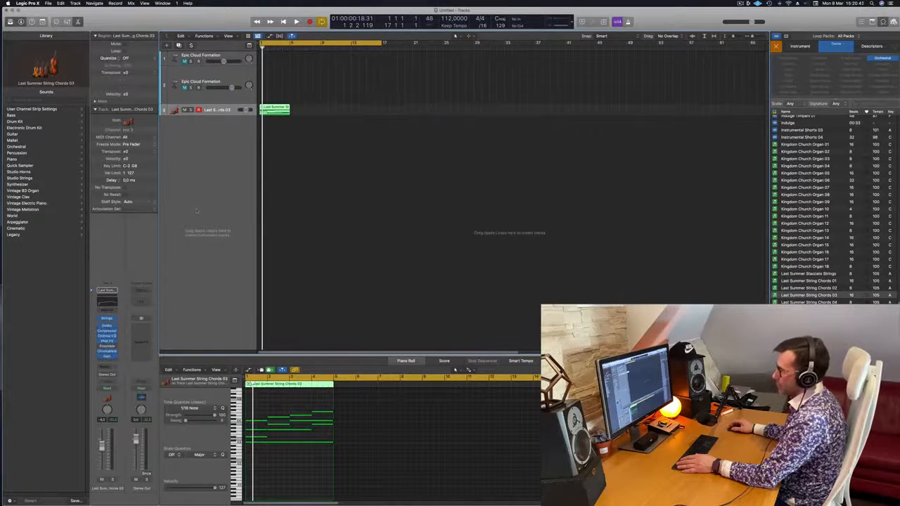
{"action": "key", "text": "space"}
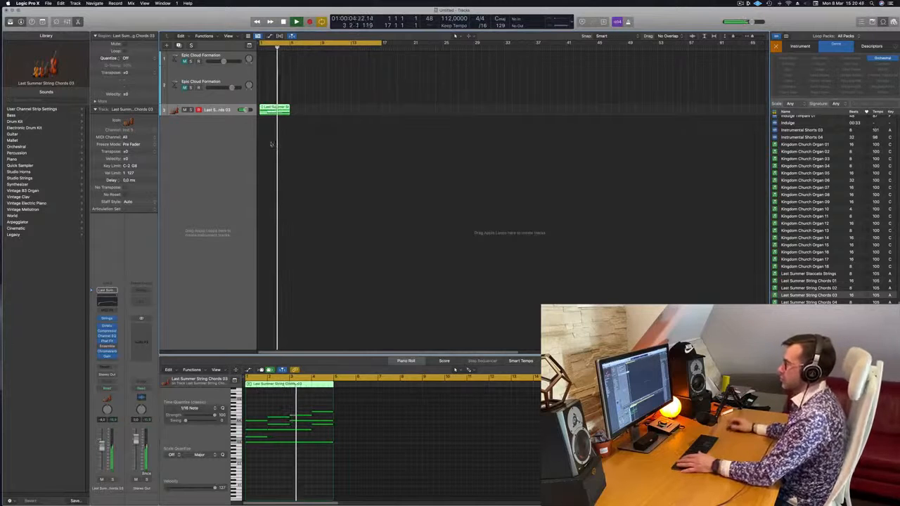
{"action": "left_click", "coordinate": [303, 111]}
{"action": "left_click", "coordinate": [276, 109]}
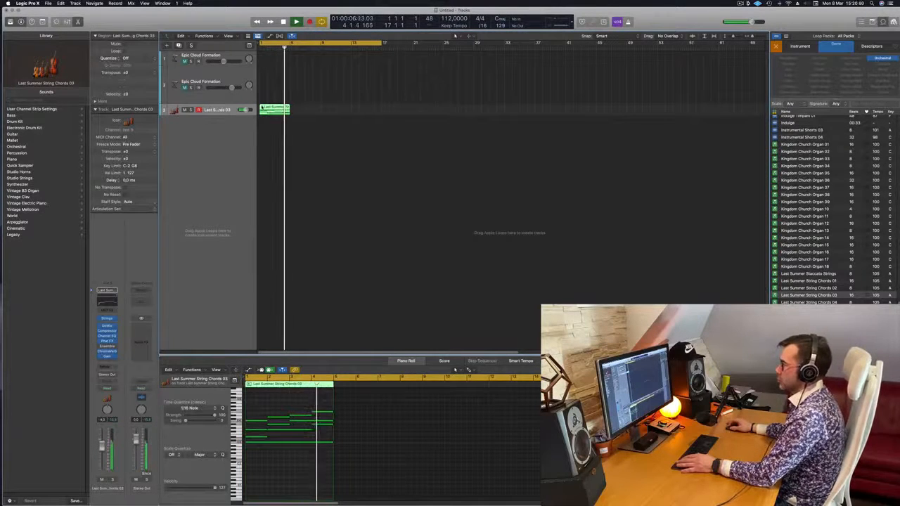
{"action": "key", "text": "space"}
{"action": "key", "text": "space"}
{"action": "left_click", "coordinate": [289, 470]}
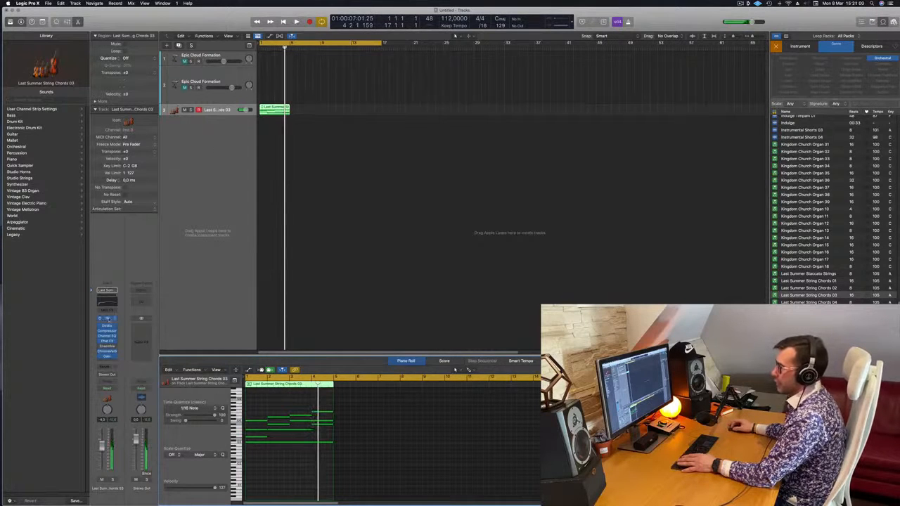
Step: Open the Studio Strings instrument on the string chords track and examine its settings
{"action": "left_click", "coordinate": [109, 319]}
{"action": "key", "text": "space"}
{"action": "left_click_drag", "start_coordinate": [498, 91], "coordinate": [668, 96]}
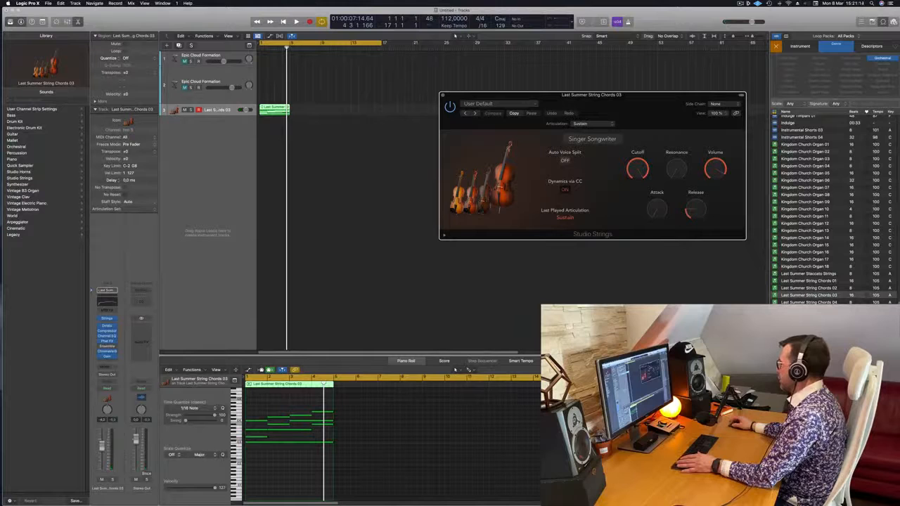
{"action": "key", "text": "super+w"}
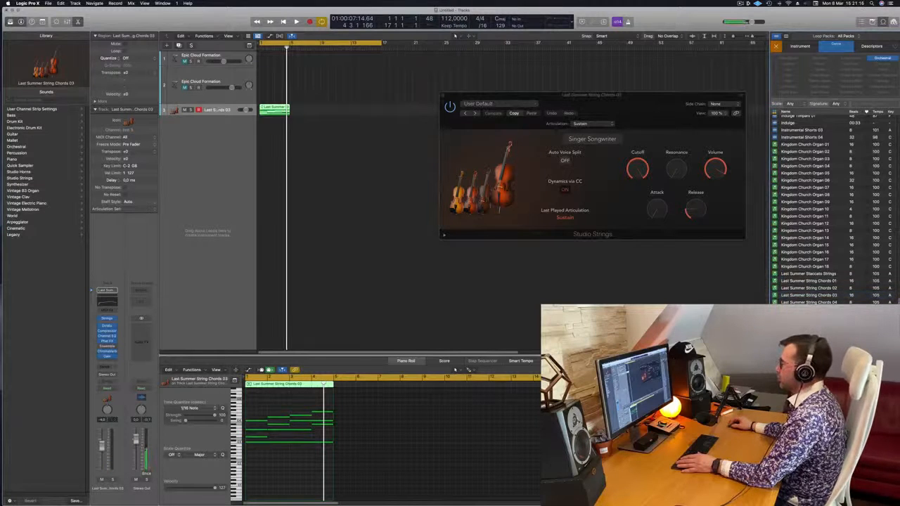
Step: Add the Last Summer String Lead 01 loop on a new track at bar 1 and play it together with the chords
{"action": "left_click_drag", "start_coordinate": [424, 214], "coordinate": [260, 154]}
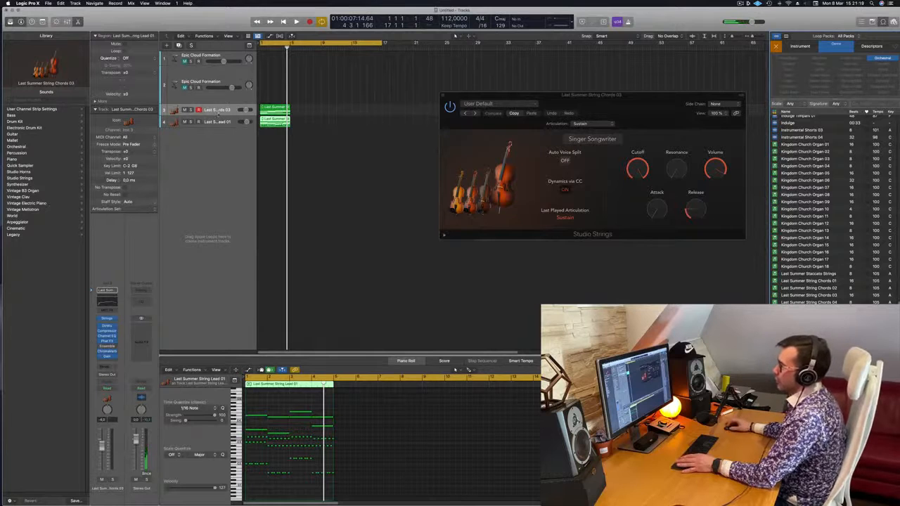
{"action": "left_click", "coordinate": [221, 121]}
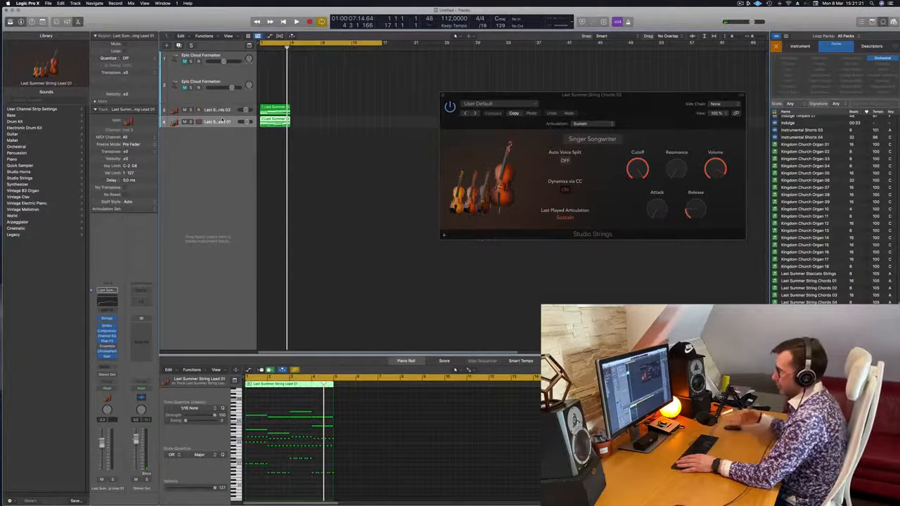
{"action": "key", "text": "space"}
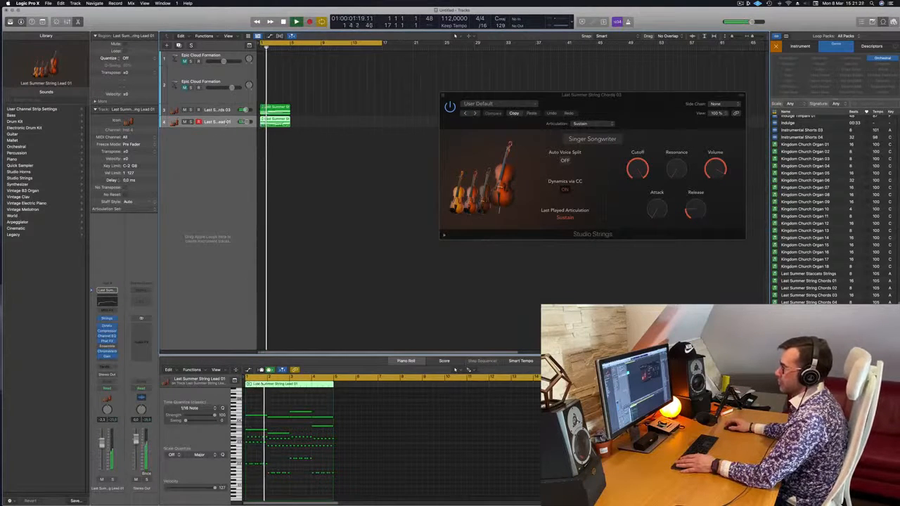
{"action": "left_click_drag", "start_coordinate": [627, 105], "coordinate": [645, 111]}
{"action": "left_click_drag", "start_coordinate": [481, 103], "coordinate": [411, 147]}
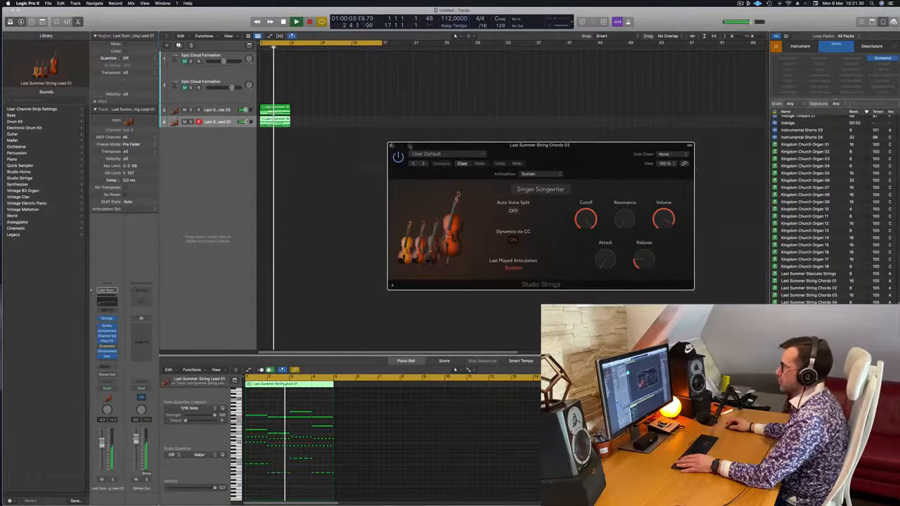
{"action": "key", "text": "super+w"}
Step: Repeat the string chords and string lead regions to four of each, filling bars 1 to 17, and play them back
{"action": "scroll", "coordinate": [273, 183], "scroll_direction": "up", "scroll_amount": 1}
{"action": "scroll", "coordinate": [268, 175], "scroll_direction": "down", "scroll_amount": 2}
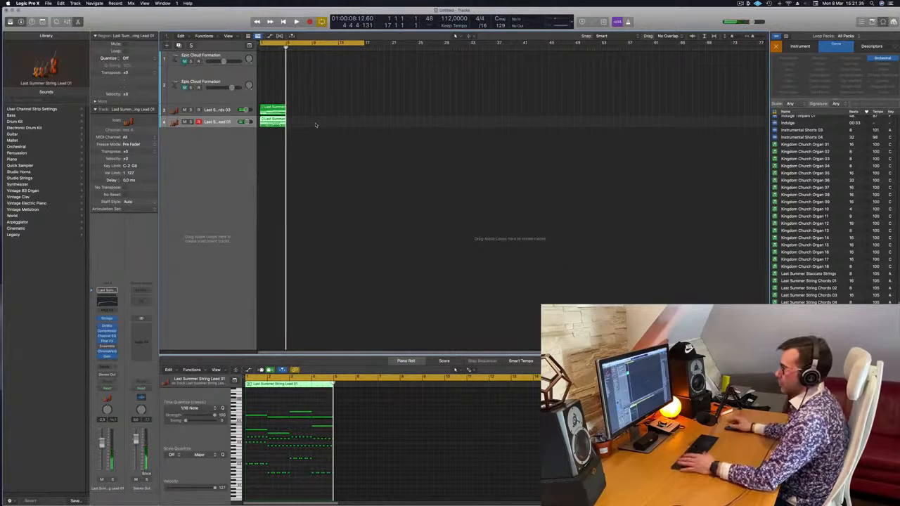
{"action": "scroll", "coordinate": [361, 122], "scroll_direction": "left", "scroll_amount": 2}
{"action": "left_click_drag", "start_coordinate": [321, 96], "coordinate": [356, 110]}
{"action": "key", "text": "space"}
{"action": "scroll", "coordinate": [287, 165], "scroll_direction": "down", "scroll_amount": 2}
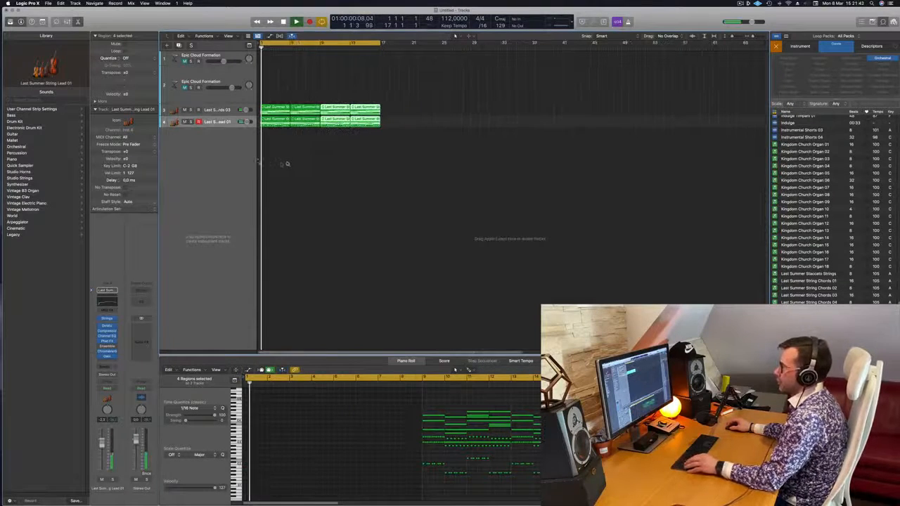
{"action": "key", "text": "space"}
{"action": "key", "text": "space"}
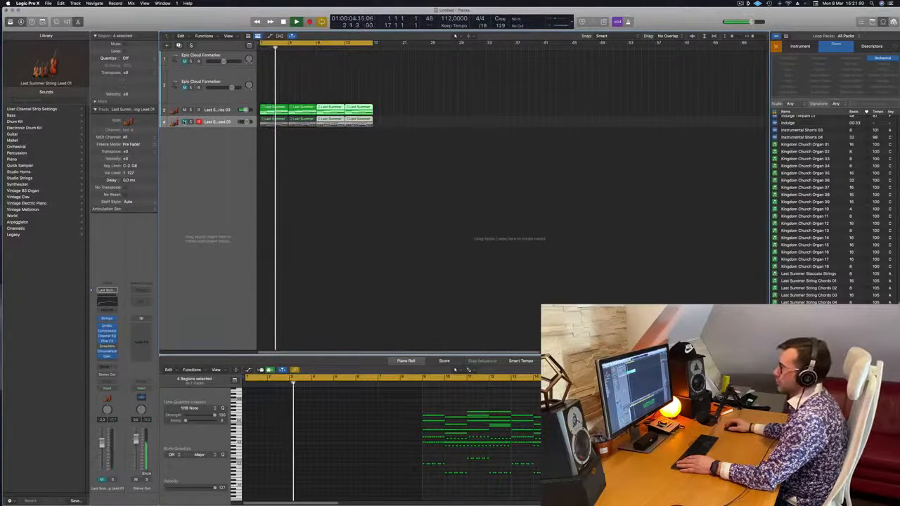
Step: Duplicate the string chords track with its settings and copy the first chords region onto the new track at bar 1
{"action": "left_click", "coordinate": [216, 110]}
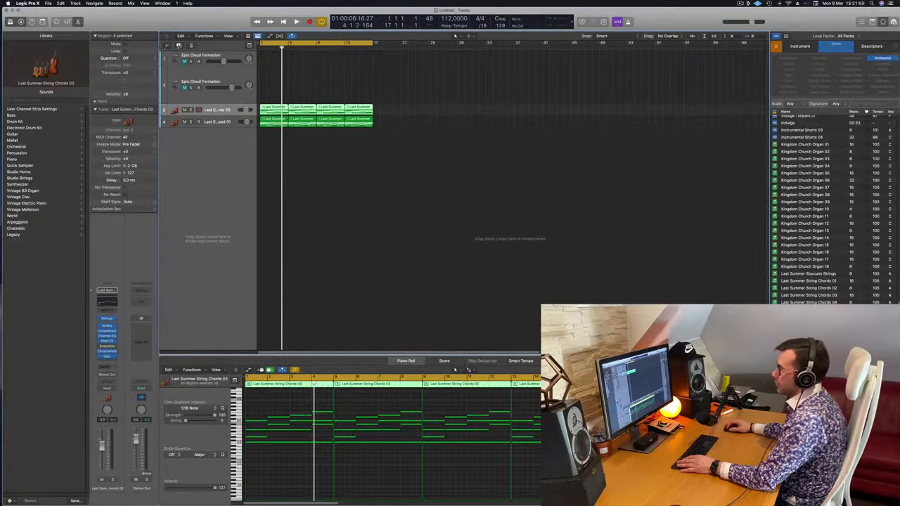
{"action": "key", "text": "super+d"}
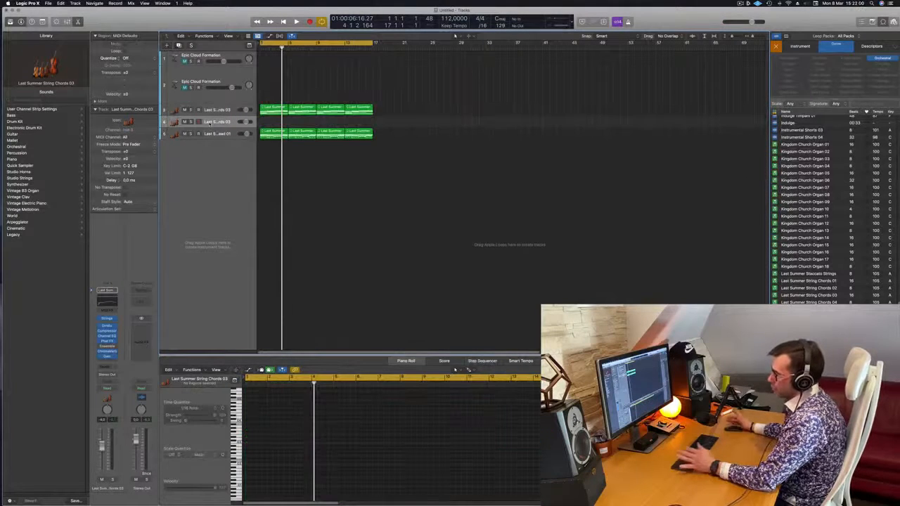
{"action": "left_click", "coordinate": [274, 111]}
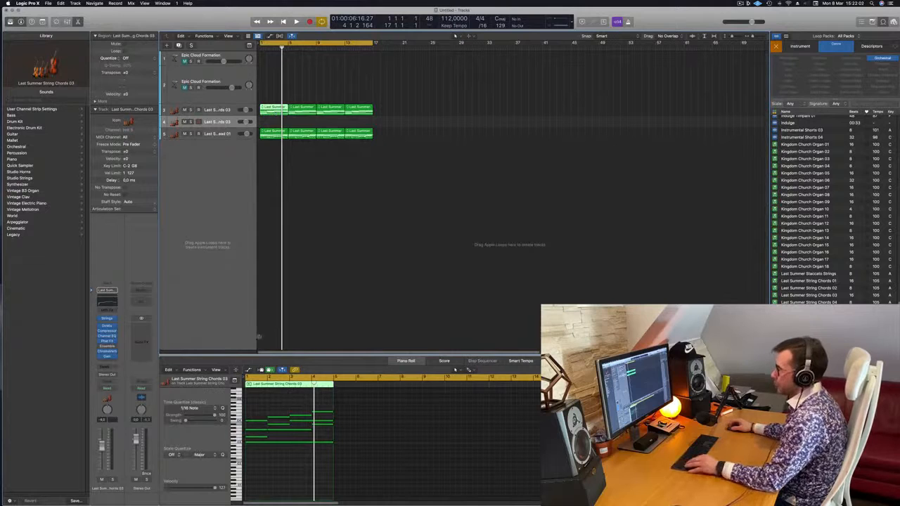
{"action": "left_click_drag", "start_coordinate": [272, 117], "coordinate": [275, 122]}
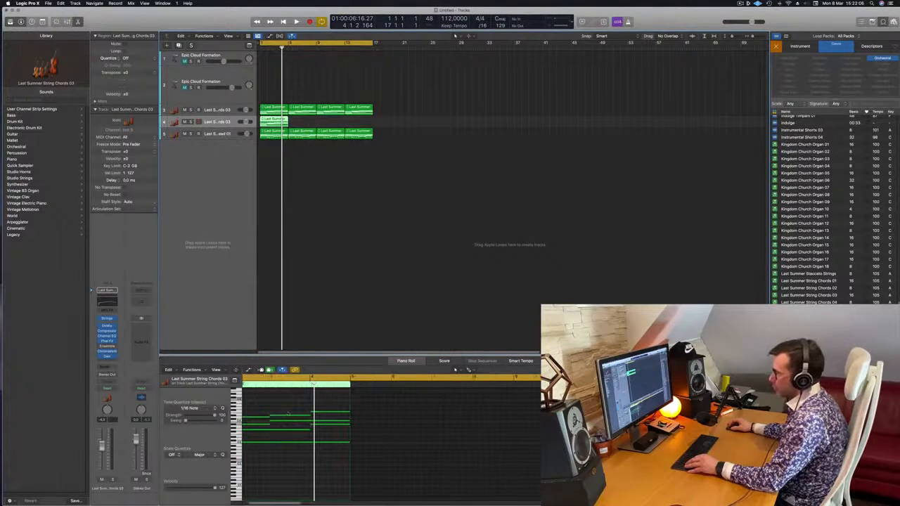
Step: Delete the upper chord notes in the copied region, keeping the sustained low note and the three-note line above it
{"action": "scroll", "coordinate": [287, 412], "scroll_direction": "left", "scroll_amount": 3}
{"action": "left_click", "coordinate": [273, 421]}
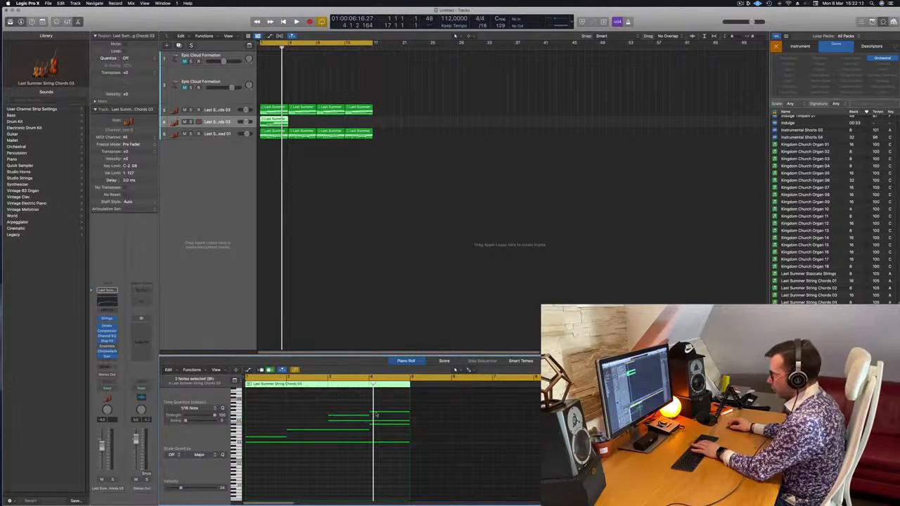
{"action": "left_click_drag", "start_coordinate": [361, 405], "coordinate": [376, 417]}
{"action": "key", "text": "Delete"}
{"action": "key", "text": "space"}
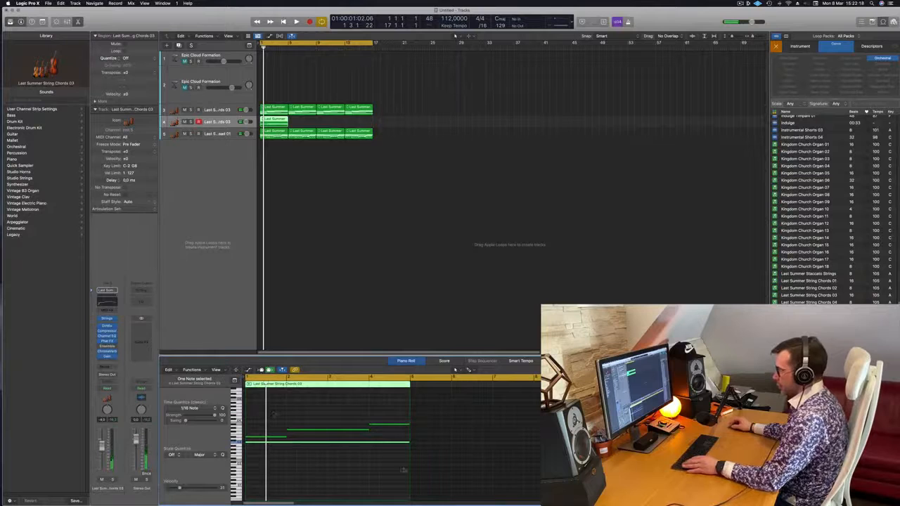
Step: Transpose the four remaining notes of the copied region down two octaves and play the result
{"action": "left_click_drag", "start_coordinate": [273, 414], "coordinate": [413, 475]}
{"action": "key", "text": "shift+alt+Down"}
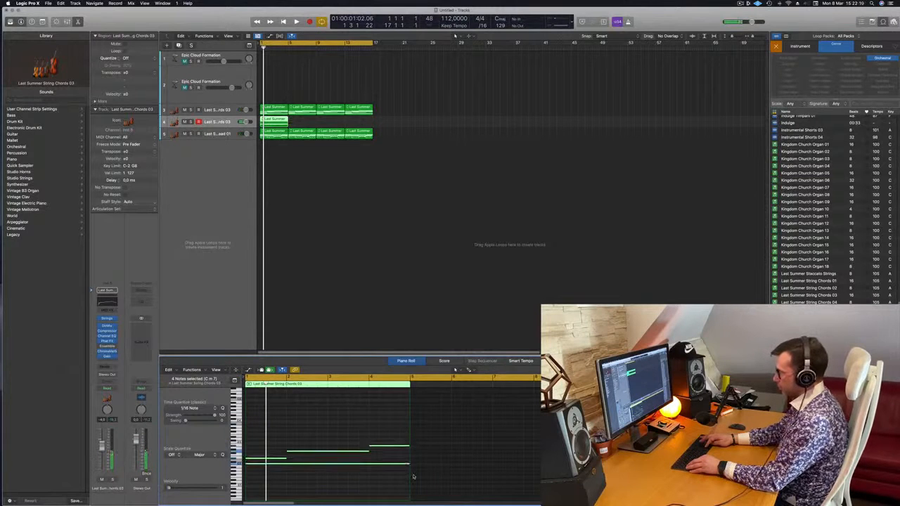
{"action": "key", "text": "shift+alt+Down"}
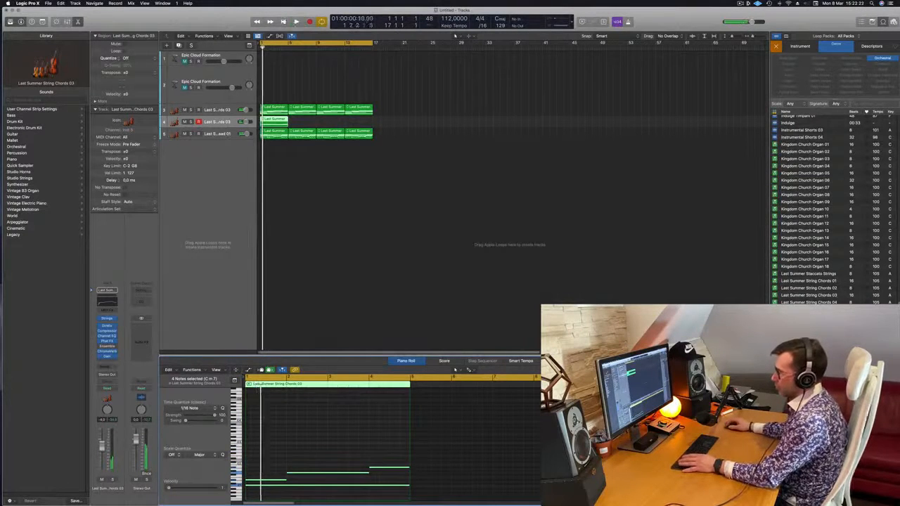
{"action": "key", "text": "space"}
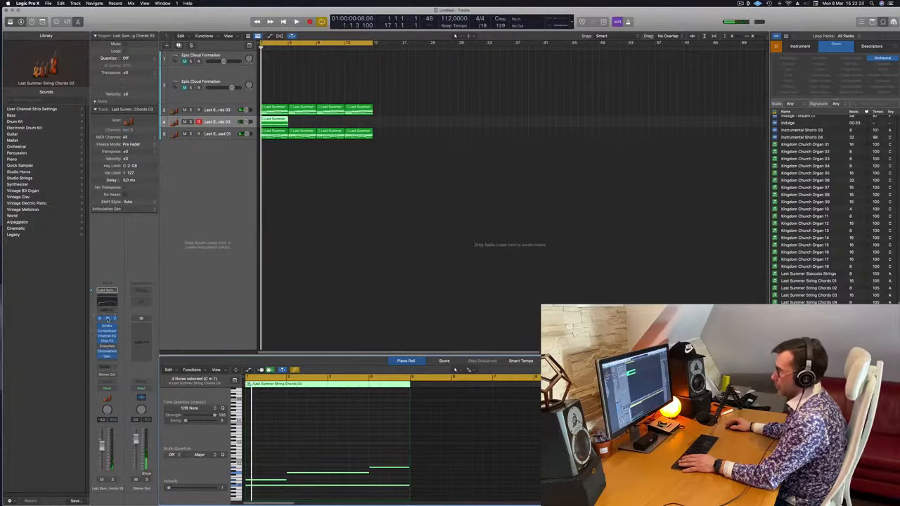
Step: Change the duplicated track's Studio Strings instrument from Singer Songwriter to Cellos
{"action": "left_click", "coordinate": [107, 319]}
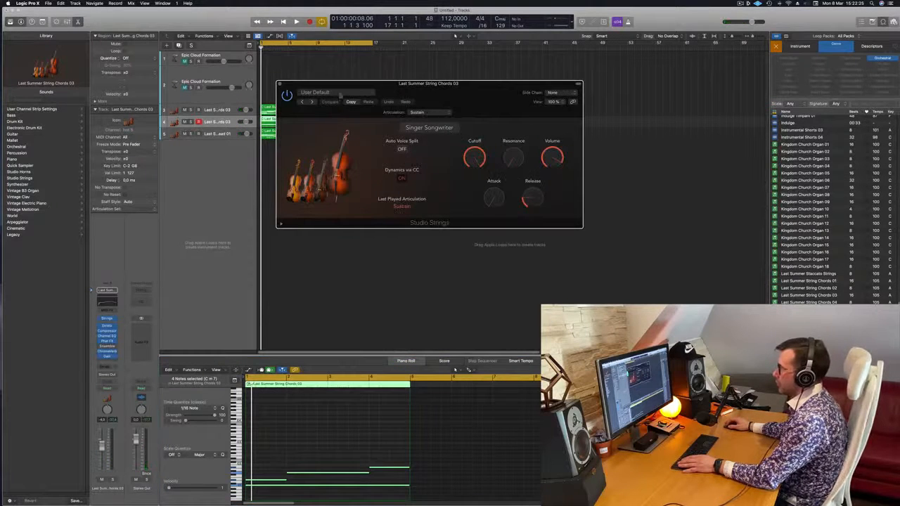
{"action": "left_click", "coordinate": [438, 127]}
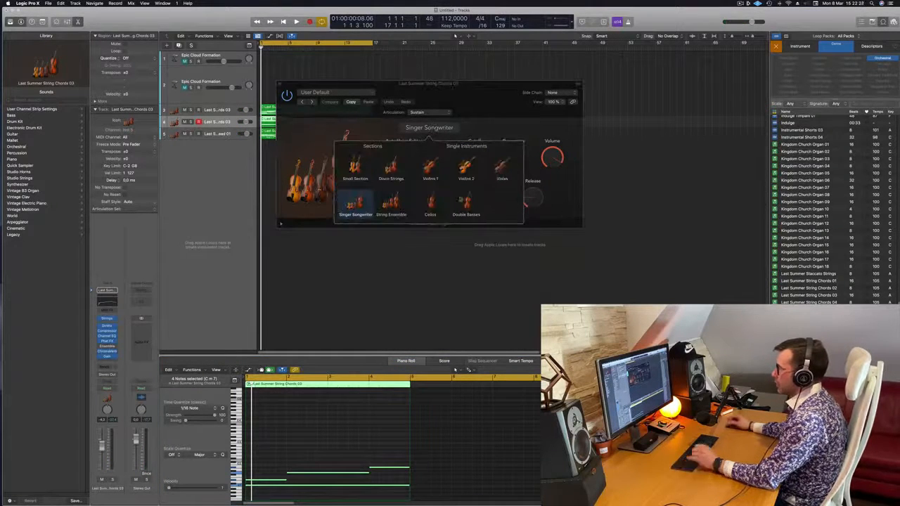
{"action": "left_click", "coordinate": [432, 204]}
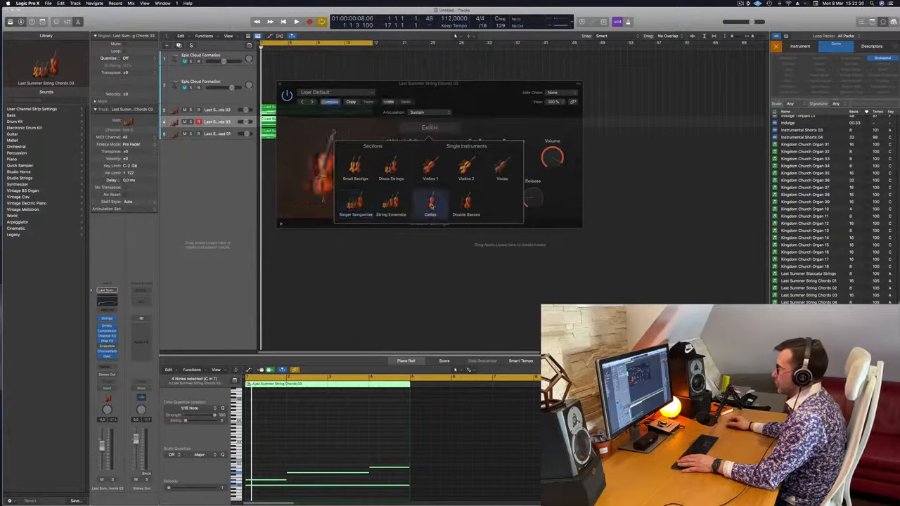
{"action": "left_click", "coordinate": [562, 212]}
Step: Play the arrangement and raise the cello track's volume slightly
{"action": "key", "text": "space"}
{"action": "left_click_drag", "start_coordinate": [473, 103], "coordinate": [545, 126]}
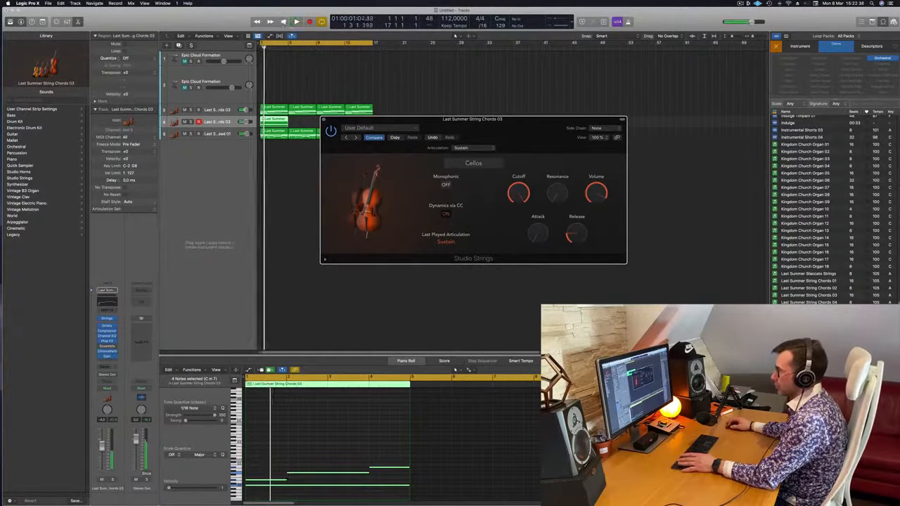
{"action": "left_click_drag", "start_coordinate": [102, 445], "coordinate": [103, 441]}
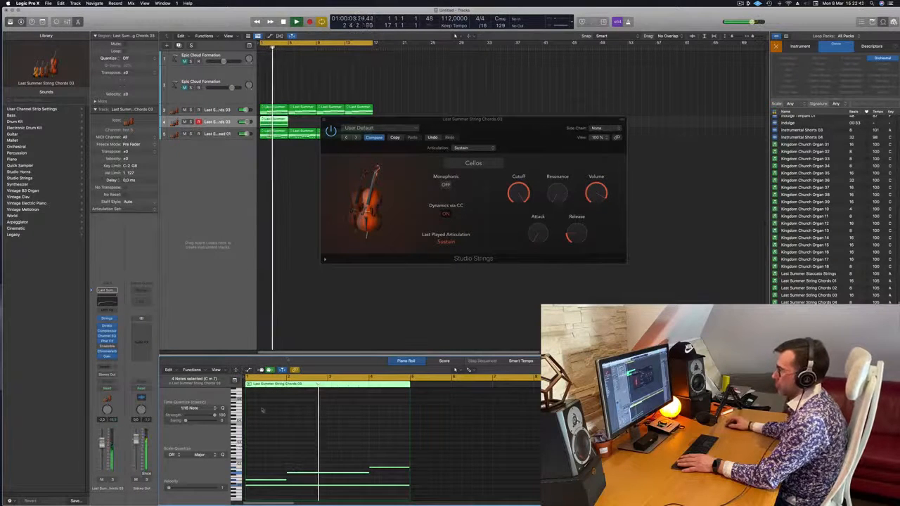
{"action": "left_click_drag", "start_coordinate": [499, 128], "coordinate": [577, 114]}
{"action": "key", "text": "space"}
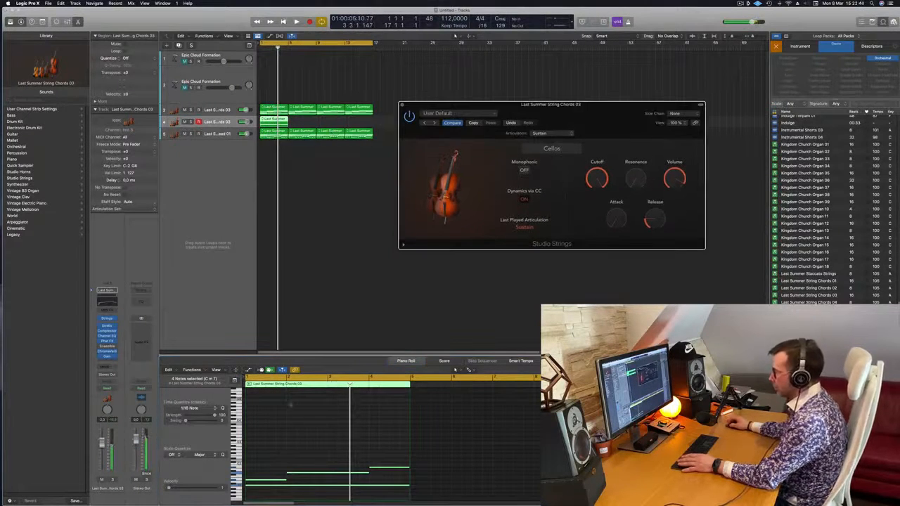
Step: Delete the three upper notes of the cello region, keeping only the sustained low note, and replay from the start
{"action": "left_click_drag", "start_coordinate": [261, 448], "coordinate": [381, 482]}
{"action": "key", "text": "Delete"}
{"action": "key", "text": "Return"}
{"action": "key", "text": "space"}
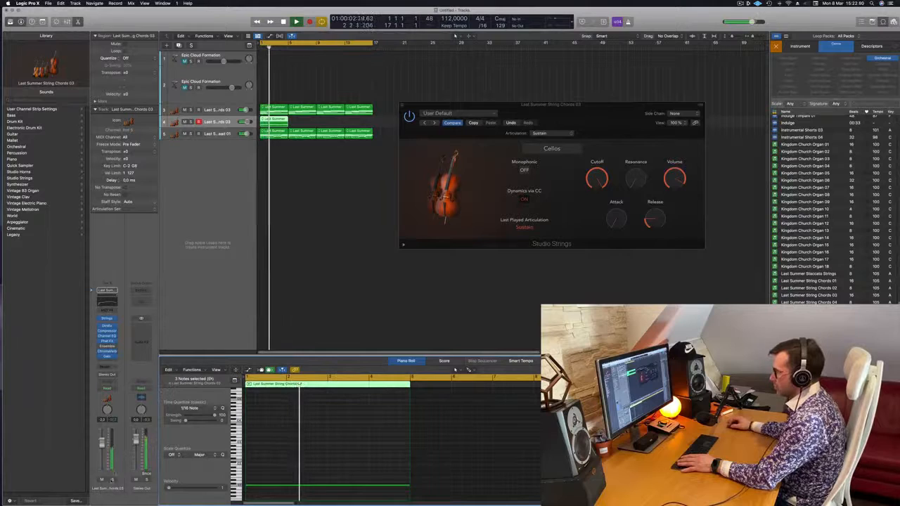
Step: Solo the cello track, replay it from the start and slightly increase the Cellos instrument's release
{"action": "key", "text": "ctrl+s"}
{"action": "key", "text": "Return"}
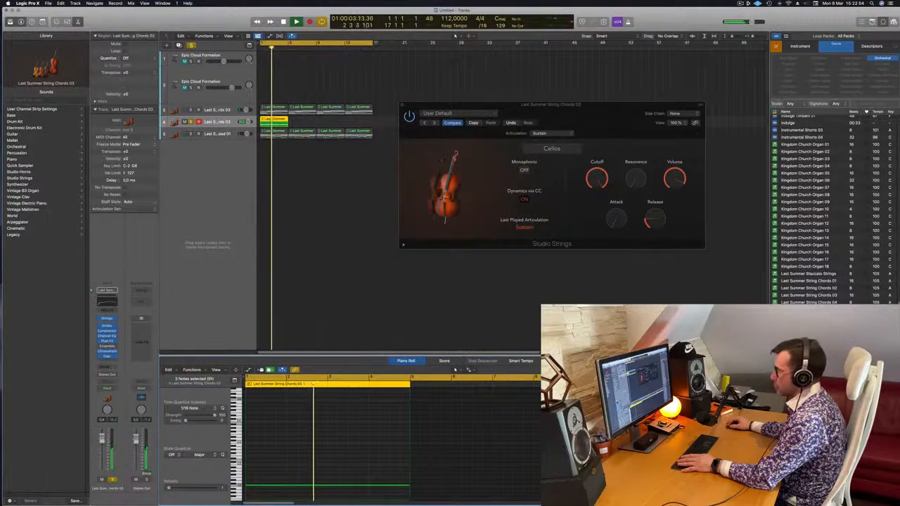
{"action": "left_click_drag", "start_coordinate": [644, 113], "coordinate": [588, 134]}
{"action": "key", "text": "Return"}
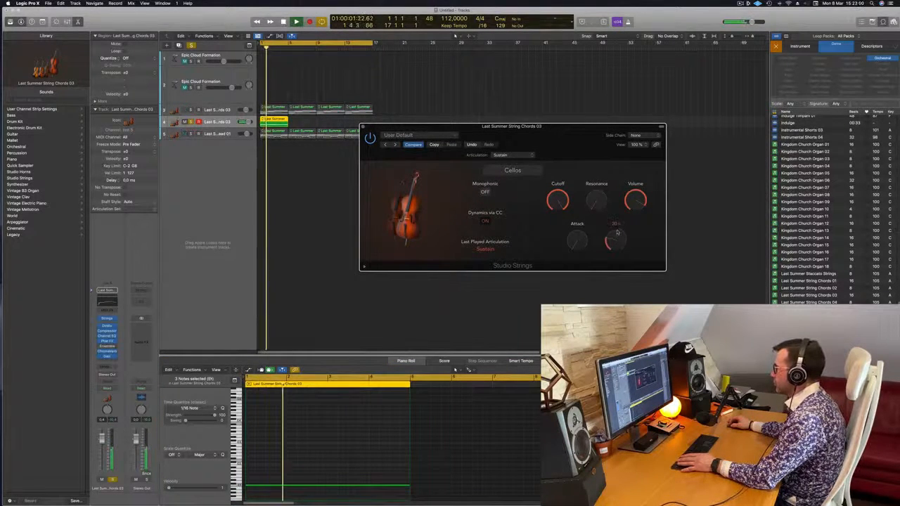
Step: Try the cello sound with Dynamics via CC off, replaying from the start to compare it with the setting on
{"action": "left_click", "coordinate": [484, 221]}
{"action": "key", "text": "Return"}
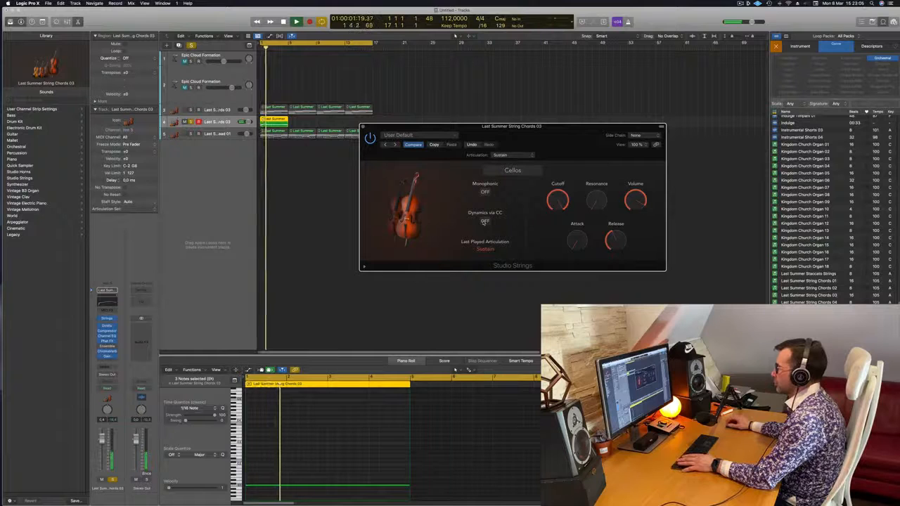
{"action": "key", "text": "Return"}
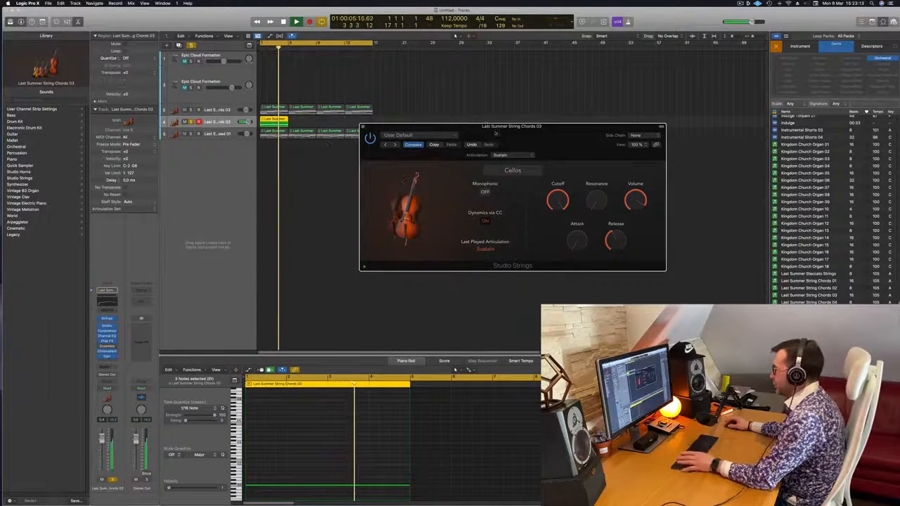
{"action": "left_click_drag", "start_coordinate": [491, 133], "coordinate": [528, 132]}
{"action": "key", "text": "Return"}
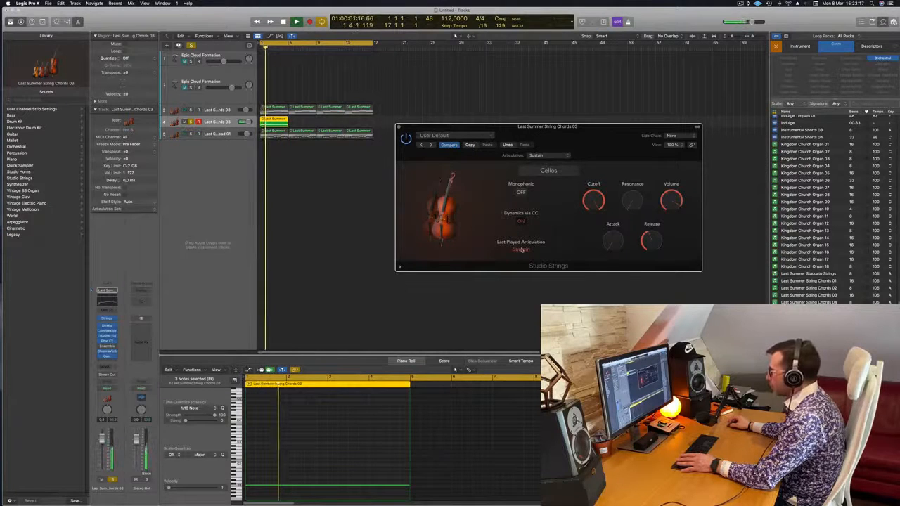
Step: Close the Cellos instrument window and copy the low cello region repeatedly to fill its track up to bar 17
{"action": "left_click_drag", "start_coordinate": [551, 134], "coordinate": [604, 137]}
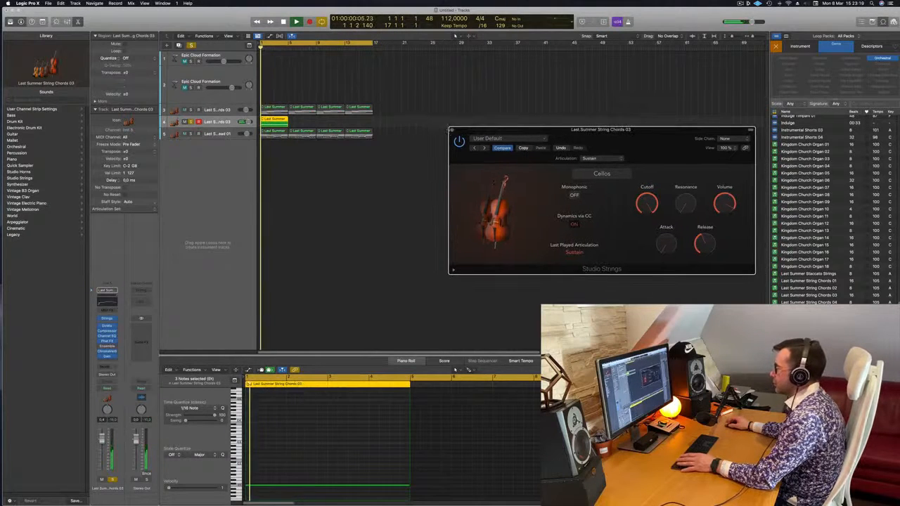
{"action": "left_click", "coordinate": [453, 130]}
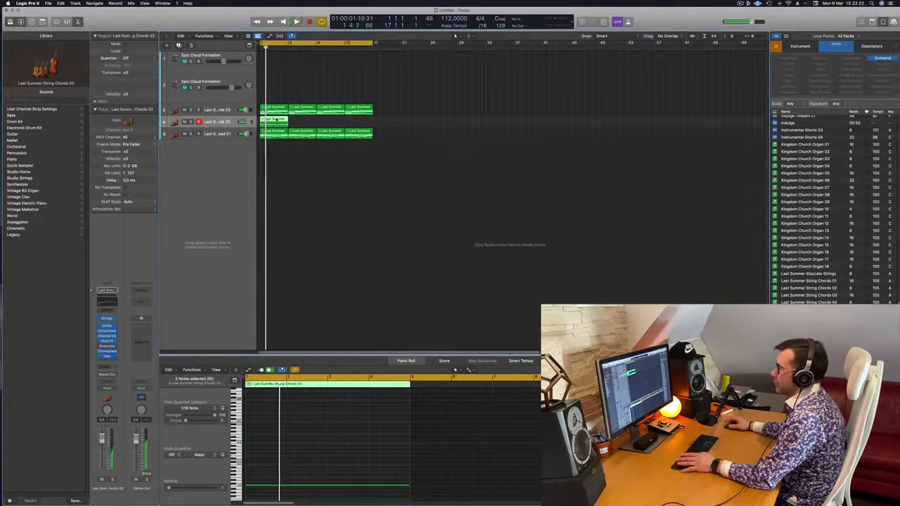
{"action": "left_click_drag", "start_coordinate": [276, 118], "coordinate": [358, 122]}
Step: Mute the Last Summer String Lead 01 track and replay the arrangement from the start
{"action": "left_click", "coordinate": [216, 122]}
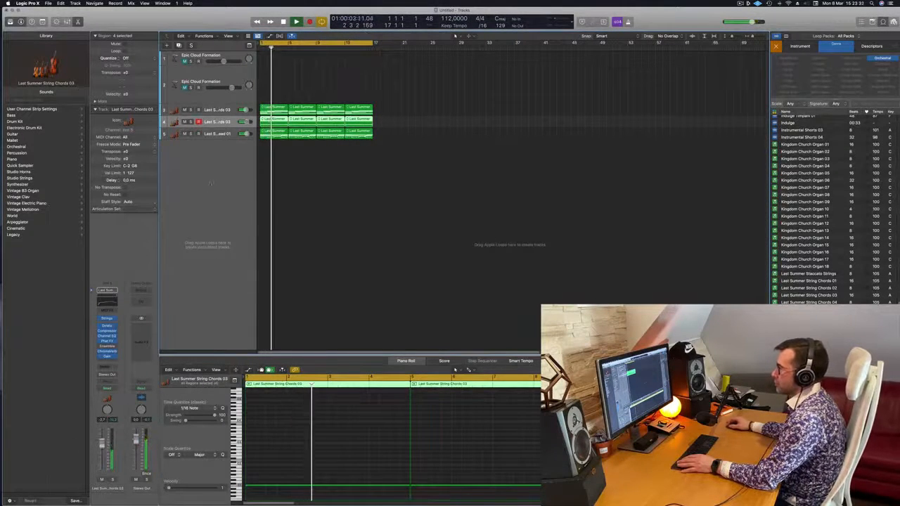
{"action": "left_click", "coordinate": [185, 134]}
{"action": "key", "text": "Return"}
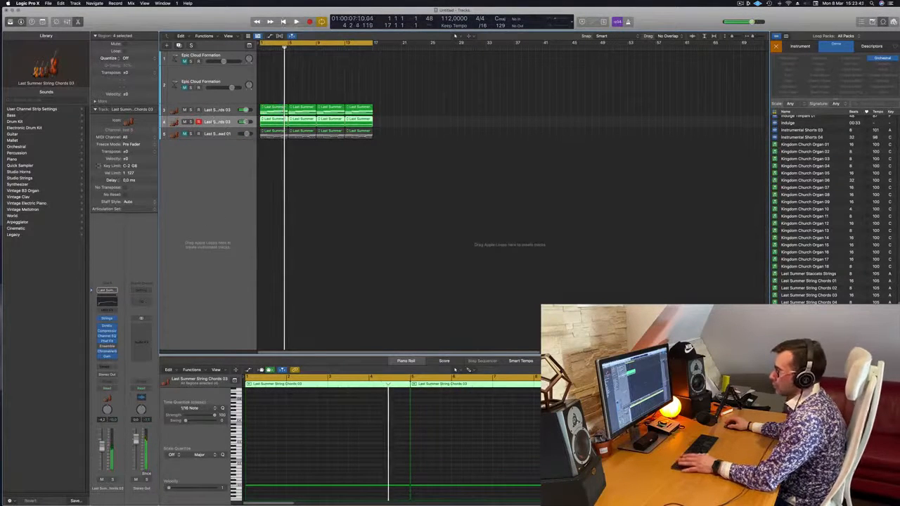
Step: Send the cello track to Bus 1 and insert a stereo ChromaVerb on its aux channel
{"action": "left_click", "coordinate": [105, 367]}
{"action": "mouse_move", "coordinate": [106, 375]}
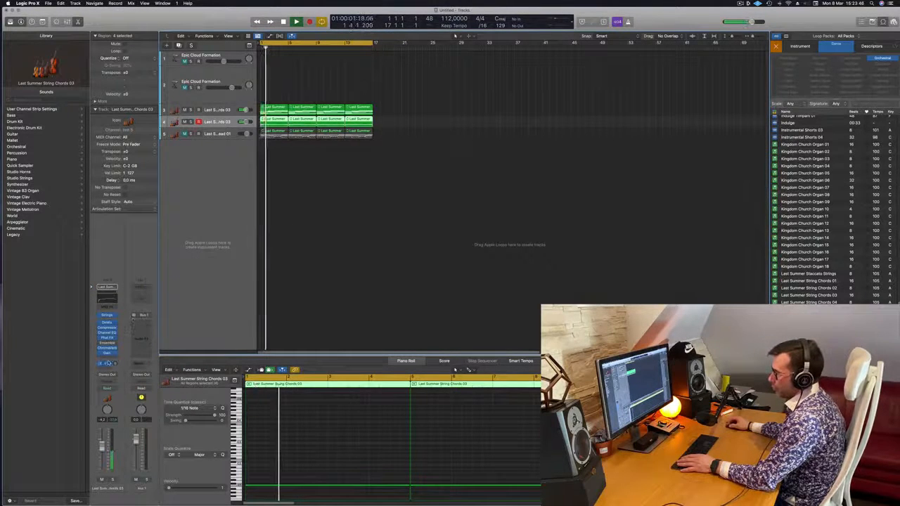
{"action": "left_click", "coordinate": [141, 322]}
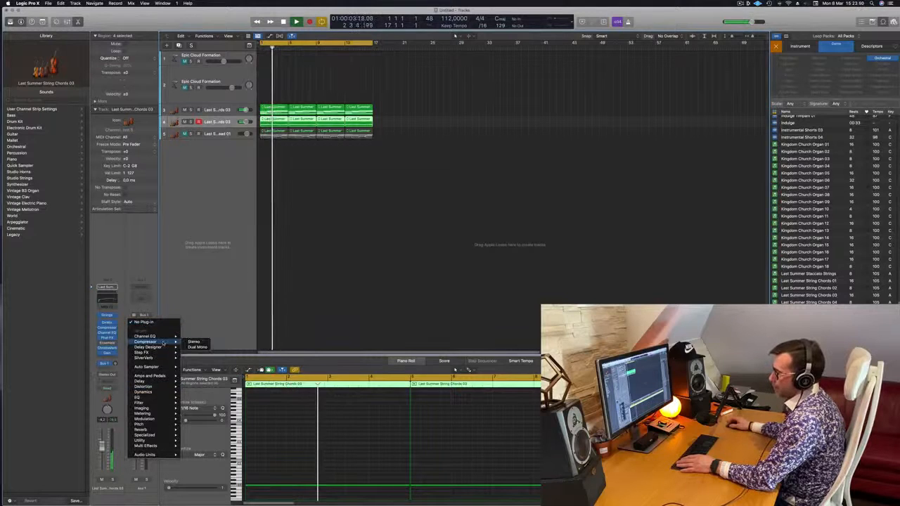
{"action": "mouse_move", "coordinate": [172, 367]}
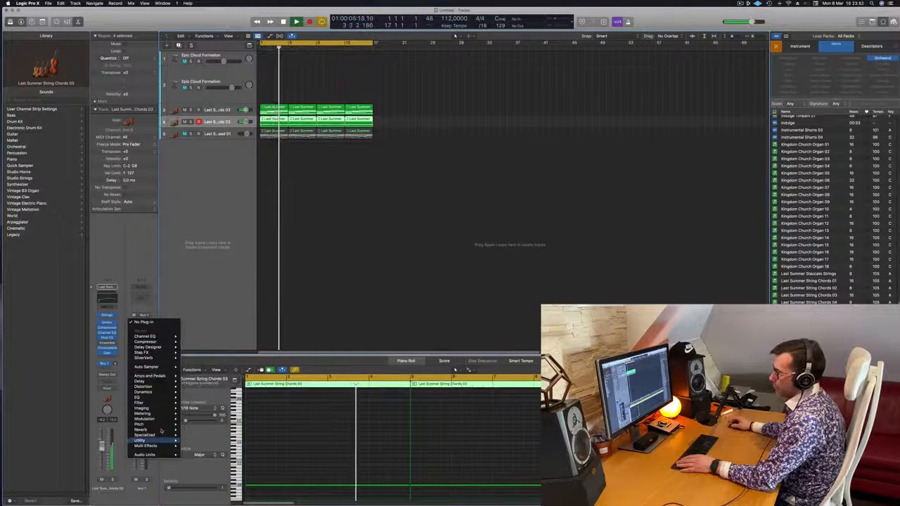
{"action": "mouse_move", "coordinate": [151, 430]}
{"action": "mouse_move", "coordinate": [204, 430]}
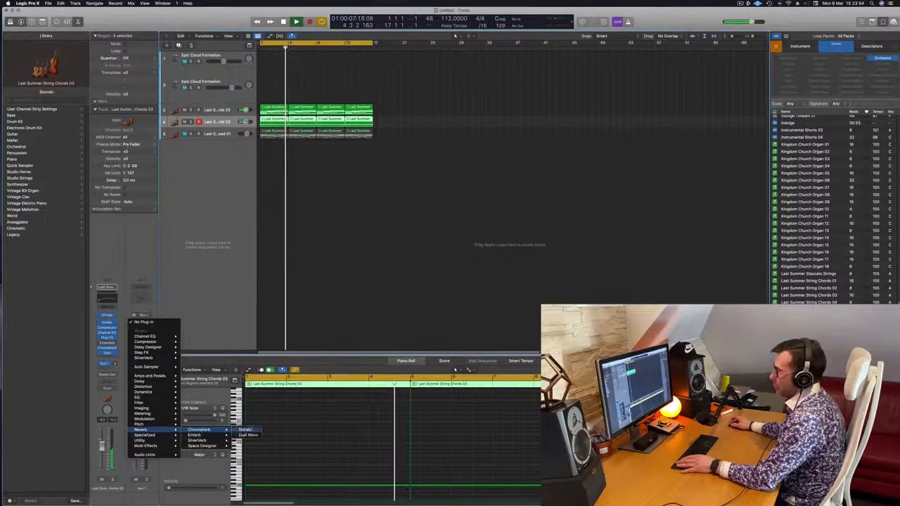
{"action": "left_click", "coordinate": [244, 430]}
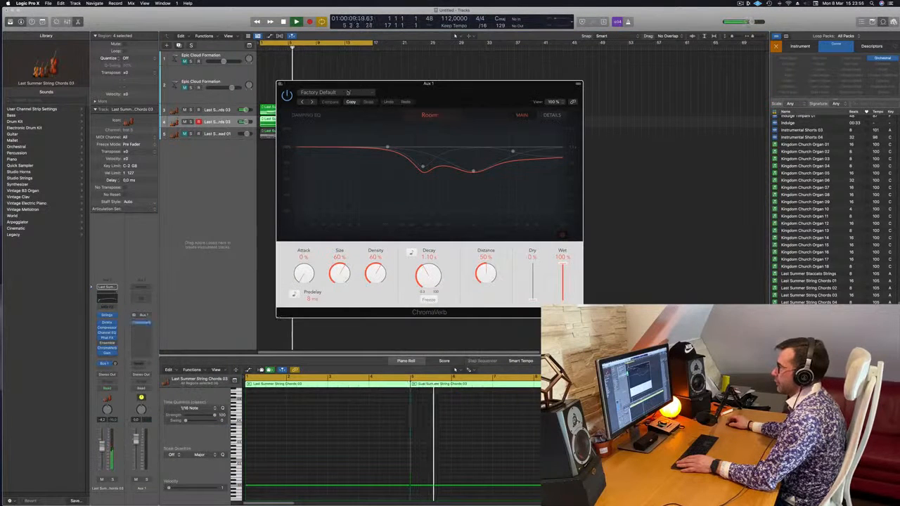
Step: Load the Orchestra Hall preset from the Halls category in ChromaVerb and move its window away from the regions
{"action": "left_click", "coordinate": [348, 92]}
{"action": "mouse_move", "coordinate": [347, 227]}
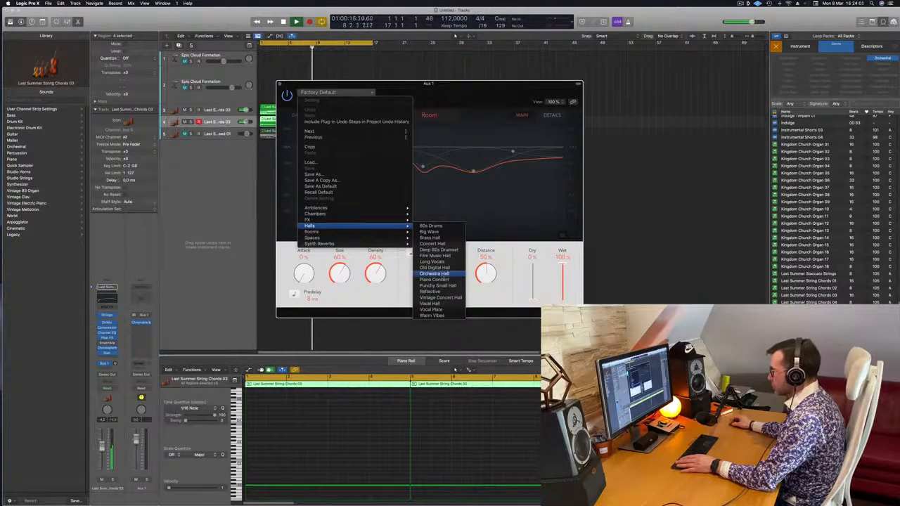
{"action": "left_click", "coordinate": [434, 274]}
{"action": "left_click_drag", "start_coordinate": [428, 83], "coordinate": [480, 71]}
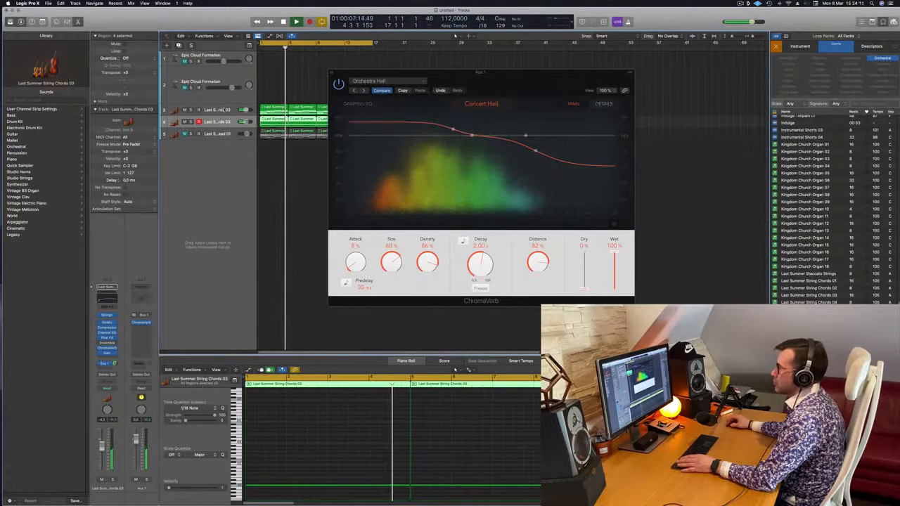
Step: Send the upper string chords track to the Bus 1 reverb as well, and close the ChromaVerb window
{"action": "left_click", "coordinate": [223, 109]}
{"action": "key", "text": "space"}
{"action": "key", "text": "space"}
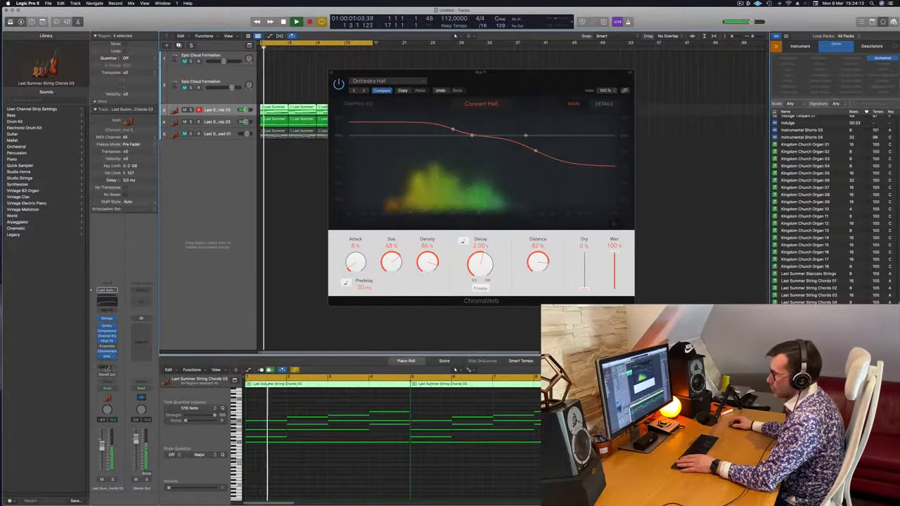
{"action": "left_click", "coordinate": [107, 366]}
{"action": "mouse_move", "coordinate": [119, 376]}
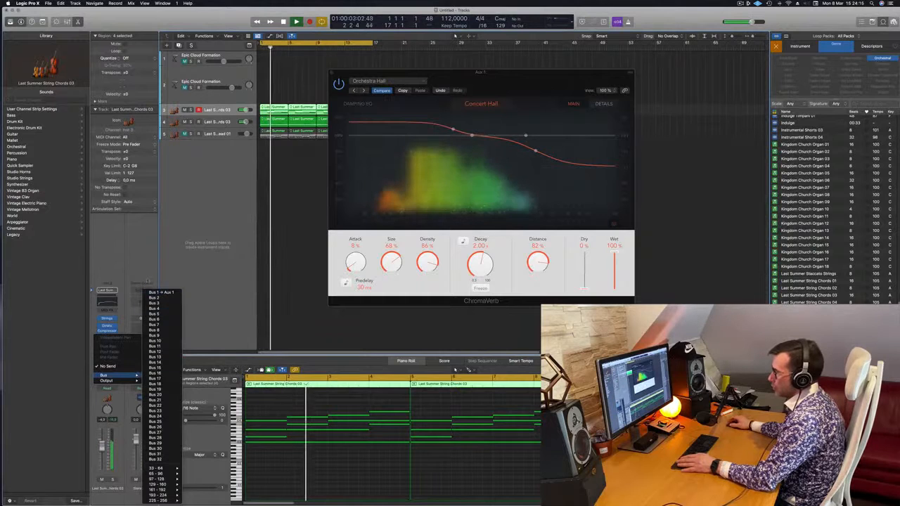
{"action": "left_click", "coordinate": [160, 292]}
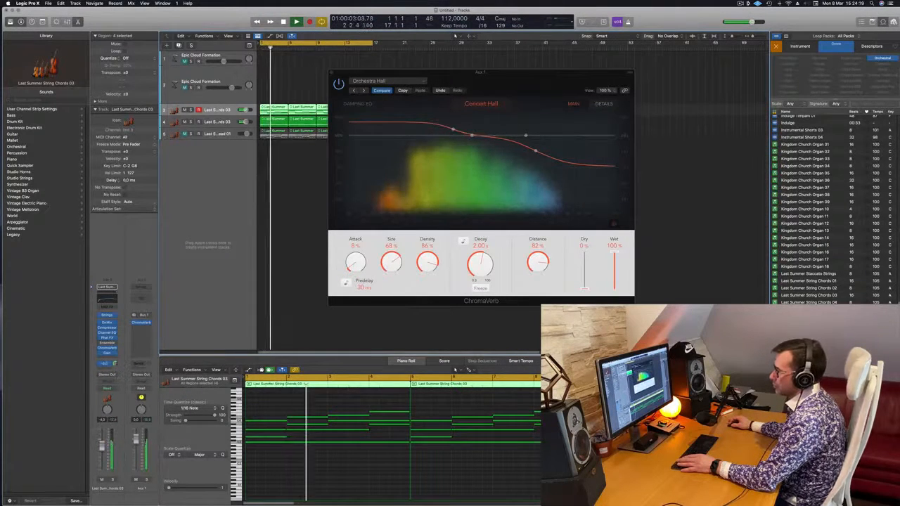
{"action": "left_click", "coordinate": [330, 73]}
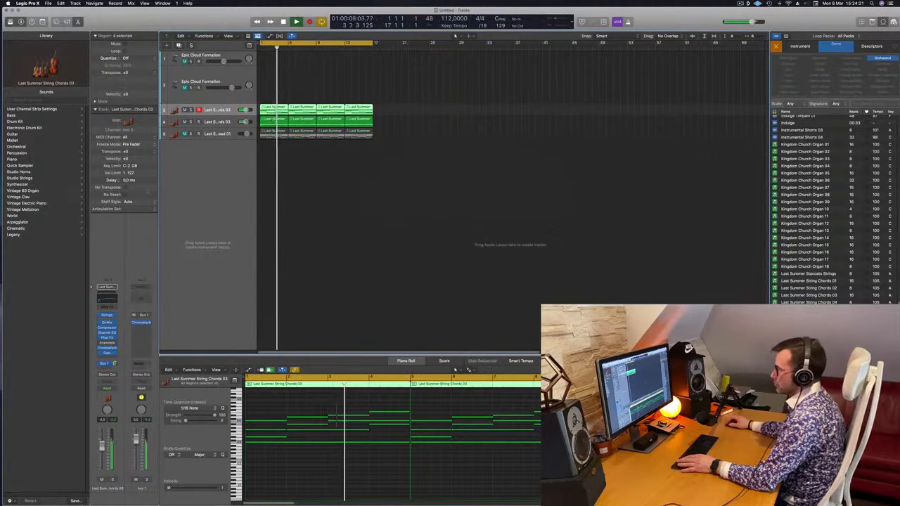
Step: Change the low string track's Studio Strings instrument from Cellos to Double Basses
{"action": "key", "text": "Down"}
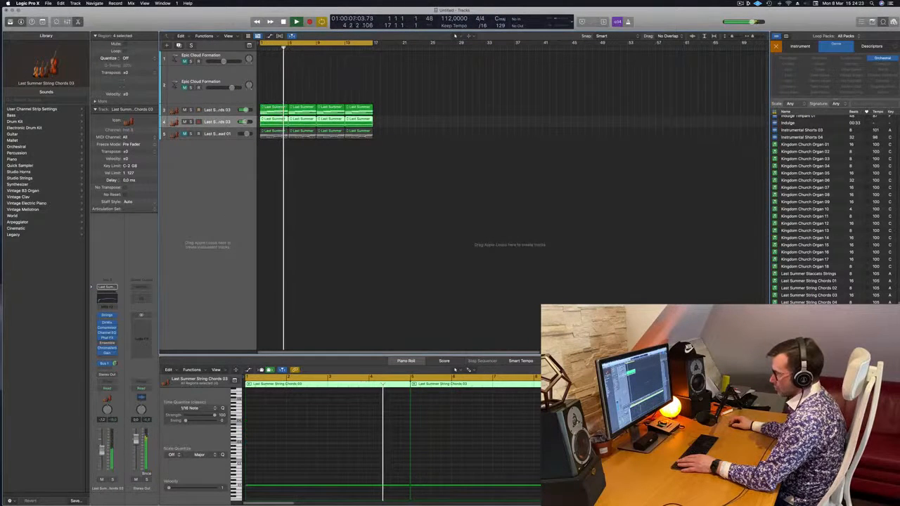
{"action": "left_click", "coordinate": [108, 316]}
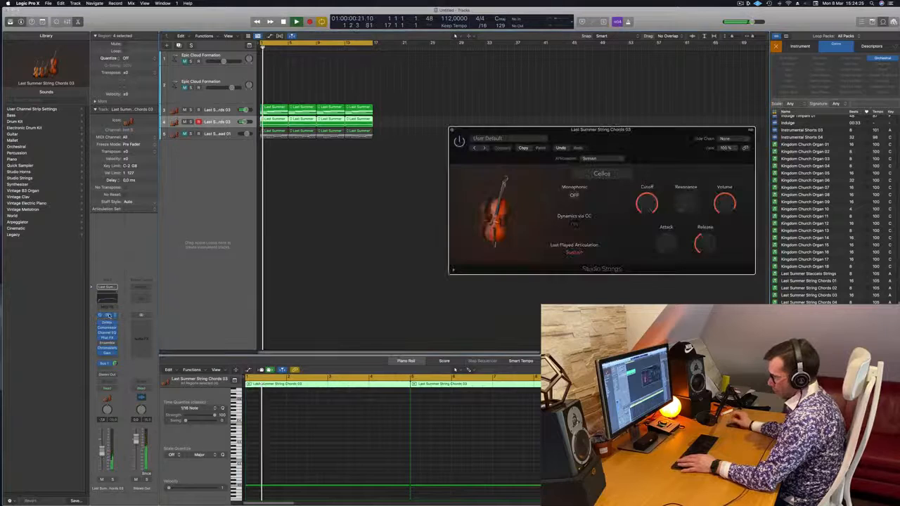
{"action": "left_click", "coordinate": [600, 173]}
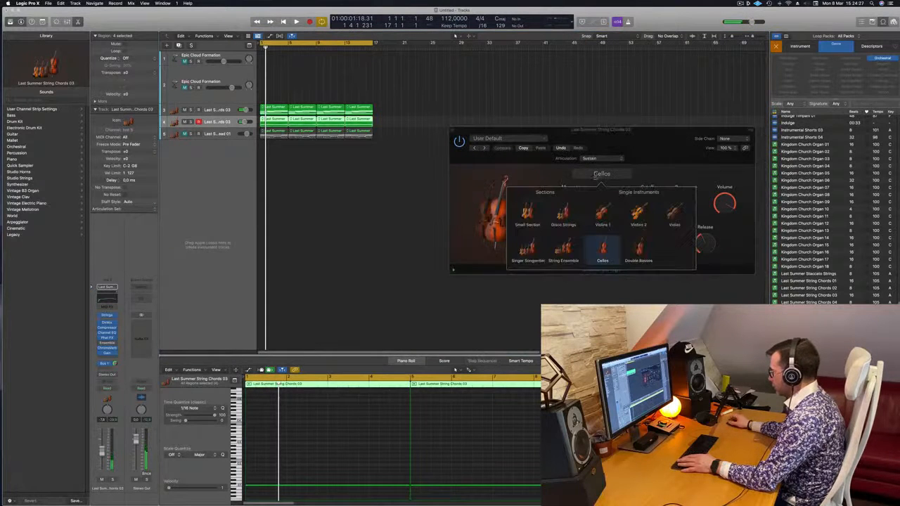
{"action": "left_click", "coordinate": [637, 248]}
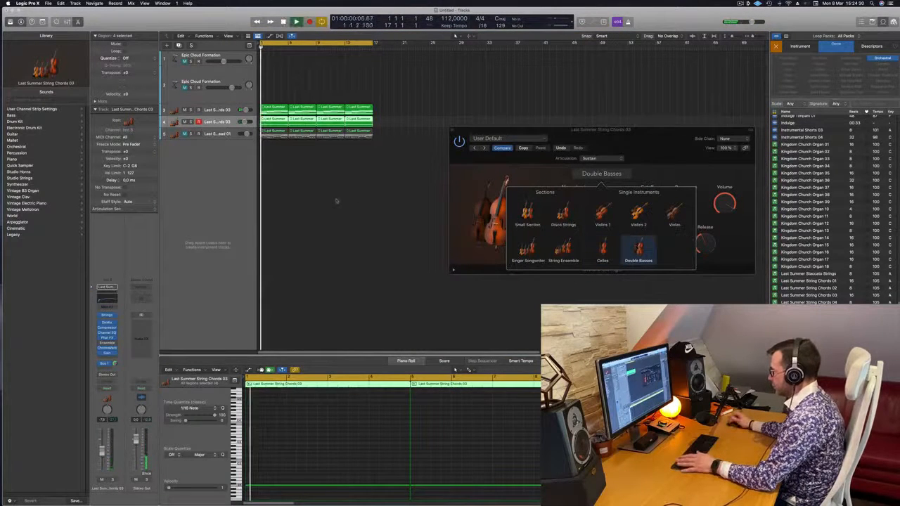
{"action": "left_click", "coordinate": [235, 184]}
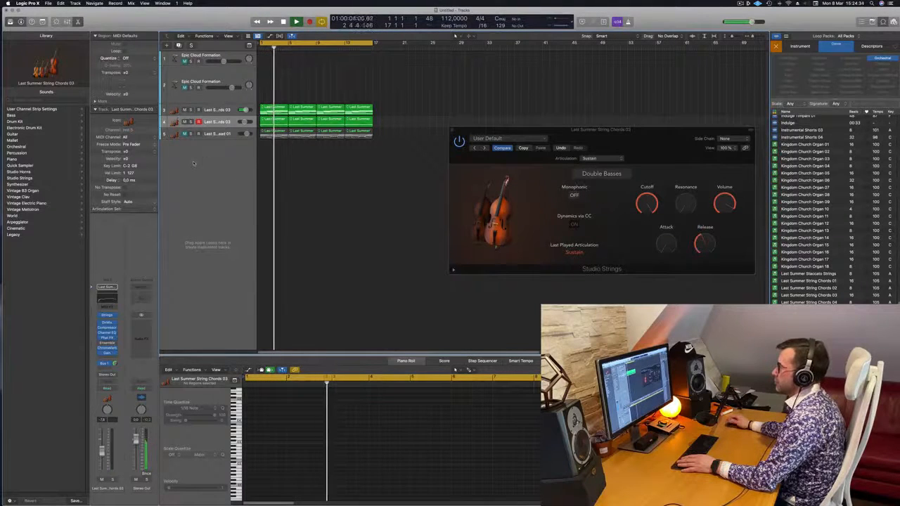
Step: Show automation and draw volume ramps on the upper chords track that rise through each four-bar region and drop at each boundary
{"action": "left_click", "coordinate": [187, 111]}
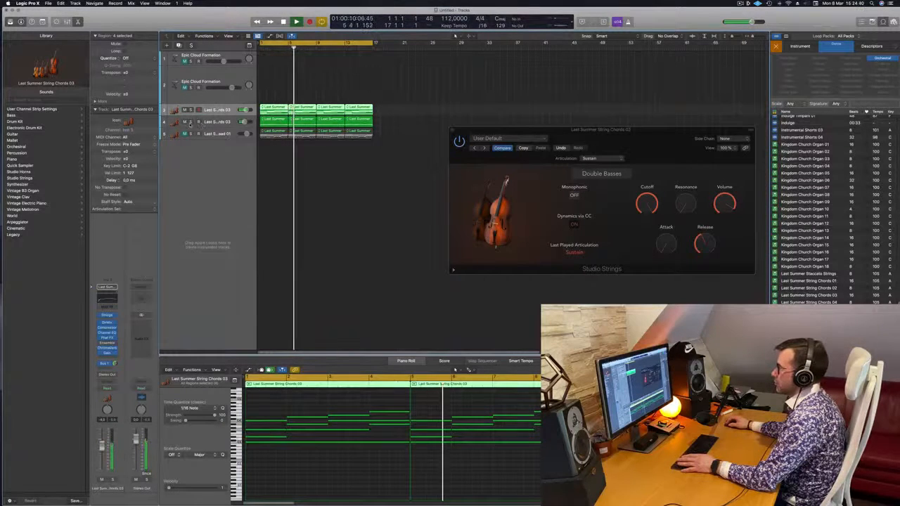
{"action": "key", "text": "space"}
{"action": "key", "text": "space"}
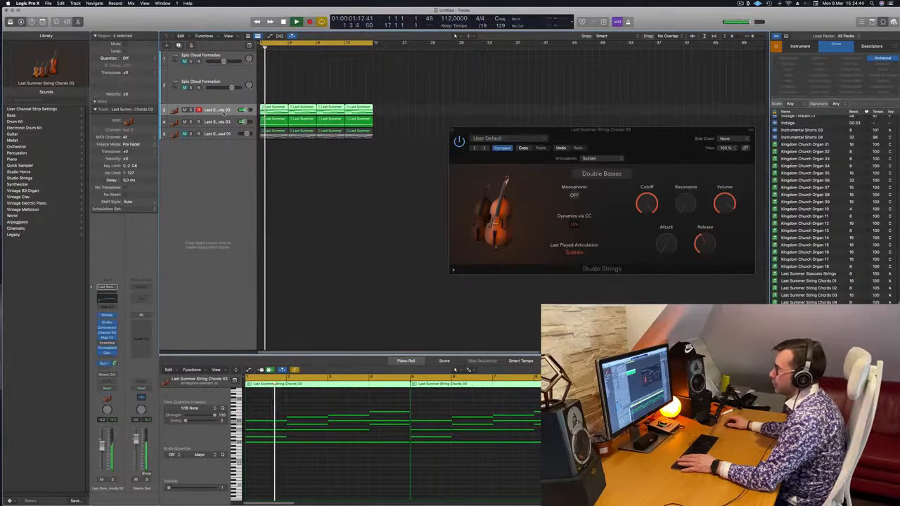
{"action": "key", "text": "a"}
{"action": "key", "text": "Return"}
{"action": "left_click", "coordinate": [287, 197]}
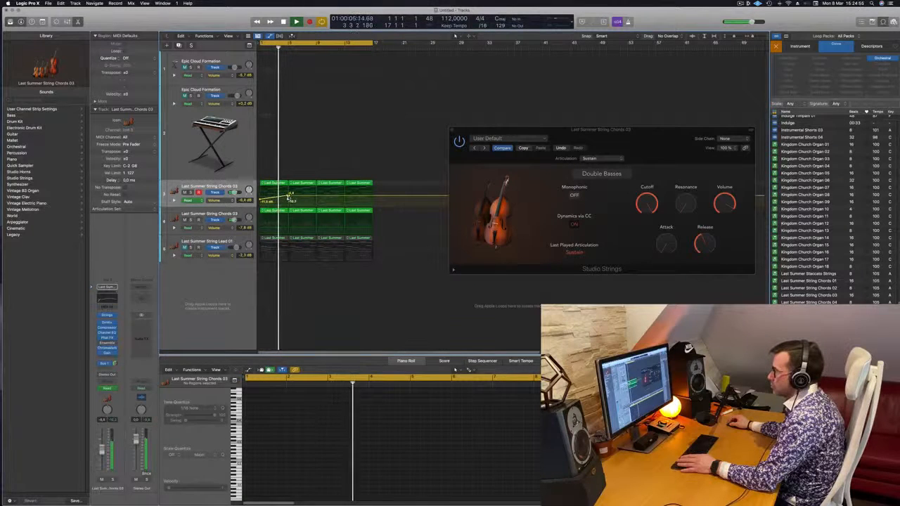
{"action": "left_click_drag", "start_coordinate": [289, 194], "coordinate": [318, 194]}
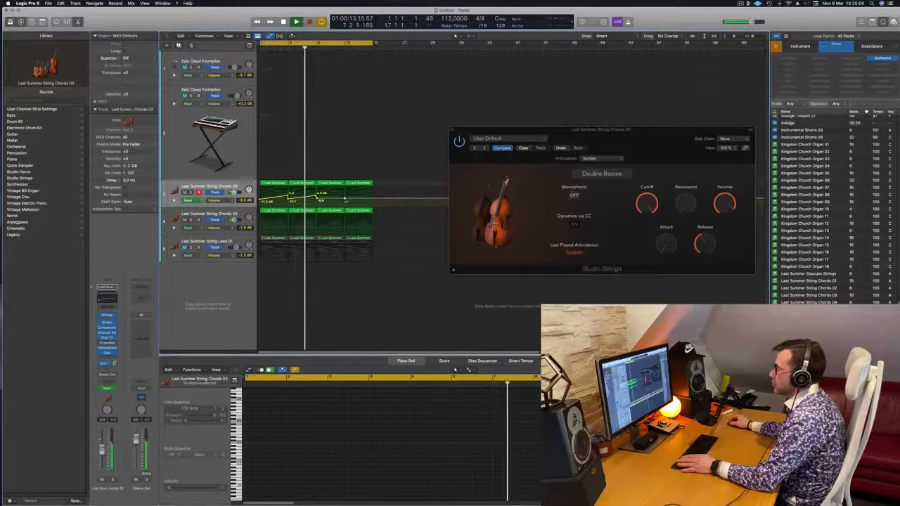
{"action": "left_click_drag", "start_coordinate": [346, 194], "coordinate": [346, 195]}
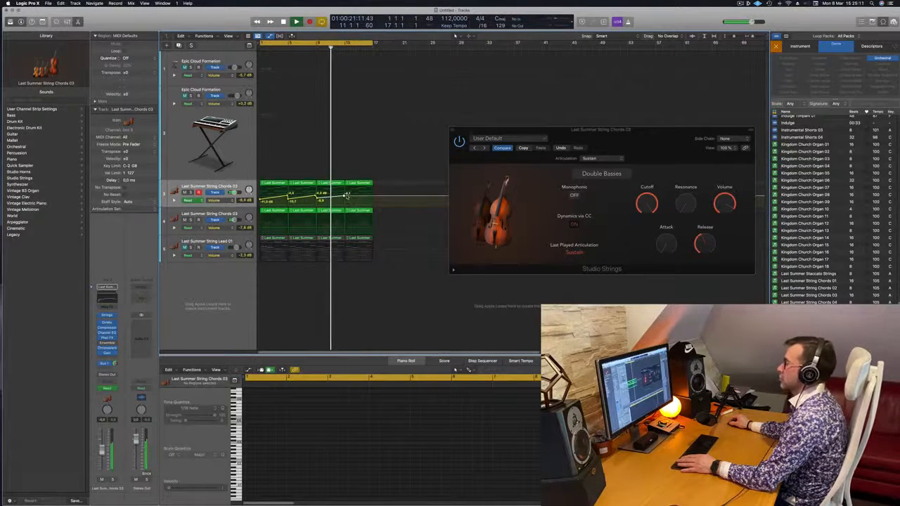
{"action": "left_click_drag", "start_coordinate": [346, 195], "coordinate": [374, 194]}
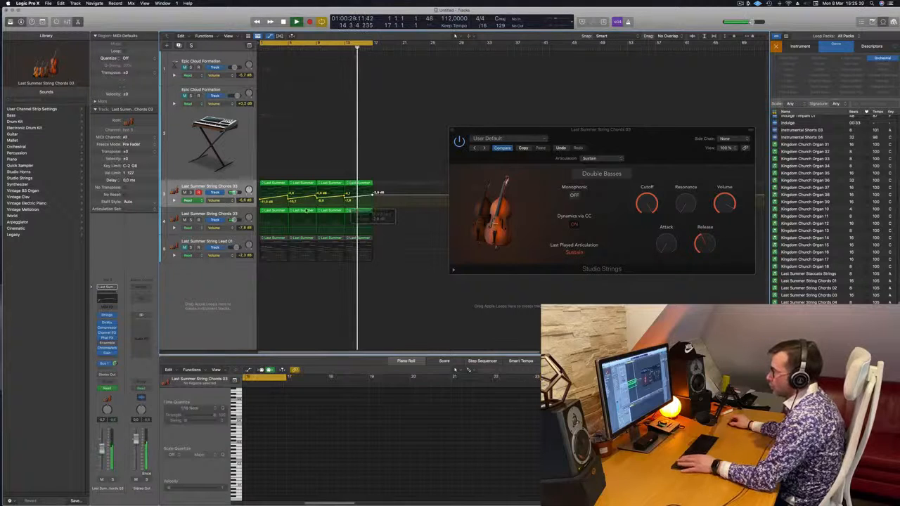
Step: Draw volume automation on the double bass track that rises gradually from about -10.7 dB at bar 1 to bar 17
{"action": "left_click", "coordinate": [261, 226]}
{"action": "left_click_drag", "start_coordinate": [260, 226], "coordinate": [259, 228]}
{"action": "left_click", "coordinate": [372, 229]}
{"action": "left_click_drag", "start_coordinate": [371, 229], "coordinate": [373, 225]}
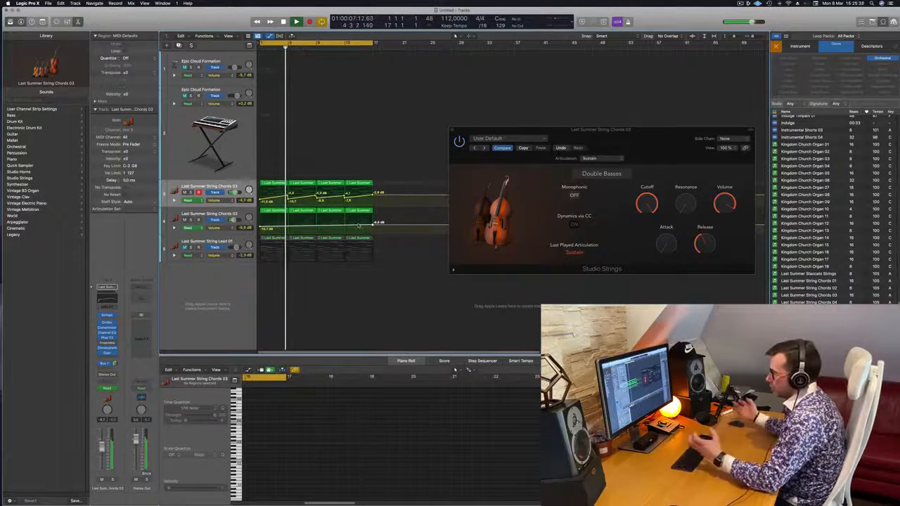
Step: Copy the first upper chords region with its automation to the start of the second Epic Cloud Formation track
{"action": "left_click_drag", "start_coordinate": [630, 130], "coordinate": [631, 134]}
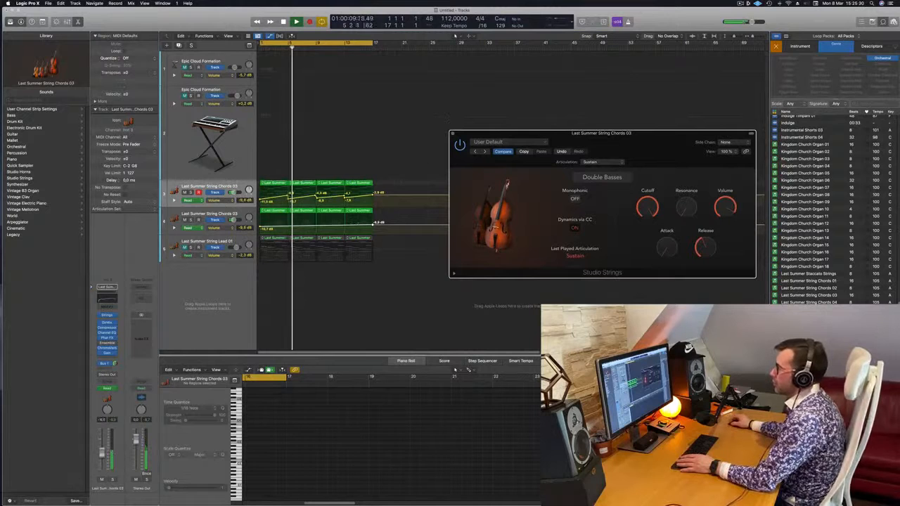
{"action": "left_click", "coordinate": [237, 212]}
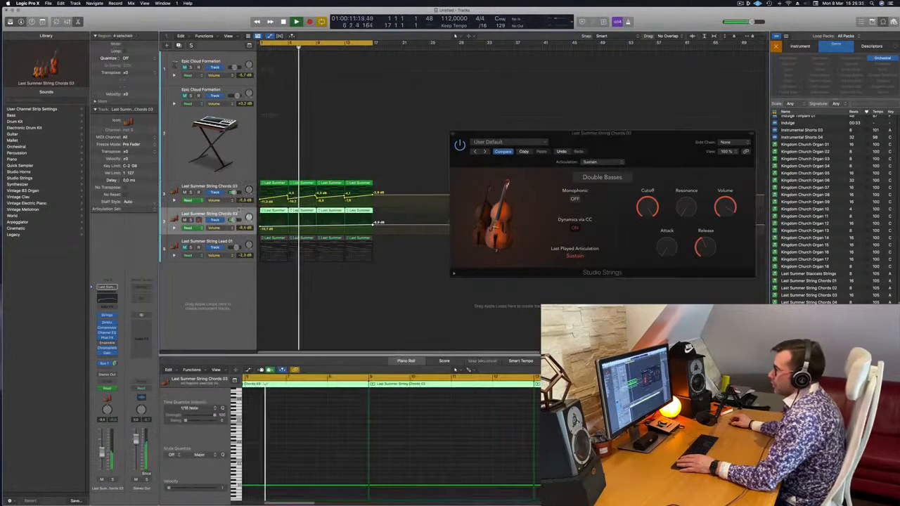
{"action": "left_click", "coordinate": [232, 192]}
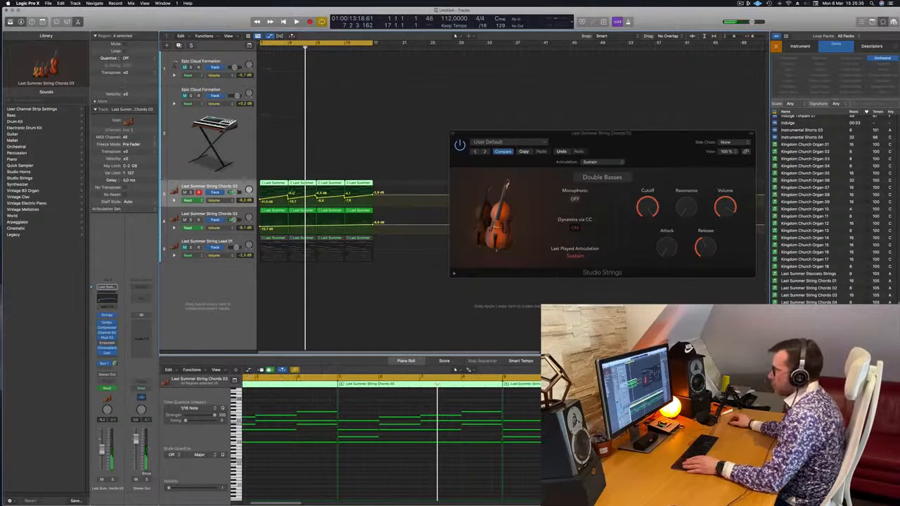
{"action": "left_click", "coordinate": [273, 183]}
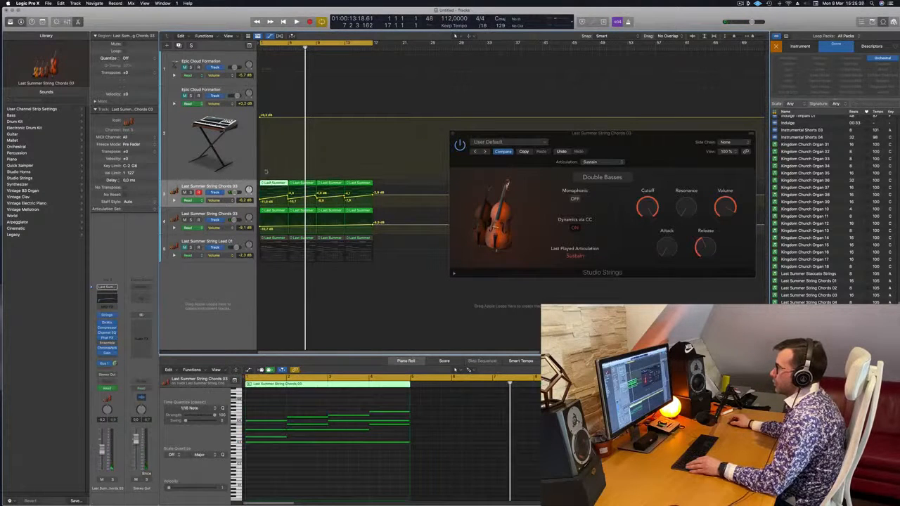
{"action": "left_click_drag", "start_coordinate": [273, 183], "coordinate": [273, 114]}
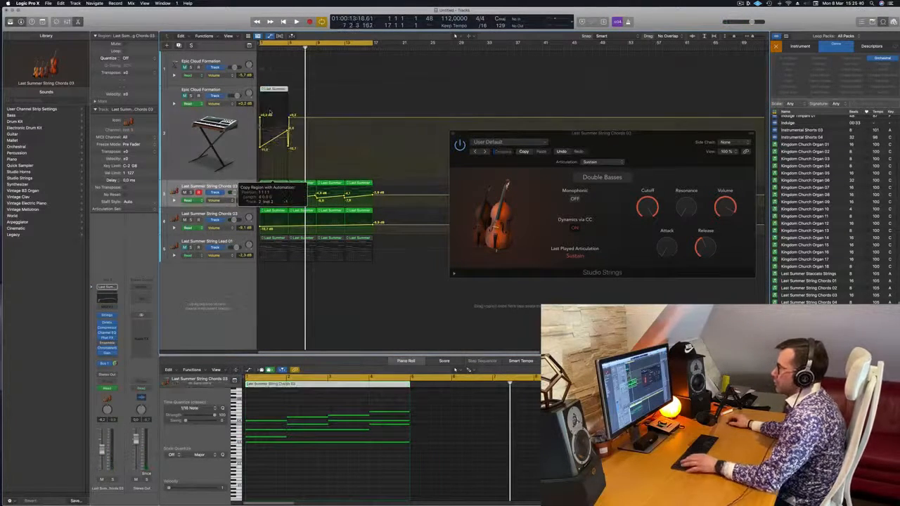
Step: Delete the lower chord notes in the copied region and move the remaining top line down three octaves
{"action": "left_click_drag", "start_coordinate": [267, 426], "coordinate": [409, 467]}
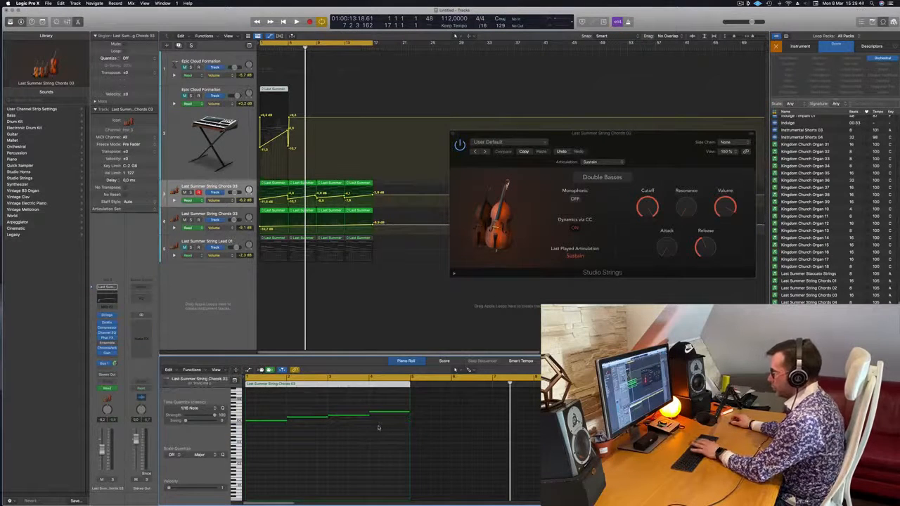
{"action": "left_click_drag", "start_coordinate": [271, 412], "coordinate": [389, 445]}
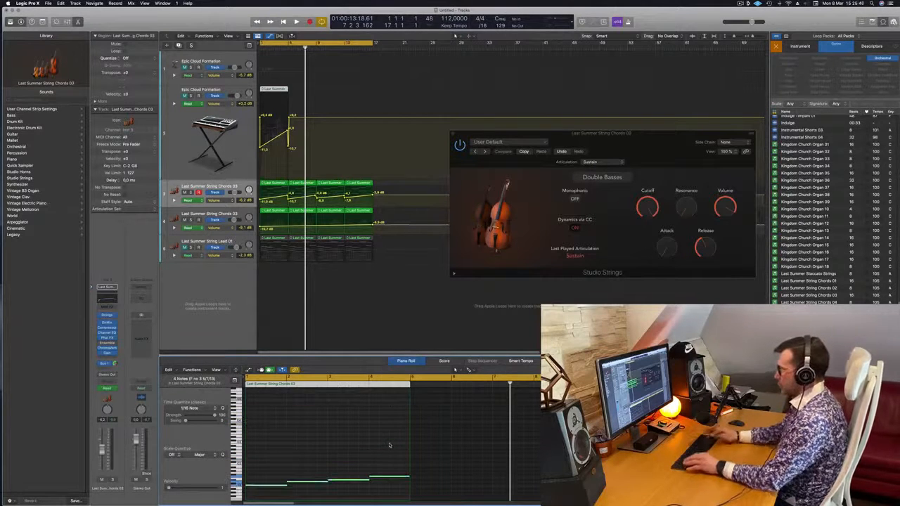
Step: Delete the volume automation of the upper string chords track
{"action": "key", "text": "ctrl+super+BackSpace"}
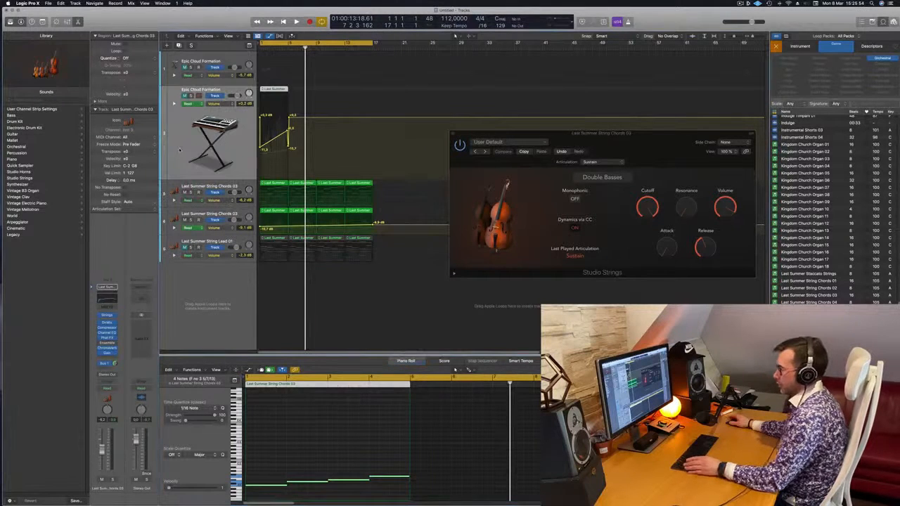
Step: Undo the automation deletion on the upper string chords track and delete the second Epic Cloud Formation track's volume automation instead
{"action": "key", "text": "ctrl+z"}
{"action": "left_click", "coordinate": [188, 117]}
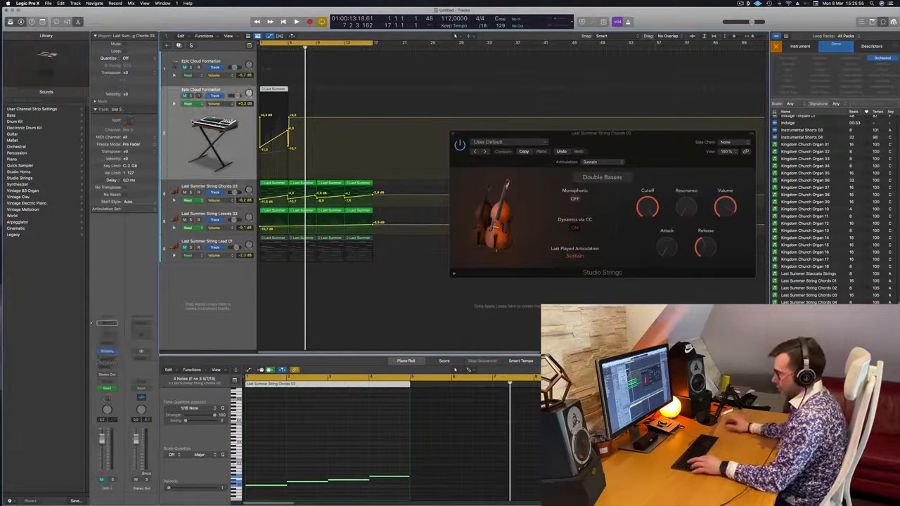
{"action": "key", "text": "ctrl+super+BackSpace"}
Step: Unmute the second Epic Cloud Formation track during playback and load the Perfect Pad 01 preset in its Alchemy synth
{"action": "key", "text": "space"}
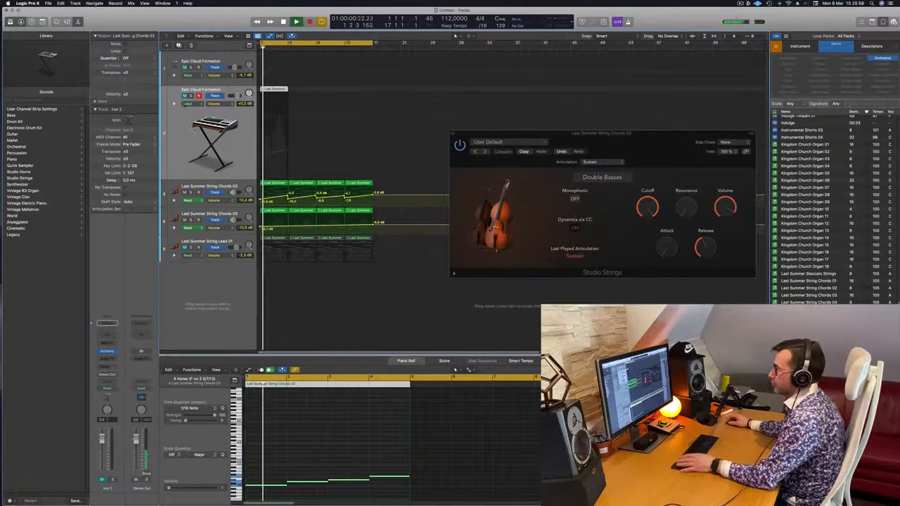
{"action": "key", "text": "m"}
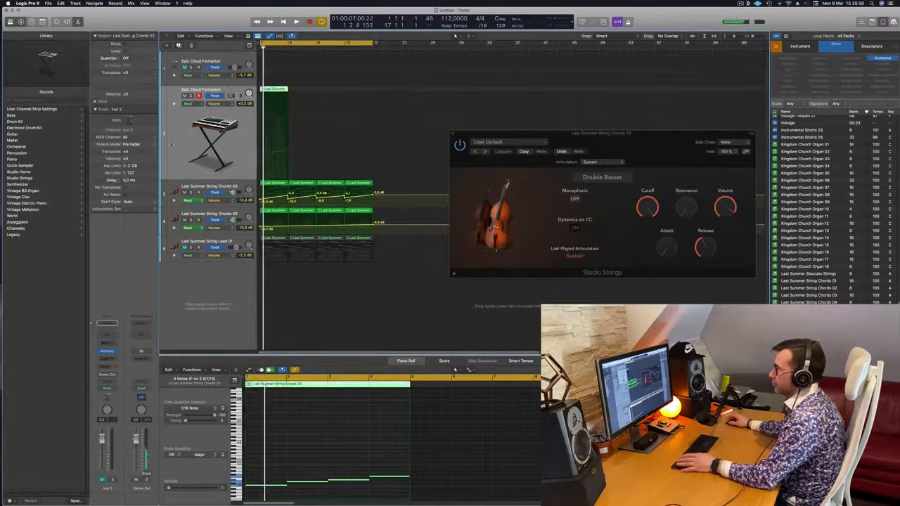
{"action": "left_click", "coordinate": [107, 351]}
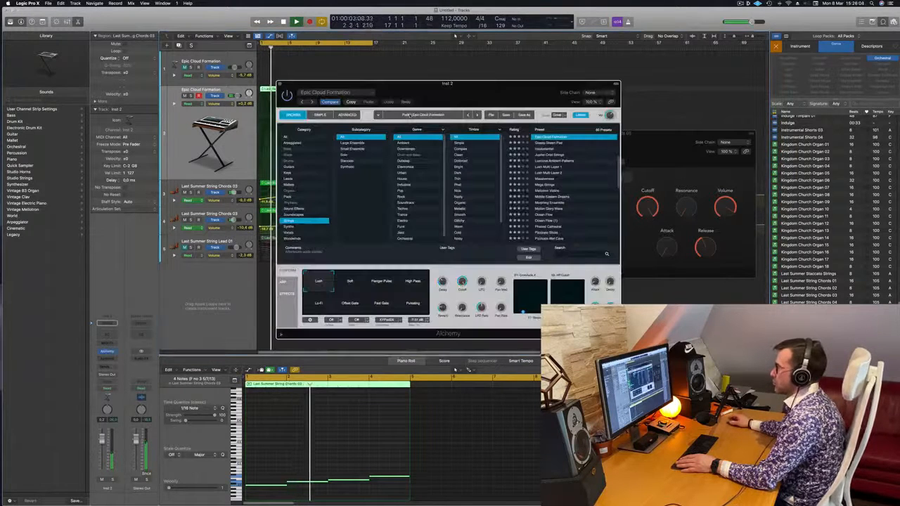
{"action": "scroll", "coordinate": [535, 168], "scroll_direction": "up", "scroll_amount": 4}
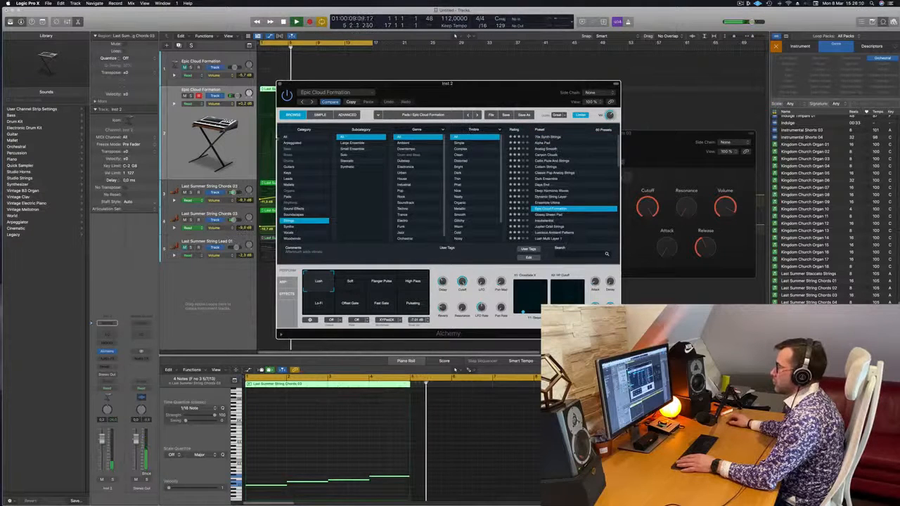
{"action": "left_click", "coordinate": [304, 136]}
{"action": "left_click_drag", "start_coordinate": [619, 171], "coordinate": [621, 106]}
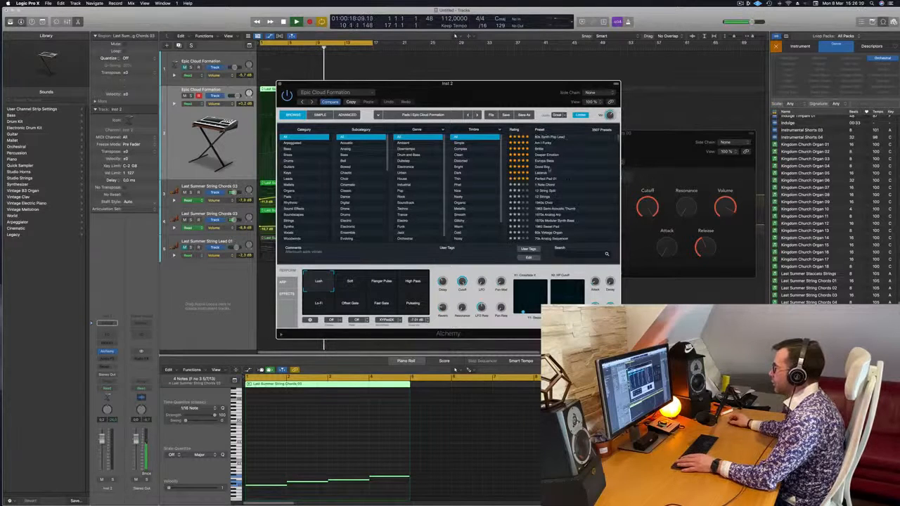
{"action": "left_click_drag", "start_coordinate": [532, 98], "coordinate": [655, 99]}
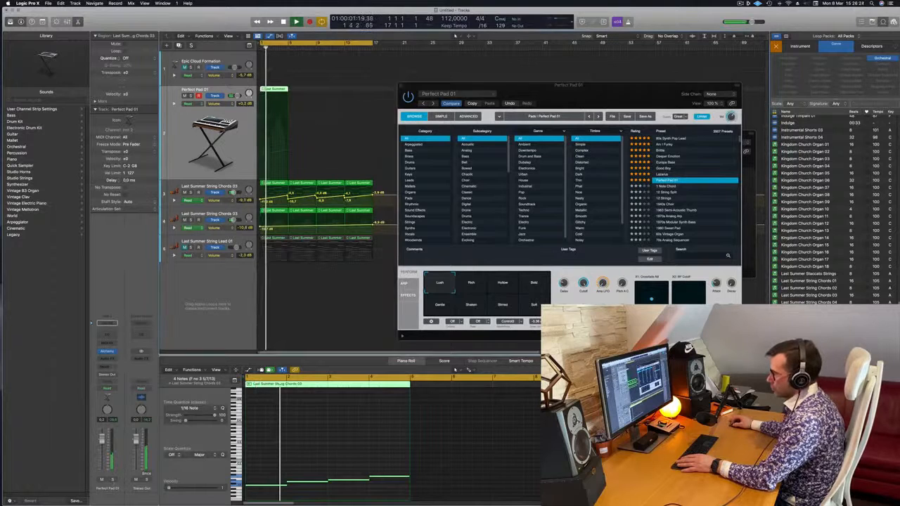
Step: Solo the Perfect Pad 01 track and audition the preset's Bold, Hollow and Rich variations
{"action": "key", "text": "s"}
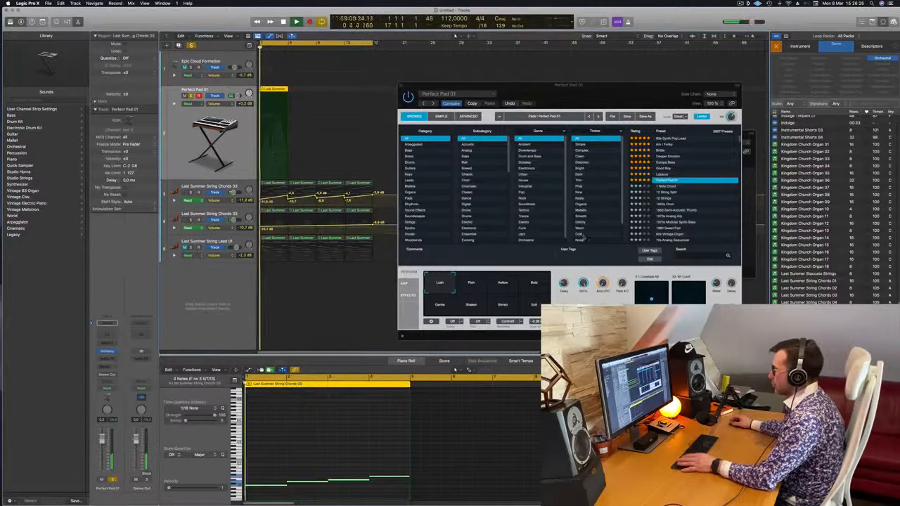
{"action": "left_click", "coordinate": [535, 285]}
{"action": "left_click", "coordinate": [500, 286]}
{"action": "left_click", "coordinate": [471, 284]}
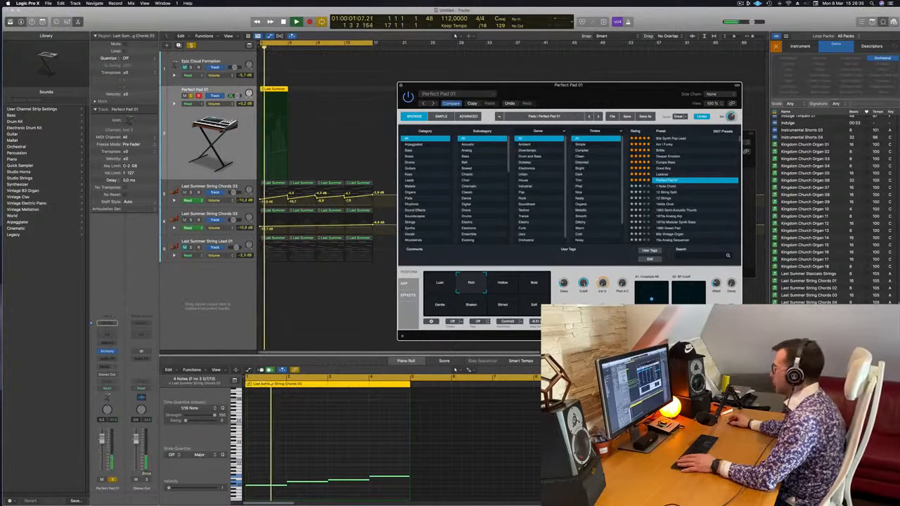
Step: Audition bass presets for the low line, including Europa Bass, 808 Mutation Bass, 80s Electro Bass, 80s FM Bass Attack and Acid Etched Bass
{"action": "left_click", "coordinate": [666, 168]}
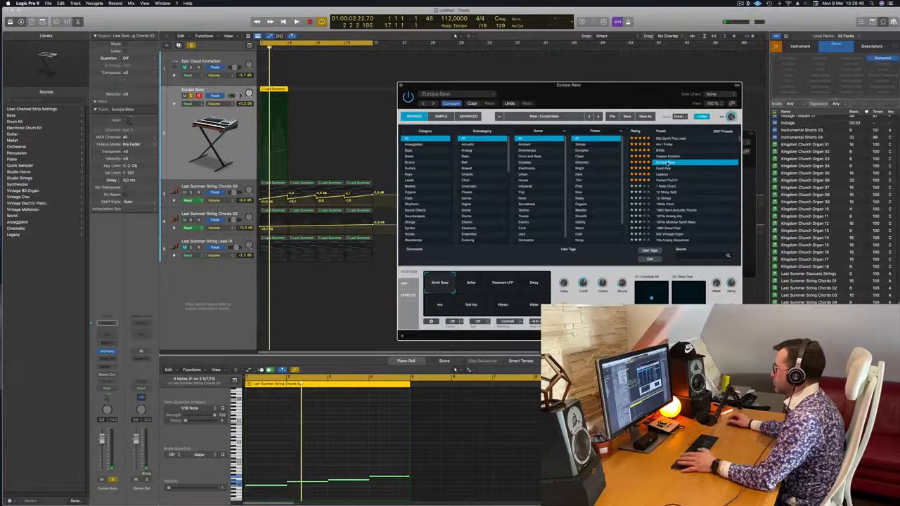
{"action": "left_click", "coordinate": [409, 149]}
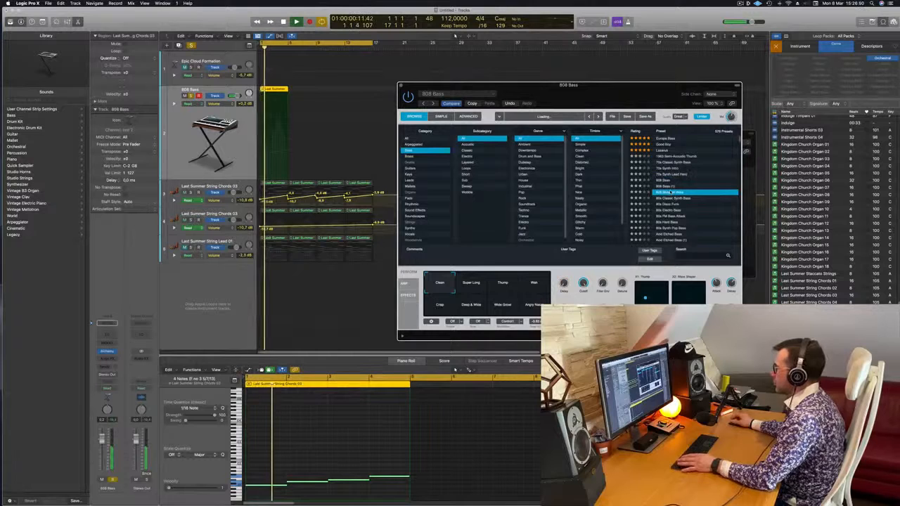
{"action": "left_click", "coordinate": [356, 438]}
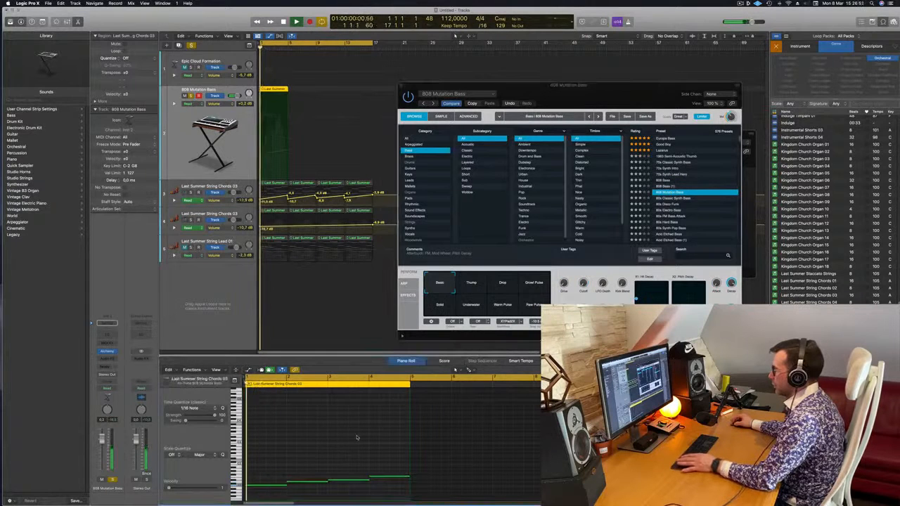
{"action": "left_click", "coordinate": [679, 211]}
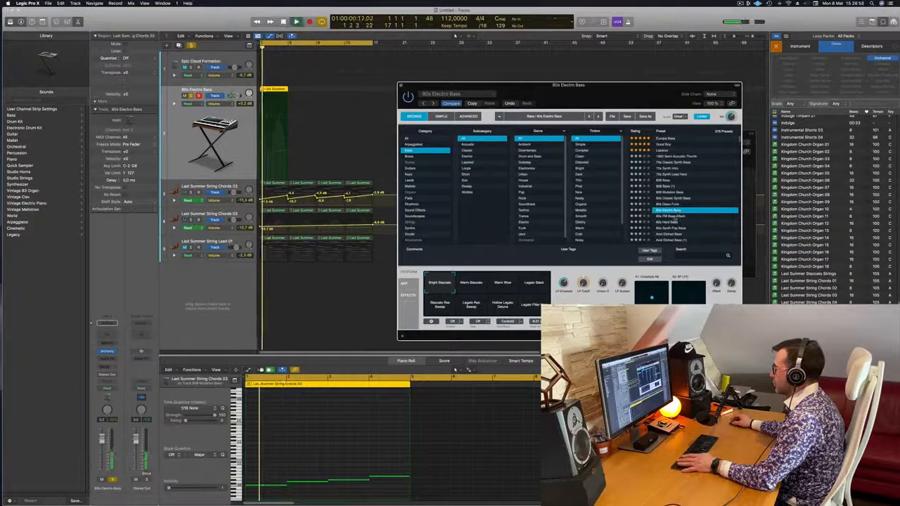
{"action": "left_click", "coordinate": [680, 216]}
{"action": "scroll", "coordinate": [714, 203], "scroll_direction": "down", "scroll_amount": 2}
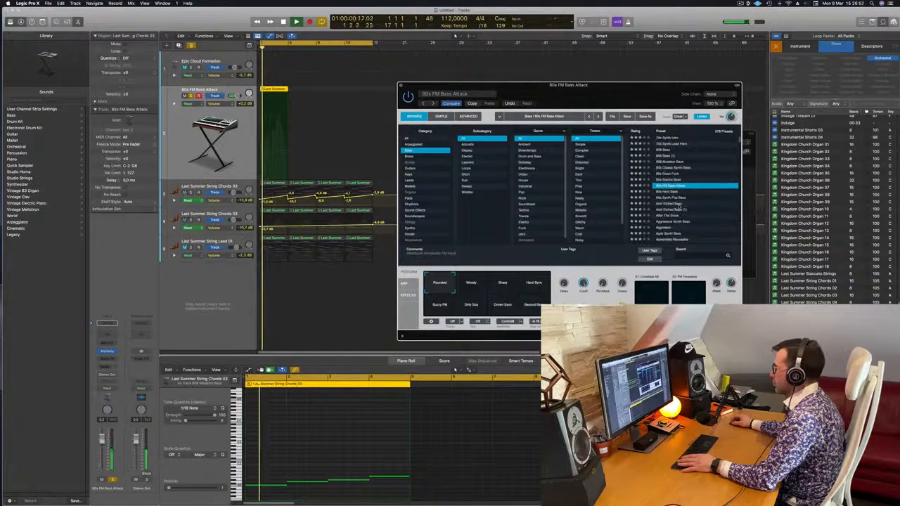
{"action": "left_click", "coordinate": [676, 211]}
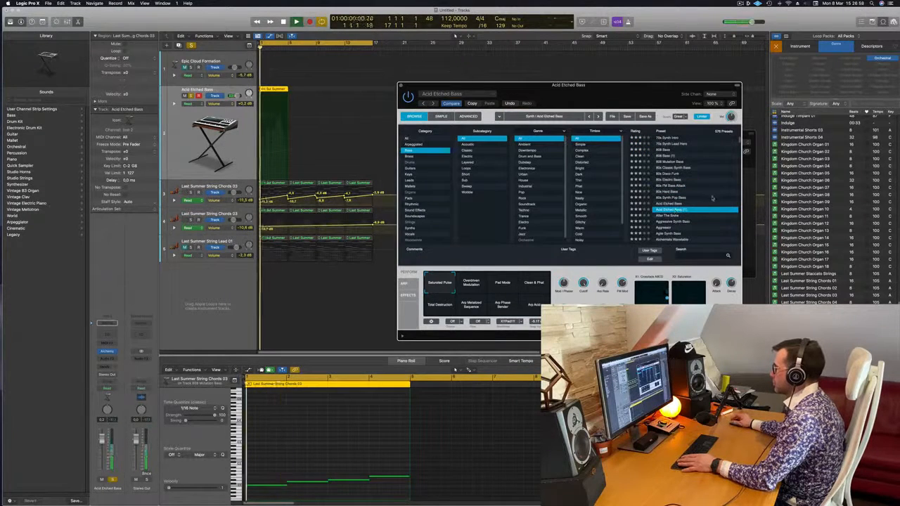
Step: Audition the Aggressor, Analog Bounce, Analog Dark Decay and Analog Saw Punch bass presets on the low line
{"action": "scroll", "coordinate": [710, 199], "scroll_direction": "down", "scroll_amount": 2}
{"action": "left_click", "coordinate": [668, 195]}
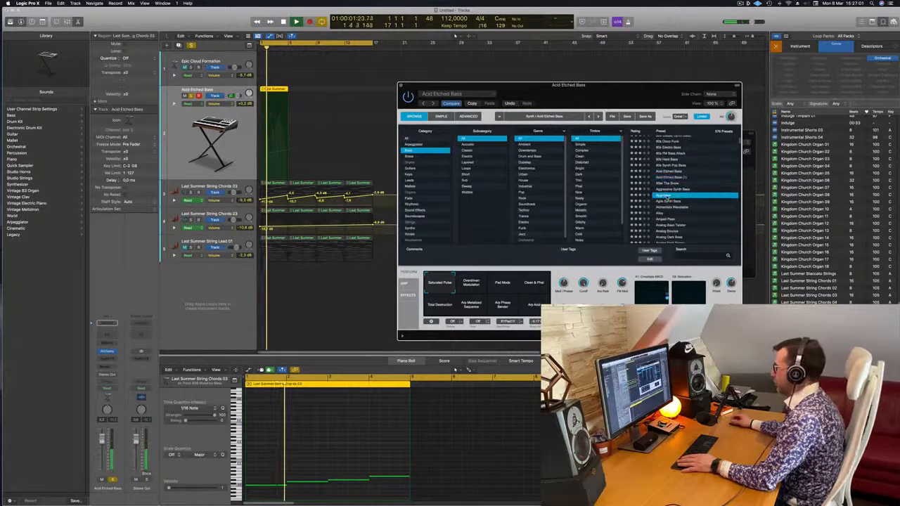
{"action": "key", "text": "space"}
{"action": "scroll", "coordinate": [675, 200], "scroll_direction": "down", "scroll_amount": 2}
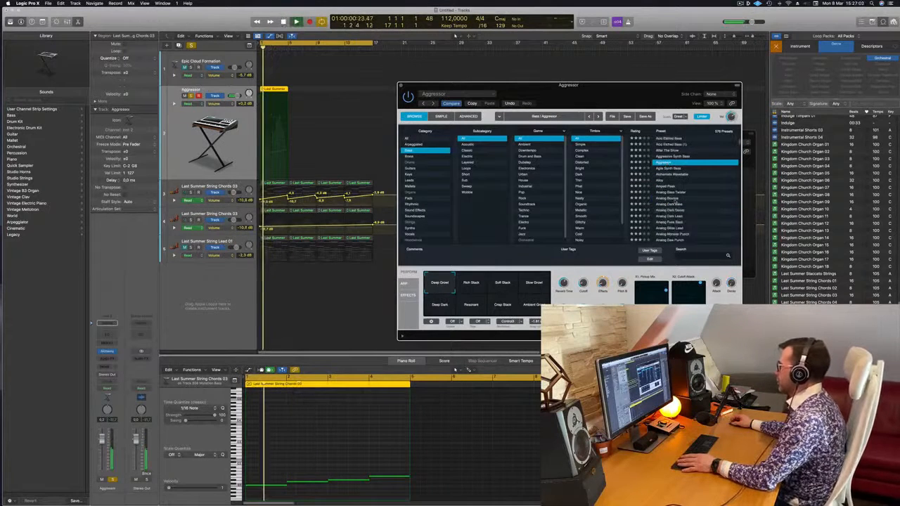
{"action": "left_click", "coordinate": [675, 199]}
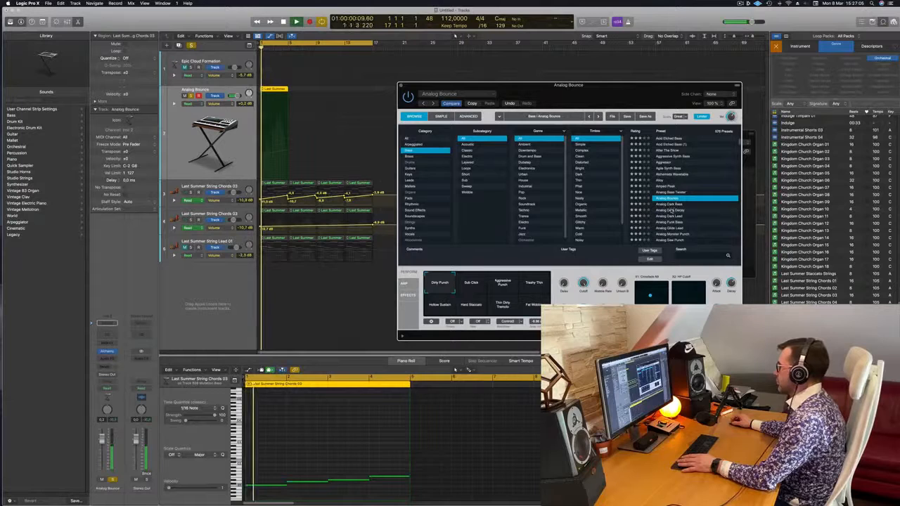
{"action": "left_click", "coordinate": [699, 212]}
{"action": "scroll", "coordinate": [701, 215], "scroll_direction": "down", "scroll_amount": 2}
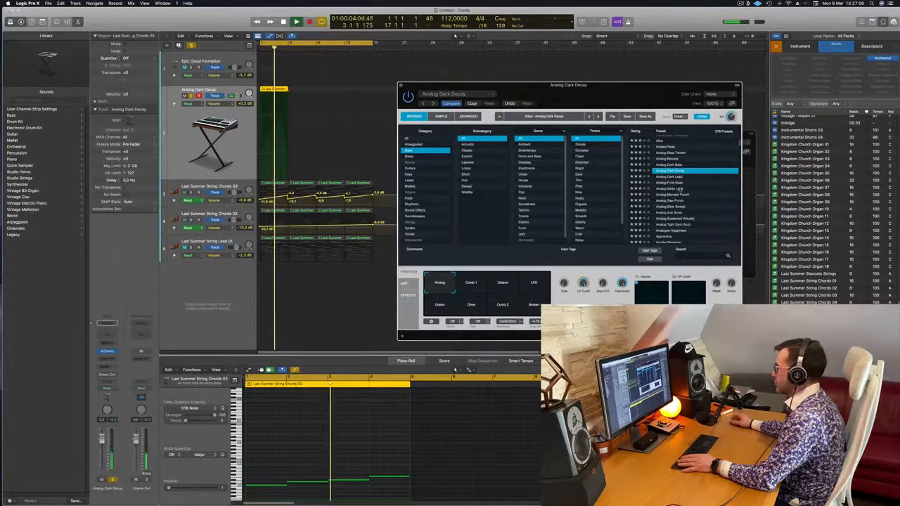
{"action": "left_click", "coordinate": [670, 202]}
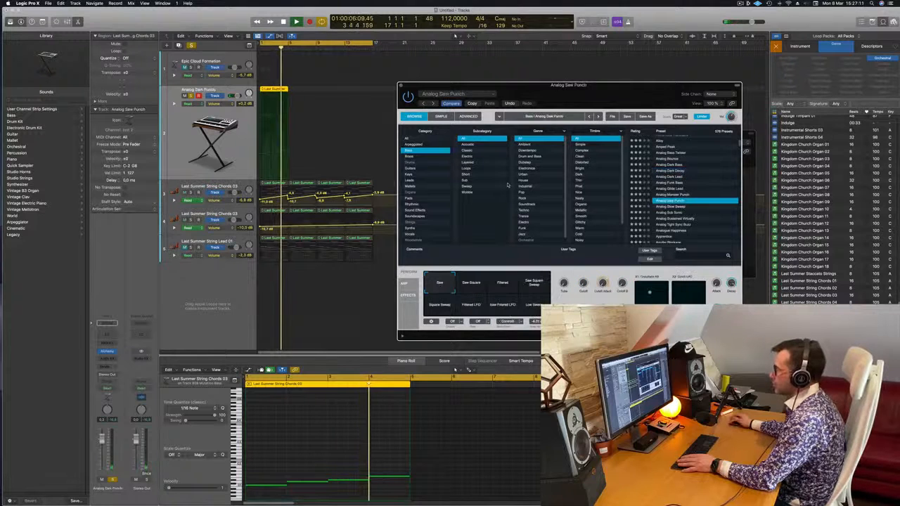
Step: Limit the bass presets to Acoustic and audition Semi-Acoustic Doubled, Semi-Acoustic Short and Synth Double Bass
{"action": "left_click", "coordinate": [471, 145]}
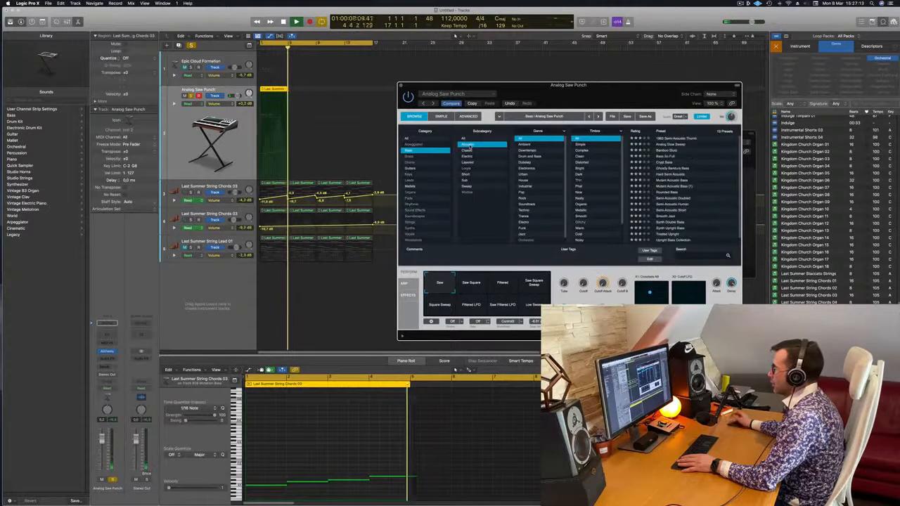
{"action": "left_click", "coordinate": [679, 191]}
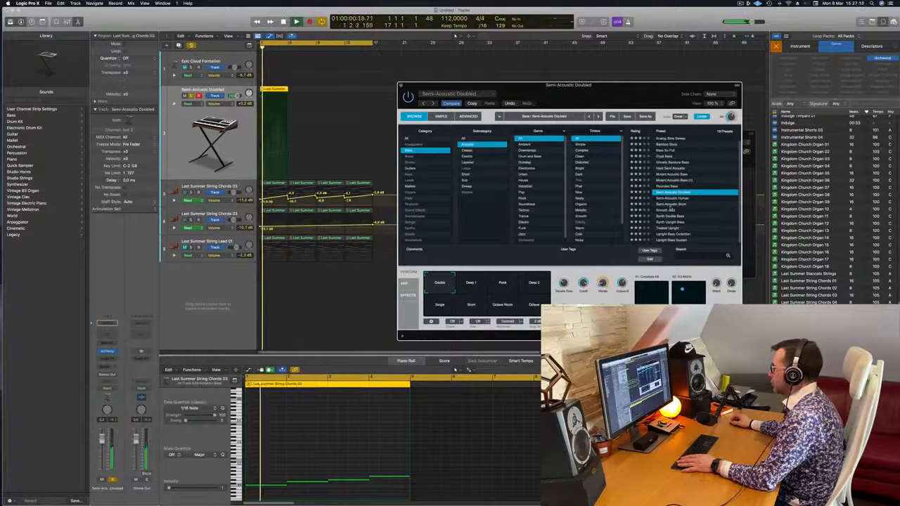
{"action": "left_click", "coordinate": [672, 205]}
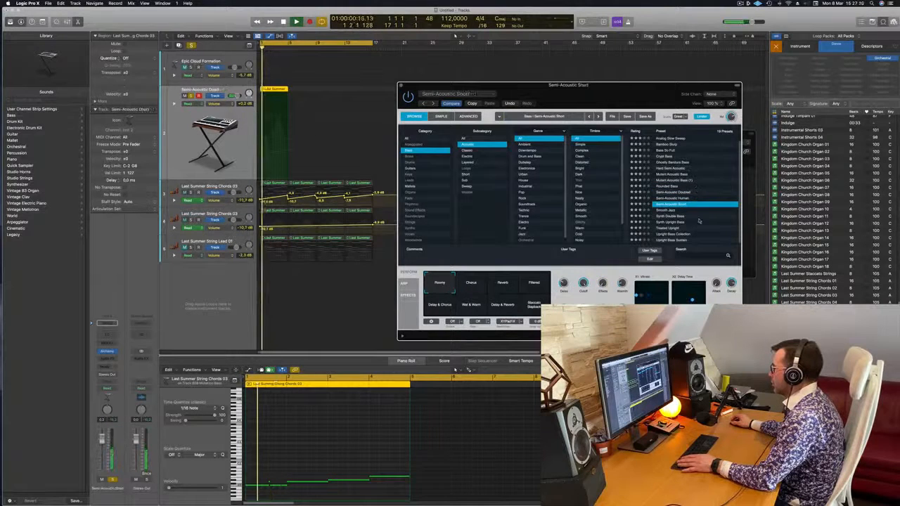
{"action": "left_click", "coordinate": [674, 216]}
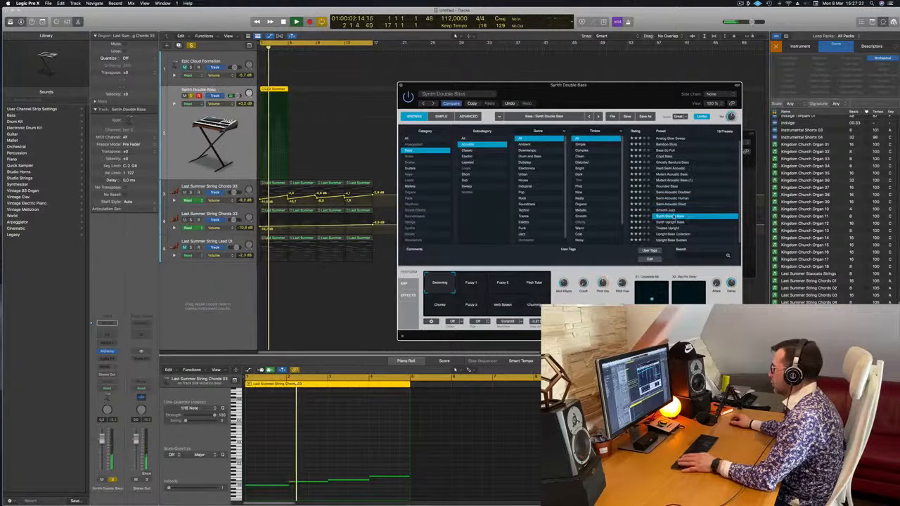
Step: Transpose the four notes of the low line up by octaves and replay the region
{"action": "left_click_drag", "start_coordinate": [281, 462], "coordinate": [454, 503]}
{"action": "key", "text": "alt+shift+Up"}
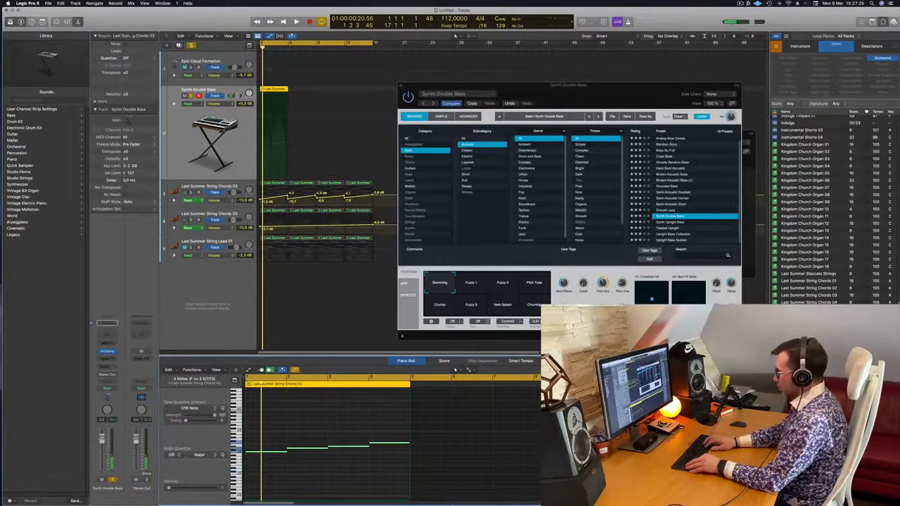
{"action": "key", "text": "space"}
{"action": "key", "text": "space"}
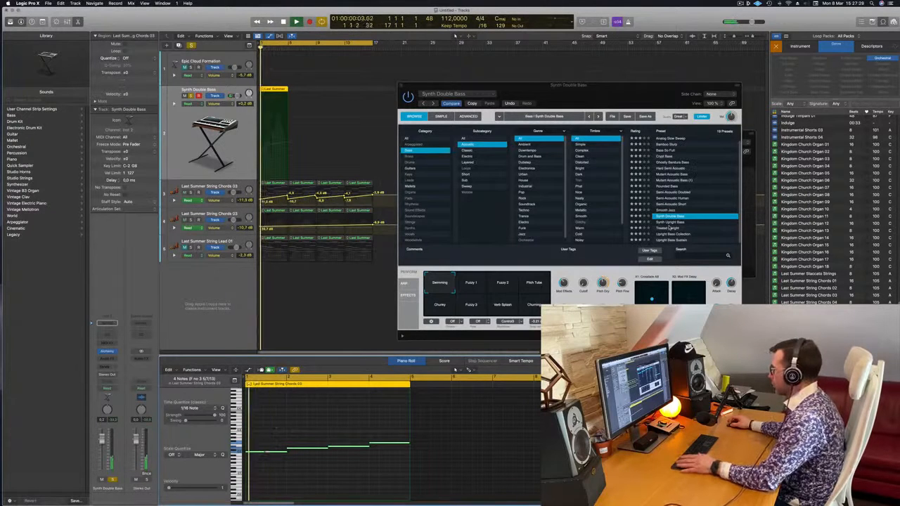
Step: Try the Upright Bass Collection preset, then load Deeper Emotion from the Pads category
{"action": "left_click", "coordinate": [670, 228]}
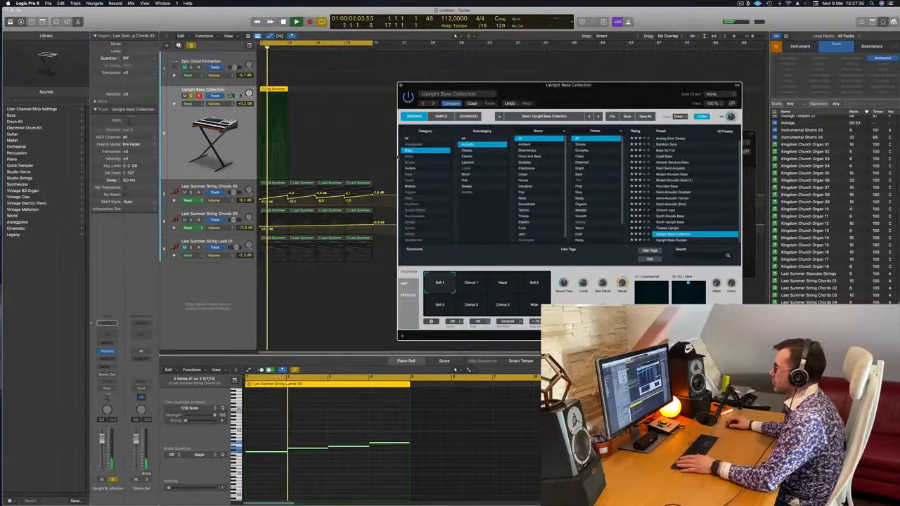
{"action": "left_click", "coordinate": [410, 138]}
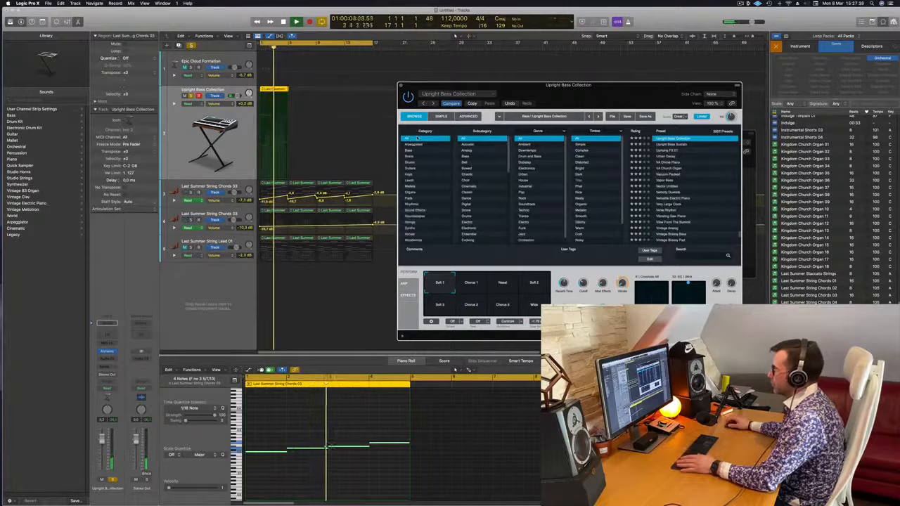
{"action": "left_click", "coordinate": [415, 198]}
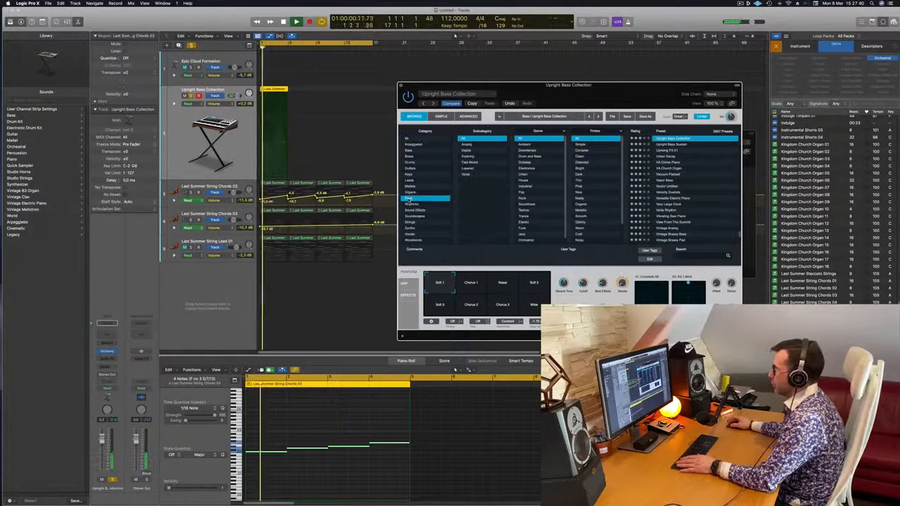
{"action": "left_click", "coordinate": [668, 140]}
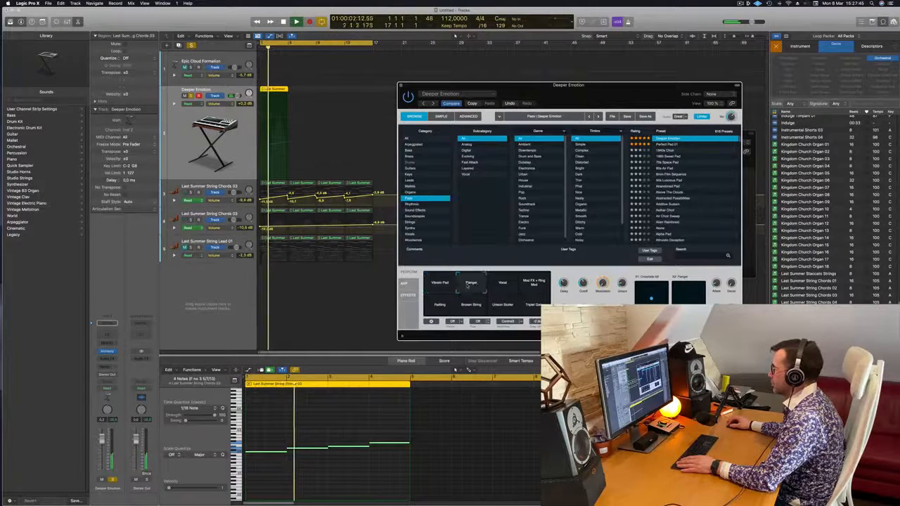
Step: Transpose the four low-line notes down by octaves, replay the region from its start and adjust Alchemy's output volume
{"action": "left_click_drag", "start_coordinate": [277, 415], "coordinate": [396, 492]}
{"action": "key", "text": "Return"}
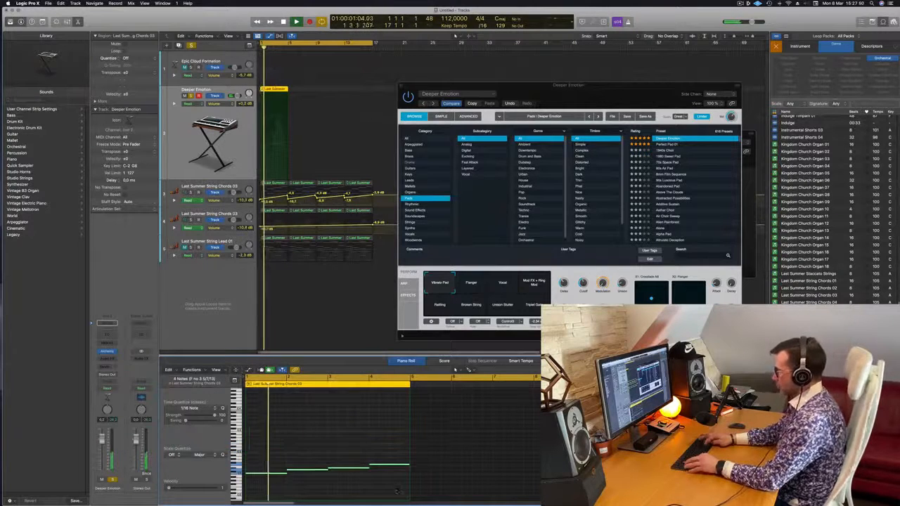
{"action": "key", "text": "Return"}
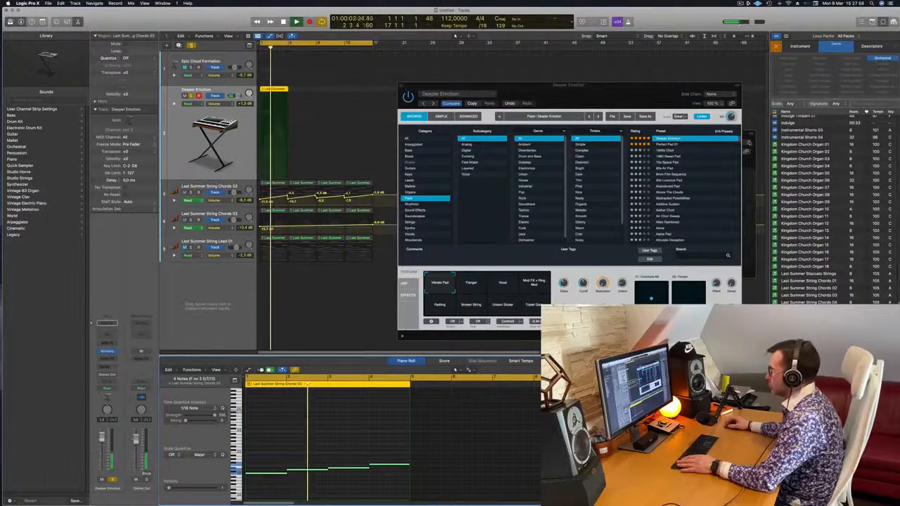
{"action": "left_click", "coordinate": [734, 117]}
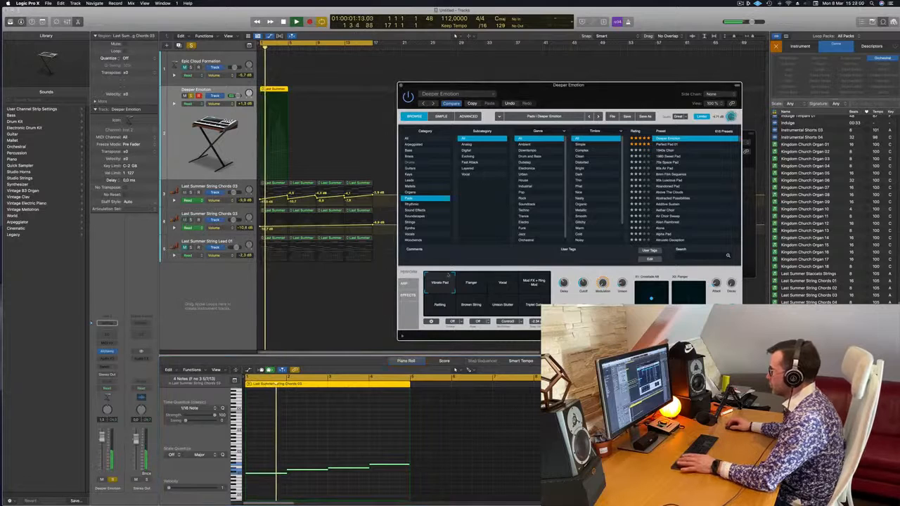
Step: Audition variations of Deeper Emotion, including Flanger and Mod FX + Ring Mod, then load the Perfect Pad 01 preset
{"action": "left_click", "coordinate": [471, 284]}
{"action": "left_click", "coordinate": [536, 285]}
{"action": "left_click", "coordinate": [445, 307]}
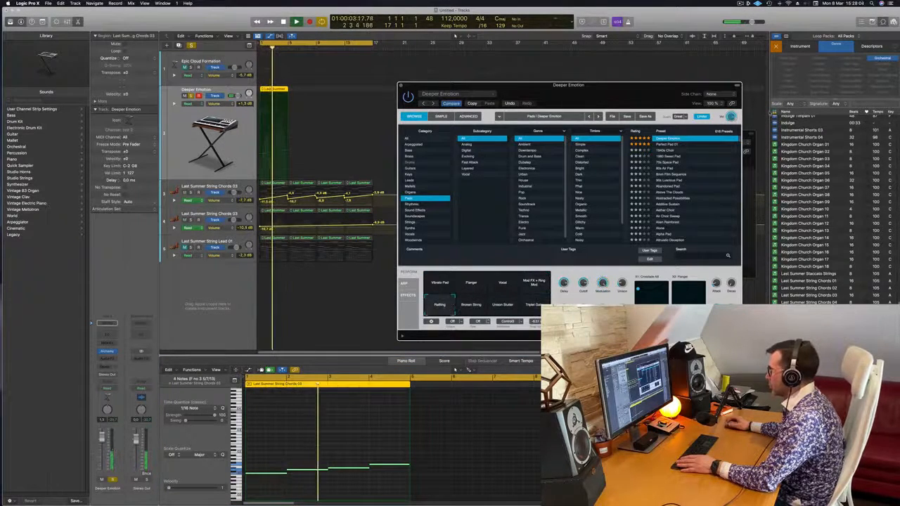
{"action": "left_click", "coordinate": [671, 144]}
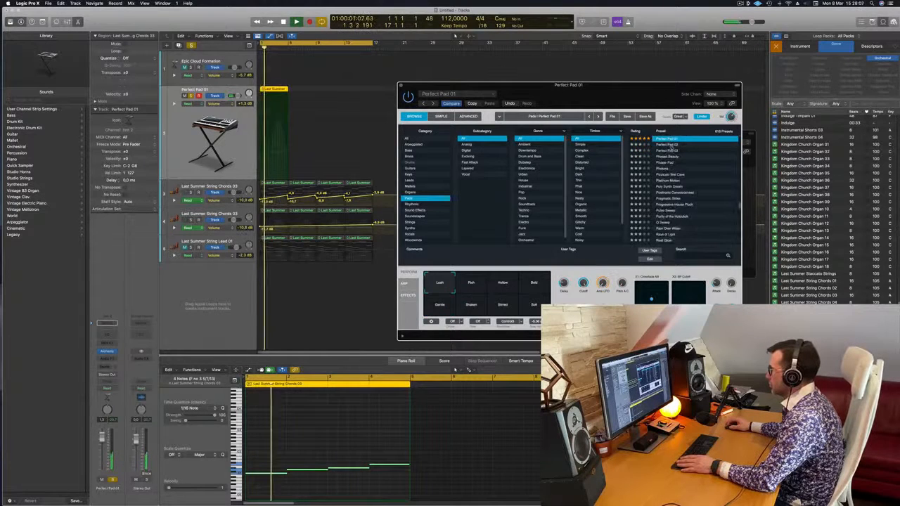
Step: Load the Perfect Pad 03 preset after trying Perfect Pad 02, and audition its Bold, Thin, Drenched and Warm variations
{"action": "left_click", "coordinate": [670, 145]}
{"action": "left_click", "coordinate": [669, 151]}
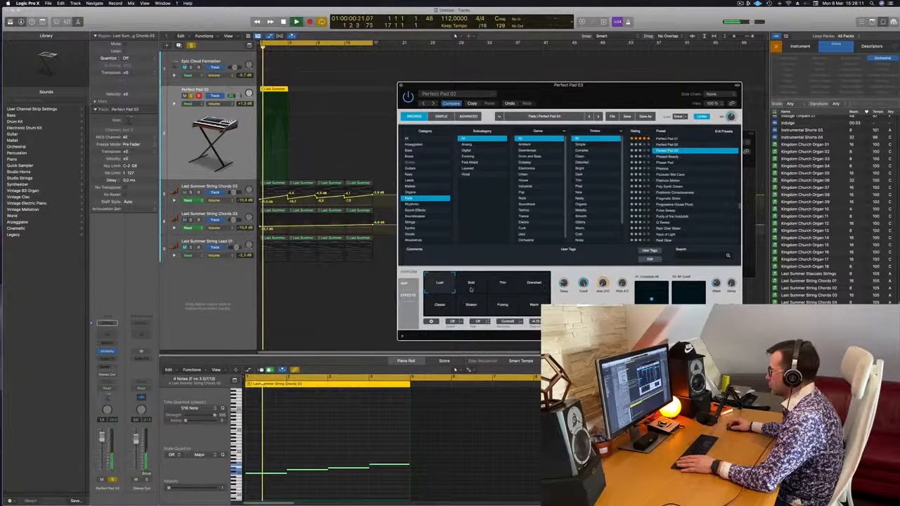
{"action": "left_click", "coordinate": [472, 285]}
{"action": "left_click", "coordinate": [507, 285]}
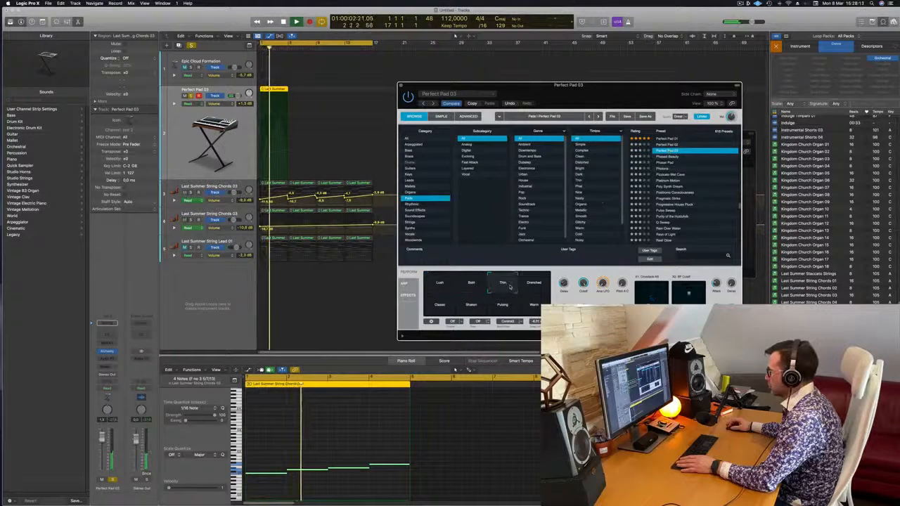
{"action": "left_click", "coordinate": [540, 291]}
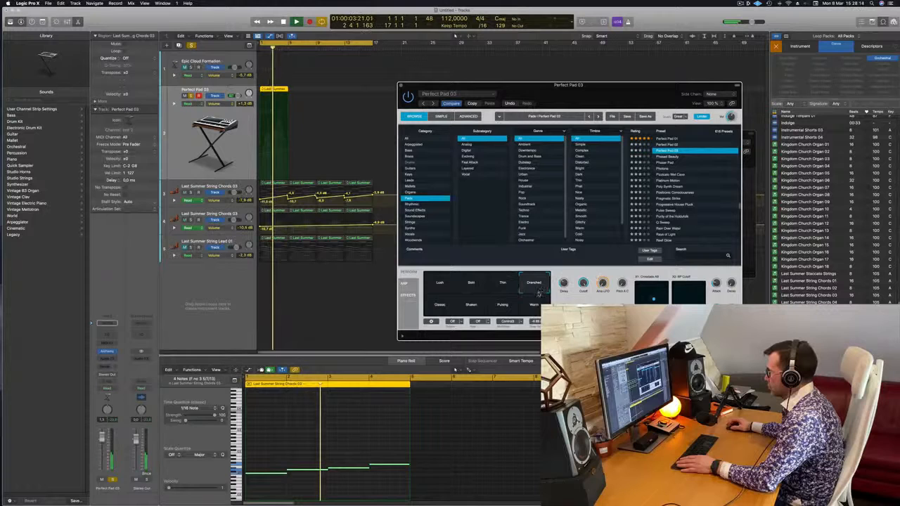
{"action": "left_click", "coordinate": [534, 306]}
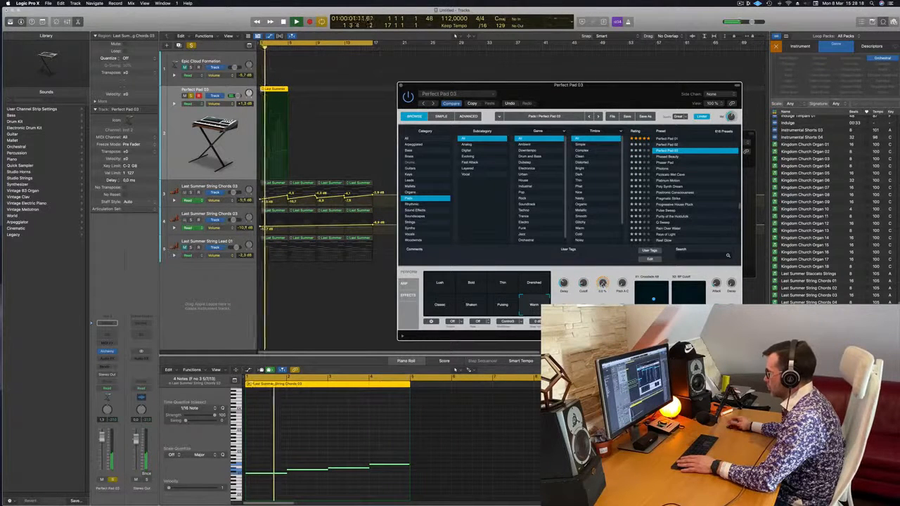
Step: Take the Perfect Pad 03 track out of solo, select the upper String Chords 03 track and move the Alchemy window aside
{"action": "left_click", "coordinate": [114, 480]}
{"action": "left_click", "coordinate": [231, 187]}
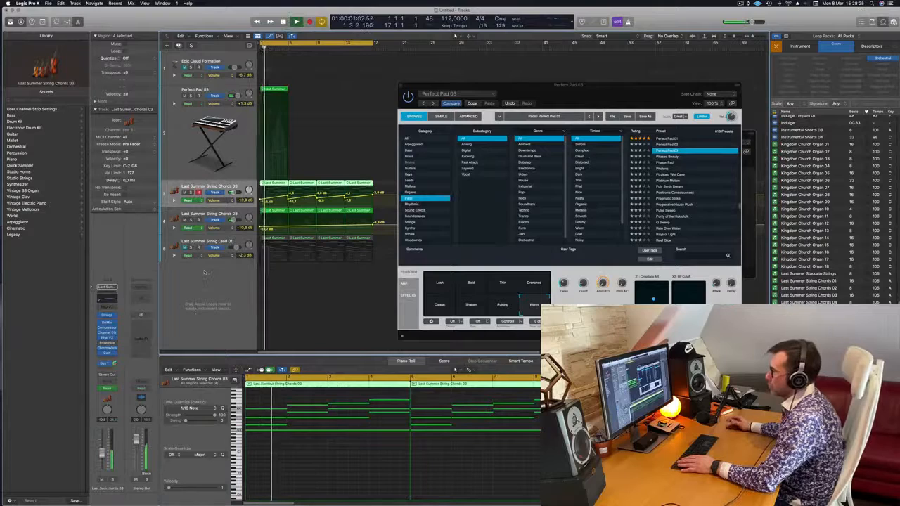
{"action": "left_click_drag", "start_coordinate": [527, 95], "coordinate": [525, 161]}
Step: Delete the low-line region on the Perfect Pad 03 track while keeping all tracks, and restart playback
{"action": "left_click", "coordinate": [296, 86]}
{"action": "key", "text": "BackSpace"}
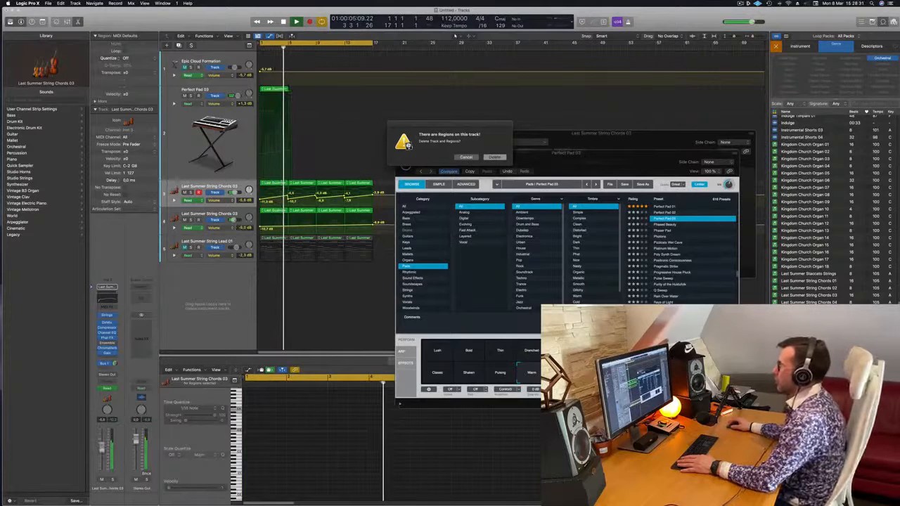
{"action": "left_click", "coordinate": [465, 156]}
{"action": "left_click", "coordinate": [272, 90]}
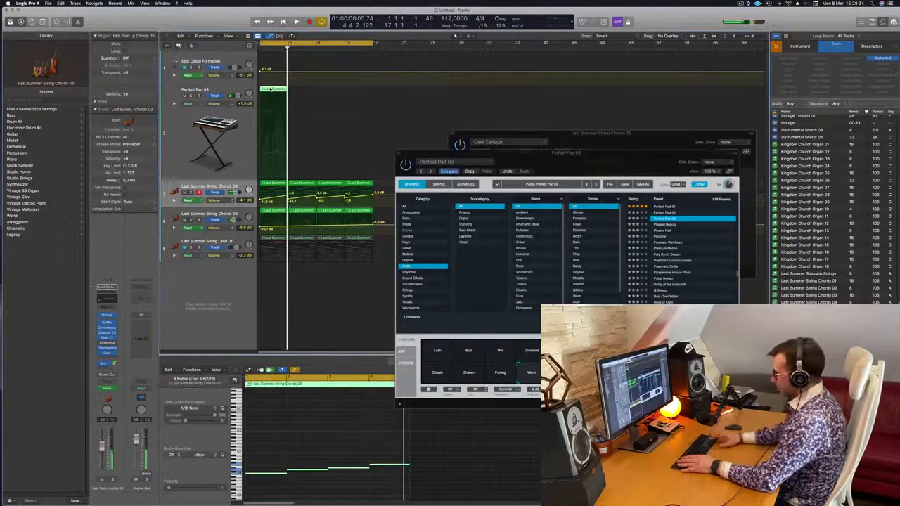
{"action": "key", "text": "Delete"}
{"action": "key", "text": "Return"}
{"action": "key", "text": "space"}
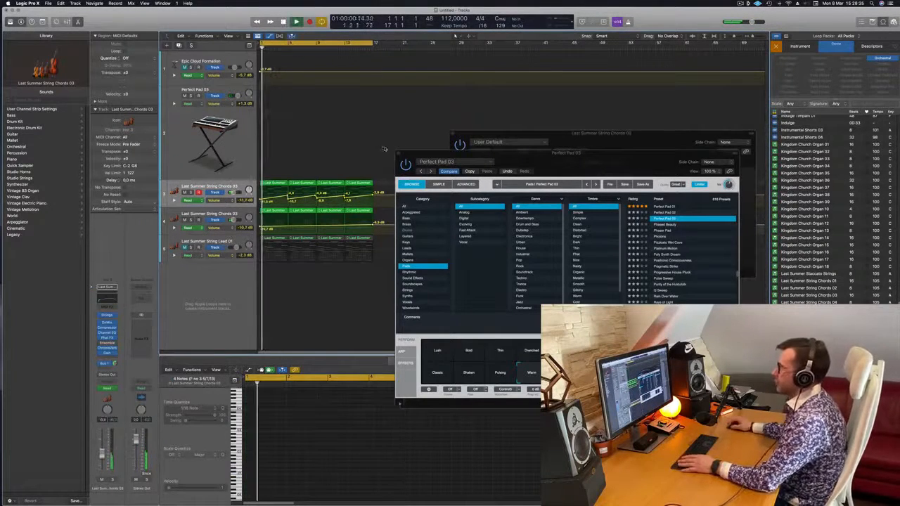
Step: Close both instrument windows, check the upper String Chords 03 track in solo and replay all tracks from the start
{"action": "left_click", "coordinate": [399, 153]}
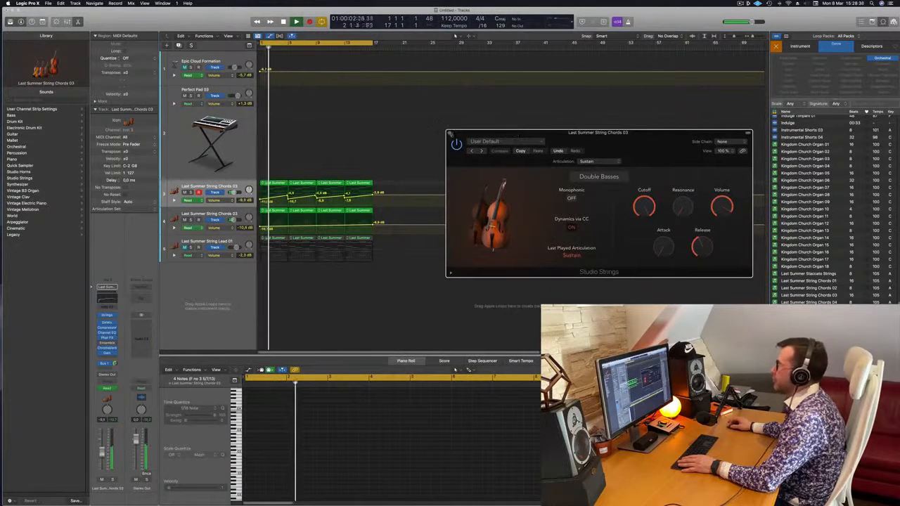
{"action": "left_click", "coordinate": [448, 133]}
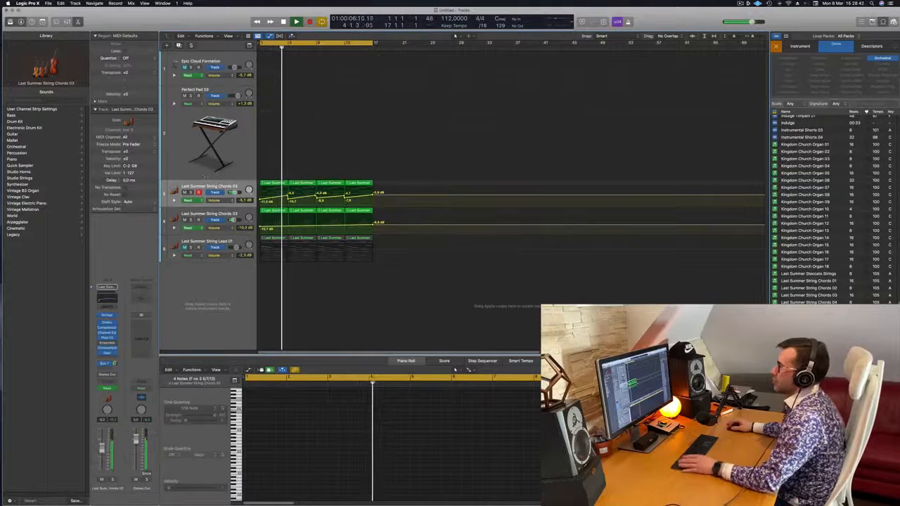
{"action": "left_click", "coordinate": [214, 187]}
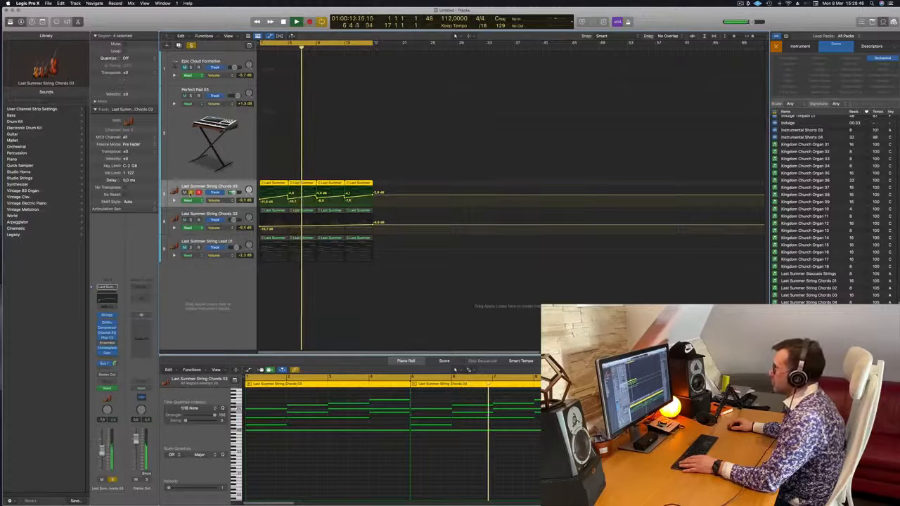
{"action": "left_click", "coordinate": [190, 194]}
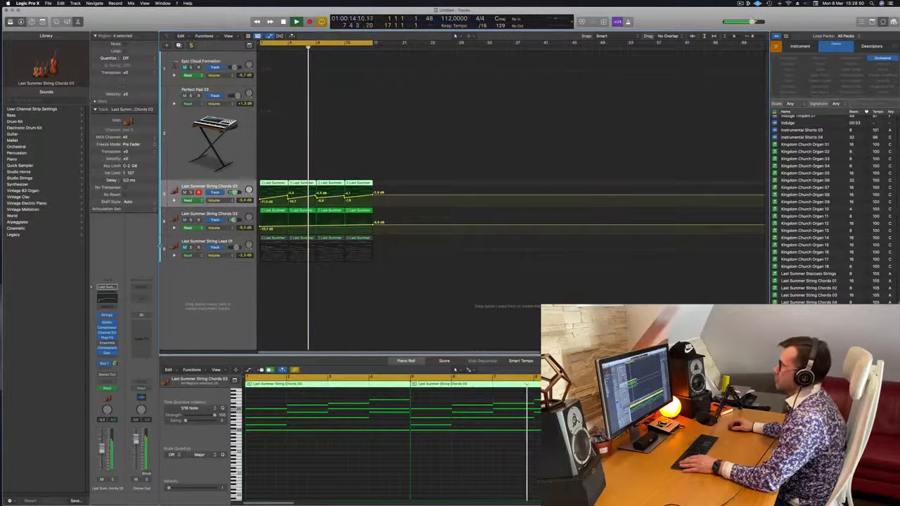
{"action": "key", "text": "Return"}
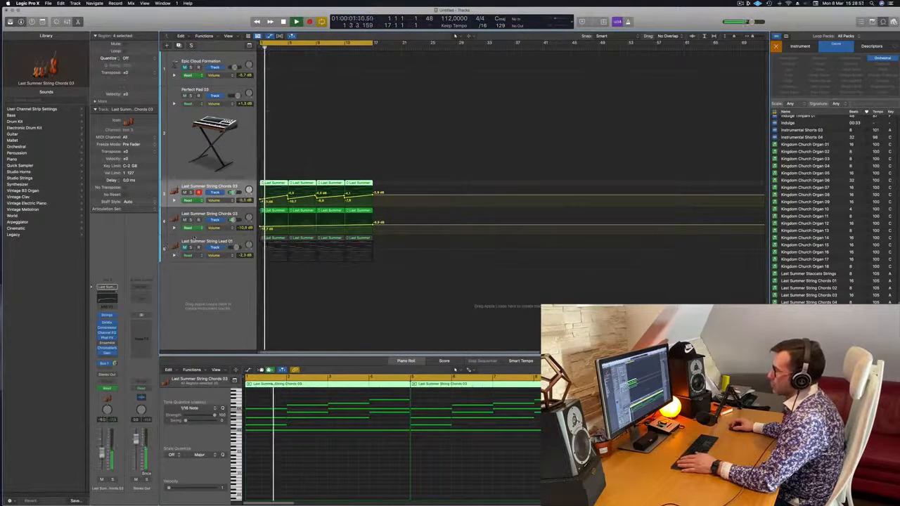
Step: Delete the first two String Lead 01 regions and unmute that track so the lead enters at bar 9
{"action": "left_click", "coordinate": [275, 239]}
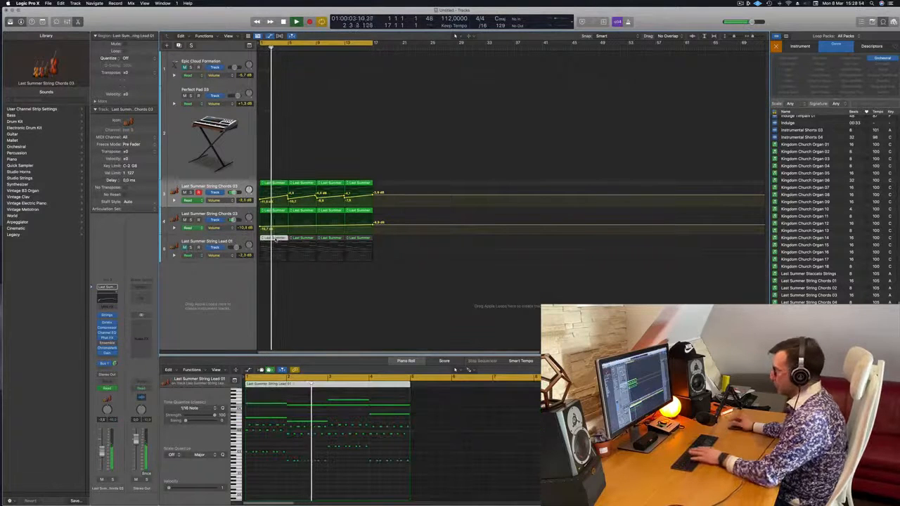
{"action": "key", "text": "Delete"}
{"action": "key", "text": "Delete"}
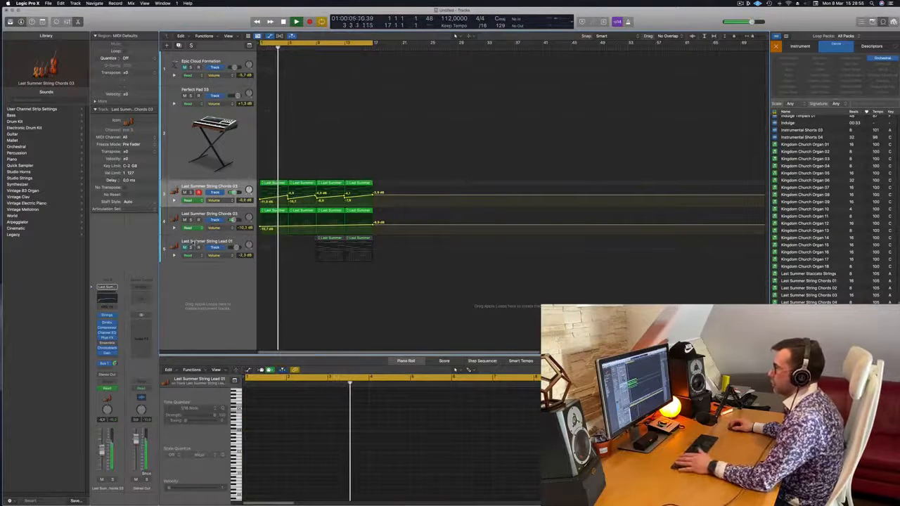
{"action": "left_click", "coordinate": [185, 248]}
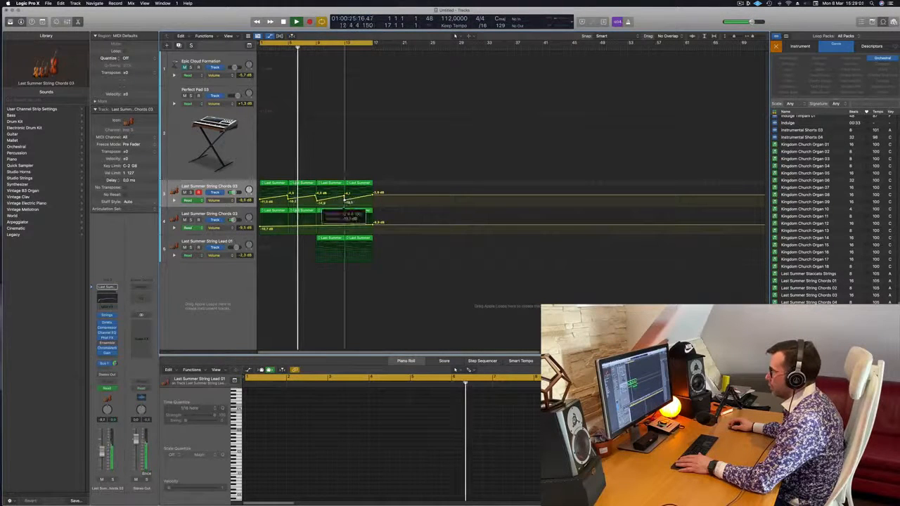
Step: Add a volume dip at bar 9 on the lower String Chords 03 track and remove the upper track's dip at bar 13
{"action": "left_click", "coordinate": [316, 226]}
{"action": "left_click", "coordinate": [318, 226]}
{"action": "left_click_drag", "start_coordinate": [317, 226], "coordinate": [317, 229]}
{"action": "left_click", "coordinate": [213, 242]}
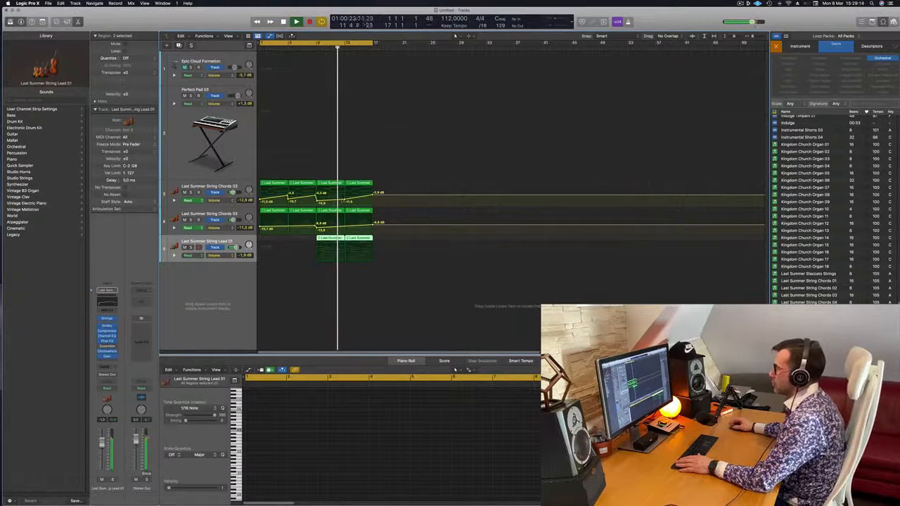
{"action": "double_click", "coordinate": [345, 201]}
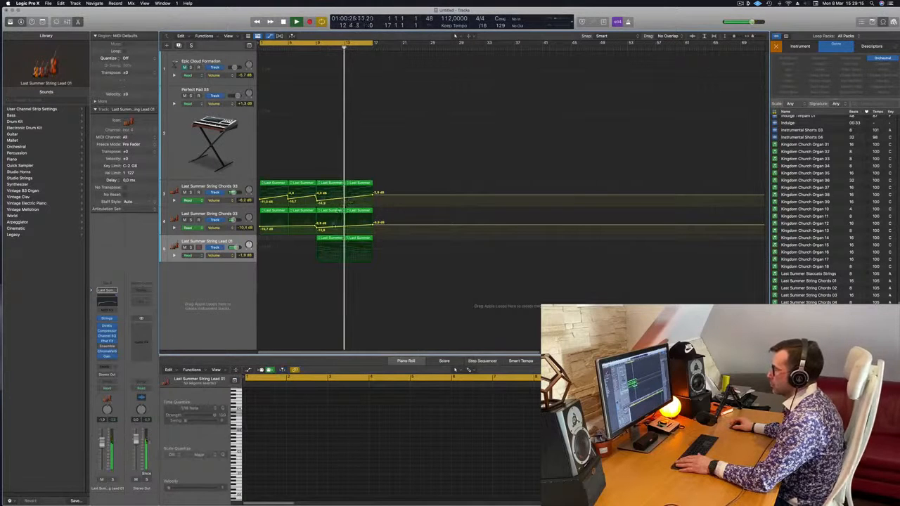
Step: Copy the first String Lead 01 region to bar 23 and delete the long sustained notes in the copy
{"action": "left_click", "coordinate": [336, 240]}
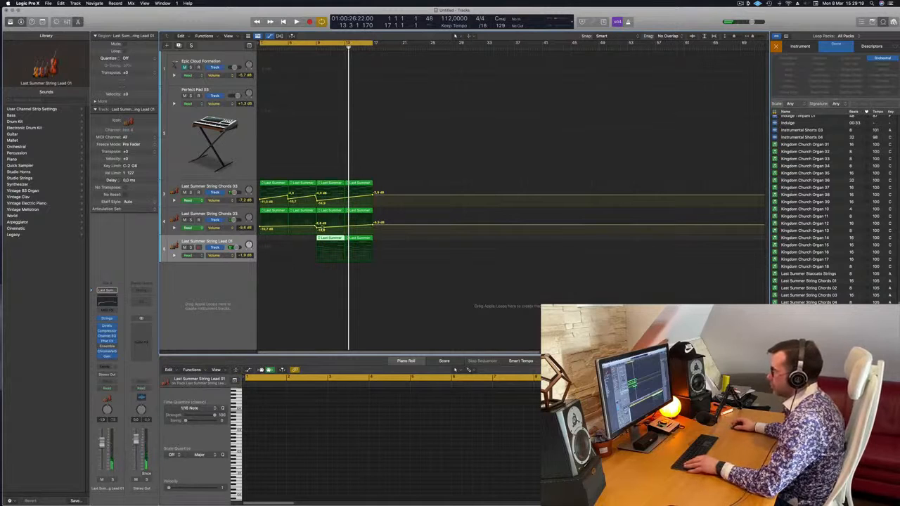
{"action": "left_click_drag", "start_coordinate": [332, 238], "coordinate": [430, 239]}
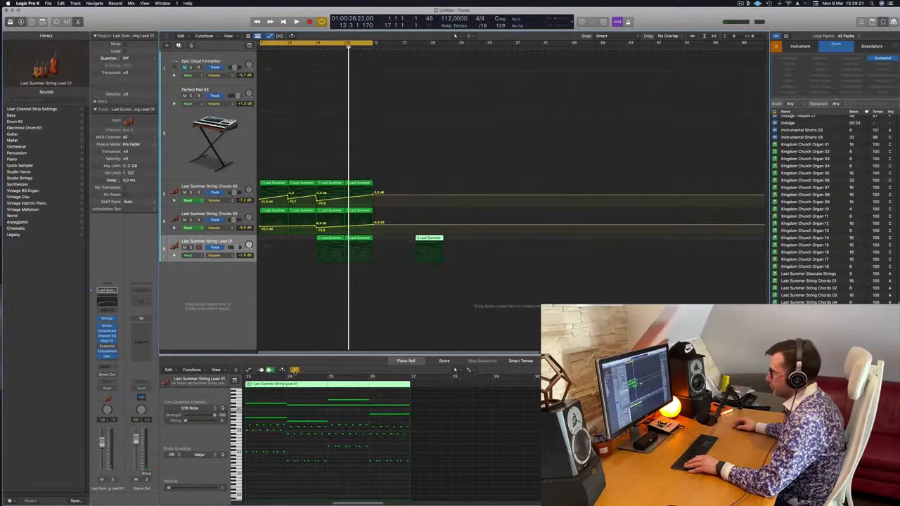
{"action": "left_click_drag", "start_coordinate": [267, 394], "coordinate": [378, 419]}
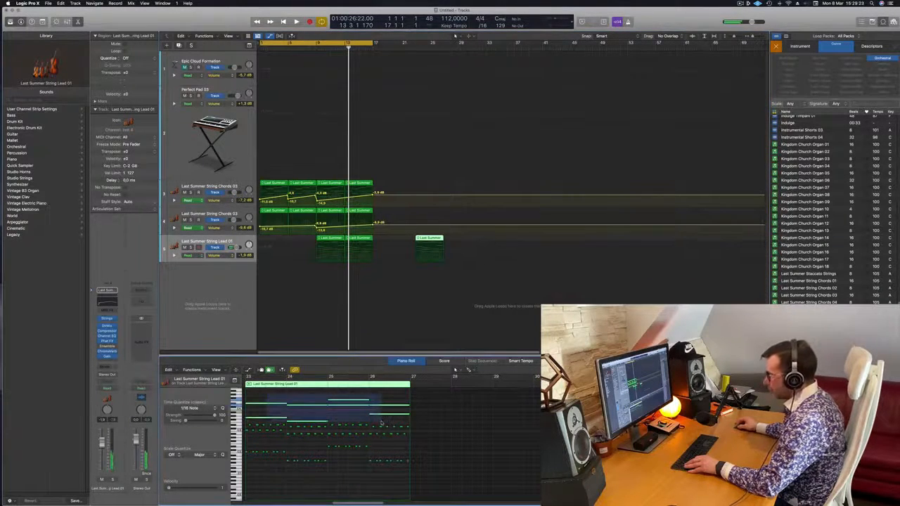
{"action": "key", "text": "Delete"}
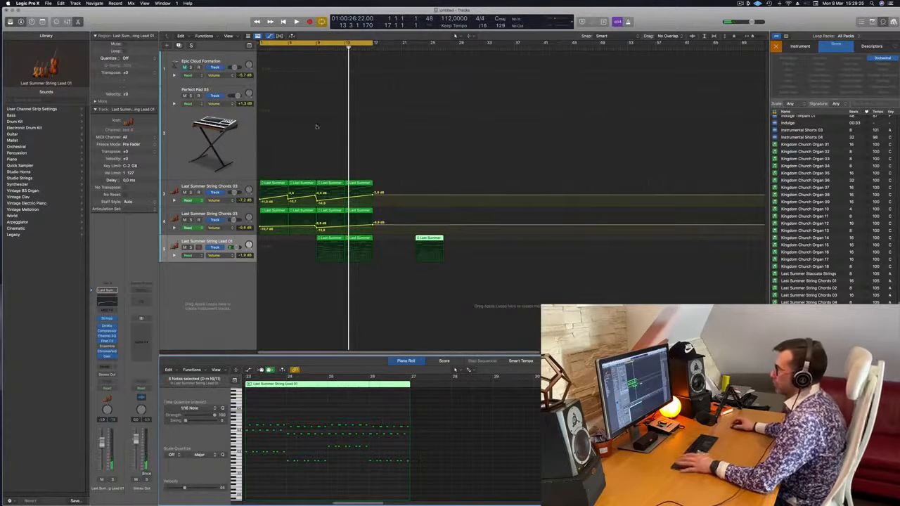
Step: Play the arrangement from about bar 8 to check how the string lead enters over the chords
{"action": "key", "text": "space"}
{"action": "left_click", "coordinate": [309, 48]}
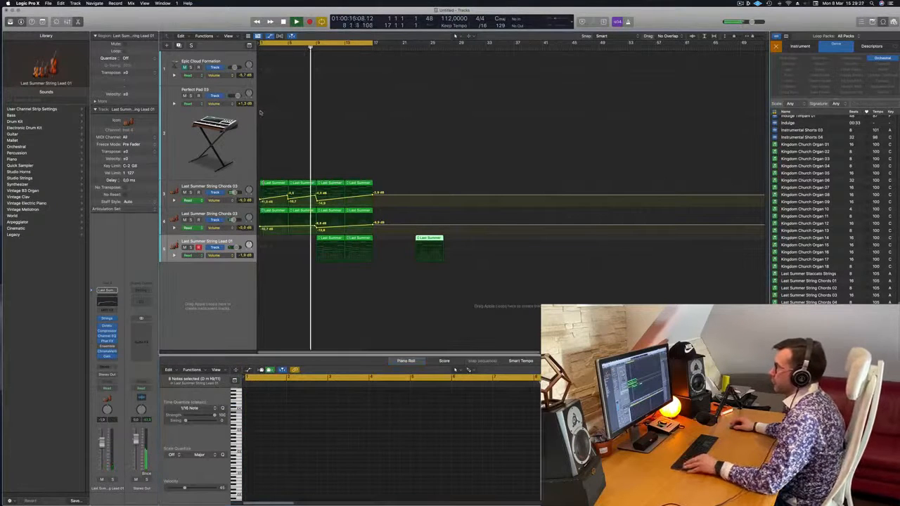
{"action": "key", "text": "super+Left"}
{"action": "left_click", "coordinate": [225, 242]}
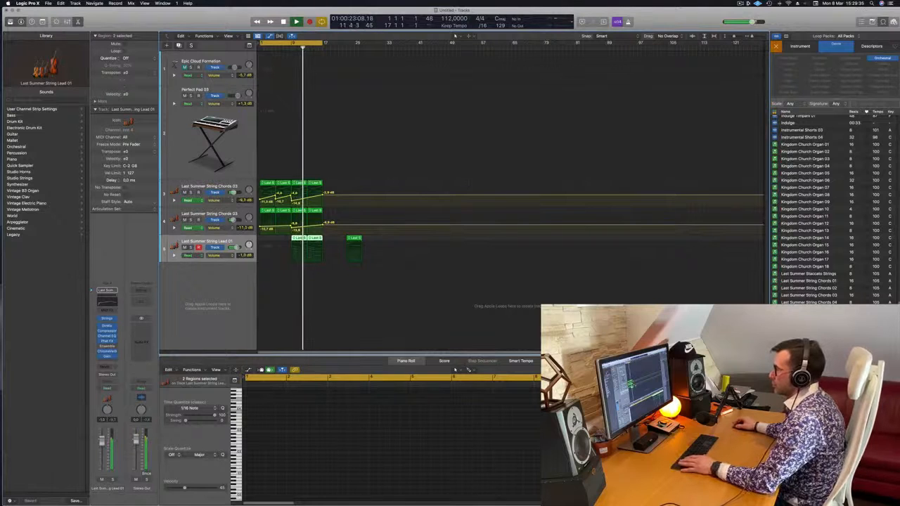
Step: Place a copy of a String Lead 01 region past bar 33 and delete the copy at bar 23
{"action": "left_click", "coordinate": [299, 243]}
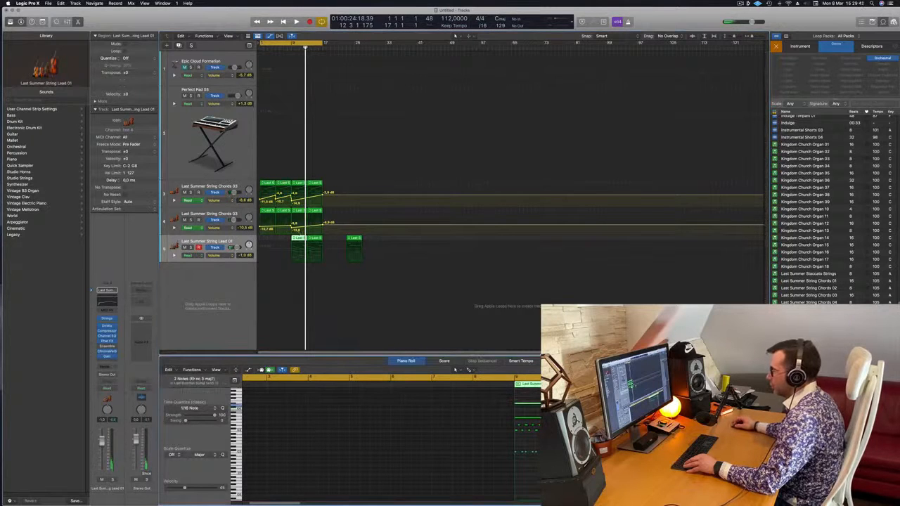
{"action": "left_click_drag", "start_coordinate": [354, 239], "coordinate": [405, 239]}
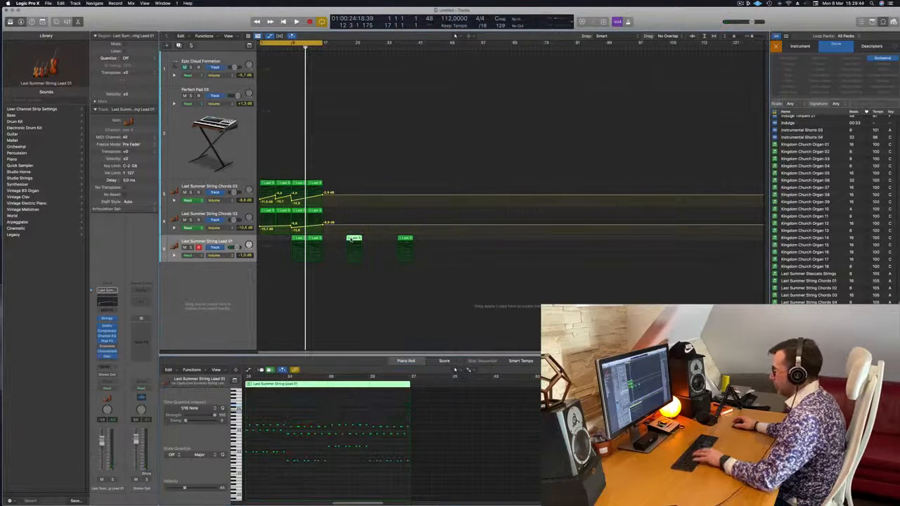
{"action": "key", "text": "Delete"}
Step: Delete the long sustained notes from the String Lead 01 region at bar 9 and play from about bar 8
{"action": "left_click", "coordinate": [296, 240]}
{"action": "left_click", "coordinate": [288, 279]}
{"action": "left_click", "coordinate": [298, 240]}
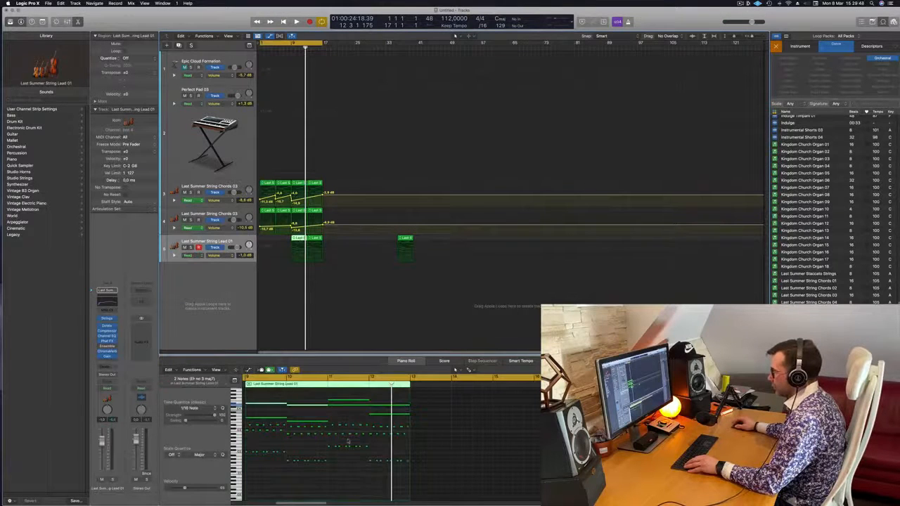
{"action": "left_click_drag", "start_coordinate": [273, 396], "coordinate": [379, 423]}
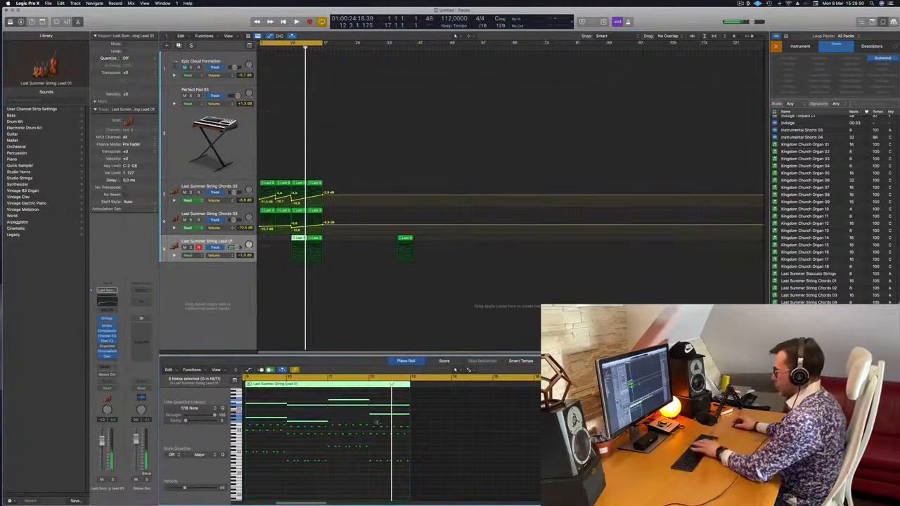
{"action": "key", "text": "Return"}
{"action": "key", "text": "space"}
{"action": "left_click", "coordinate": [287, 50]}
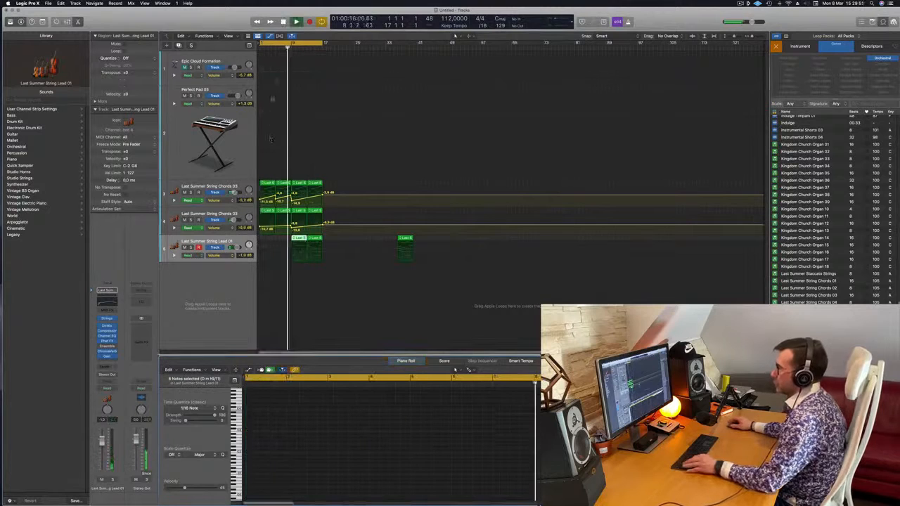
Step: Listen to the thinned-out String Lead 01 track briefly in solo, and return to the full mix
{"action": "scroll", "coordinate": [301, 272], "scroll_direction": "up", "scroll_amount": 3}
{"action": "scroll", "coordinate": [302, 273], "scroll_direction": "up", "scroll_amount": 1}
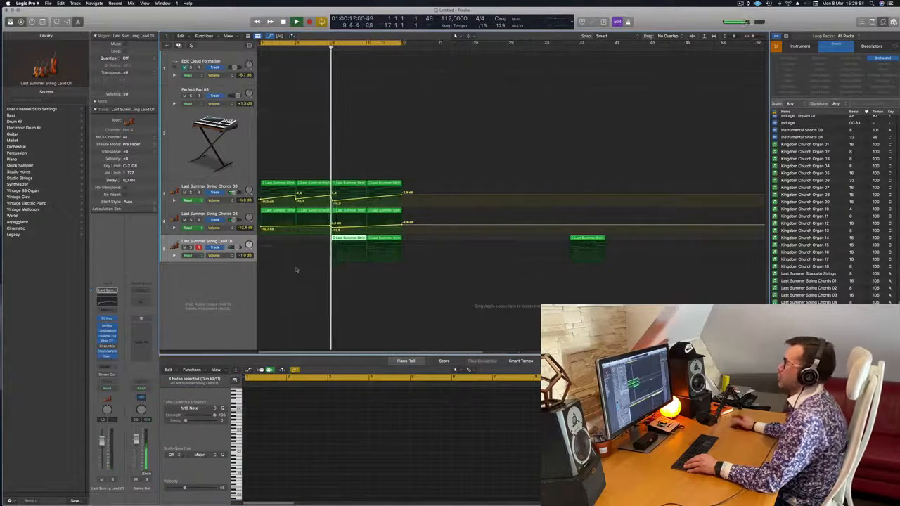
{"action": "left_click", "coordinate": [191, 247]}
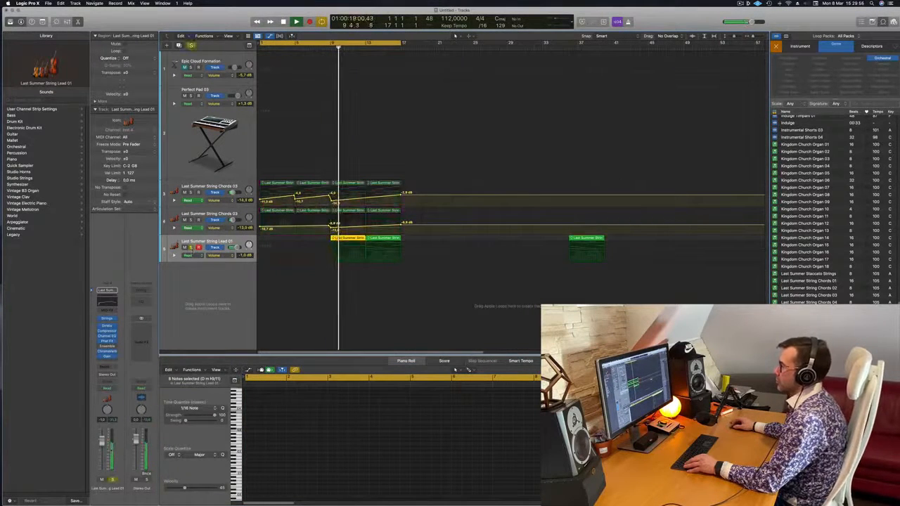
{"action": "left_click", "coordinate": [190, 247]}
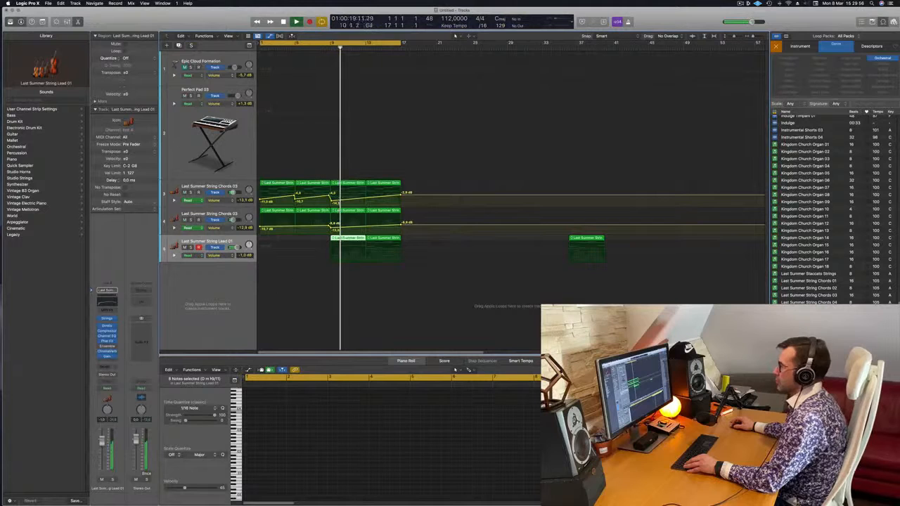
Step: Replace the String Lead 01 region at bar 13 with a copy of the edited bar 9 region
{"action": "left_click", "coordinate": [383, 240]}
{"action": "key", "text": "Delete"}
{"action": "left_click", "coordinate": [341, 240]}
{"action": "left_click_drag", "start_coordinate": [337, 240], "coordinate": [368, 251]}
{"action": "scroll", "coordinate": [347, 299], "scroll_direction": "down", "scroll_amount": 5}
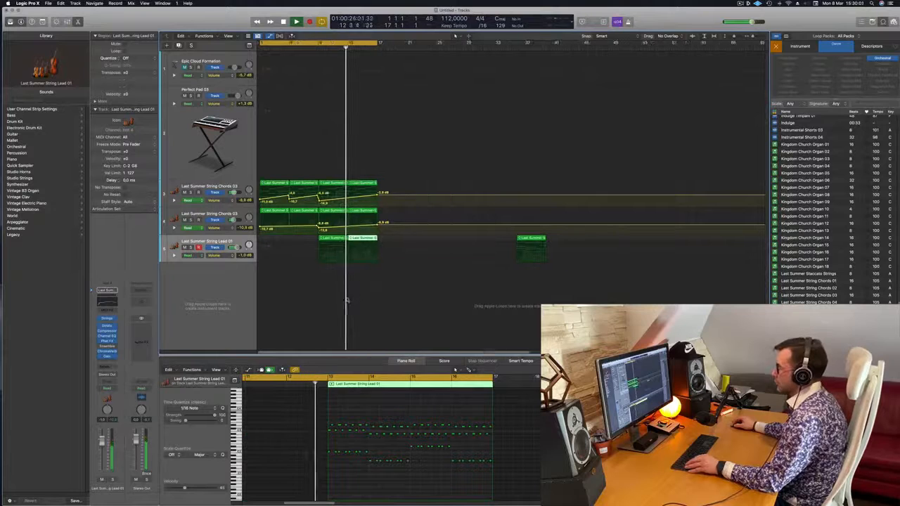
{"action": "scroll", "coordinate": [351, 281], "scroll_direction": "up", "scroll_amount": 2}
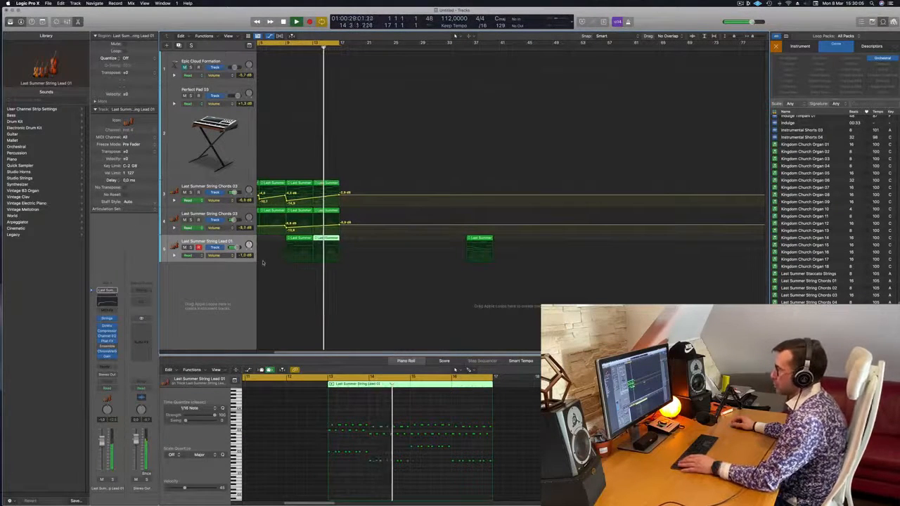
{"action": "scroll", "coordinate": [264, 242], "scroll_direction": "left", "scroll_amount": 2}
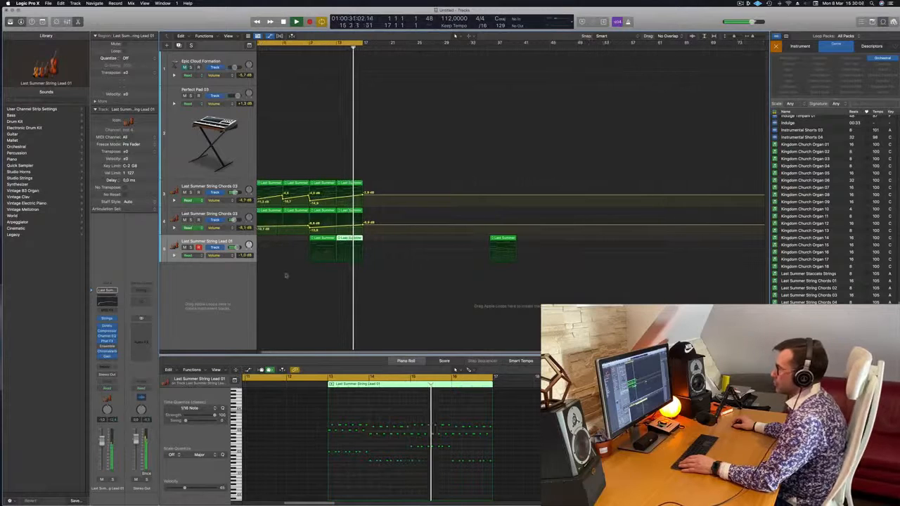
Step: Stop playback and audition the Last Summer Staccato Strings and String Chords loops in the loop library
{"action": "scroll", "coordinate": [291, 166], "scroll_direction": "left", "scroll_amount": 1}
{"action": "scroll", "coordinate": [292, 165], "scroll_direction": "down", "scroll_amount": 2}
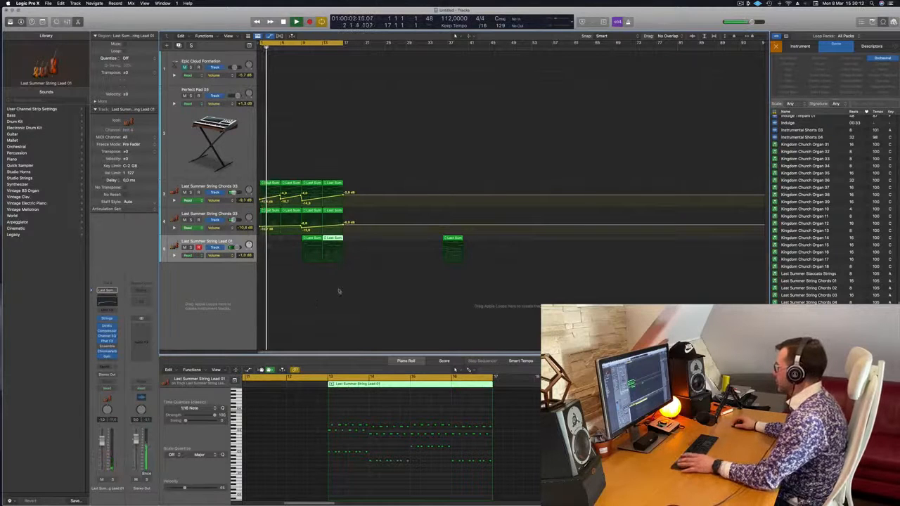
{"action": "key", "text": "space"}
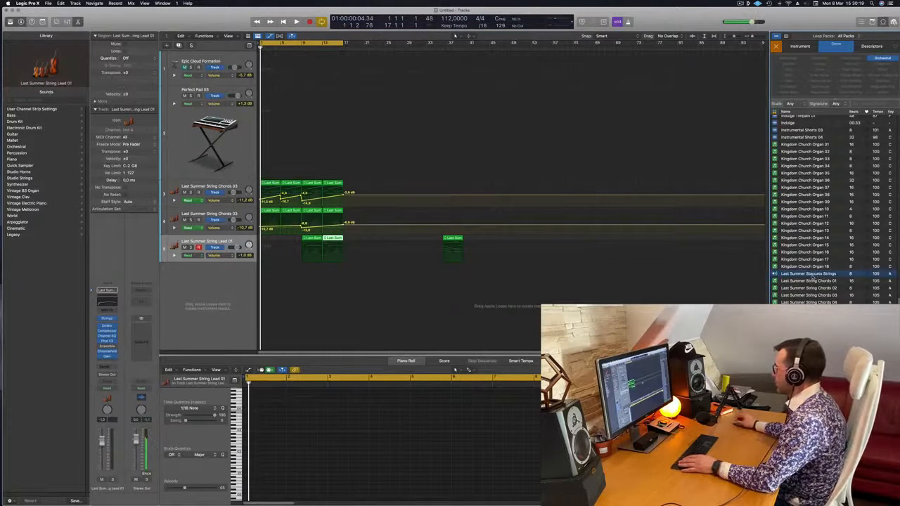
{"action": "left_click", "coordinate": [818, 280]}
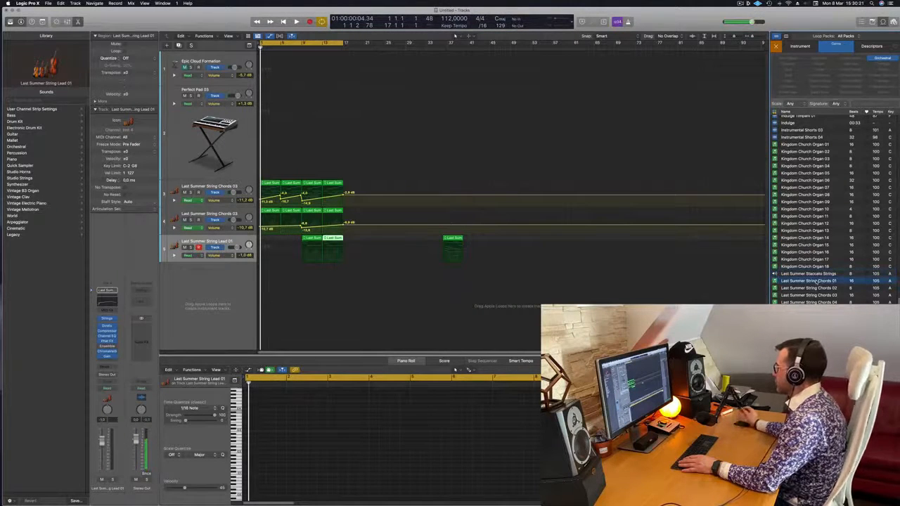
{"action": "left_click", "coordinate": [818, 288]}
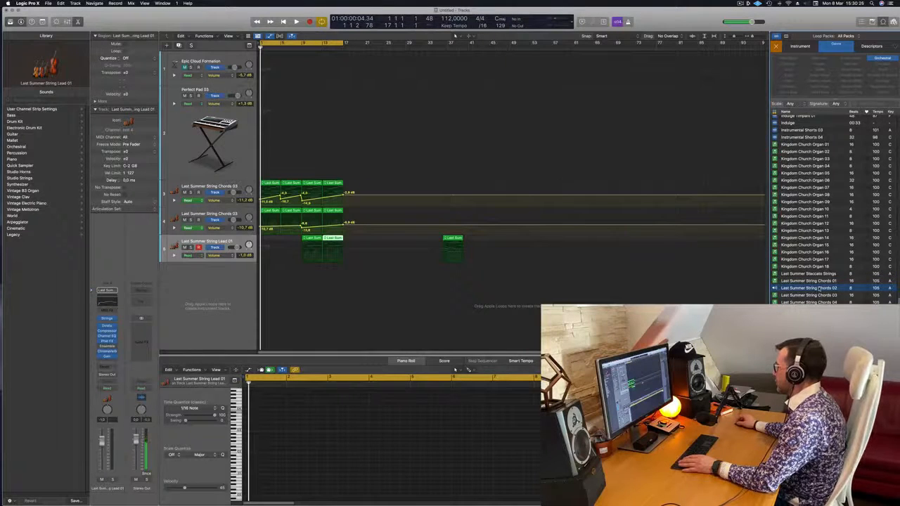
{"action": "left_click", "coordinate": [818, 295]}
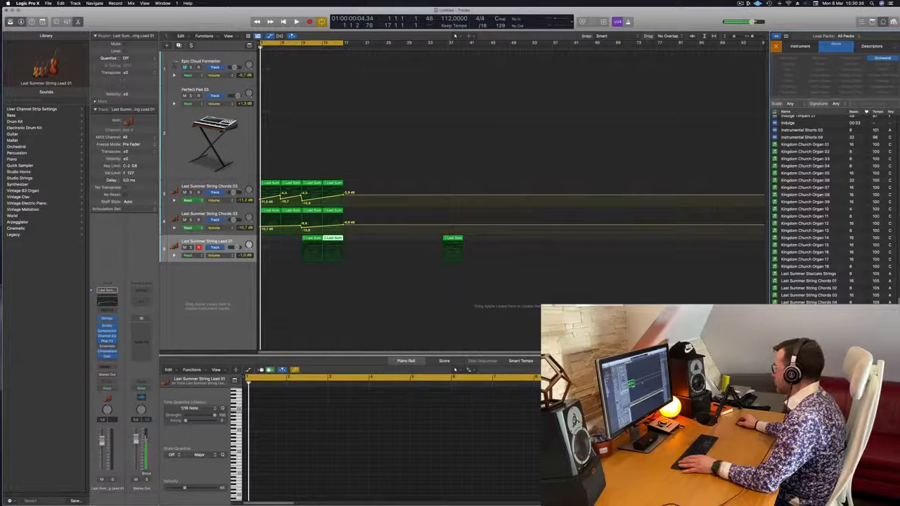
{"action": "left_click_drag", "start_coordinate": [809, 317], "coordinate": [385, 262]}
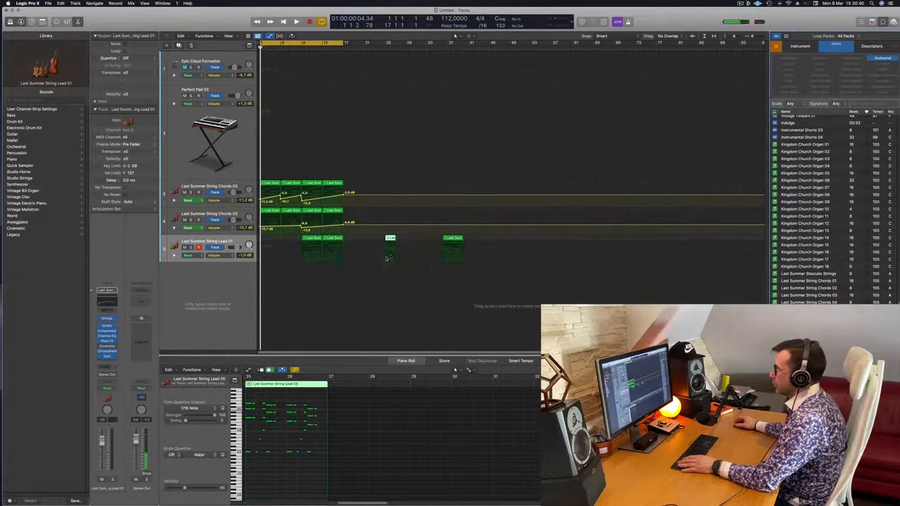
{"action": "key", "text": "space"}
{"action": "left_click_drag", "start_coordinate": [375, 284], "coordinate": [245, 291]}
{"action": "key", "text": "space"}
{"action": "key", "text": "c"}
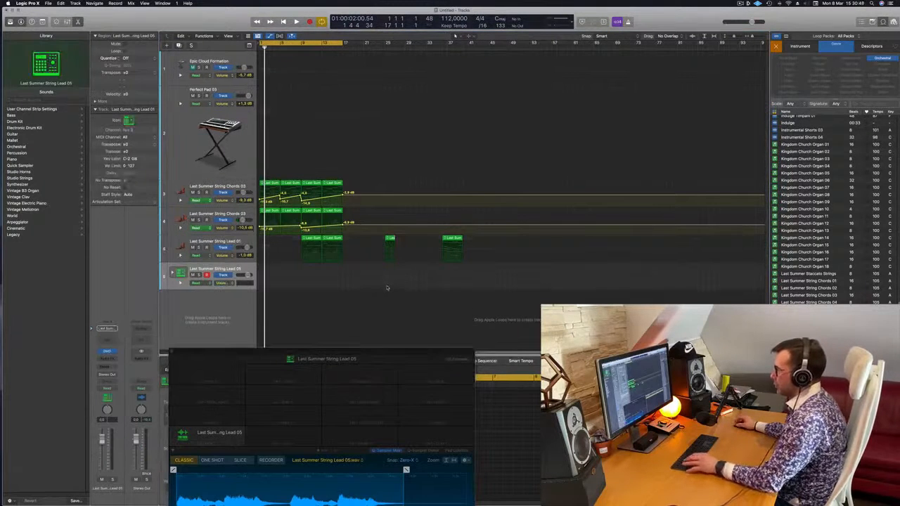
{"action": "left_click", "coordinate": [389, 238]}
{"action": "left_click", "coordinate": [368, 309]}
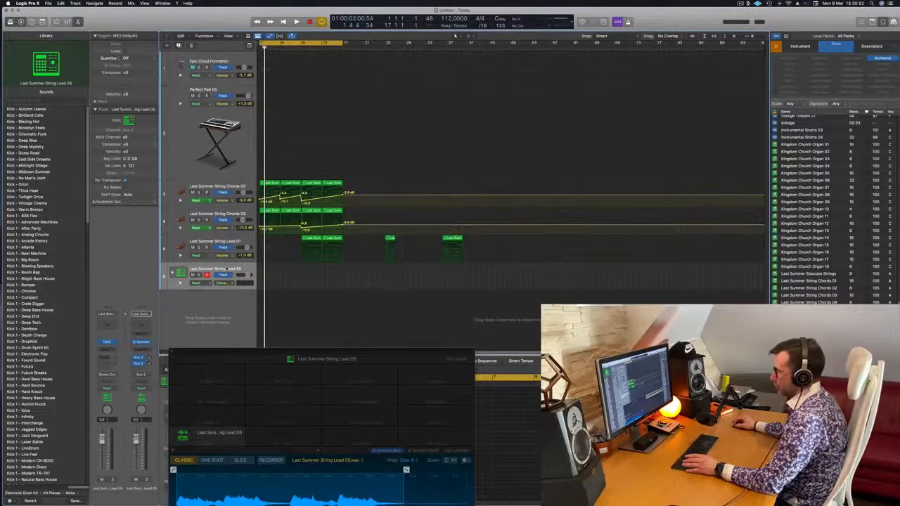
{"action": "key", "text": "BackSpace"}
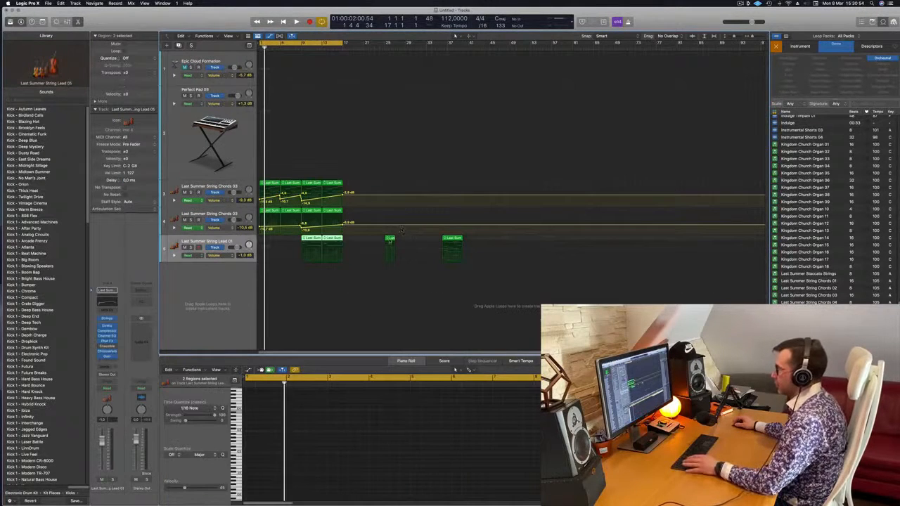
{"action": "left_click", "coordinate": [391, 240]}
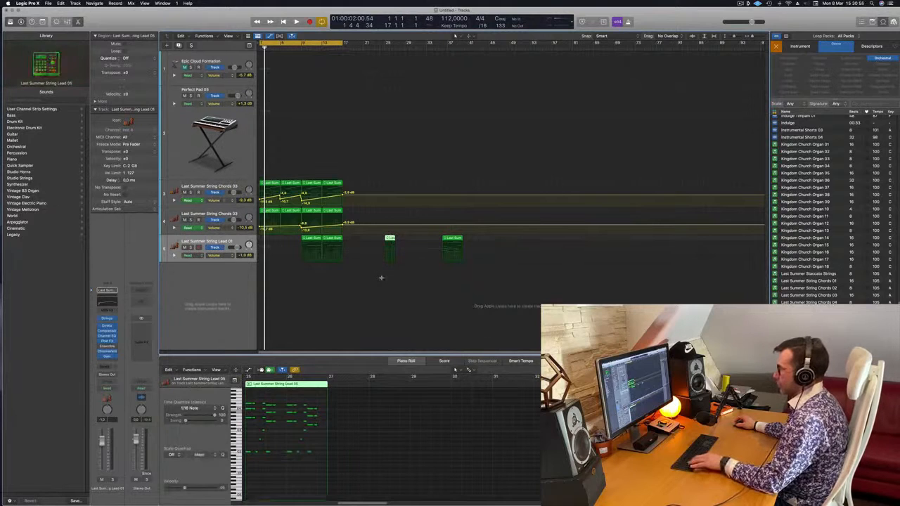
{"action": "key", "text": "BackSpace"}
Step: Add the Last Summer String Lead 05 loop on a new track at bar 1, and move both String Lead 01 regions from bar 9 to bar 17
{"action": "left_click_drag", "start_coordinate": [809, 331], "coordinate": [265, 267]}
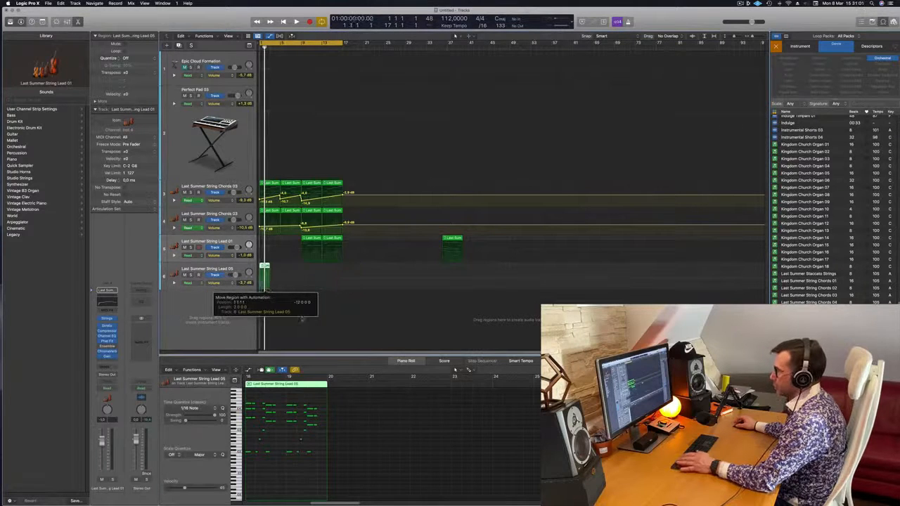
{"action": "key", "text": "space"}
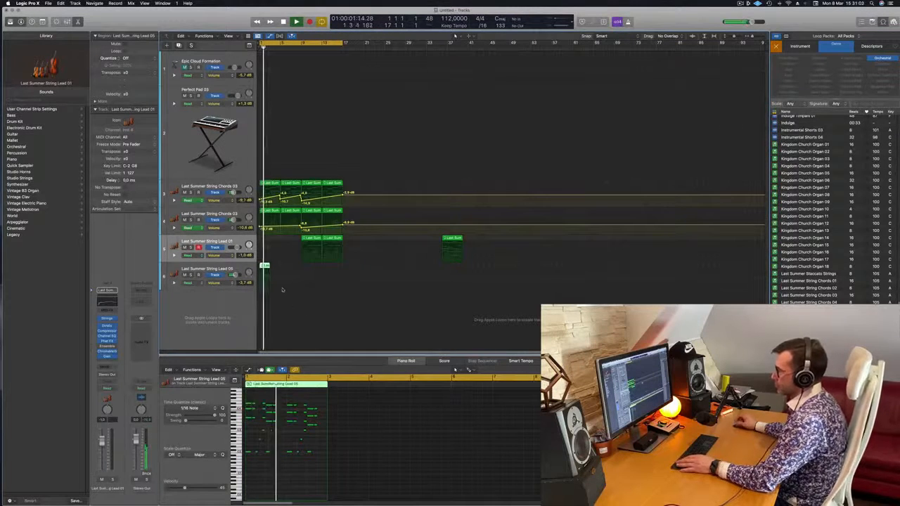
{"action": "key", "text": "space"}
{"action": "key", "text": "space"}
{"action": "key", "text": "space"}
{"action": "left_click_drag", "start_coordinate": [292, 238], "coordinate": [354, 240]}
{"action": "key", "text": "space"}
Step: Copy the String Lead 05 region until four consecutive regions fill bars 1 to 8, and listen to them in the mix
{"action": "left_click", "coordinate": [267, 265]}
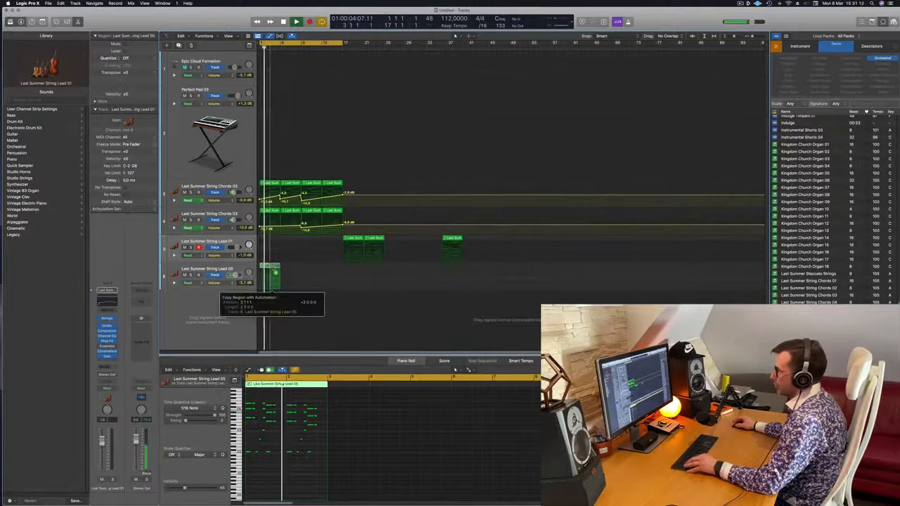
{"action": "left_click", "coordinate": [266, 267], "text": "shift"}
{"action": "left_click_drag", "start_coordinate": [269, 267], "coordinate": [290, 269]}
{"action": "key", "text": "super+Left"}
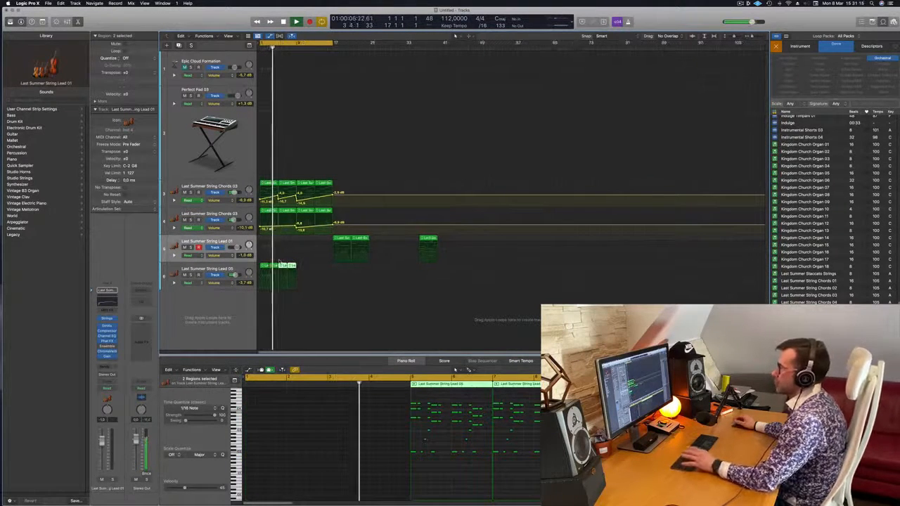
{"action": "key", "text": "super+Right"}
{"action": "key", "text": "super+Right"}
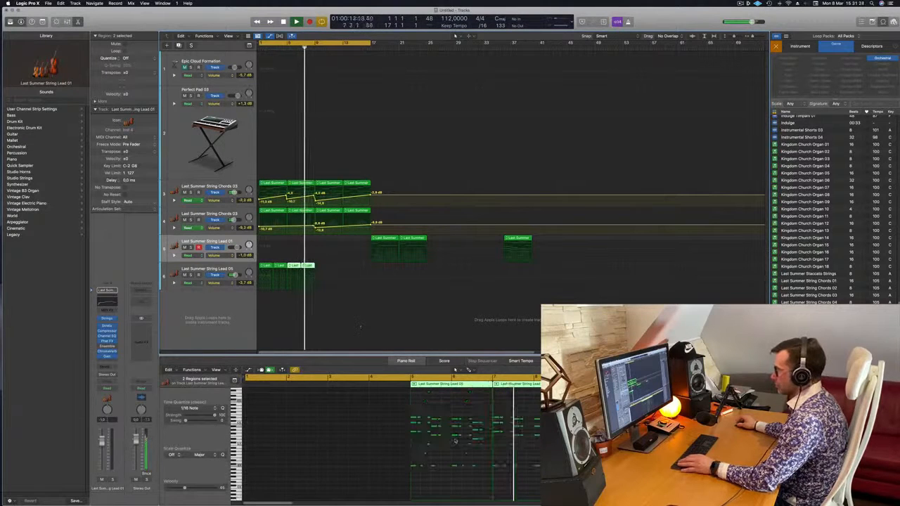
{"action": "left_click", "coordinate": [310, 331]}
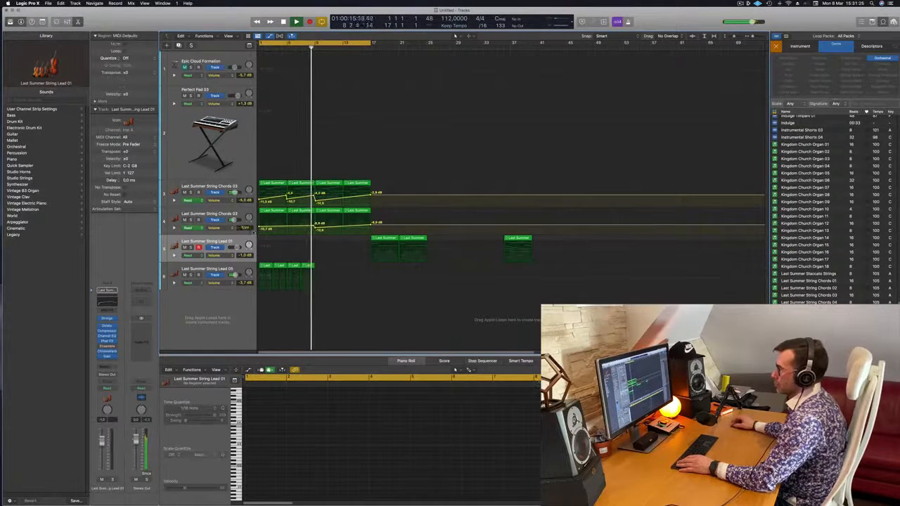
Step: Listen to the two String Chords tracks separately in solo, and return to the full mix
{"action": "key", "text": "space"}
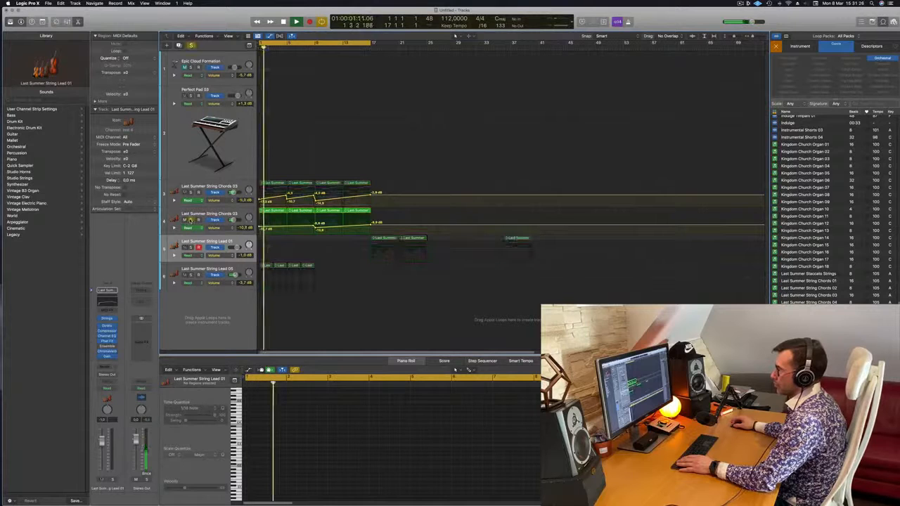
{"action": "left_click", "coordinate": [191, 193]}
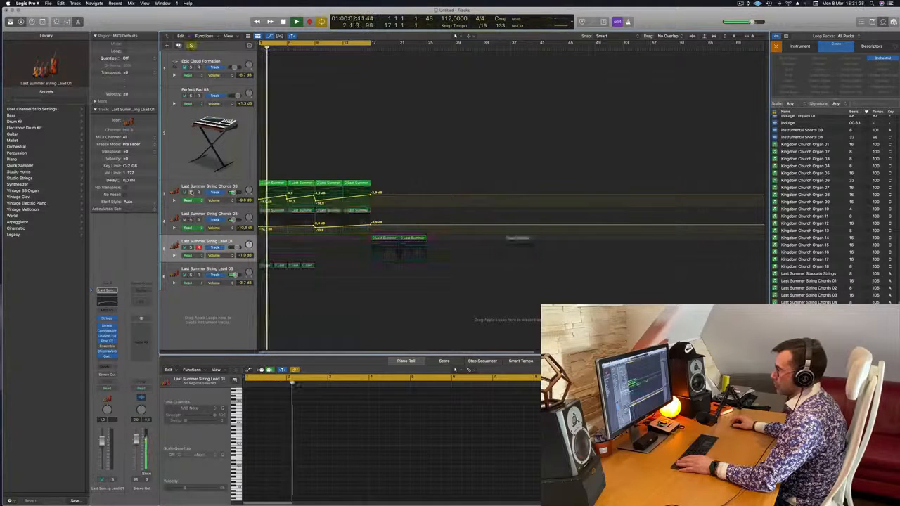
{"action": "left_click", "coordinate": [191, 193]}
Step: Delete the stacked upper chord notes from the first String Lead 05 region, keeping only the lower single notes
{"action": "left_click", "coordinate": [242, 268]}
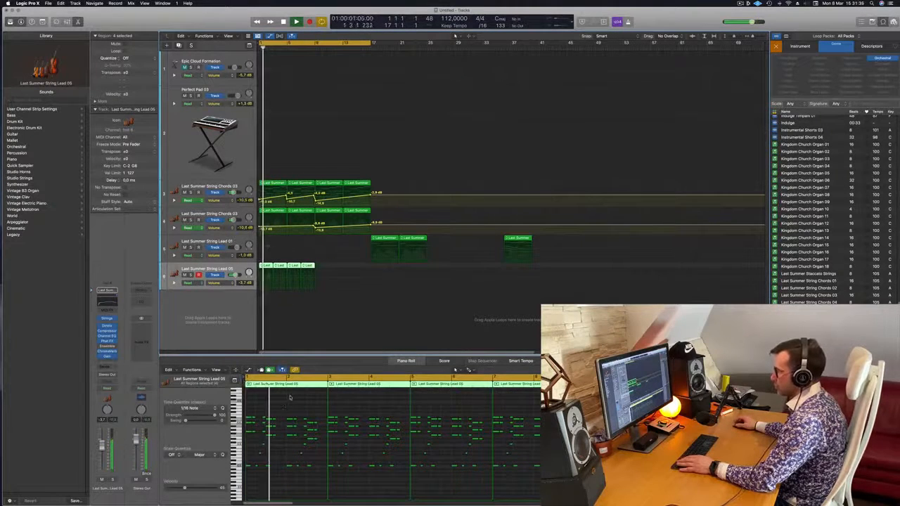
{"action": "key", "text": "space"}
{"action": "left_click", "coordinate": [251, 434]}
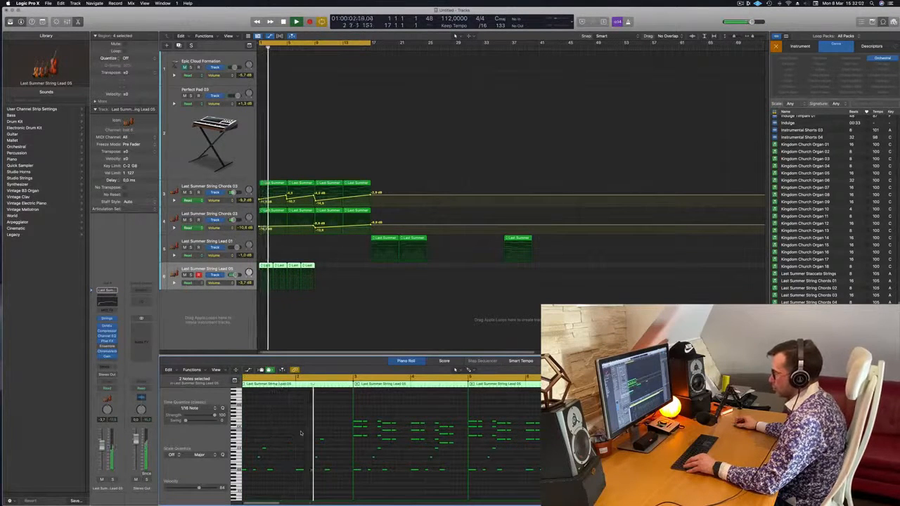
{"action": "key", "text": "space"}
{"action": "key", "text": "space"}
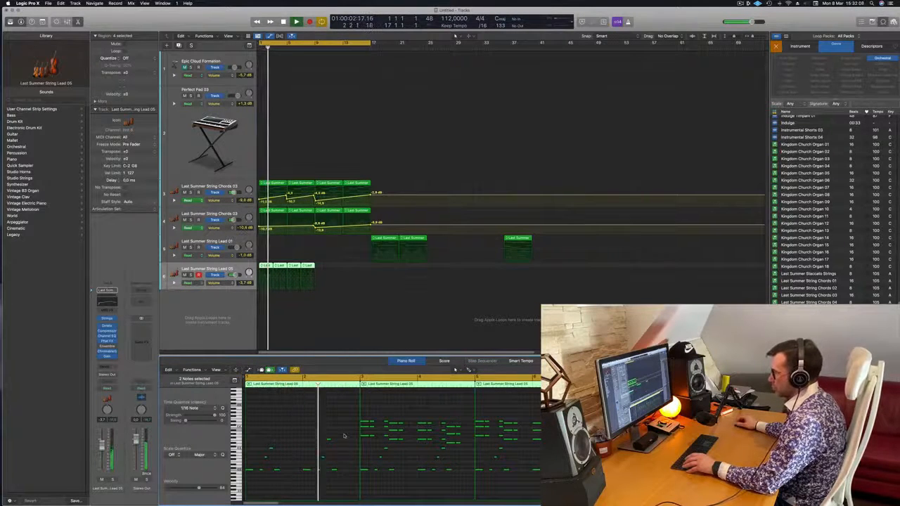
{"action": "key", "text": "super+z"}
{"action": "key", "text": "space"}
{"action": "left_click_drag", "start_coordinate": [322, 422], "coordinate": [346, 446]}
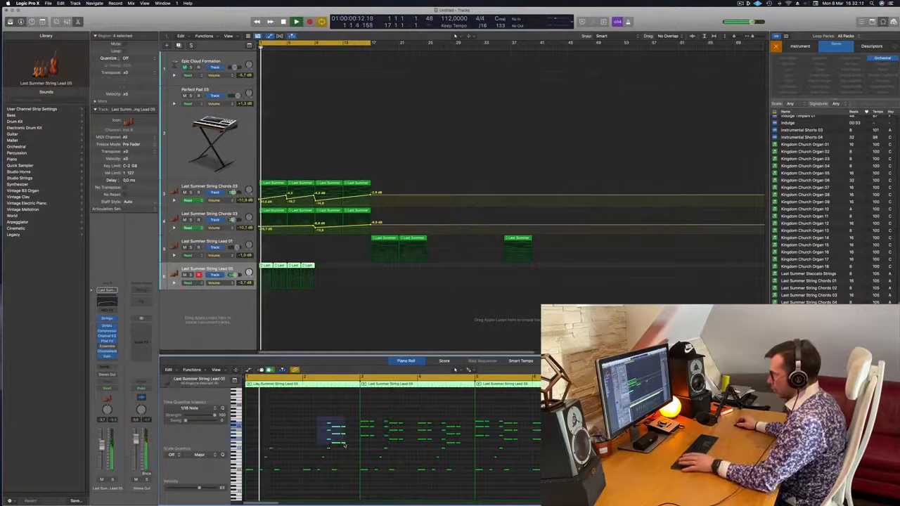
{"action": "key", "text": "BackSpace"}
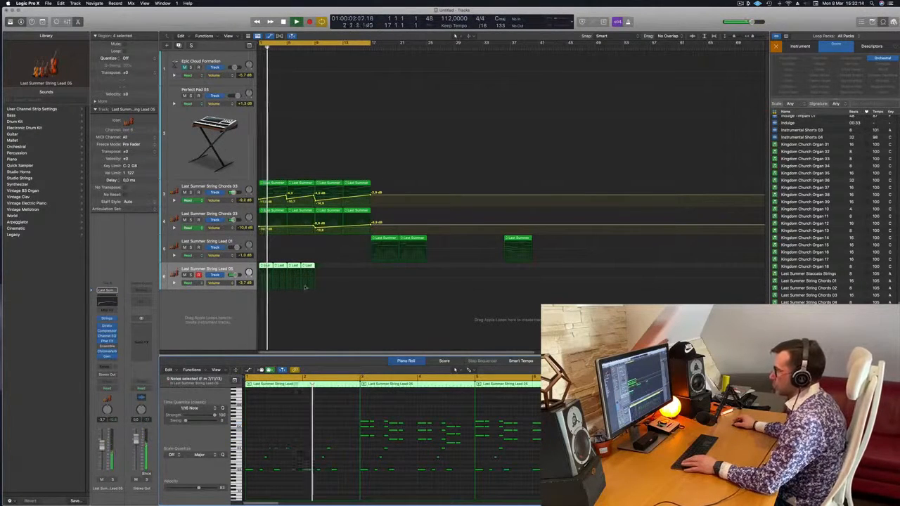
Step: Replace the remaining String Lead 05 regions through bar 8 with copies of the edited first region, and set the track volume to -1.5 dB
{"action": "left_click_drag", "start_coordinate": [322, 266], "coordinate": [294, 273]}
{"action": "left_click", "coordinate": [267, 268]}
{"action": "left_click", "coordinate": [267, 270], "text": "shift"}
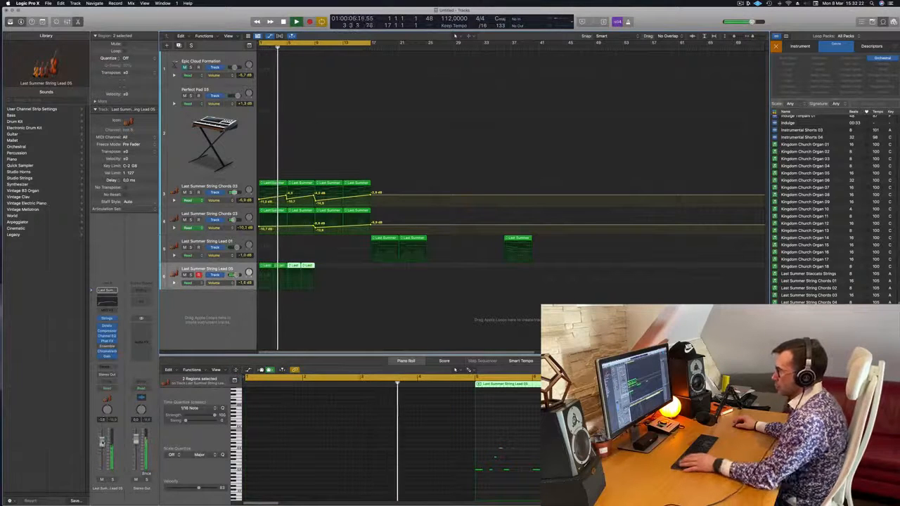
{"action": "left_click", "coordinate": [331, 283]}
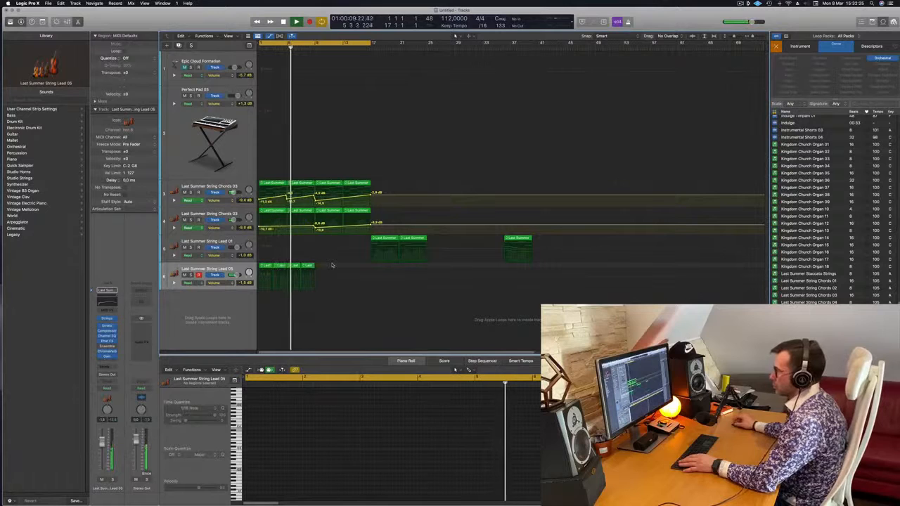
Step: Move the two String Lead 01 regions back to bar 9 and play the arrangement from the beginning
{"action": "left_click", "coordinate": [384, 239]}
{"action": "left_click_drag", "start_coordinate": [383, 239], "coordinate": [328, 241]}
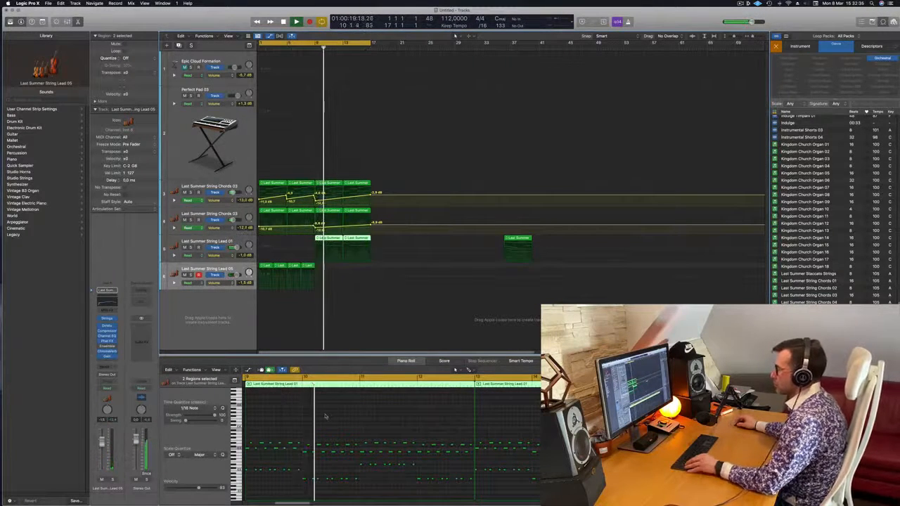
{"action": "left_click", "coordinate": [323, 332]}
{"action": "key", "text": "Return"}
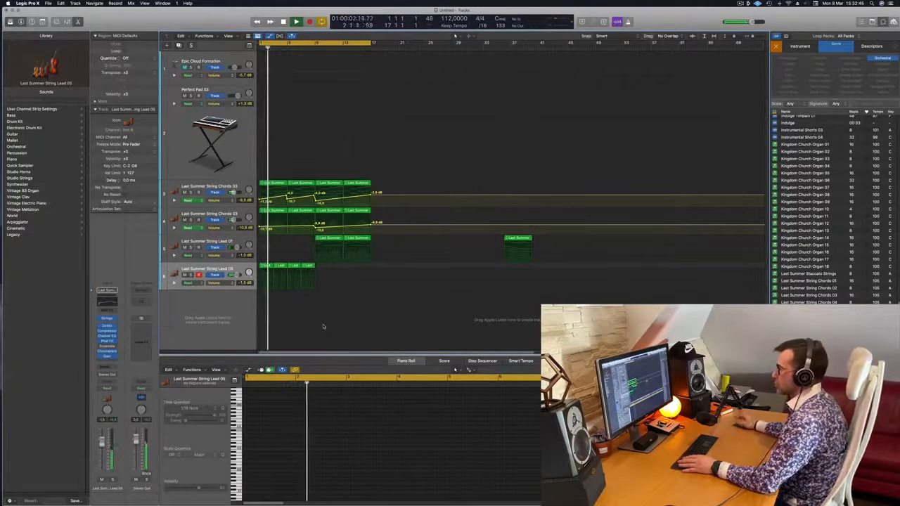
Step: Add a send to Bus 2 on the String Lead 05 track while it plays from the beginning
{"action": "left_click", "coordinate": [176, 273]}
{"action": "key", "text": "Return"}
{"action": "key", "text": "space"}
{"action": "key", "text": "space"}
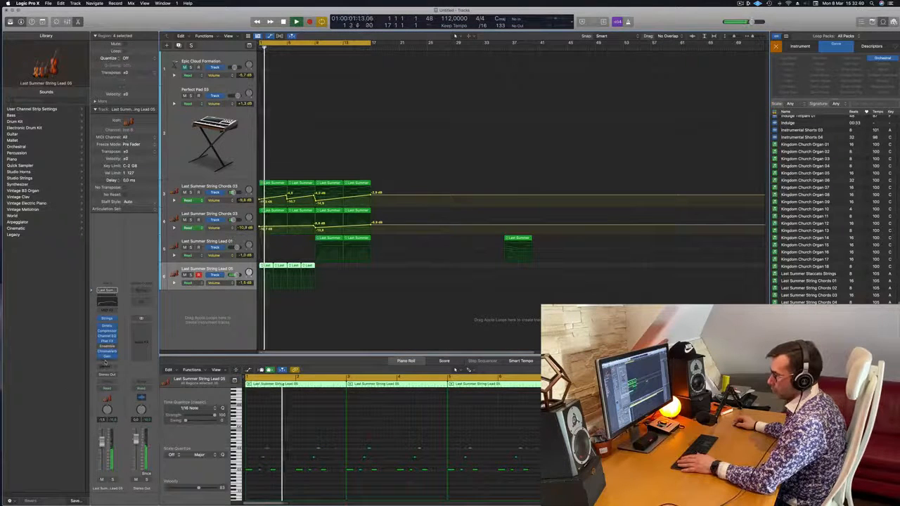
{"action": "left_click", "coordinate": [106, 366]}
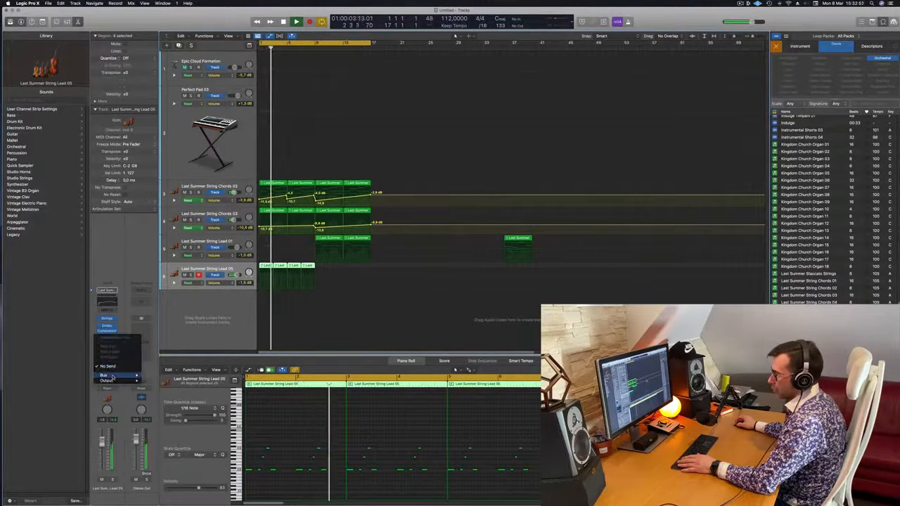
{"action": "mouse_move", "coordinate": [113, 377]}
{"action": "left_click", "coordinate": [93, 284]}
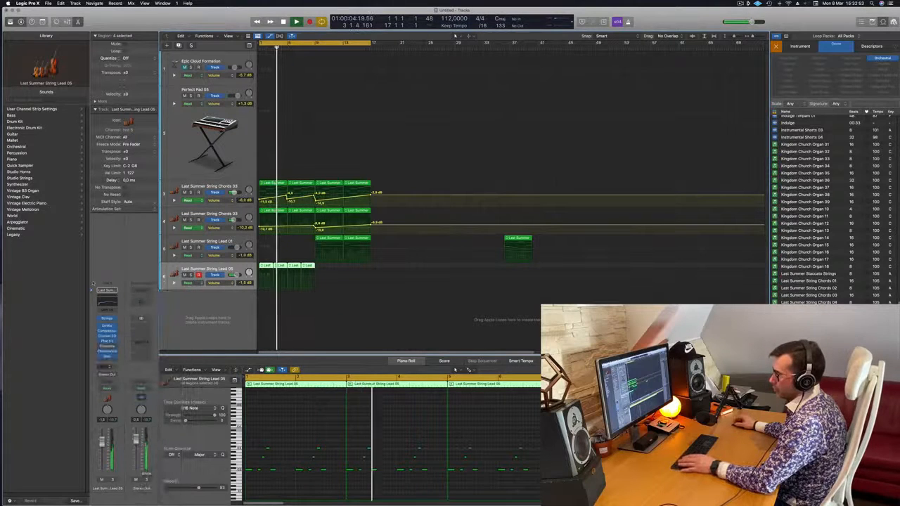
Step: Insert a stereo Tape Delay on the Bus 2 aux channel and move its plug-in window clear of the tracks
{"action": "left_click", "coordinate": [146, 323]}
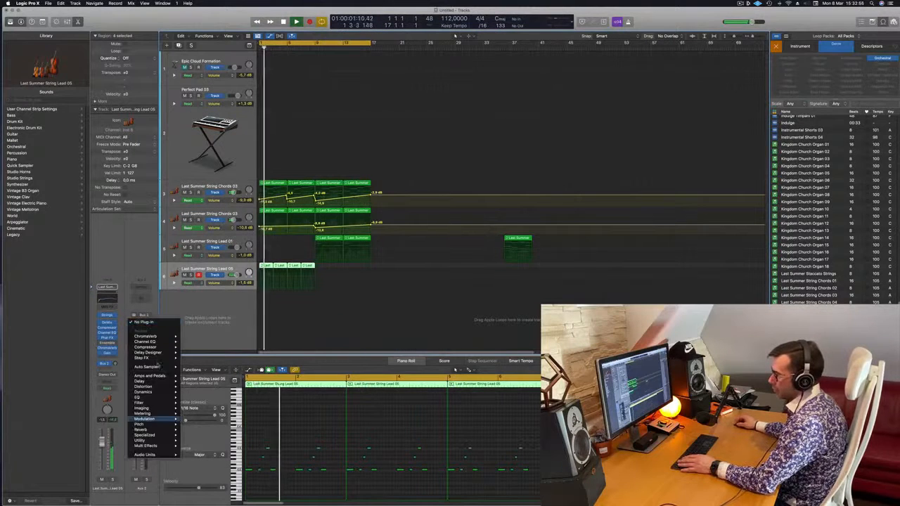
{"action": "mouse_move", "coordinate": [155, 382]}
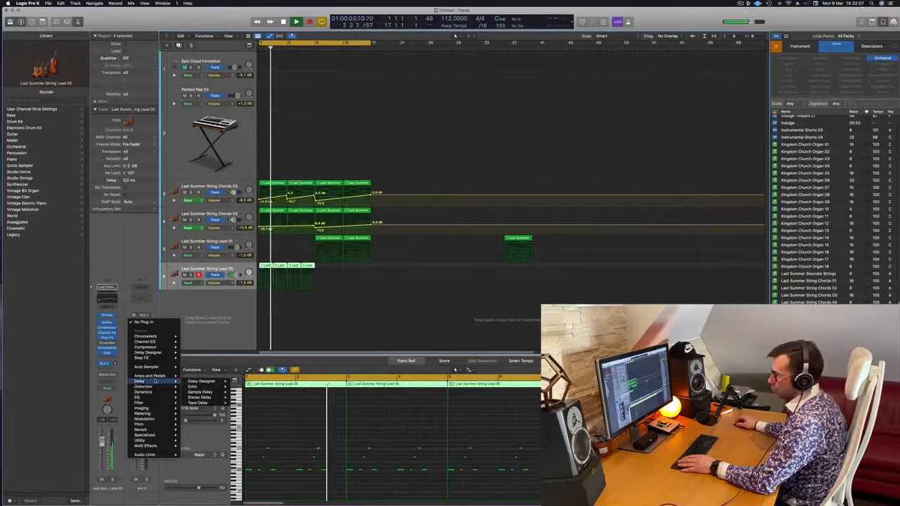
{"action": "mouse_move", "coordinate": [211, 403]}
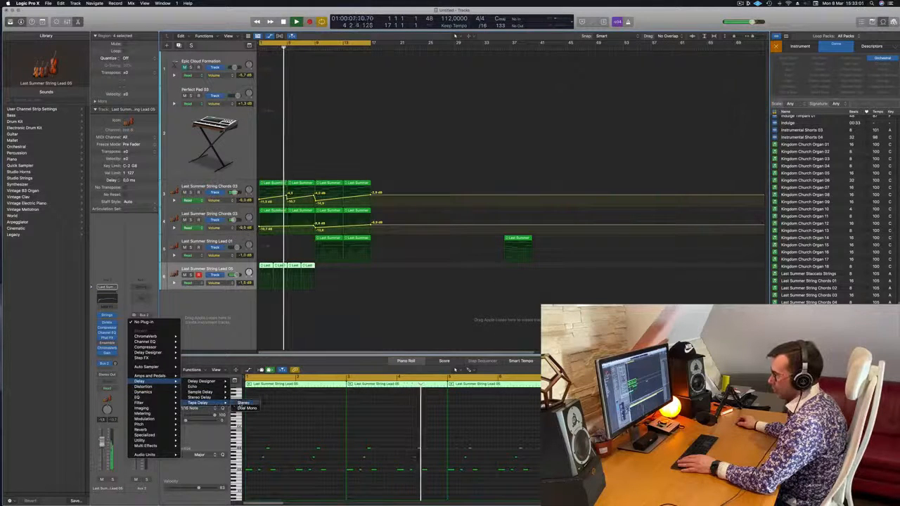
{"action": "left_click", "coordinate": [243, 403]}
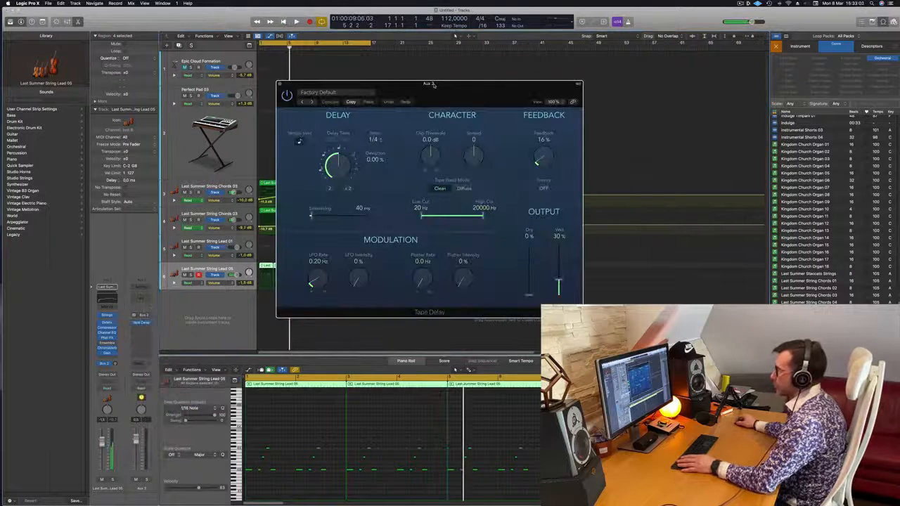
{"action": "key", "text": "space"}
{"action": "left_click_drag", "start_coordinate": [434, 83], "coordinate": [747, 99]}
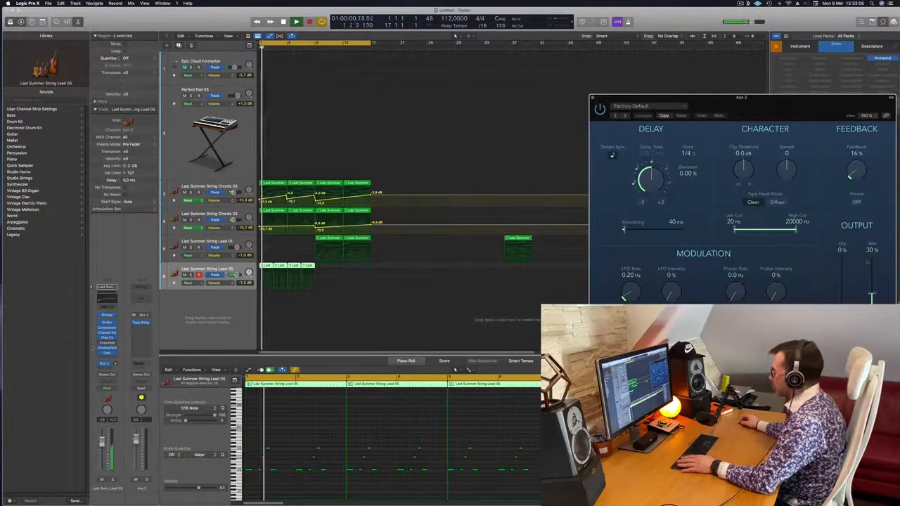
Step: Set the Tape Delay's wet output to 100%, play the arrangement with the delay, and close the plug-in window
{"action": "left_click_drag", "start_coordinate": [872, 295], "coordinate": [872, 259]}
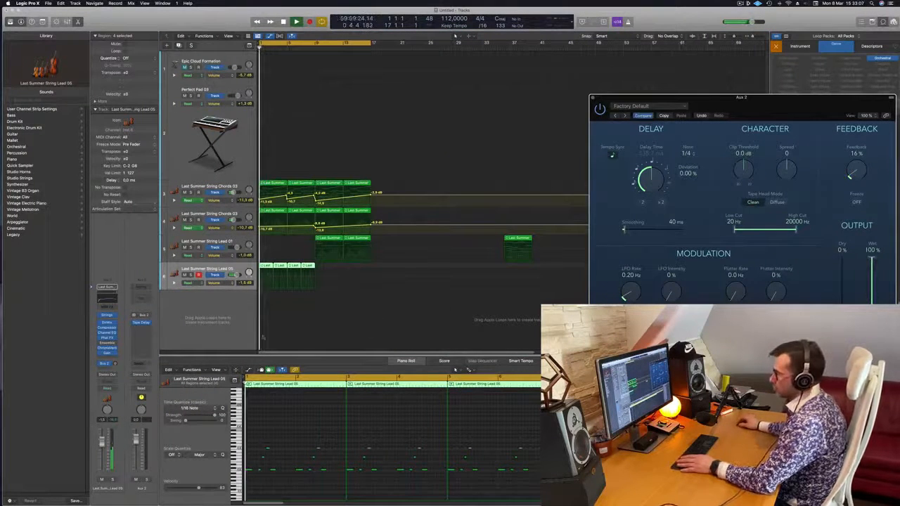
{"action": "key", "text": "space"}
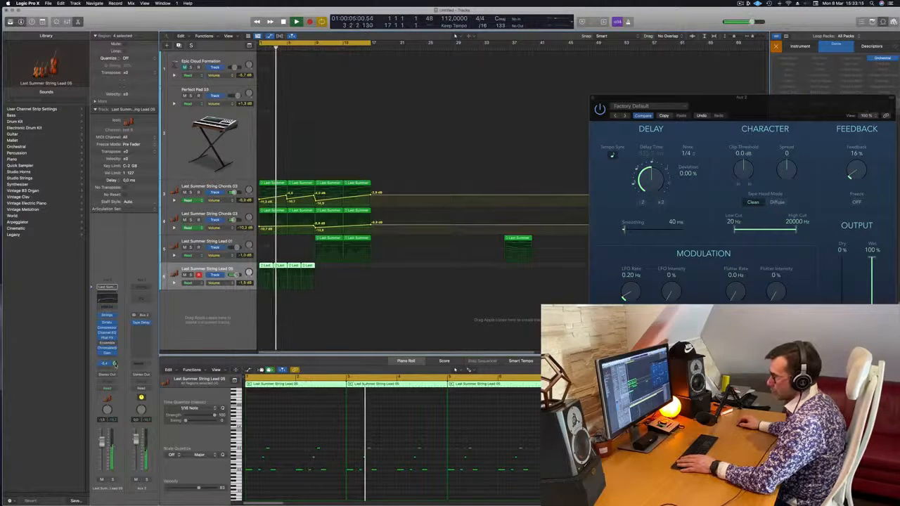
{"action": "left_click", "coordinate": [307, 317]}
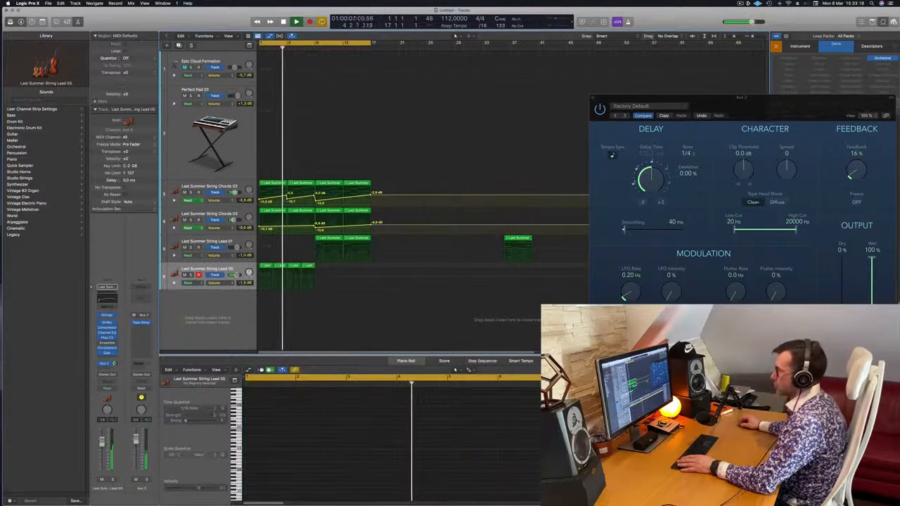
{"action": "left_click_drag", "start_coordinate": [595, 98], "coordinate": [378, 116]}
{"action": "left_click", "coordinate": [377, 116]}
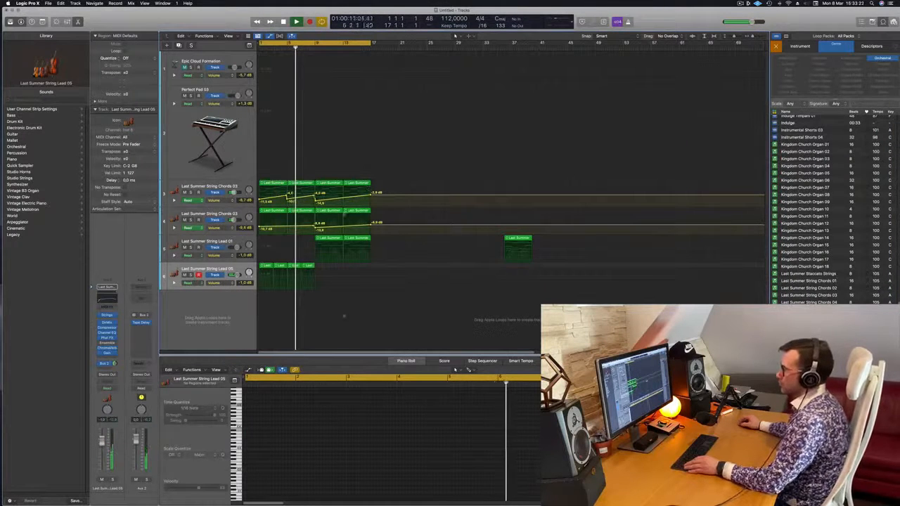
Step: Lower the bar 9 volume automation point on the second String Chords 03 track to -16.2 dB
{"action": "key", "text": "super+Left"}
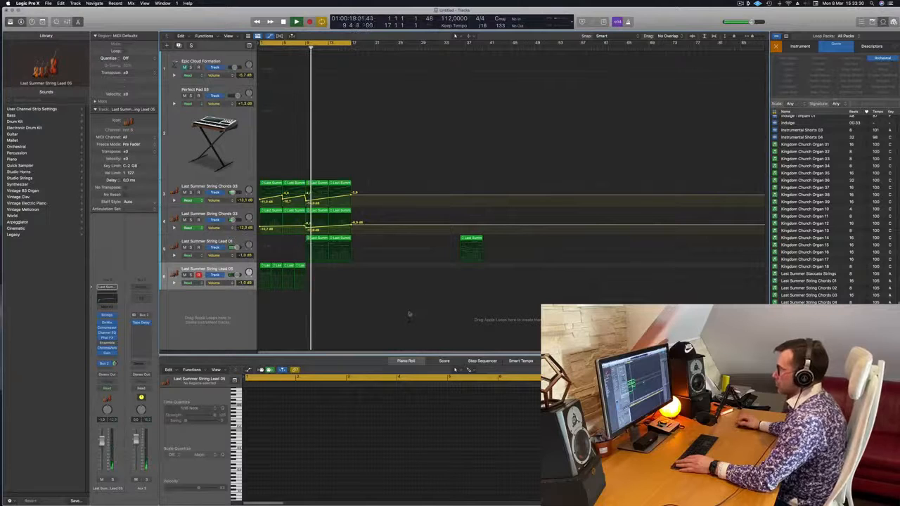
{"action": "left_click_drag", "start_coordinate": [306, 228], "coordinate": [352, 226]}
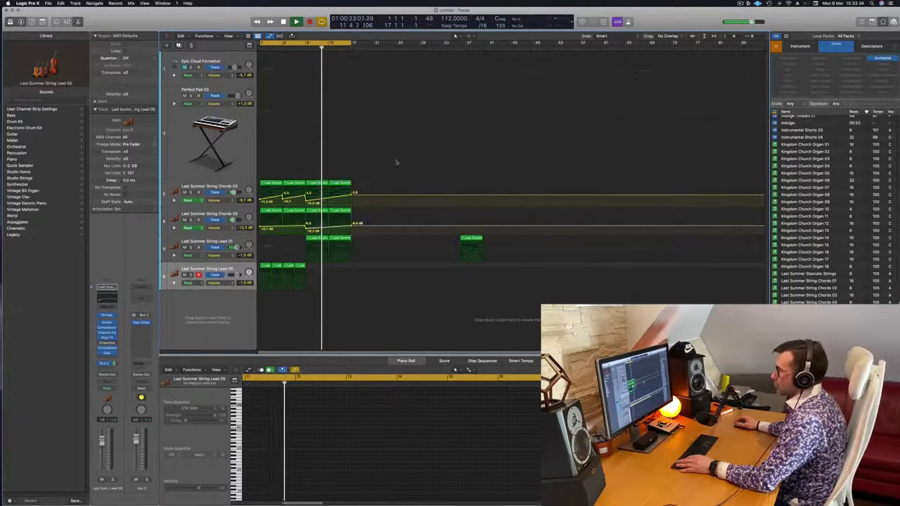
Step: Duplicate the first String Chords 03 track and copy its last two regions, starting at bar 9, onto the duplicate
{"action": "left_click", "coordinate": [230, 185]}
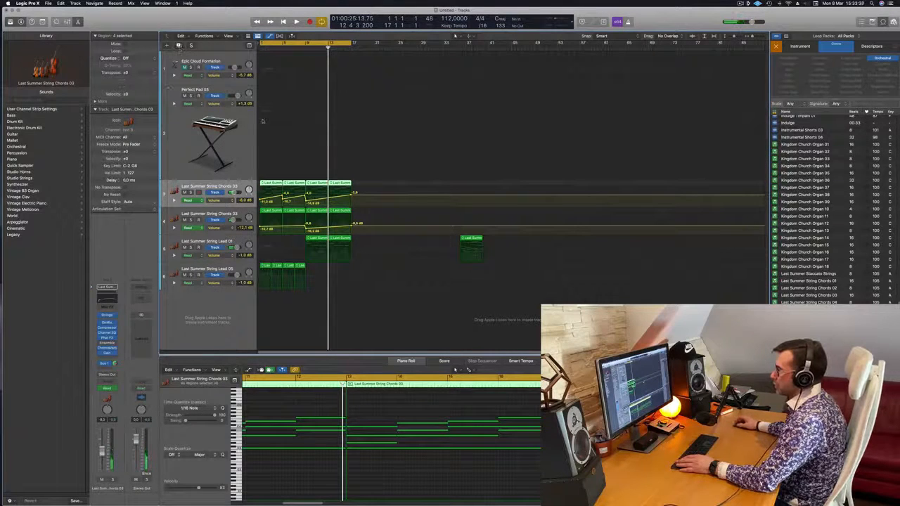
{"action": "key", "text": "super+d"}
{"action": "left_click", "coordinate": [315, 184]}
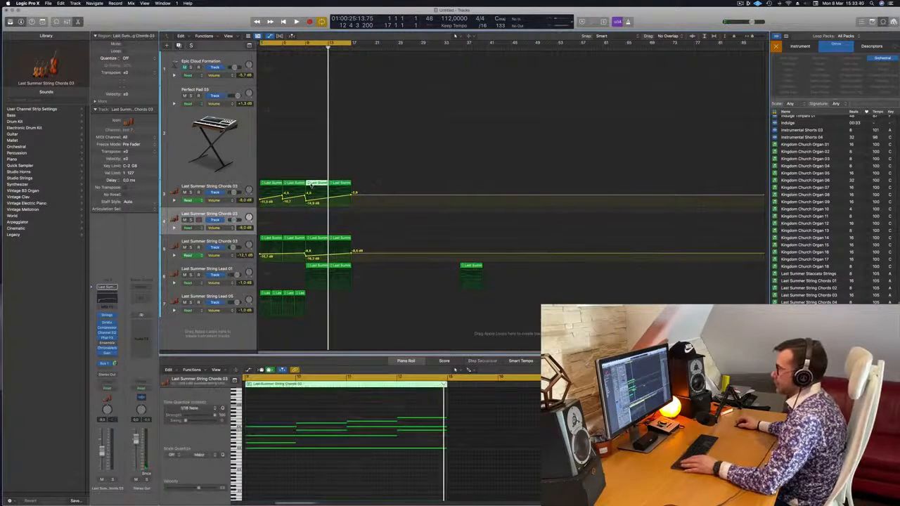
{"action": "left_click_drag", "start_coordinate": [319, 185], "coordinate": [340, 217]}
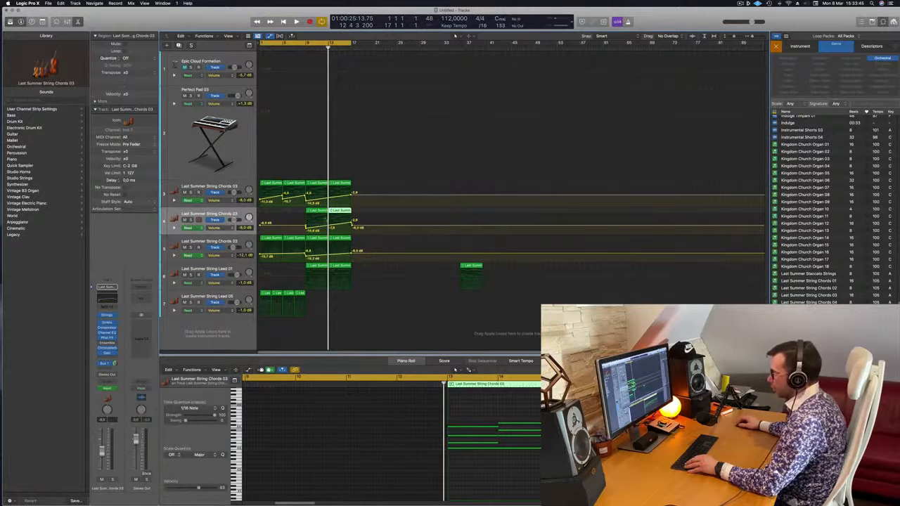
Step: Transpose all notes in the two copied String Chords 03 regions down one octave
{"action": "left_click", "coordinate": [318, 211]}
{"action": "left_click_drag", "start_coordinate": [297, 214], "coordinate": [332, 215]}
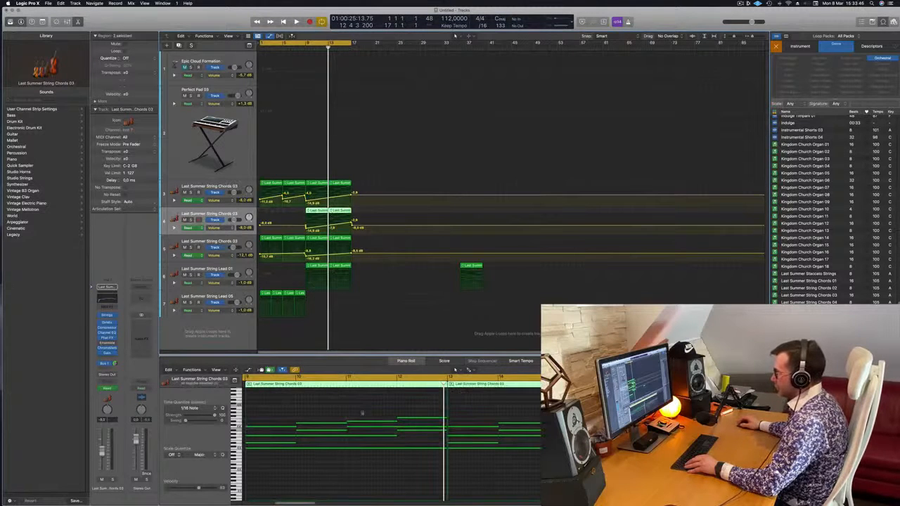
{"action": "left_click_drag", "start_coordinate": [277, 401], "coordinate": [549, 454]}
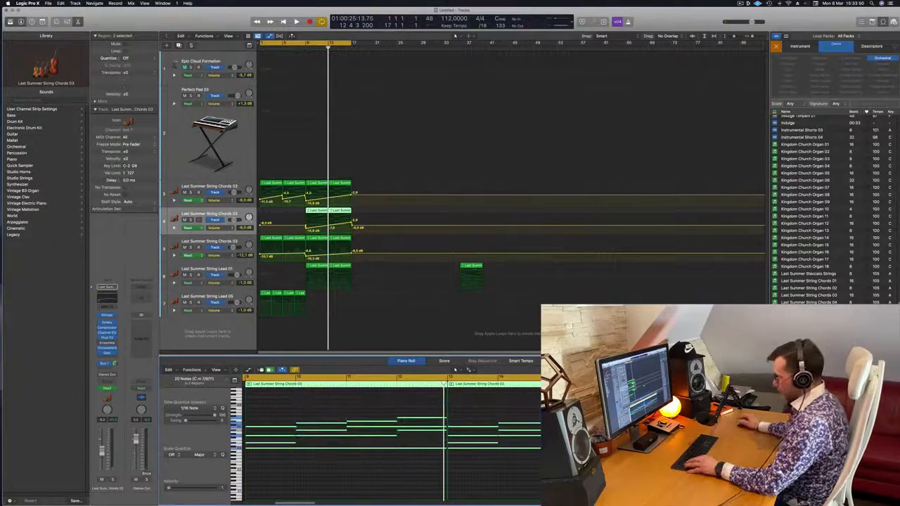
{"action": "key", "text": "alt+shift+Down"}
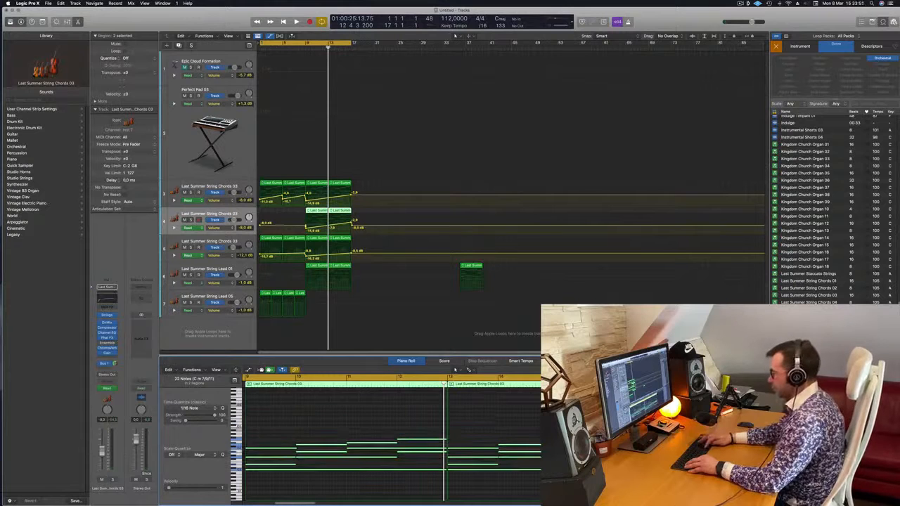
Step: Play the arrangement, remove the volume automation from the duplicated String Chords 03 track, and solo that track
{"action": "key", "text": "space"}
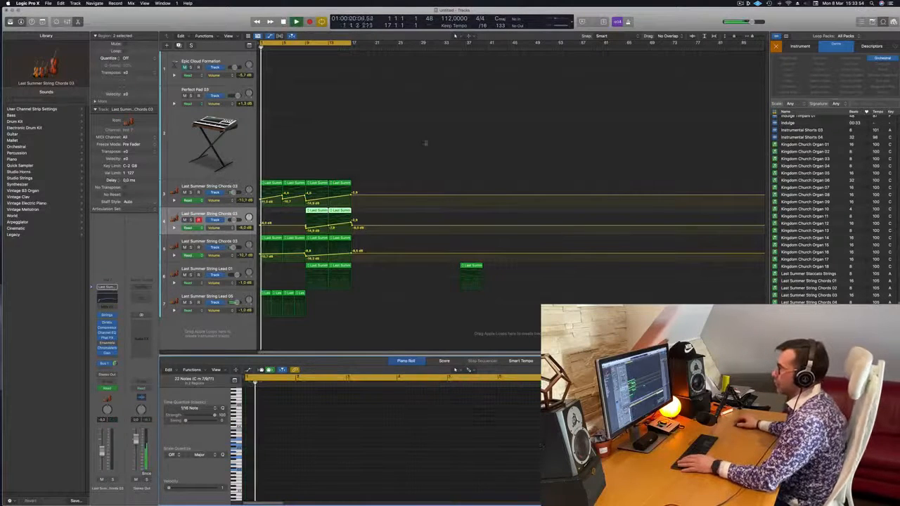
{"action": "key", "text": "super+Left"}
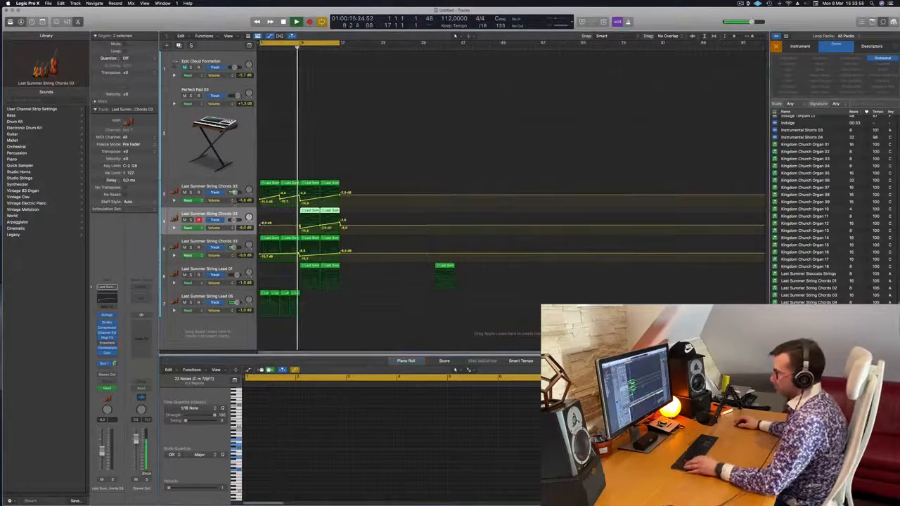
{"action": "left_click", "coordinate": [209, 228]}
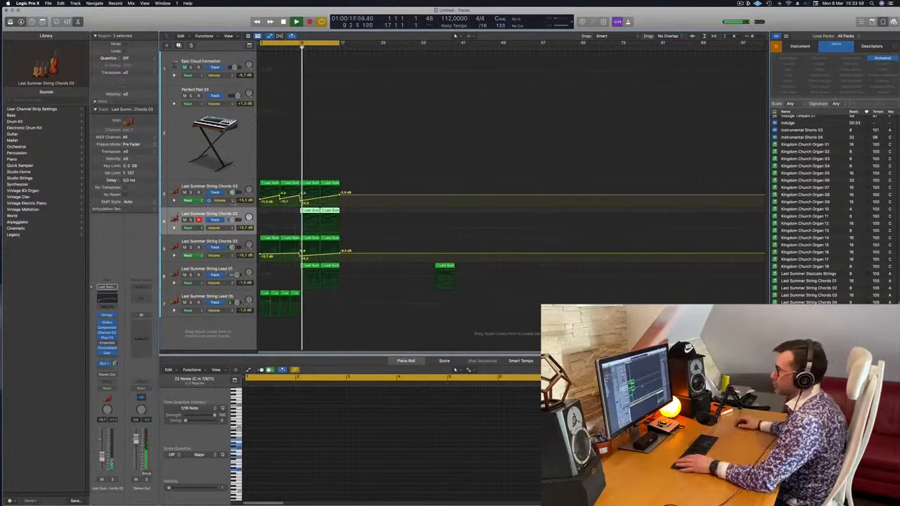
{"action": "key", "text": "s"}
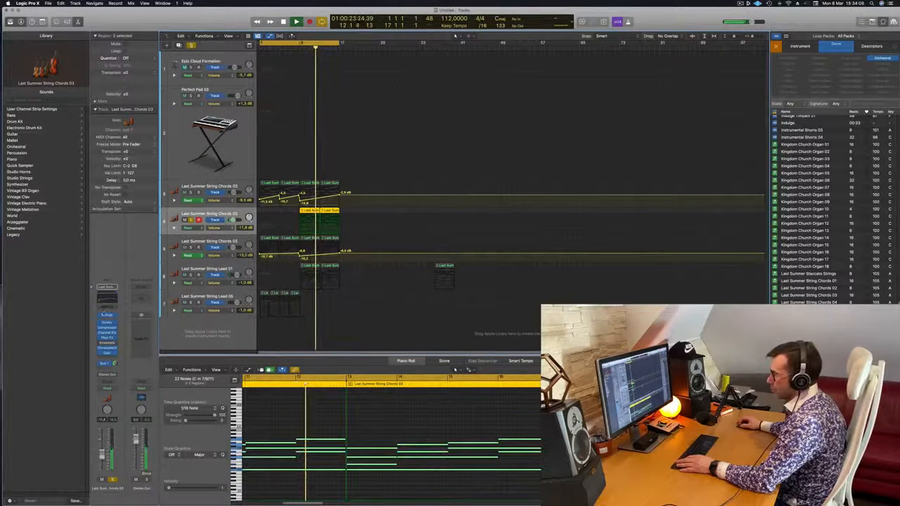
Step: Turn off Dynamics via CC in the duplicated track's Studio Strings instrument and move its window clear of the regions
{"action": "left_click", "coordinate": [107, 315]}
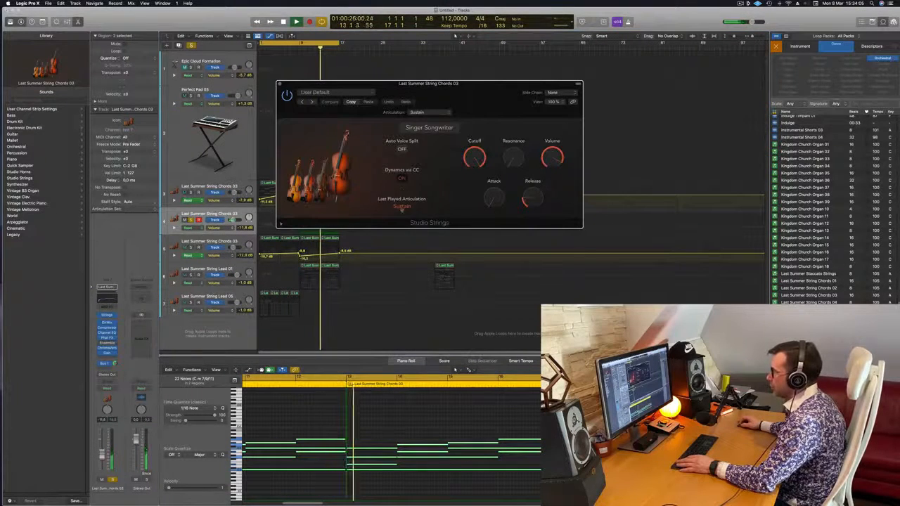
{"action": "left_click", "coordinate": [402, 179]}
{"action": "left_click_drag", "start_coordinate": [488, 90], "coordinate": [765, 179]}
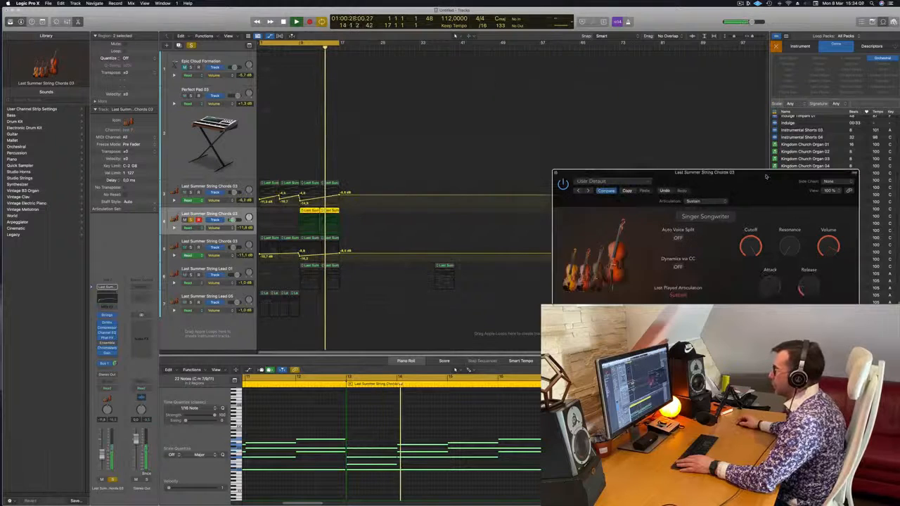
Step: Set the cycle range to bars 9–17 and raise the soloed duplicate track's volume to -2.3 dB during playback
{"action": "left_click", "coordinate": [301, 48]}
{"action": "key", "text": "space"}
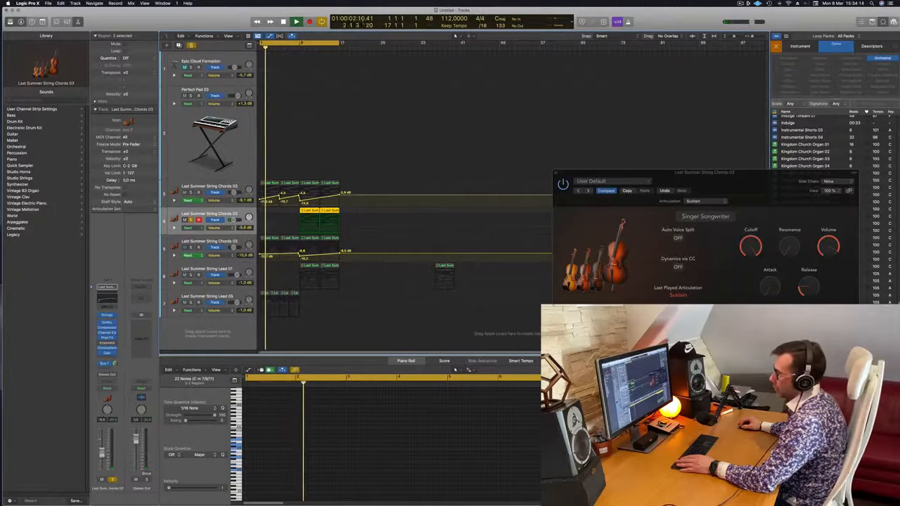
{"action": "left_click_drag", "start_coordinate": [263, 43], "coordinate": [301, 43]}
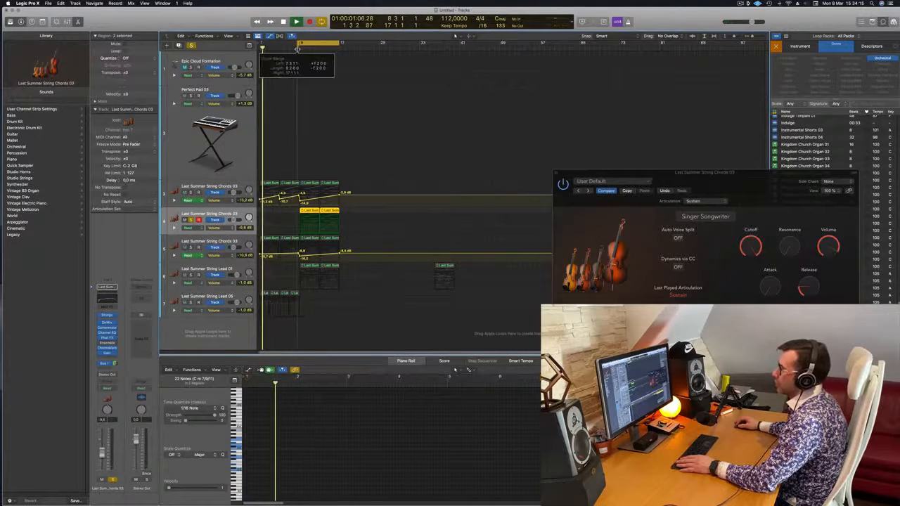
{"action": "key", "text": "space"}
{"action": "key", "text": "space"}
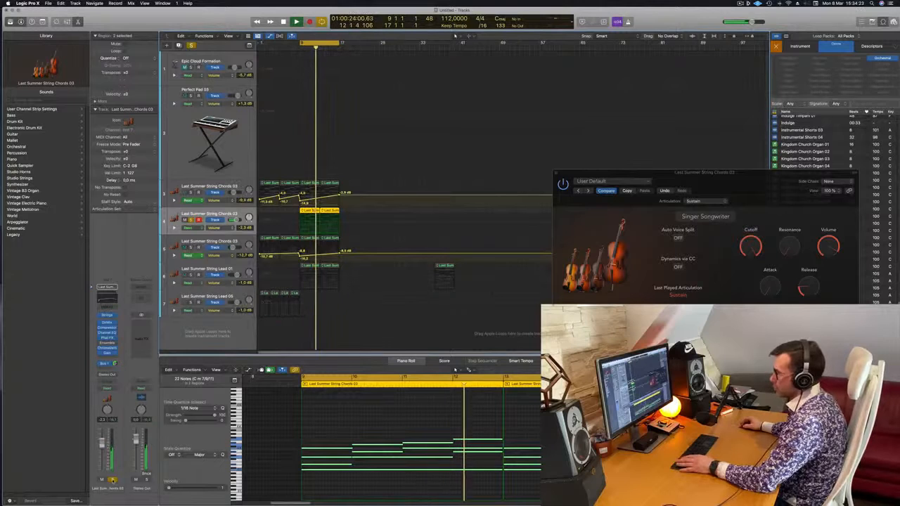
Step: Unsolo the duplicated track and switch its Studio Strings instrument to String Ensemble, keeping the Sustain articulation
{"action": "left_click_drag", "start_coordinate": [726, 172], "coordinate": [556, 150]}
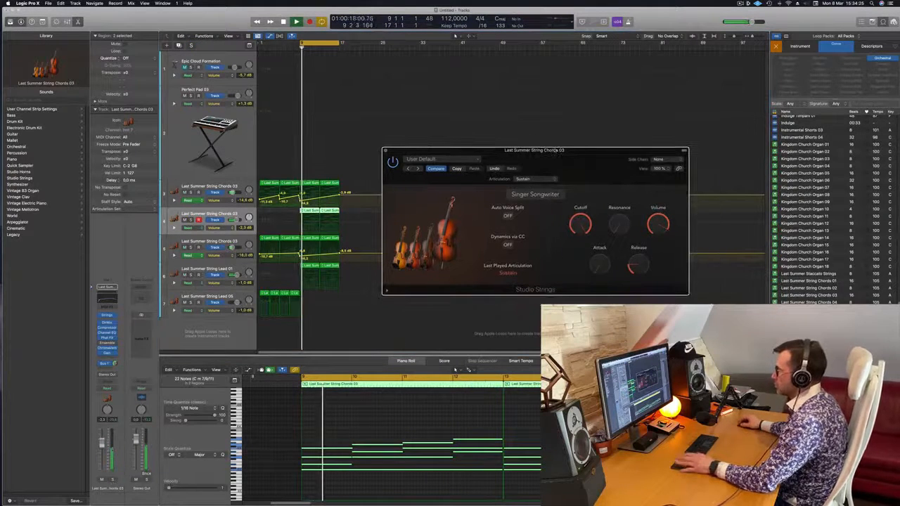
{"action": "left_click", "coordinate": [539, 179]}
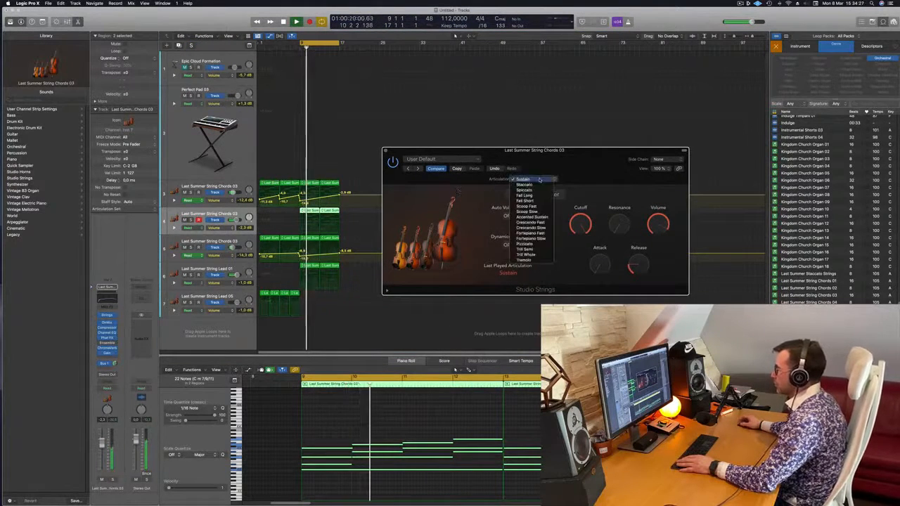
{"action": "left_click", "coordinate": [540, 180]}
{"action": "left_click", "coordinate": [536, 195]}
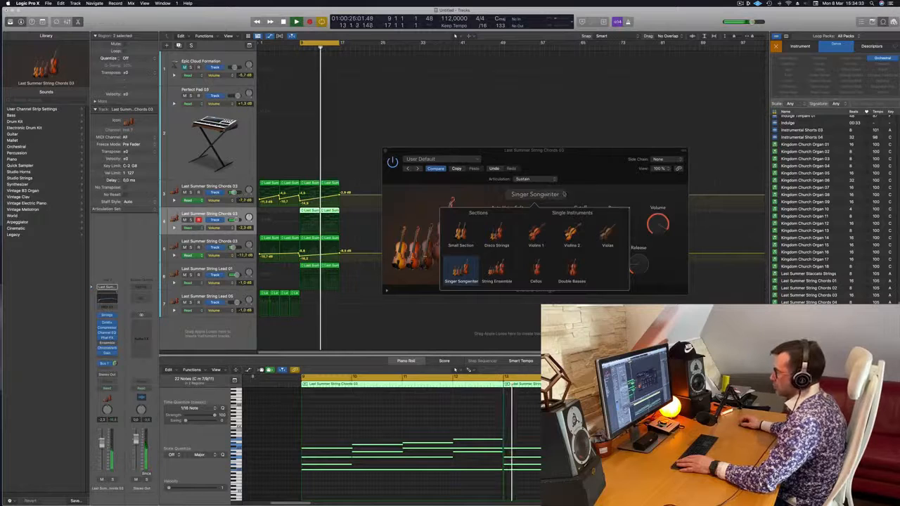
{"action": "left_click", "coordinate": [500, 268]}
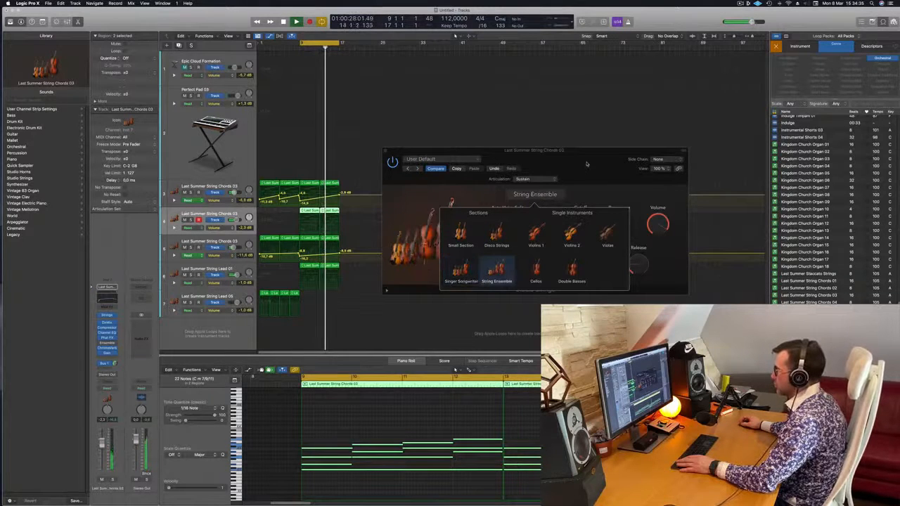
{"action": "left_click_drag", "start_coordinate": [588, 165], "coordinate": [630, 156]}
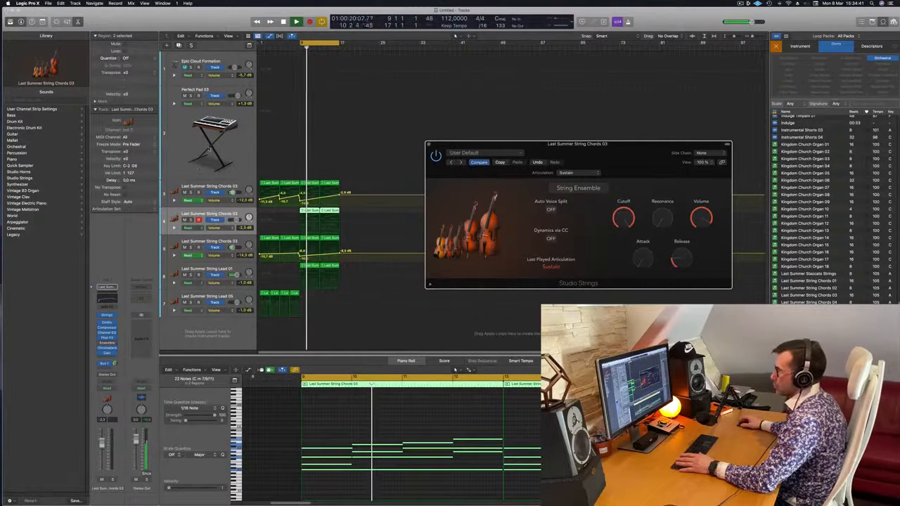
Step: Compare the looped section with and without the duplicated String Chords 03 track, and close the Studio Strings window
{"action": "left_click", "coordinate": [182, 154]}
{"action": "key", "text": "space"}
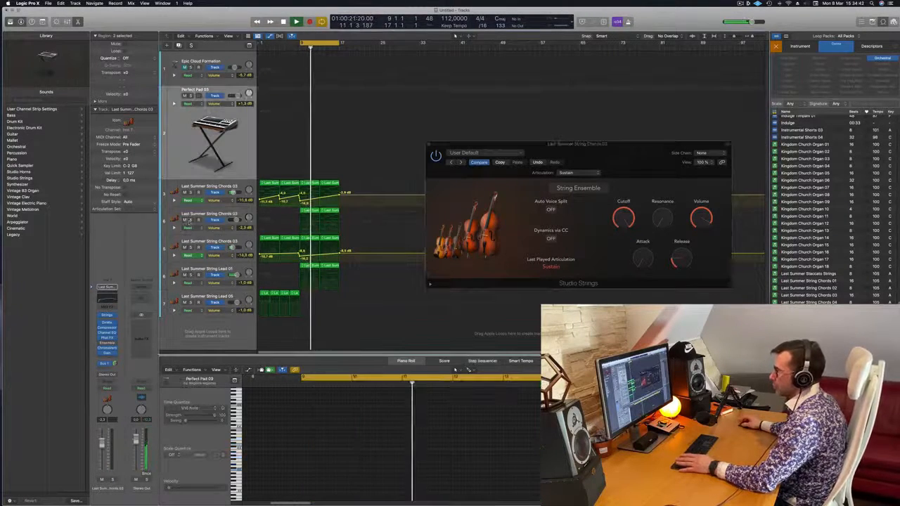
{"action": "left_click", "coordinate": [190, 221]}
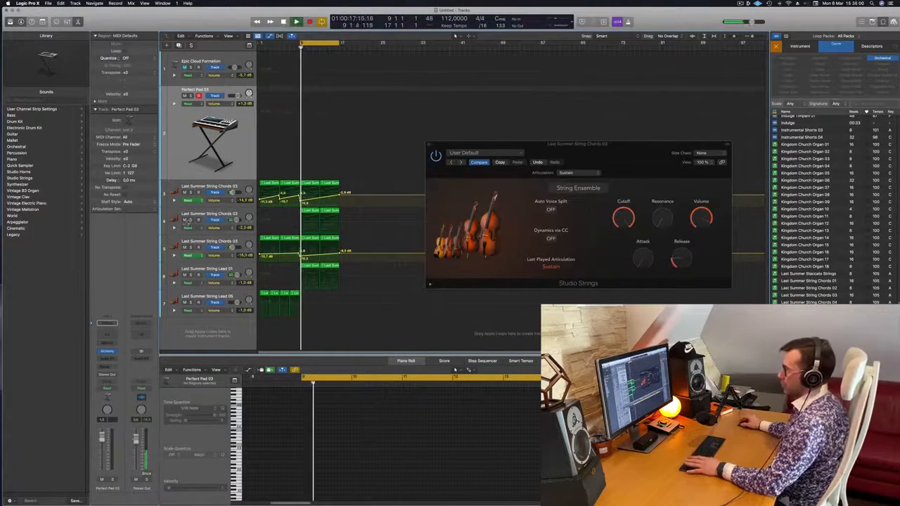
{"action": "left_click", "coordinate": [239, 214]}
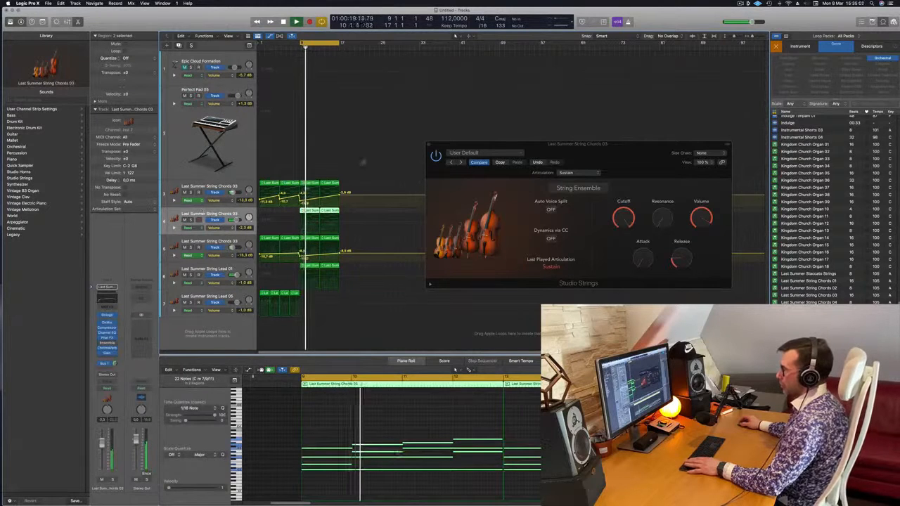
{"action": "left_click", "coordinate": [428, 145]}
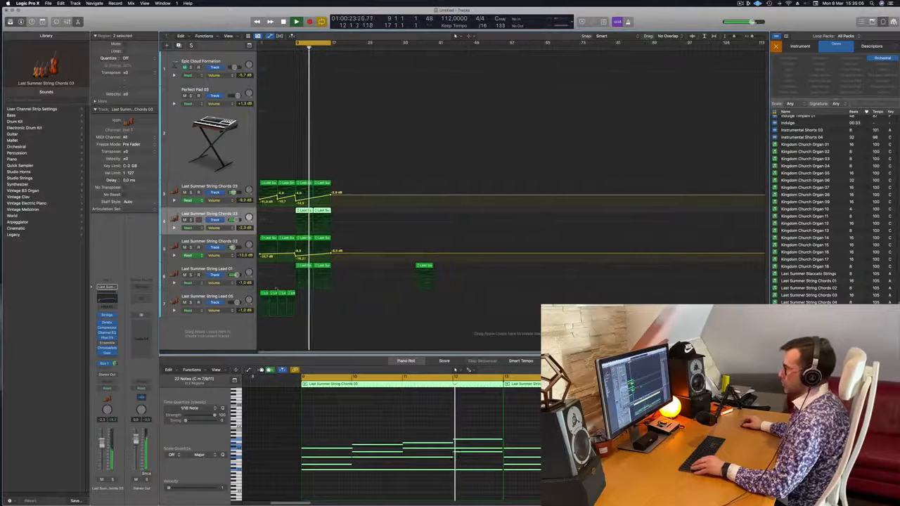
Step: Repeat the four String Lead 05 regions from bar 9 through bar 24
{"action": "left_click_drag", "start_coordinate": [304, 296], "coordinate": [255, 293]}
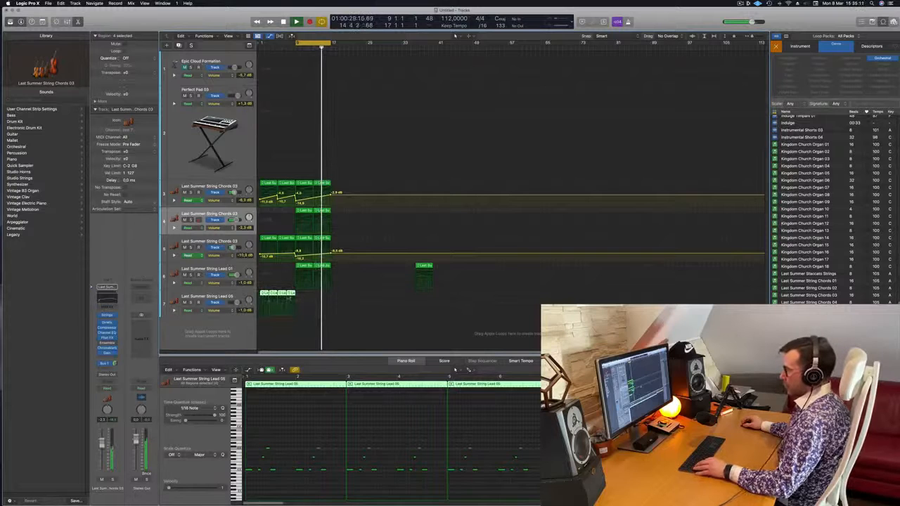
{"action": "left_click", "coordinate": [299, 309]}
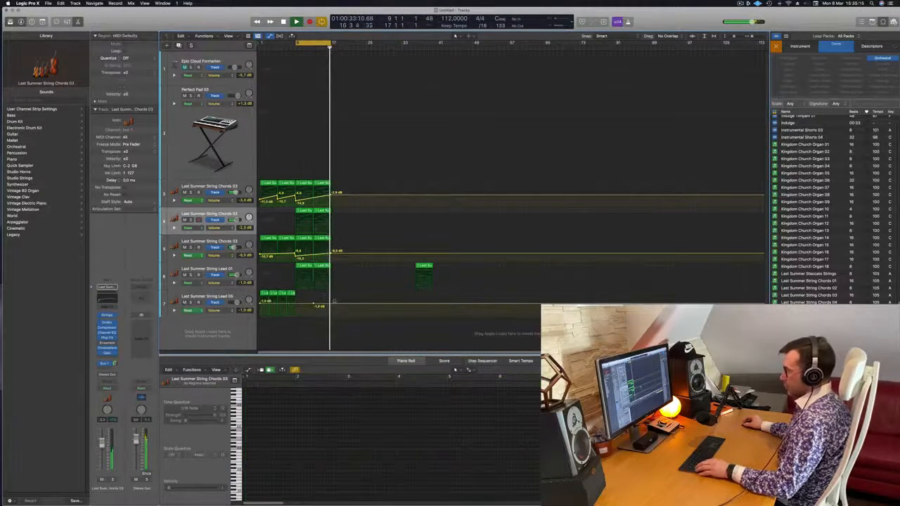
{"action": "left_click_drag", "start_coordinate": [313, 294], "coordinate": [254, 292]}
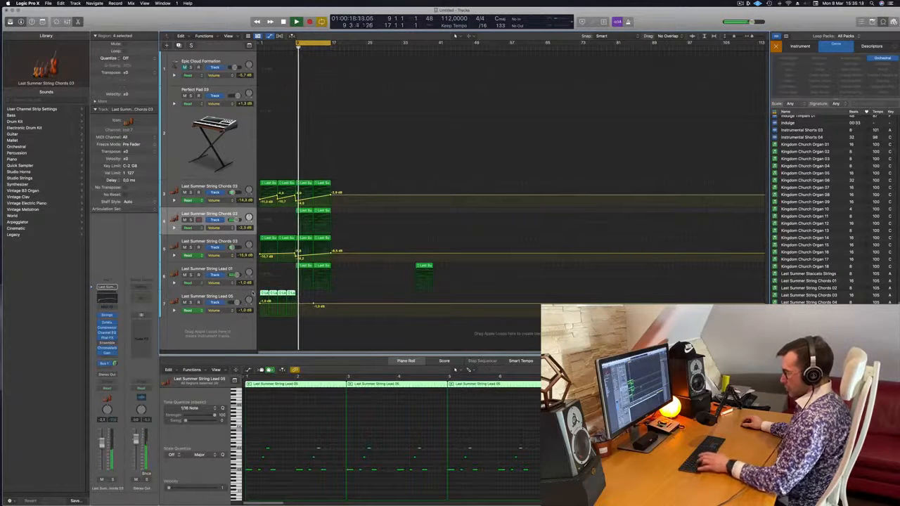
{"action": "key", "text": "super+r"}
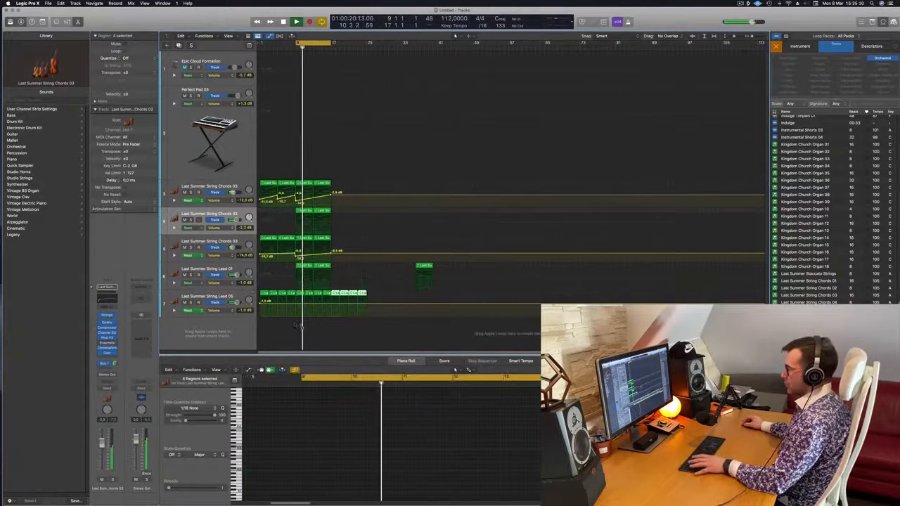
{"action": "left_click", "coordinate": [296, 324]}
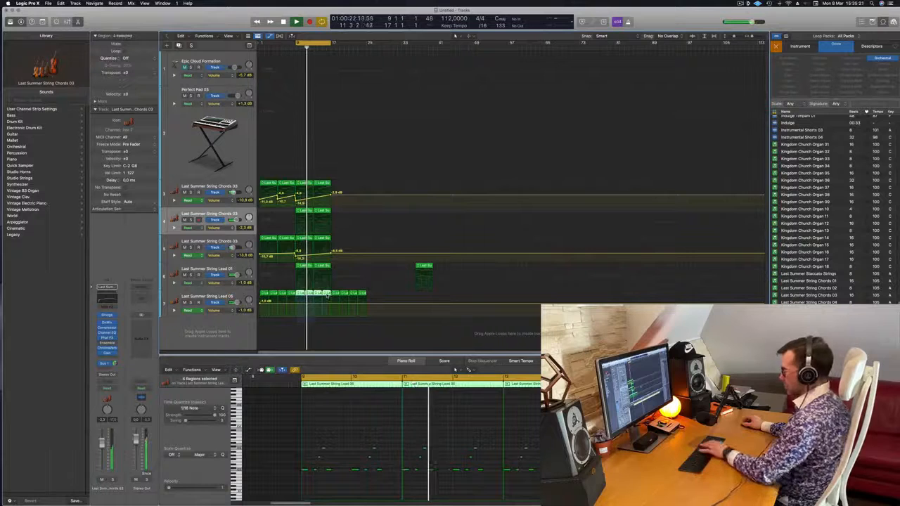
Step: Copy the last two regions of the lower String Chords 03 track to bars 17–25 and extend the cycle range to bar 25
{"action": "mouse_move", "coordinate": [335, 240]}
{"action": "left_mouse_down"}
{"action": "mouse_move", "coordinate": [303, 241]}
{"action": "mouse_move", "coordinate": [337, 241]}
{"action": "left_mouse_up"}
{"action": "left_click_drag", "start_coordinate": [333, 43], "coordinate": [366, 48]}
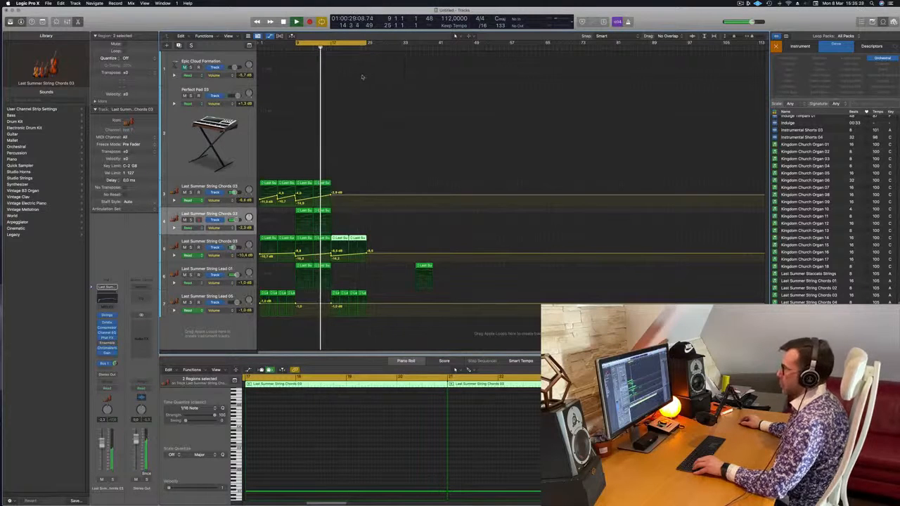
{"action": "left_click", "coordinate": [242, 242]}
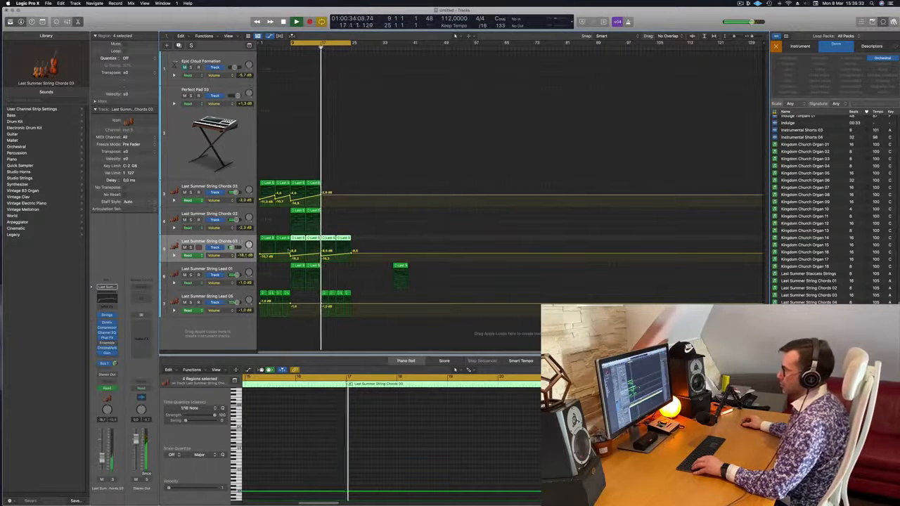
{"action": "scroll", "coordinate": [334, 275], "scroll_direction": "up", "scroll_amount": 3}
{"action": "scroll", "coordinate": [334, 274], "scroll_direction": "down", "scroll_amount": 3}
{"action": "scroll", "coordinate": [352, 280], "scroll_direction": "up", "scroll_amount": 4}
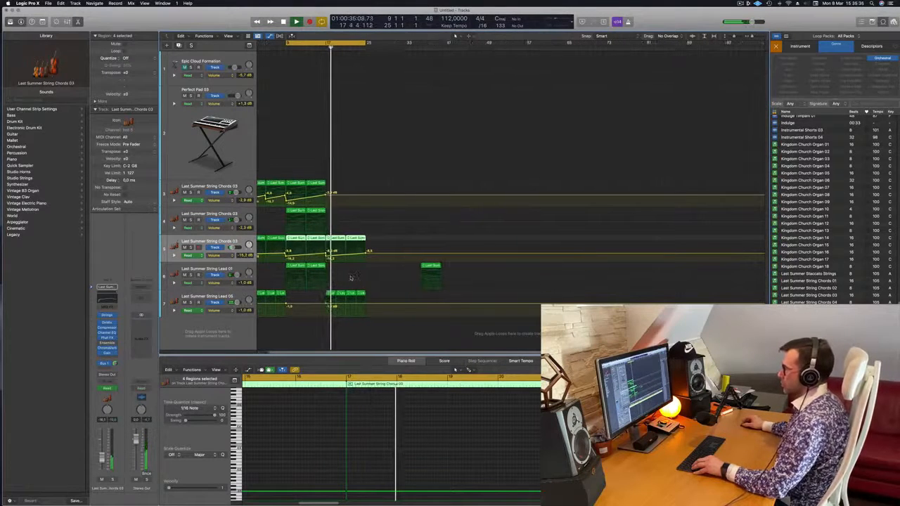
{"action": "scroll", "coordinate": [364, 283], "scroll_direction": "down", "scroll_amount": 3}
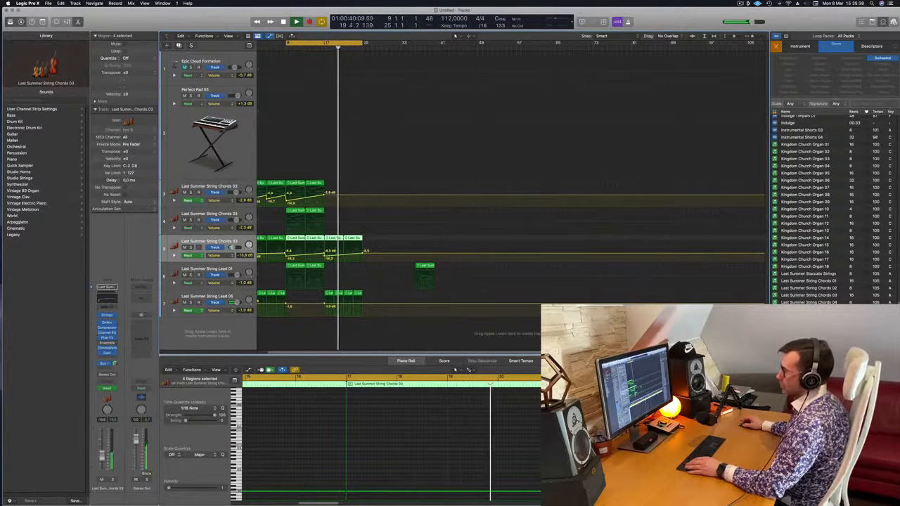
Step: Duplicate the middle String Chords 03 track and copy one of its regions to bar 17 on the new track
{"action": "left_click", "coordinate": [236, 213]}
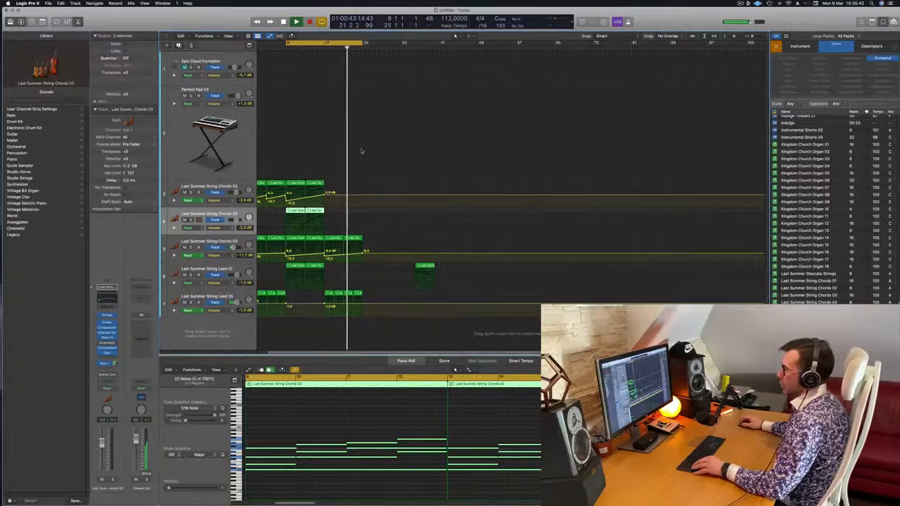
{"action": "key", "text": "super+d"}
{"action": "left_click_drag", "start_coordinate": [339, 272], "coordinate": [336, 257]}
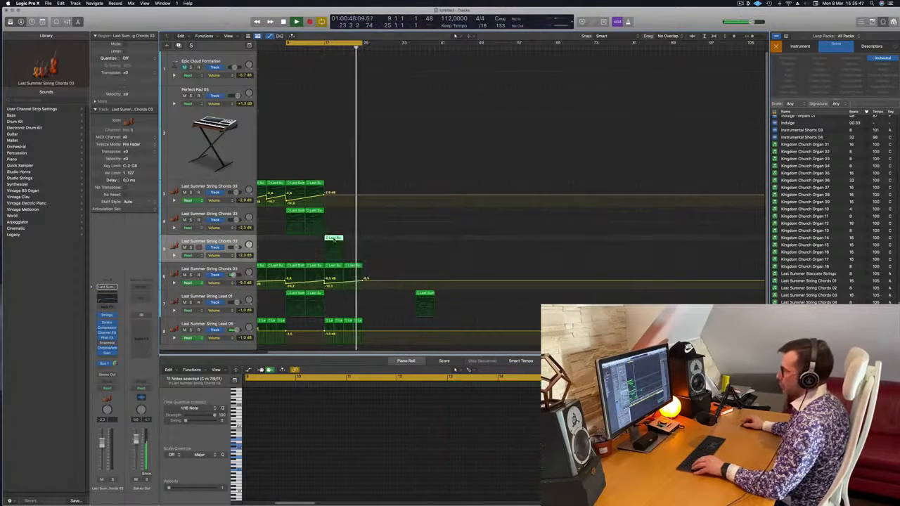
Step: Delete the lower chord notes in the copied region, keeping only its top line of notes
{"action": "key", "text": "p"}
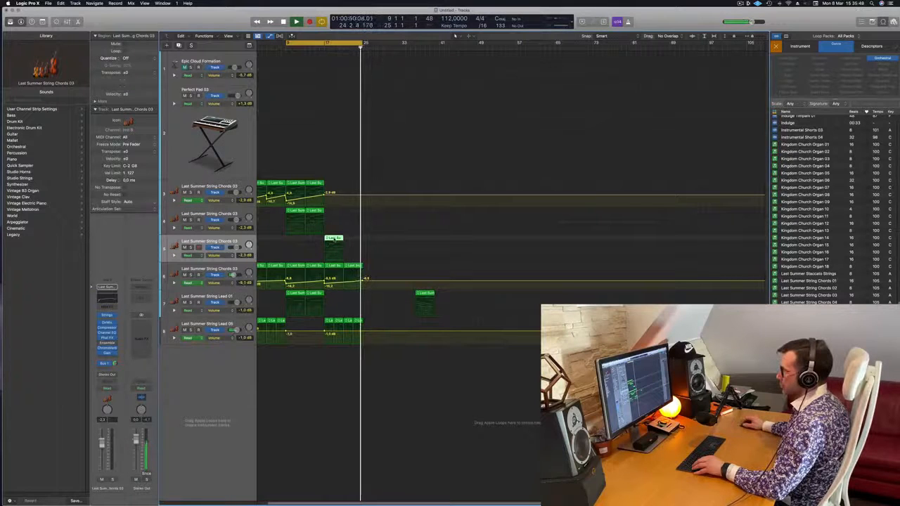
{"action": "key", "text": "p"}
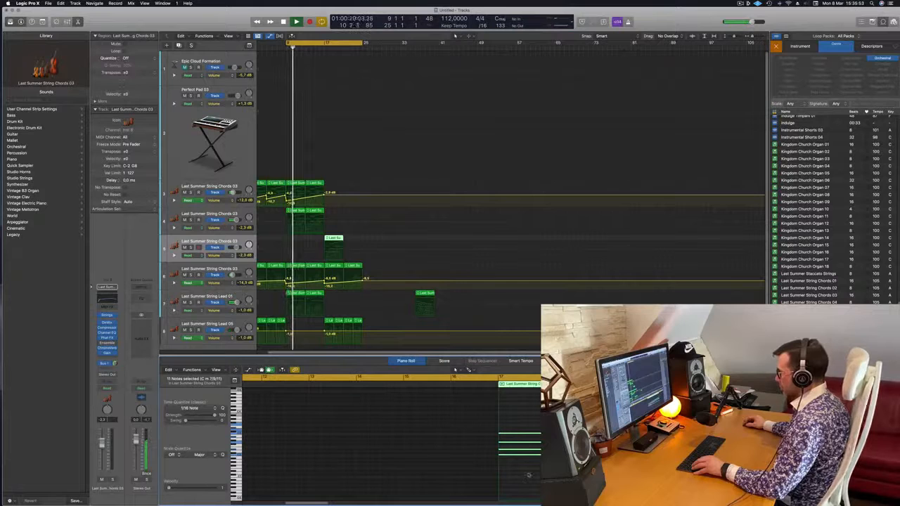
{"action": "left_click_drag", "start_coordinate": [529, 472], "coordinate": [605, 439]}
{"action": "key", "text": "Delete"}
{"action": "left_click", "coordinate": [332, 243]}
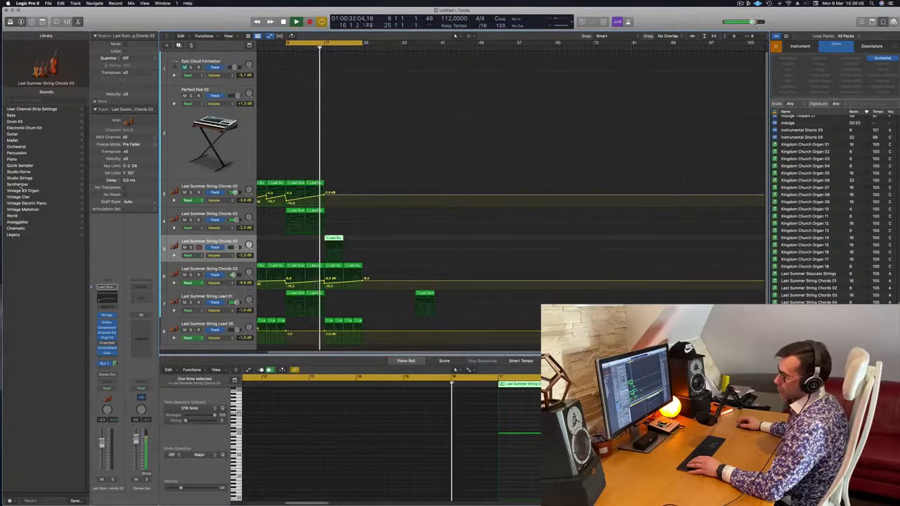
Step: Load the Orchestral Brass patch French Horn Solo on the new track and transpose its four notes up two octaves
{"action": "left_click", "coordinate": [17, 147]}
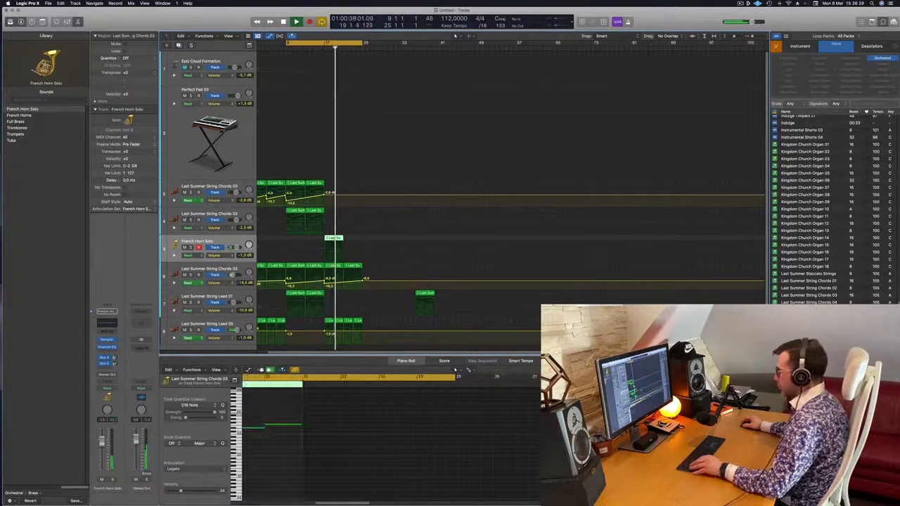
{"action": "left_click_drag", "start_coordinate": [326, 416], "coordinate": [521, 484]}
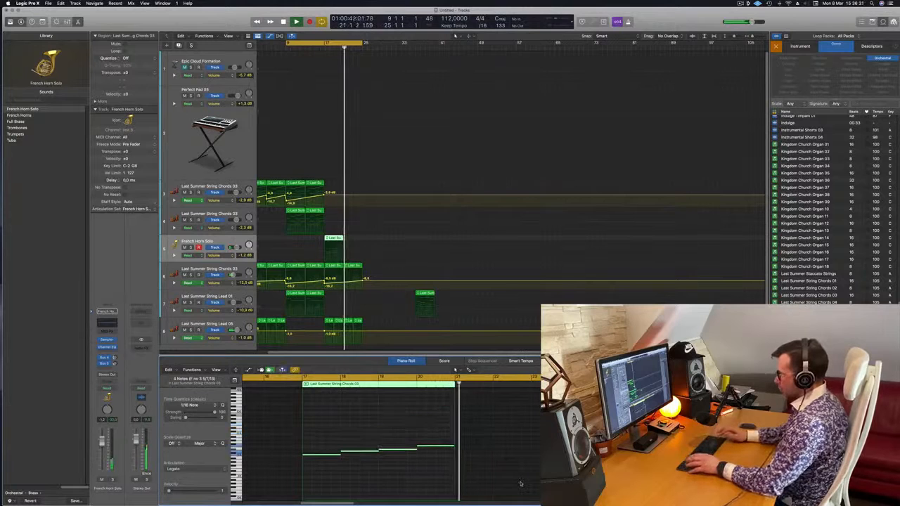
{"action": "key", "text": "alt+shift+Up"}
{"action": "key", "text": "alt+shift+Up"}
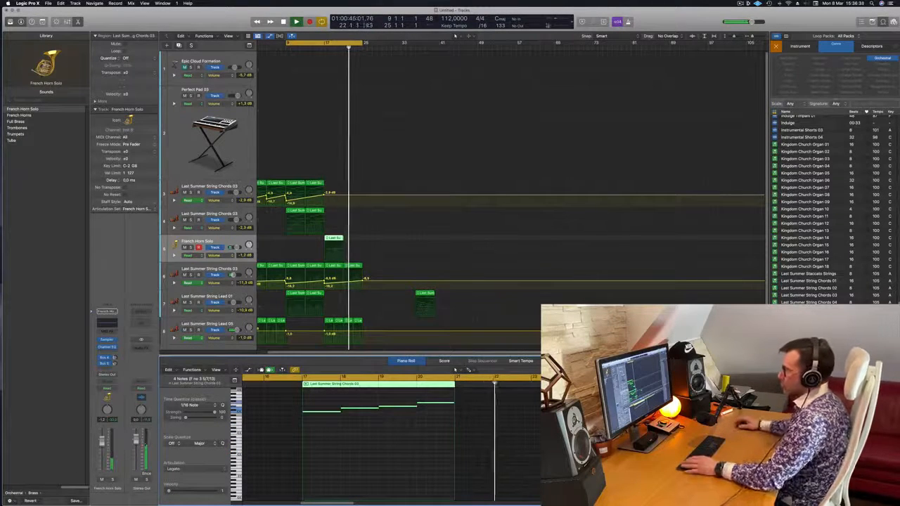
Step: Open the horn track's Sampler and switch the patch to French Horns while replaying the part around bar 17
{"action": "key", "text": "space"}
{"action": "key", "text": "space"}
{"action": "left_click", "coordinate": [322, 47]}
{"action": "key", "text": "super+Left"}
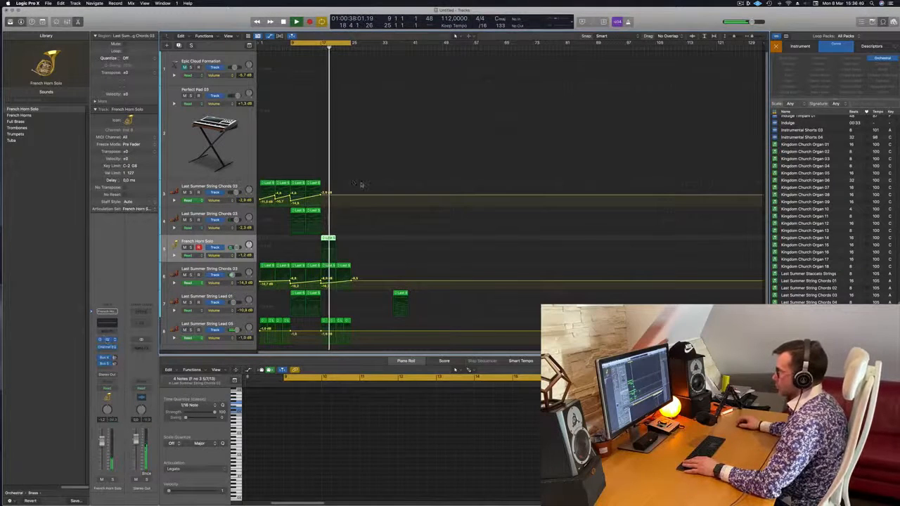
{"action": "left_click", "coordinate": [107, 340]}
{"action": "left_click", "coordinate": [25, 115]}
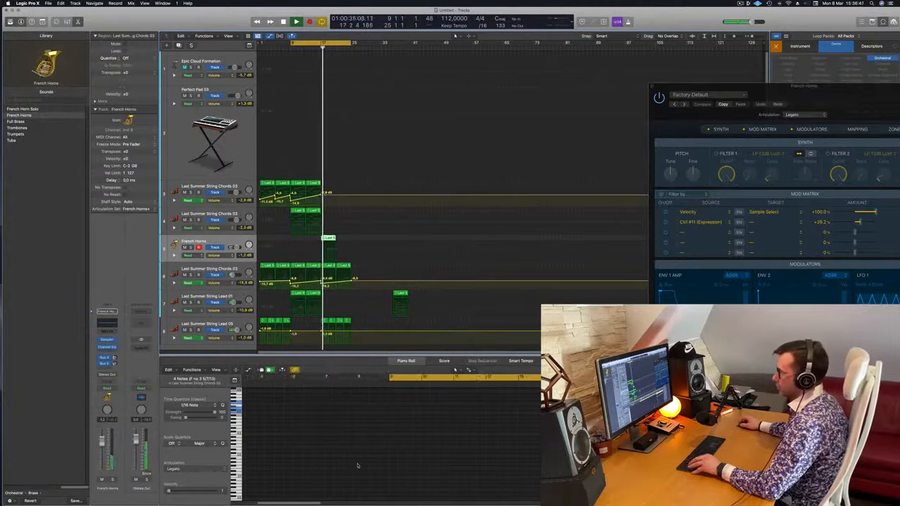
{"action": "scroll", "coordinate": [431, 470], "scroll_direction": "right", "scroll_amount": 10}
{"action": "key", "text": "super+Left"}
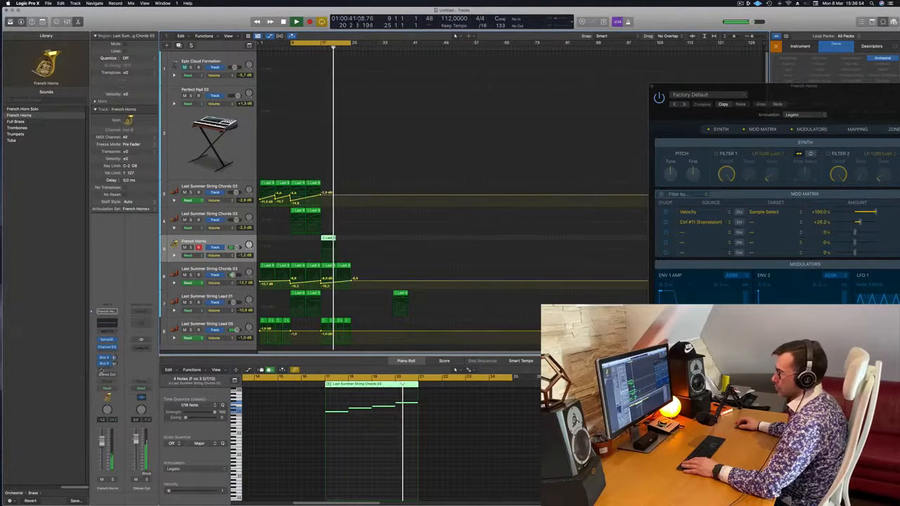
Step: Add a send from the French Horns track to Bus 1
{"action": "left_click", "coordinate": [104, 370]}
{"action": "mouse_move", "coordinate": [105, 377]}
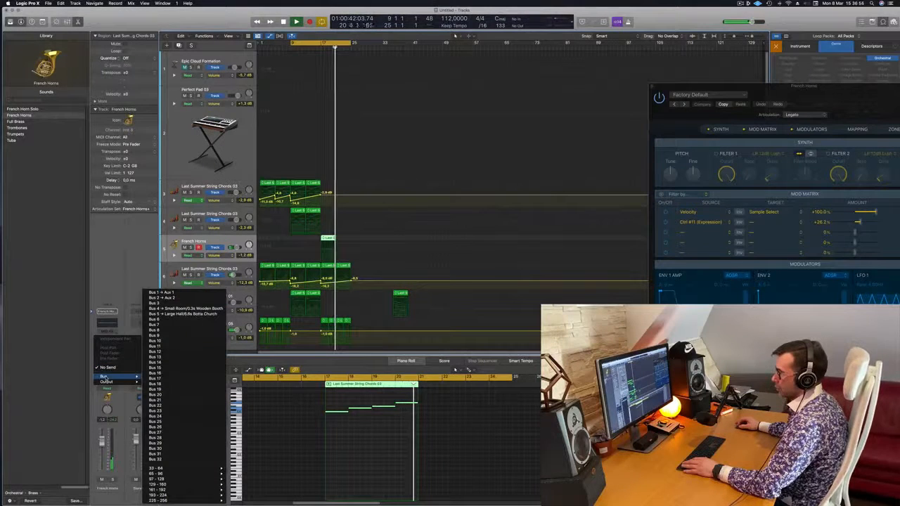
{"action": "left_click", "coordinate": [184, 294]}
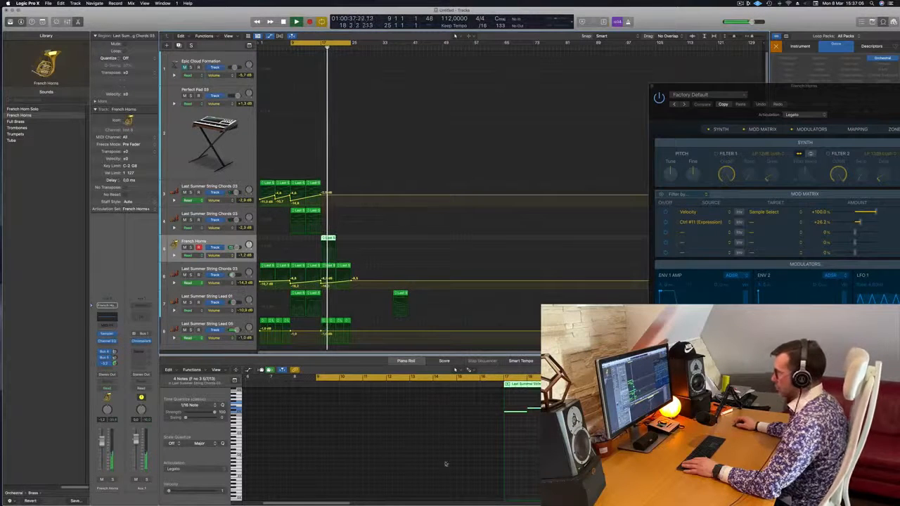
Step: Transpose the four horn notes down one octave and raise the French Horns volume to +3.1 dB while the track is soloed
{"action": "left_click_drag", "start_coordinate": [470, 402], "coordinate": [612, 443]}
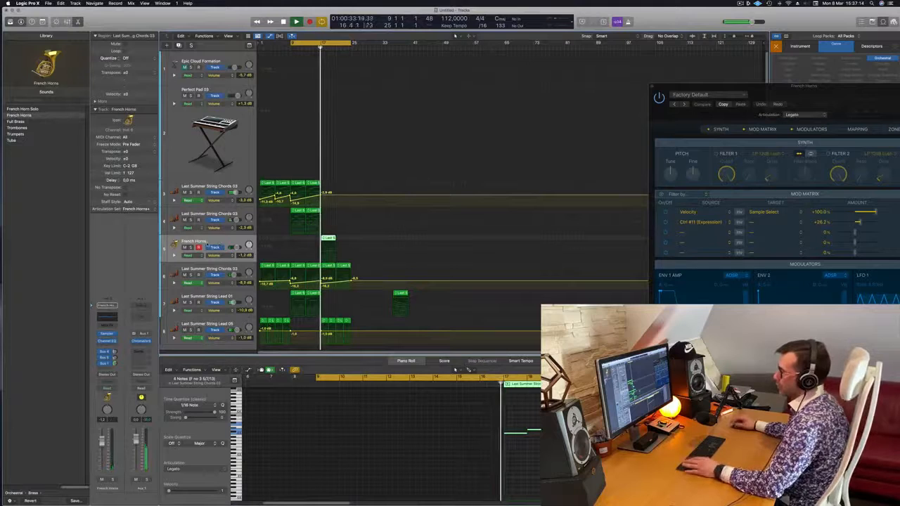
{"action": "key", "text": "s"}
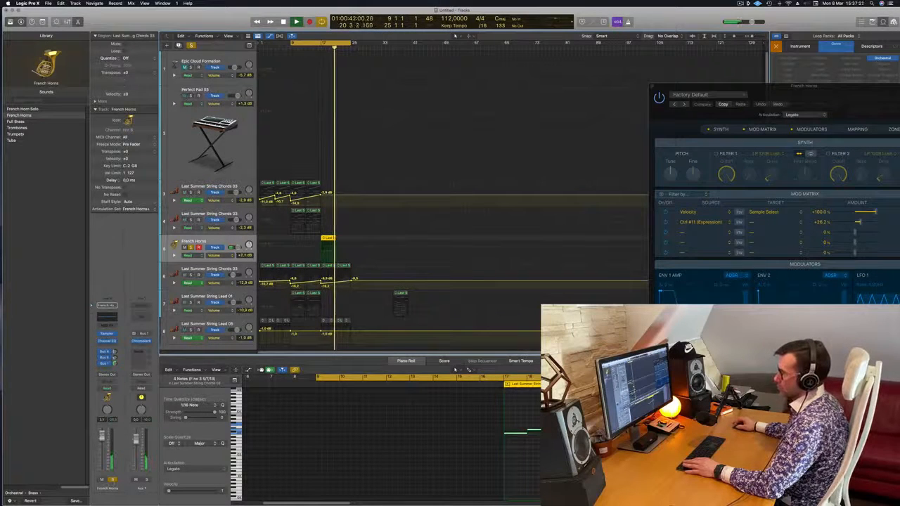
{"action": "left_click", "coordinate": [112, 479]}
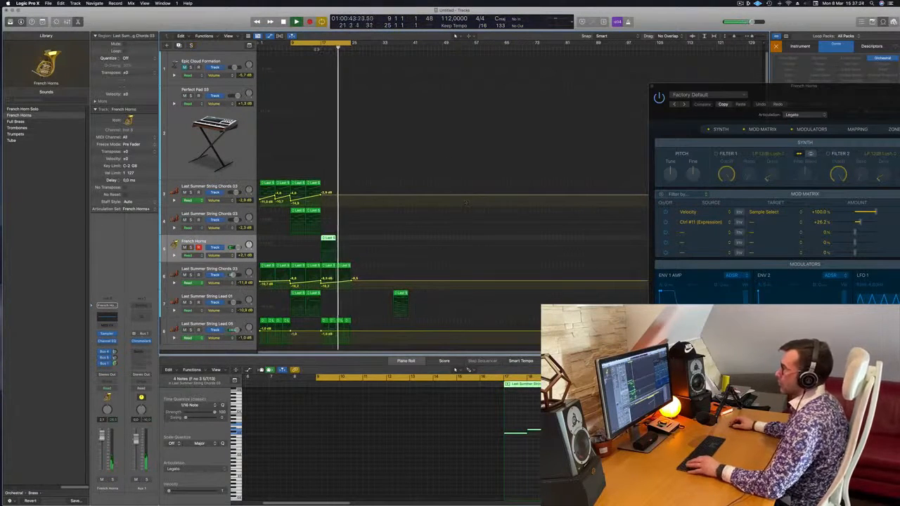
Step: Repeat the French Horns region at bar 21 and automate its volume to swell from -5.2 dB at bar 17 up to bar 25
{"action": "left_click", "coordinate": [337, 249]}
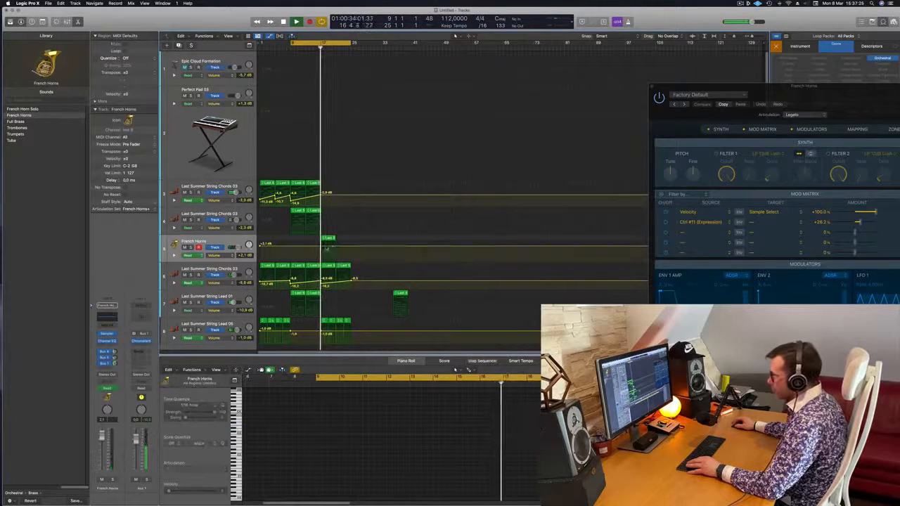
{"action": "mouse_move", "coordinate": [321, 247]}
{"action": "left_mouse_down"}
{"action": "mouse_move", "coordinate": [343, 242]}
{"action": "mouse_move", "coordinate": [336, 253]}
{"action": "left_mouse_up"}
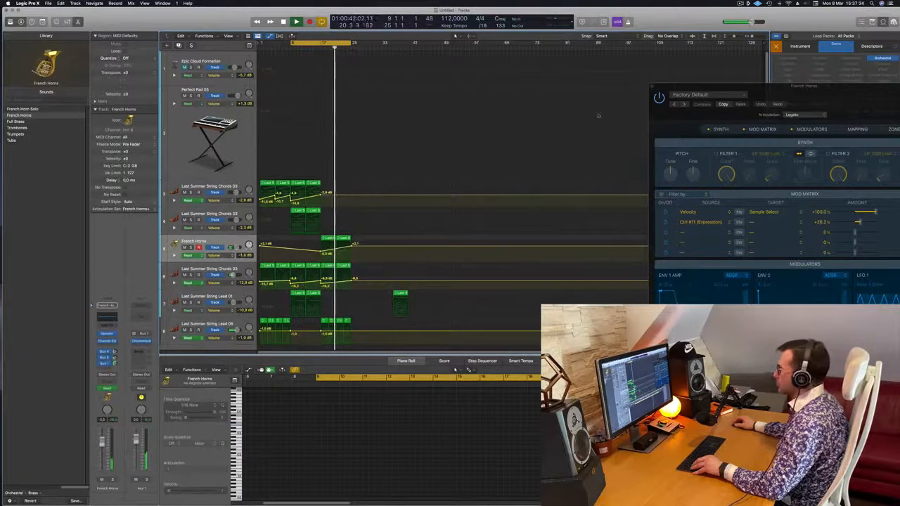
{"action": "left_click_drag", "start_coordinate": [787, 96], "coordinate": [417, 121]}
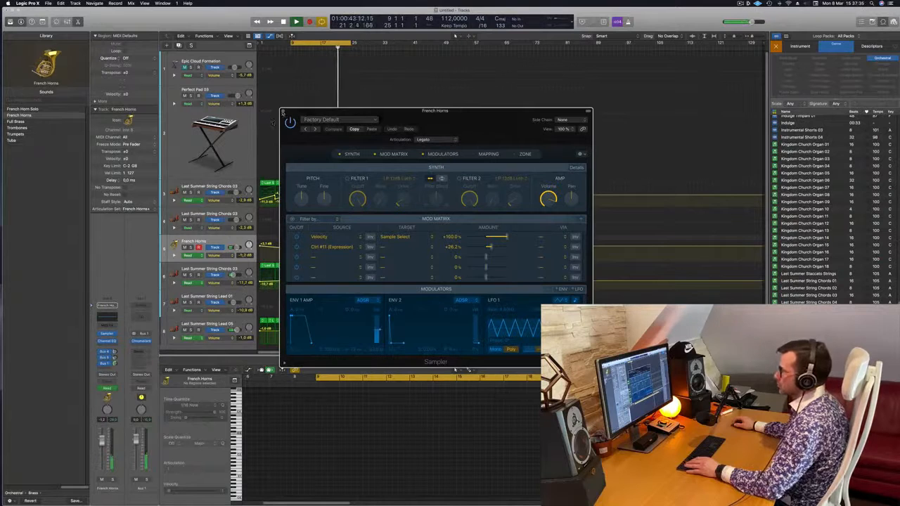
{"action": "left_click", "coordinate": [282, 111]}
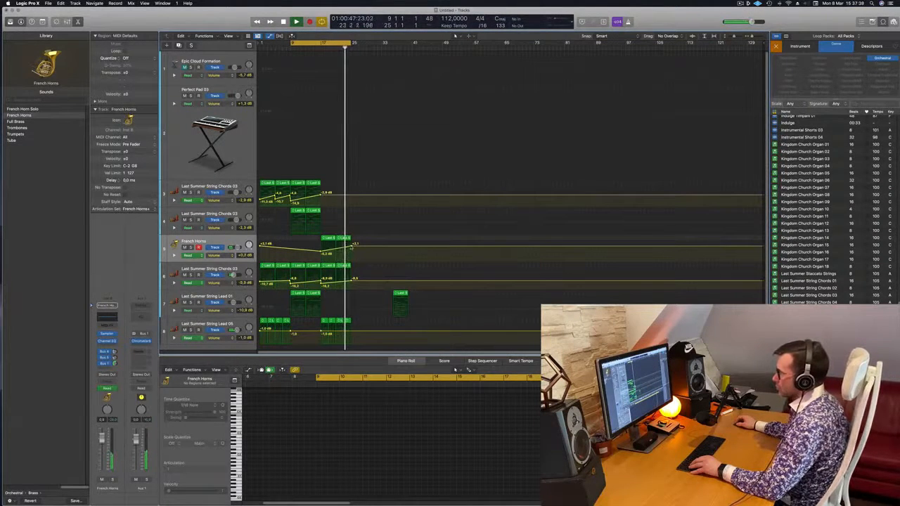
{"action": "left_click_drag", "start_coordinate": [354, 244], "coordinate": [352, 269]}
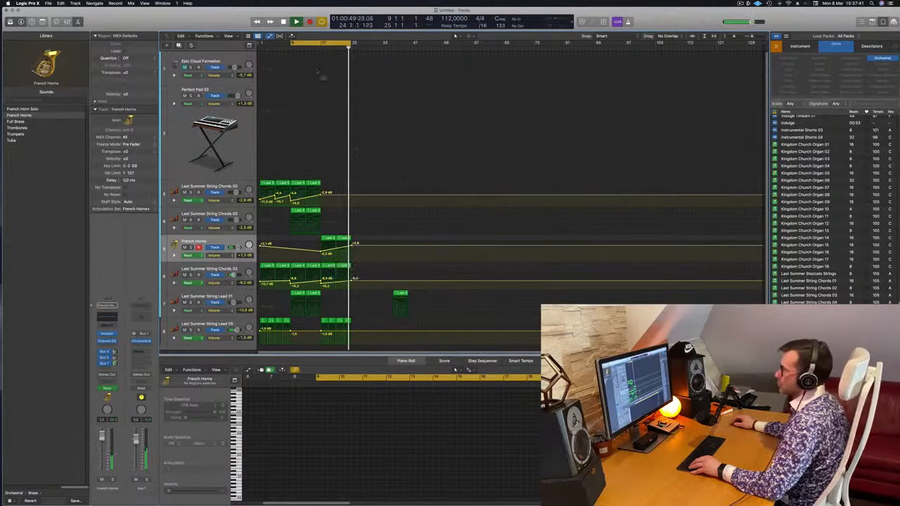
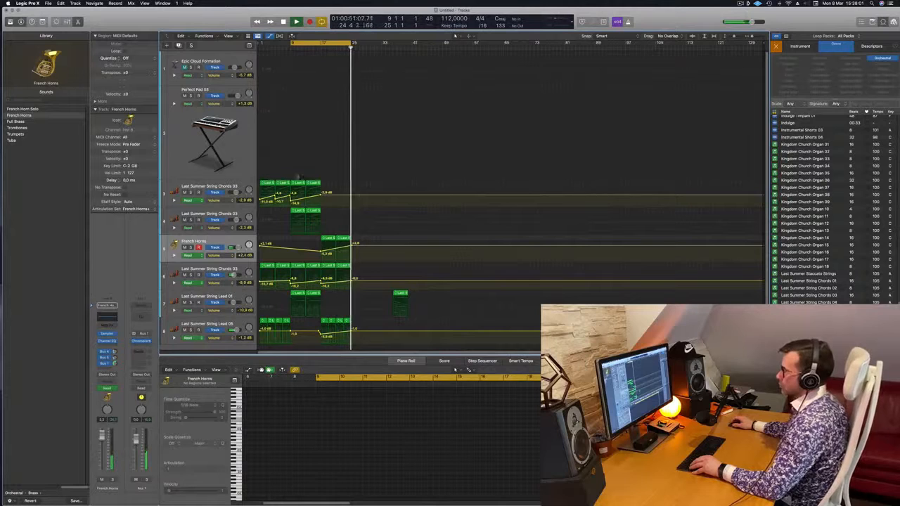
Step: Listen to the String Lead 01 part soloed, restore the full mix, and select its track
{"action": "left_click", "coordinate": [299, 295]}
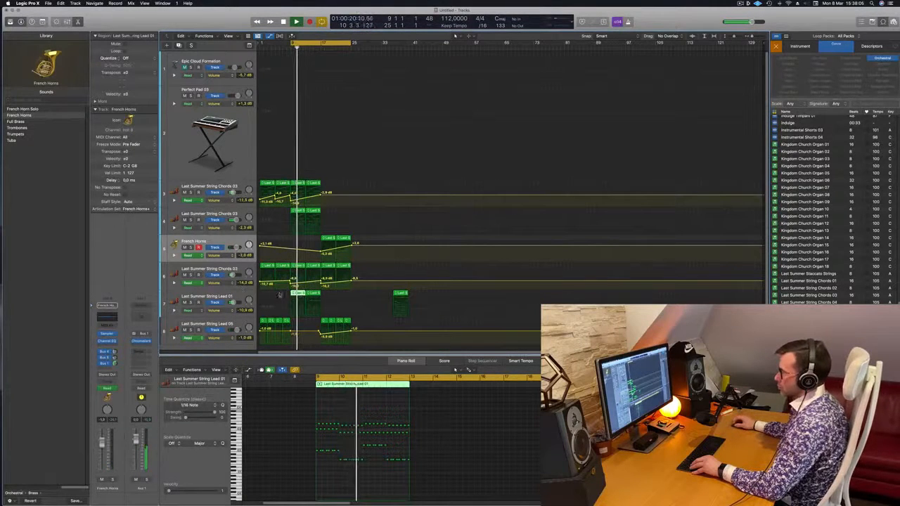
{"action": "key", "text": "ctrl+s"}
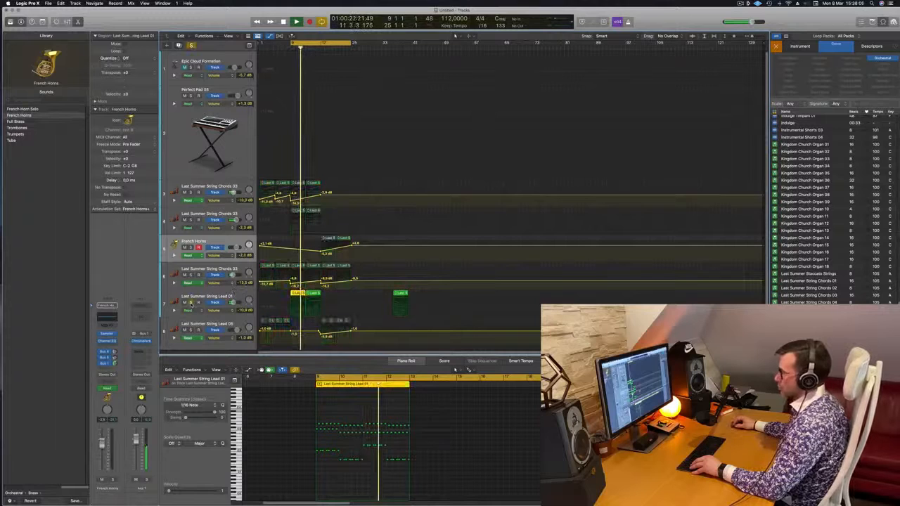
{"action": "key", "text": "ctrl+s"}
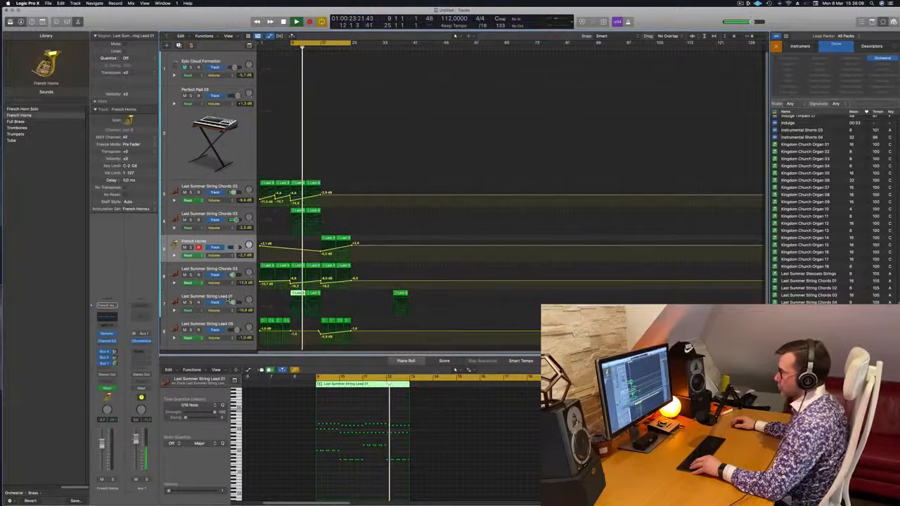
{"action": "left_click", "coordinate": [227, 296]}
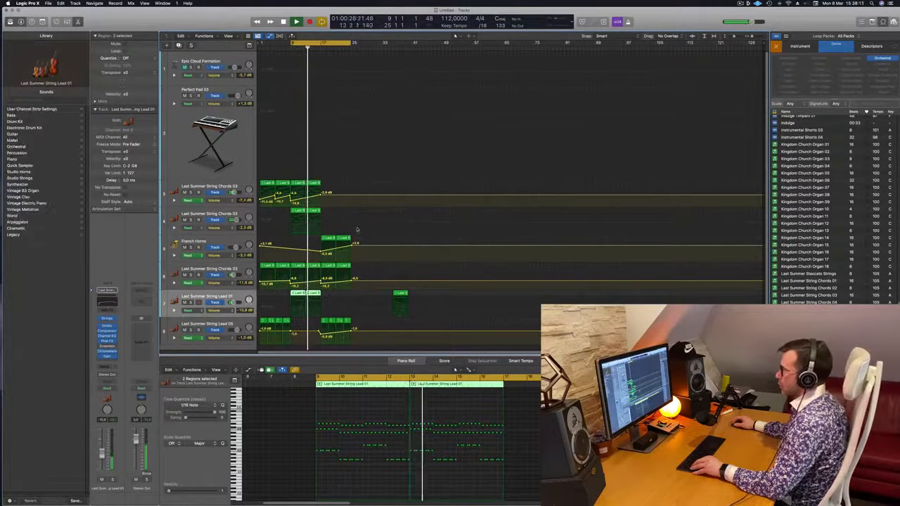
Step: Copy the French Horns, String Chords 03 and String Lead 05 regions from bars 17–25 to bar 25, plus a String Lead 01 region
{"action": "left_click_drag", "start_coordinate": [361, 238], "coordinate": [320, 343]}
{"action": "left_click_drag", "start_coordinate": [346, 240], "coordinate": [369, 244]}
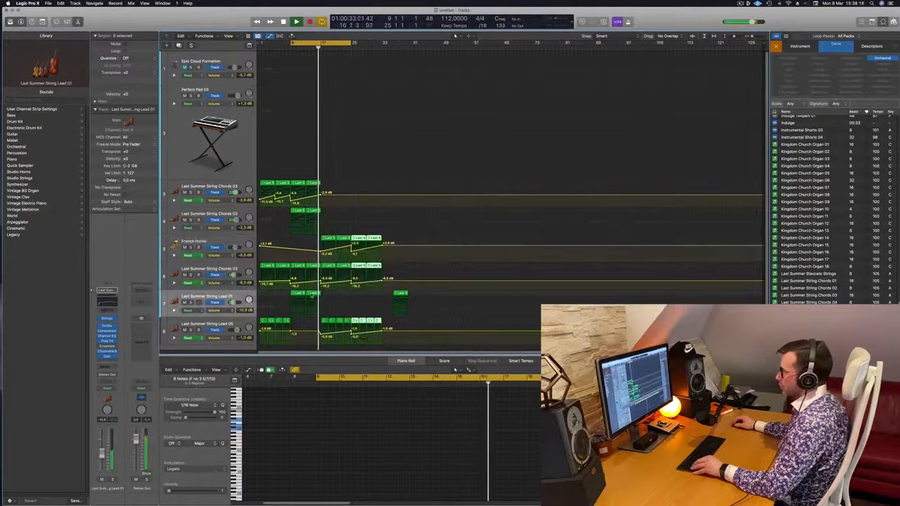
{"action": "left_click_drag", "start_coordinate": [312, 295], "coordinate": [358, 301]}
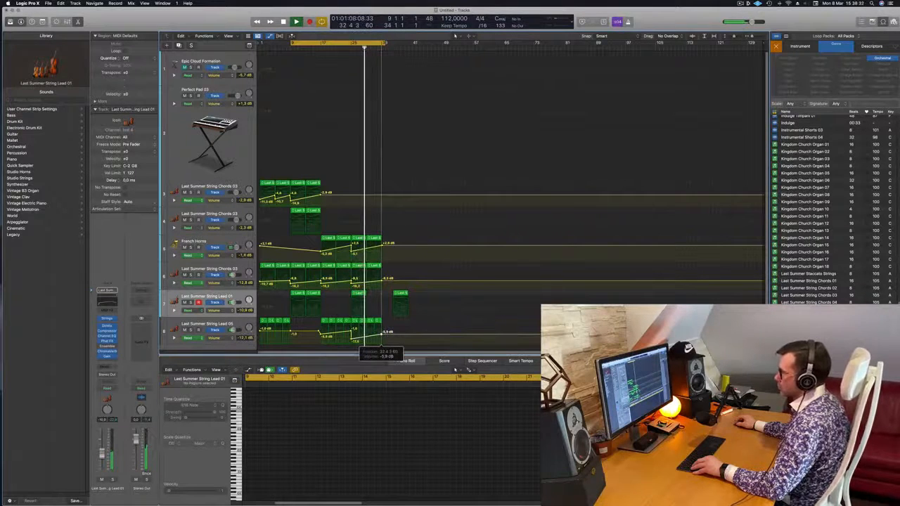
Step: Delete the four String Lead 05 regions in bars 25–33 and repeat the String Lead 01 region at bar 29
{"action": "left_click_drag", "start_coordinate": [392, 322], "coordinate": [356, 323]}
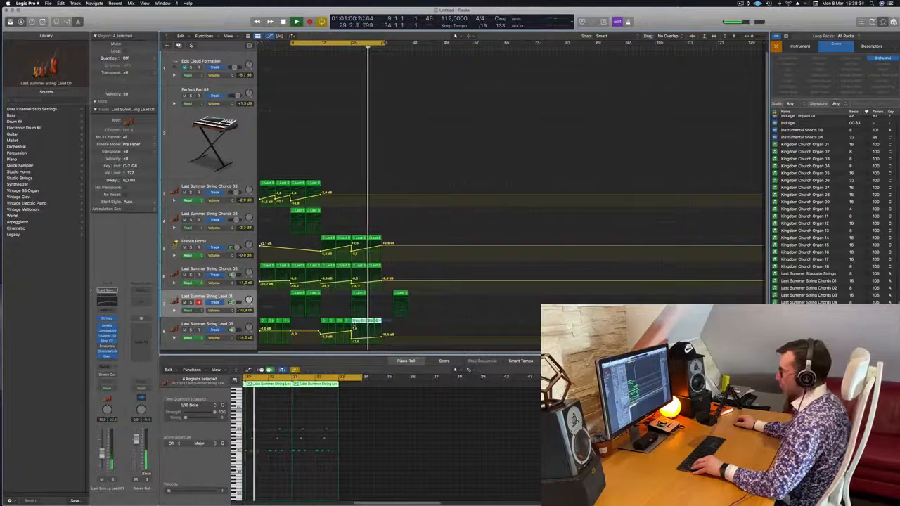
{"action": "key", "text": "Delete"}
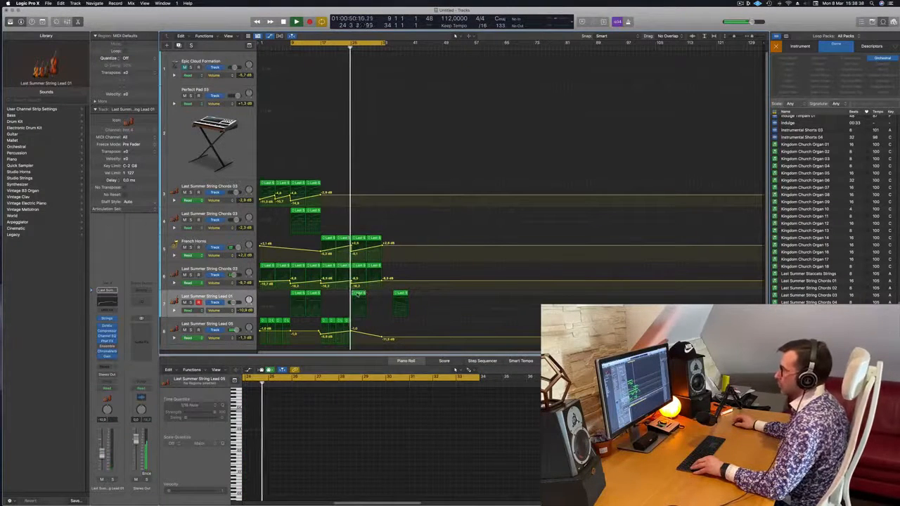
{"action": "left_click", "coordinate": [359, 293]}
{"action": "left_click_drag", "start_coordinate": [359, 294], "coordinate": [373, 297]}
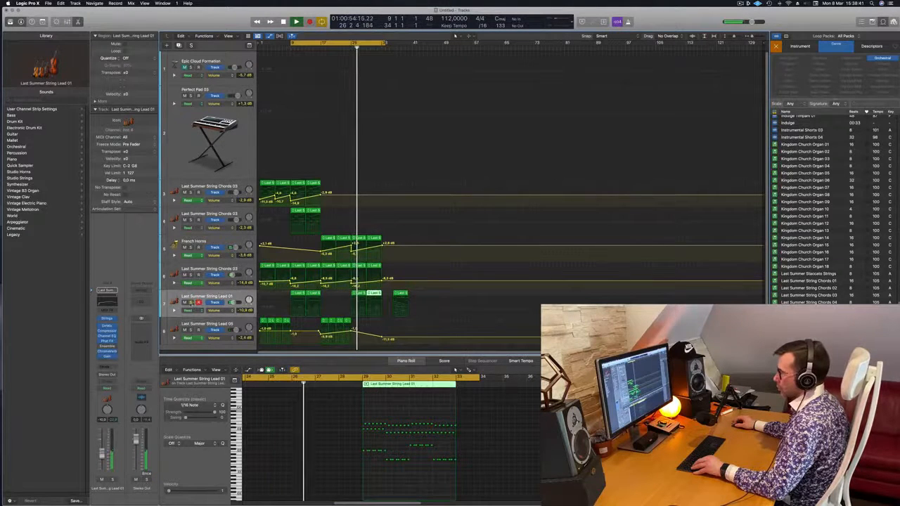
Step: Compare the String Lead 01 part soloed and in the full mix, and look through the Last Summer string loops
{"action": "left_click", "coordinate": [190, 303]}
{"action": "left_click", "coordinate": [190, 303]}
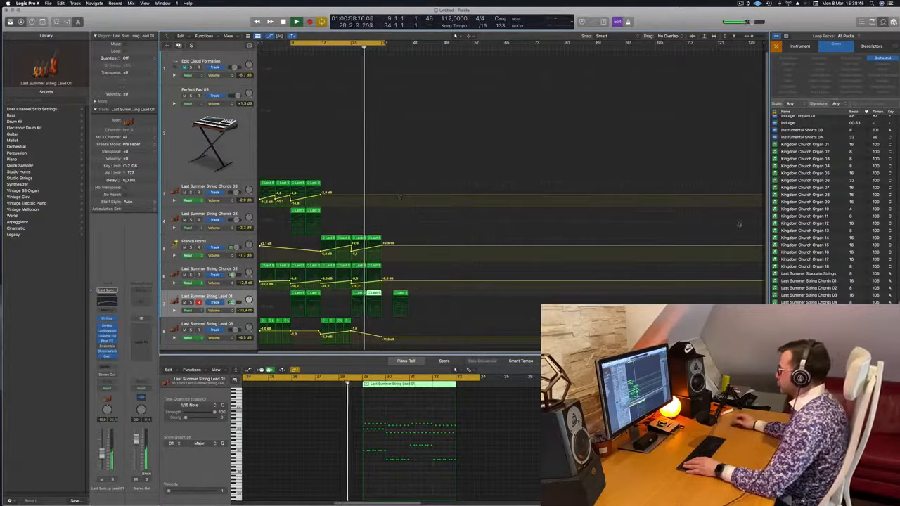
{"action": "key", "text": "space"}
{"action": "left_click", "coordinate": [808, 283]}
{"action": "left_click", "coordinate": [808, 288]}
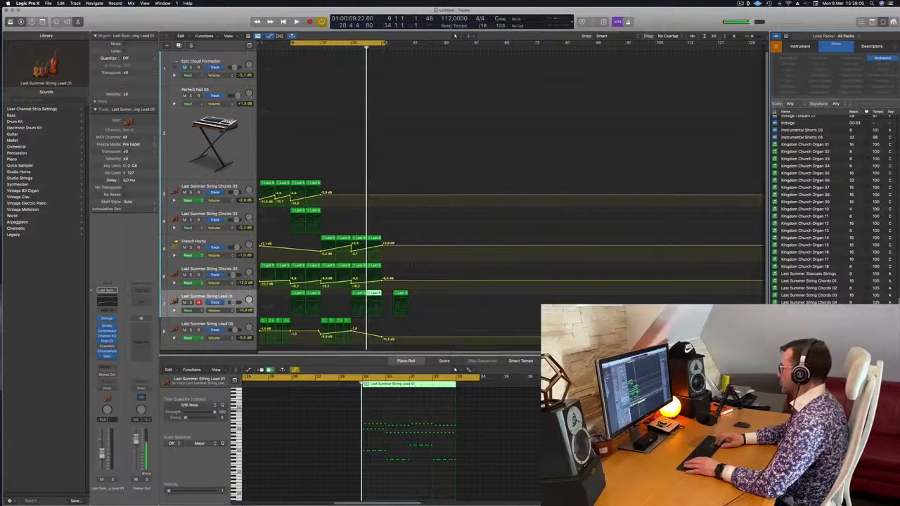
{"action": "key", "text": "space"}
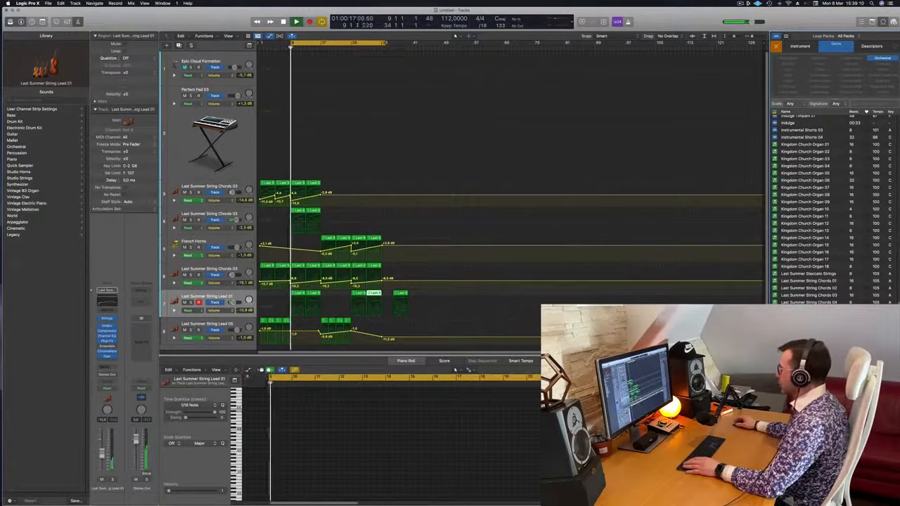
Step: Add the Last Summer String Lead 02 loop on a new track at bar 29, copy it to bar 31, and play from about bar 24
{"action": "left_click_drag", "start_coordinate": [805, 324], "coordinate": [382, 341]}
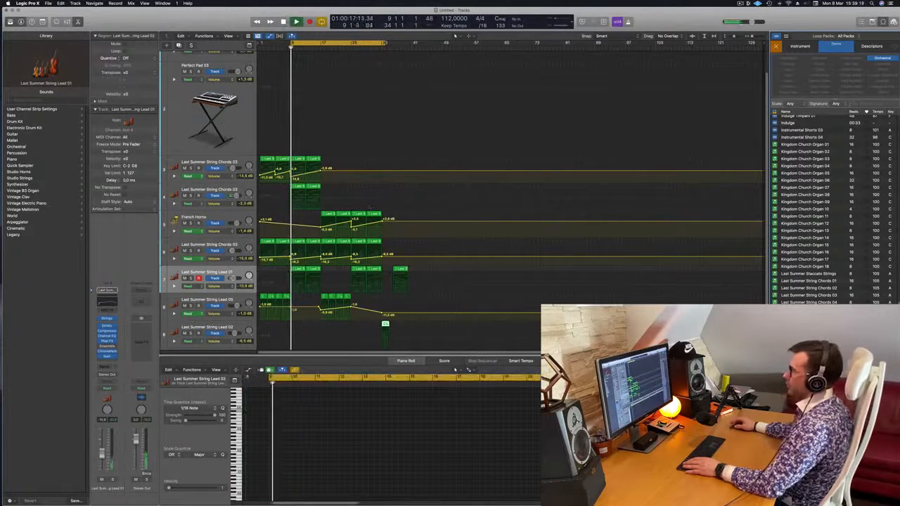
{"action": "key", "text": "space"}
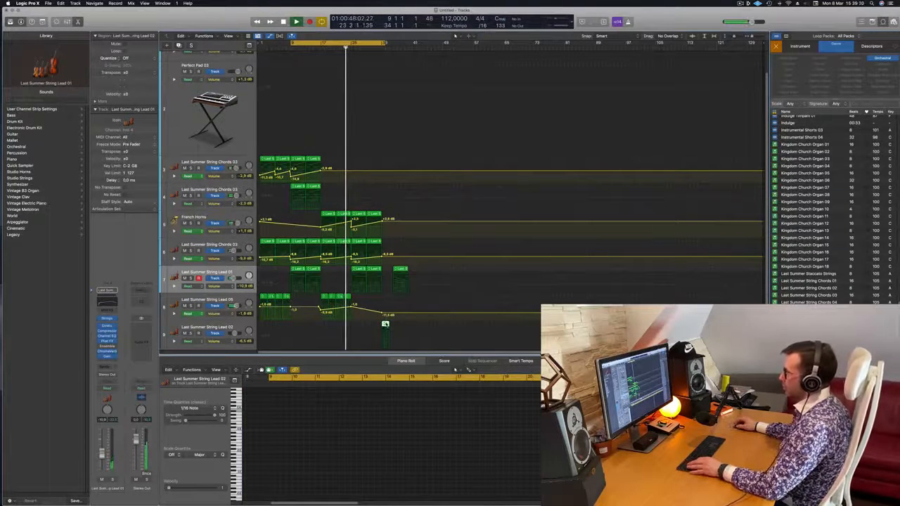
{"action": "left_click_drag", "start_coordinate": [384, 326], "coordinate": [355, 326]}
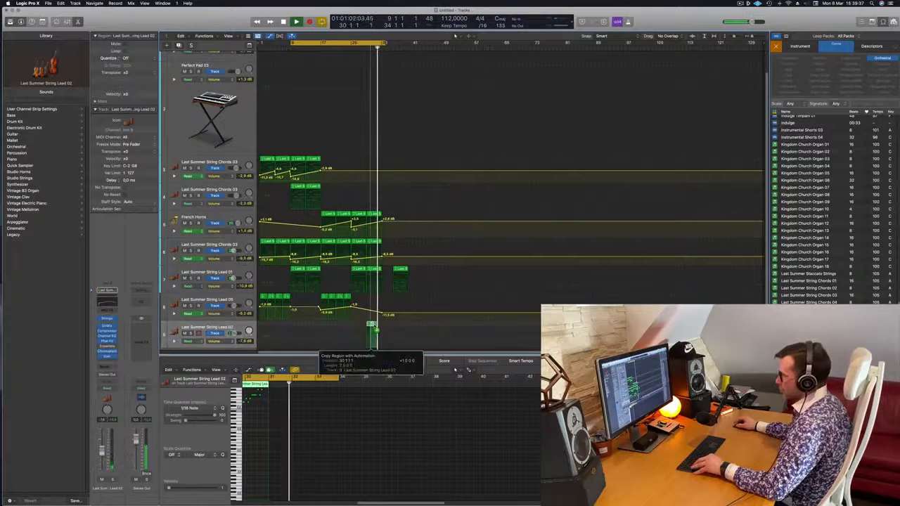
{"action": "left_click", "coordinate": [347, 49]}
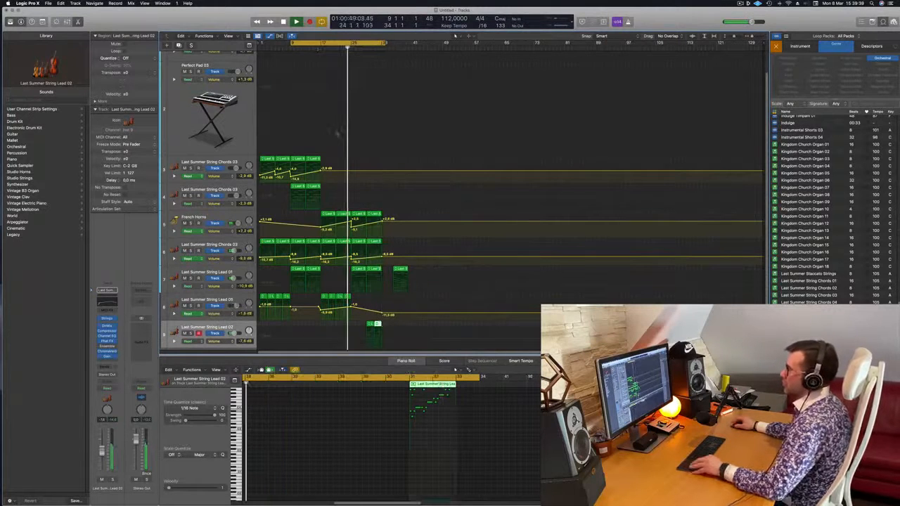
Step: Save the project as Episode 217 in the New Logic Projects folder
{"action": "key", "text": "super+s"}
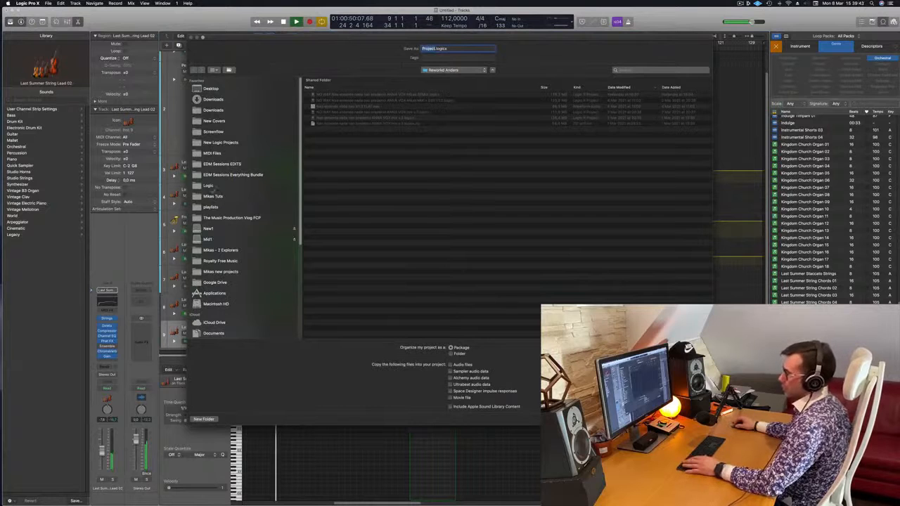
{"action": "left_click", "coordinate": [220, 143]}
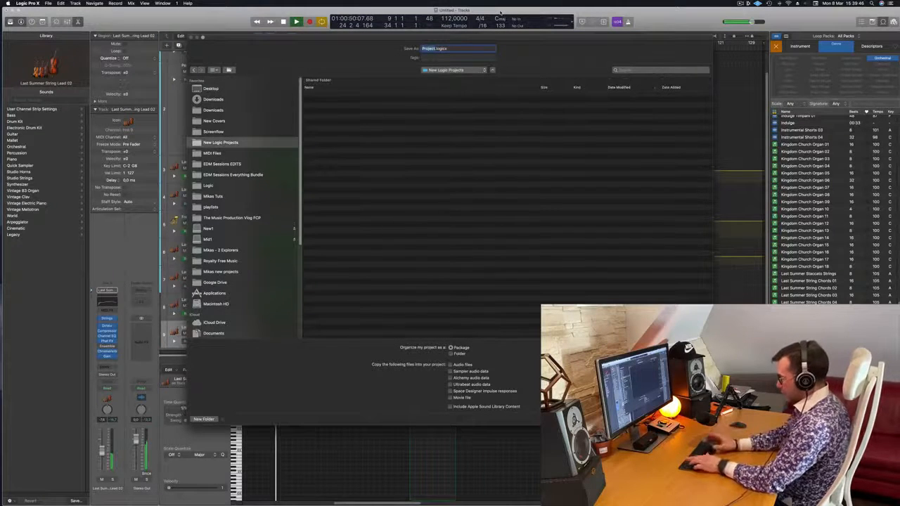
{"action": "type", "text": "Ep"}
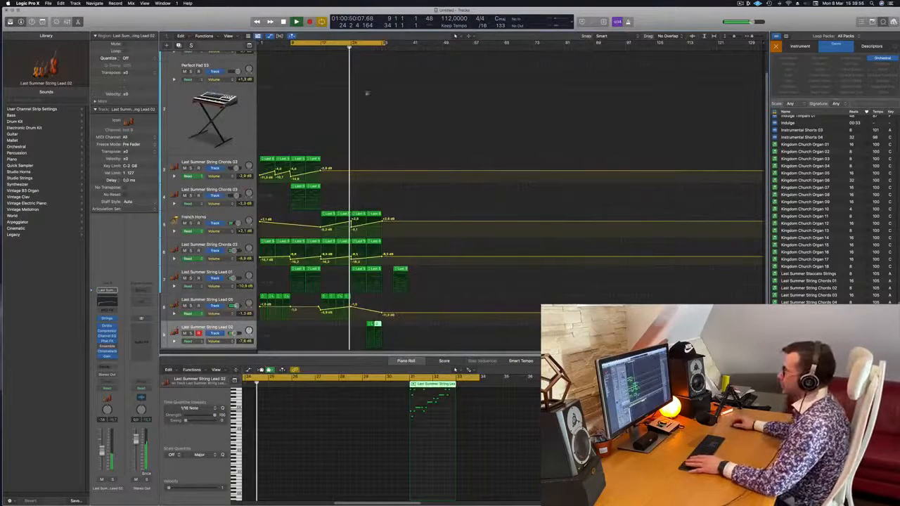
{"action": "scroll", "coordinate": [350, 106], "scroll_direction": "up", "scroll_amount": 2}
{"action": "scroll", "coordinate": [350, 106], "scroll_direction": "up", "scroll_amount": 1}
{"action": "scroll", "coordinate": [350, 104], "scroll_direction": "down", "scroll_amount": 1}
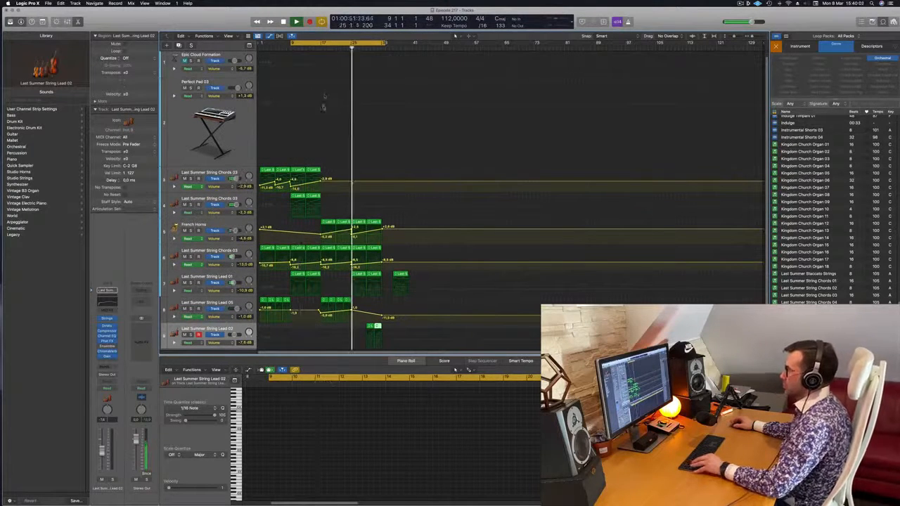
{"action": "scroll", "coordinate": [369, 237], "scroll_direction": "right", "scroll_amount": 3}
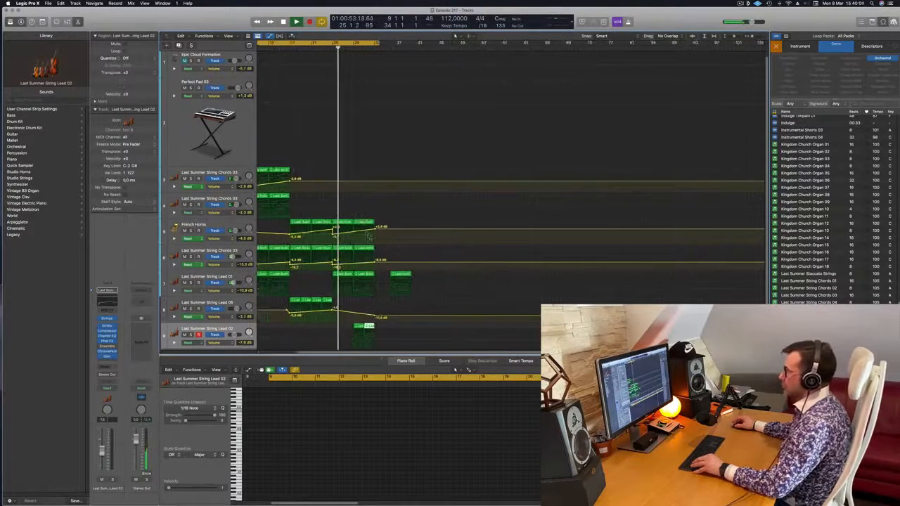
{"action": "scroll", "coordinate": [369, 239], "scroll_direction": "left", "scroll_amount": 2}
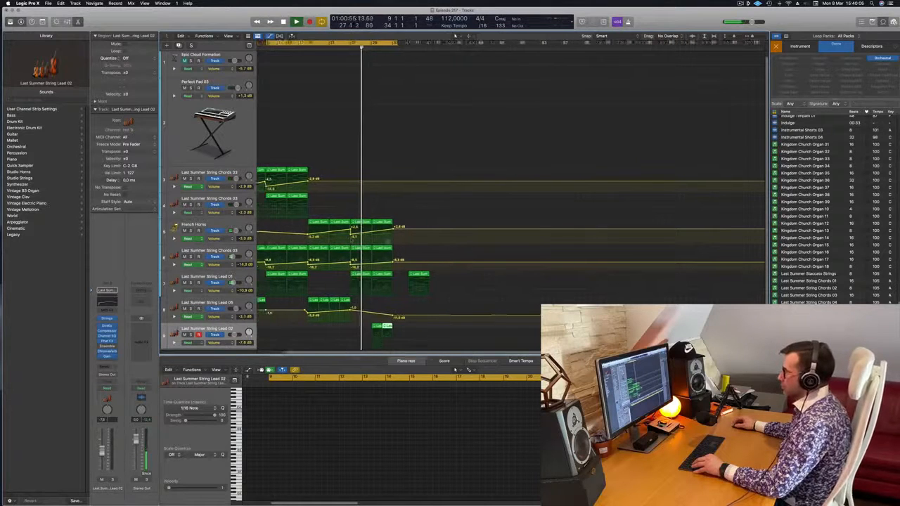
Step: Stop playback, delete the stray Last Summer String Lead 01 region past the arrangement's end, and move the two String Lead 02 regions to bar 41
{"action": "scroll", "coordinate": [352, 239], "scroll_direction": "left", "scroll_amount": 4}
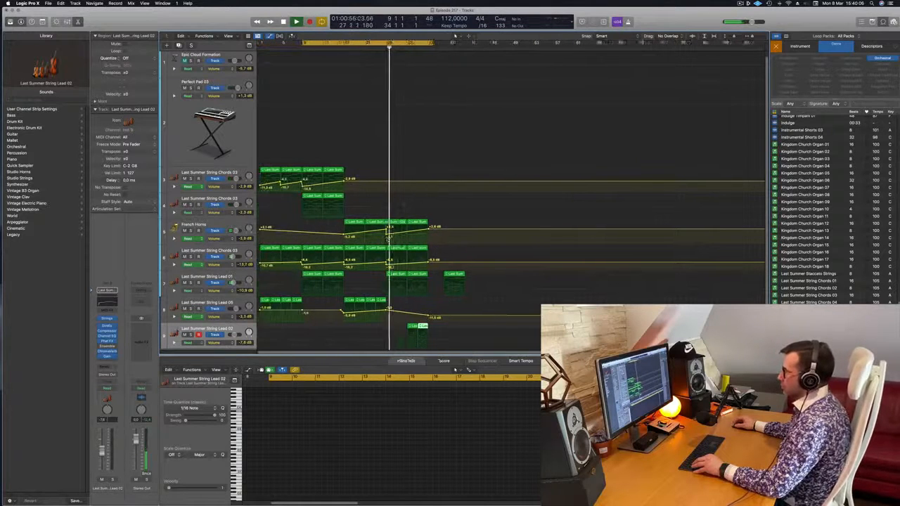
{"action": "left_click", "coordinate": [328, 197]}
{"action": "mouse_move", "coordinate": [328, 197]}
{"action": "left_mouse_down"}
{"action": "mouse_move", "coordinate": [386, 202]}
{"action": "mouse_move", "coordinate": [328, 198]}
{"action": "left_mouse_up"}
{"action": "key", "text": "space"}
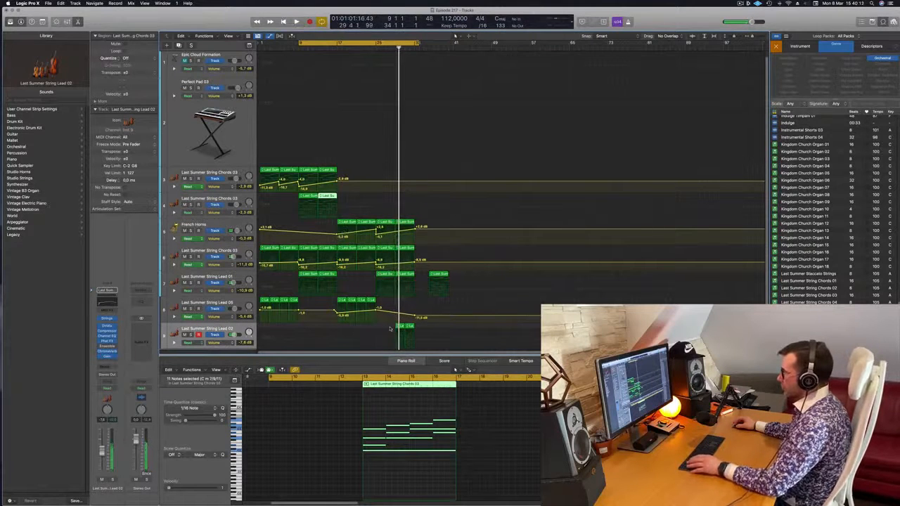
{"action": "left_click", "coordinate": [402, 326]}
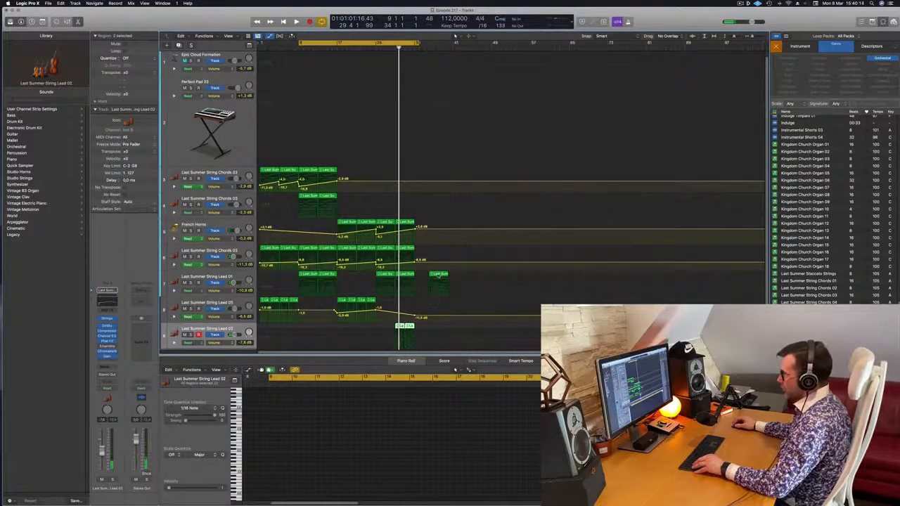
{"action": "left_click", "coordinate": [439, 275]}
{"action": "key", "text": "Delete"}
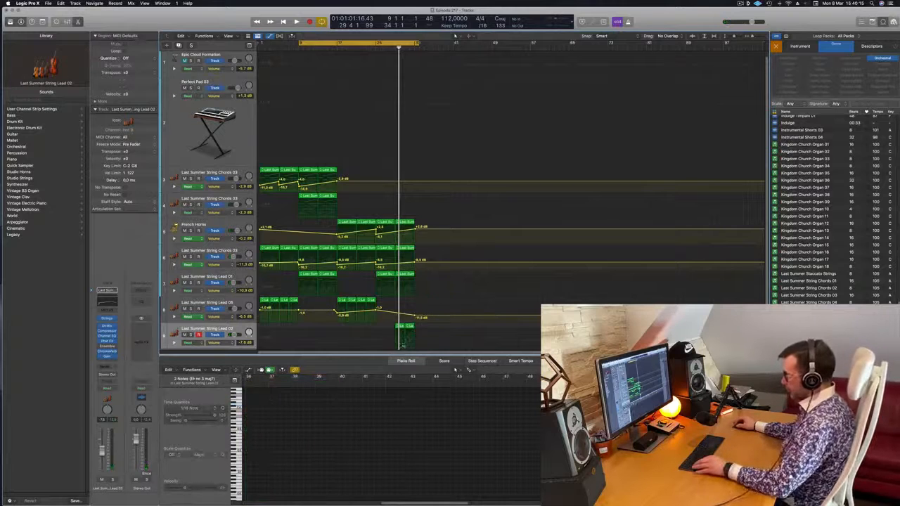
{"action": "left_click", "coordinate": [402, 327]}
{"action": "left_click_drag", "start_coordinate": [401, 327], "coordinate": [462, 333]}
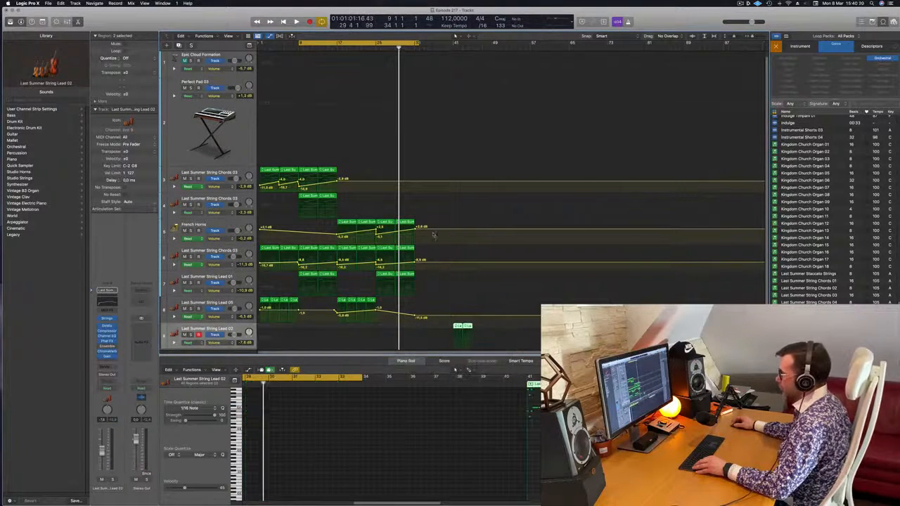
Step: Copy the last eight bars of tracks 5, 6 and 7, plus both String Chords 03 regions on track 4, to bar 33
{"action": "left_click_drag", "start_coordinate": [426, 221], "coordinate": [385, 284]}
{"action": "left_click_drag", "start_coordinate": [388, 222], "coordinate": [426, 222]}
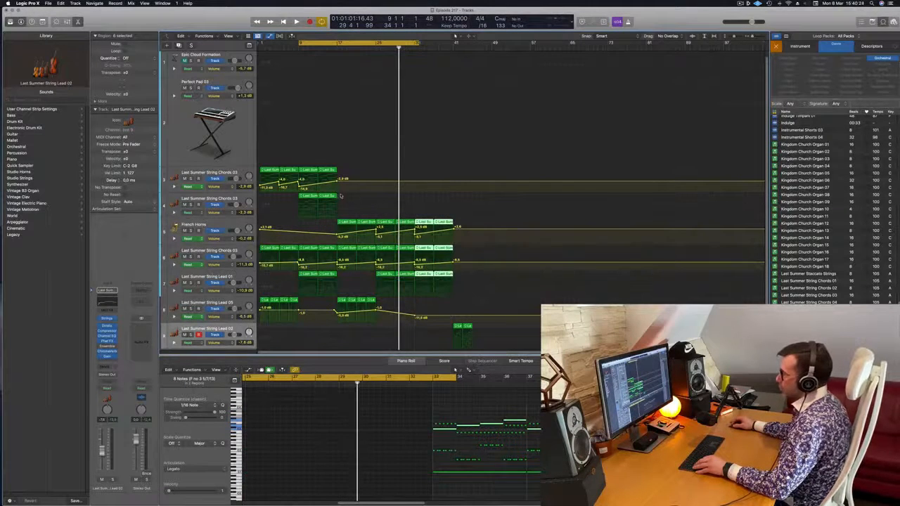
{"action": "left_click_drag", "start_coordinate": [347, 197], "coordinate": [310, 198]}
{"action": "left_click_drag", "start_coordinate": [318, 200], "coordinate": [433, 202]}
Step: Start playback and extend the end of the cycle range to bar 41
{"action": "key", "text": "space"}
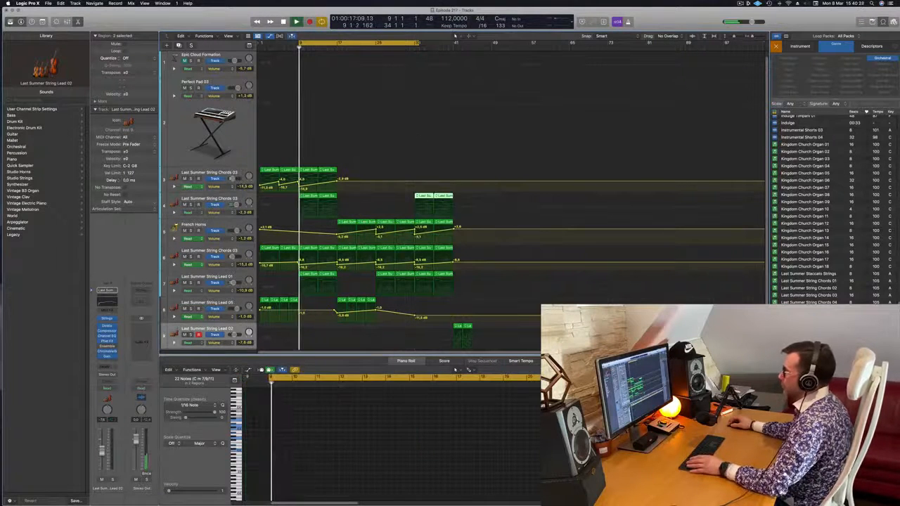
{"action": "left_click", "coordinate": [406, 47]}
{"action": "key", "text": "super+Left"}
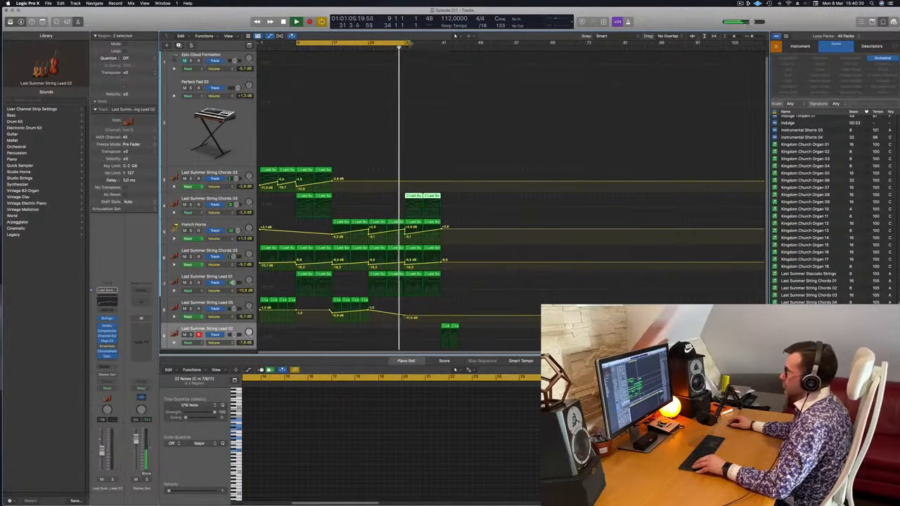
{"action": "key", "text": "super+Left"}
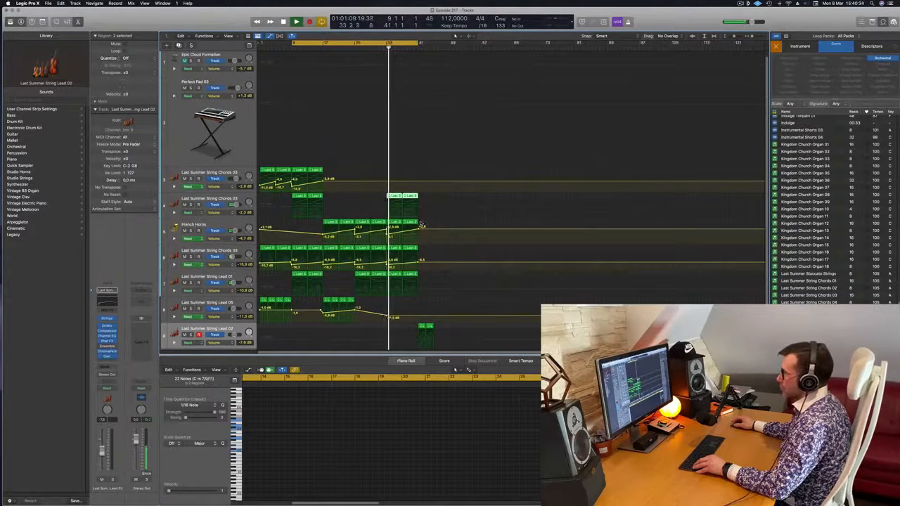
Step: Copy track 3's two String Chords 03 regions from bar 9 to bar 33 and rewind playback to hear them
{"action": "left_click", "coordinate": [394, 226]}
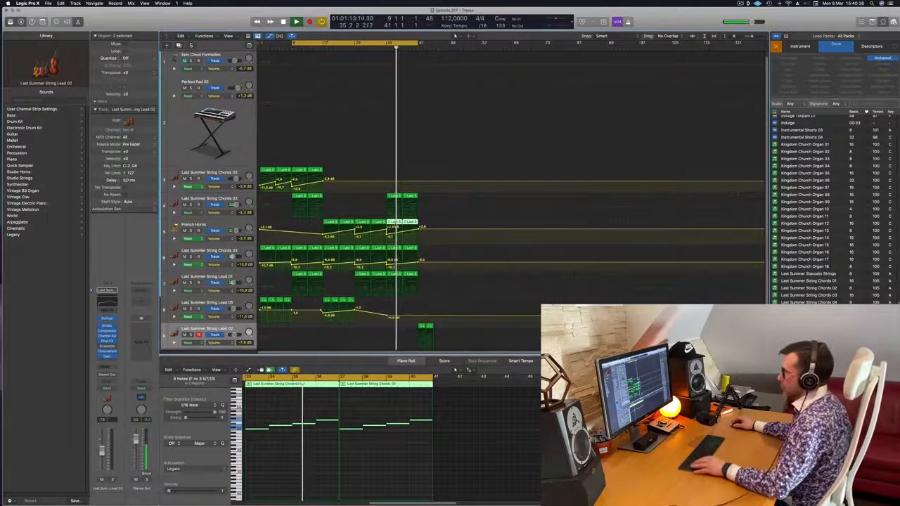
{"action": "left_click", "coordinate": [316, 171]}
{"action": "left_click", "coordinate": [301, 172], "text": "shift"}
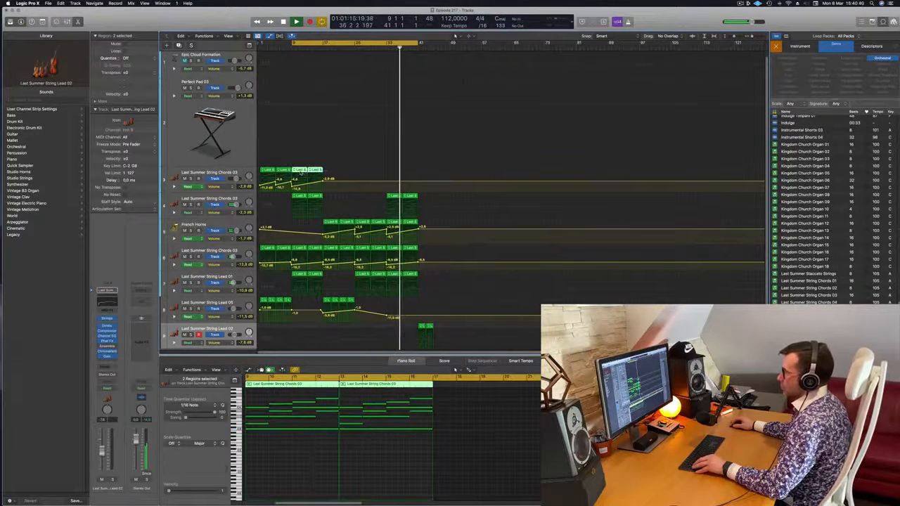
{"action": "left_click_drag", "start_coordinate": [301, 172], "coordinate": [396, 176]}
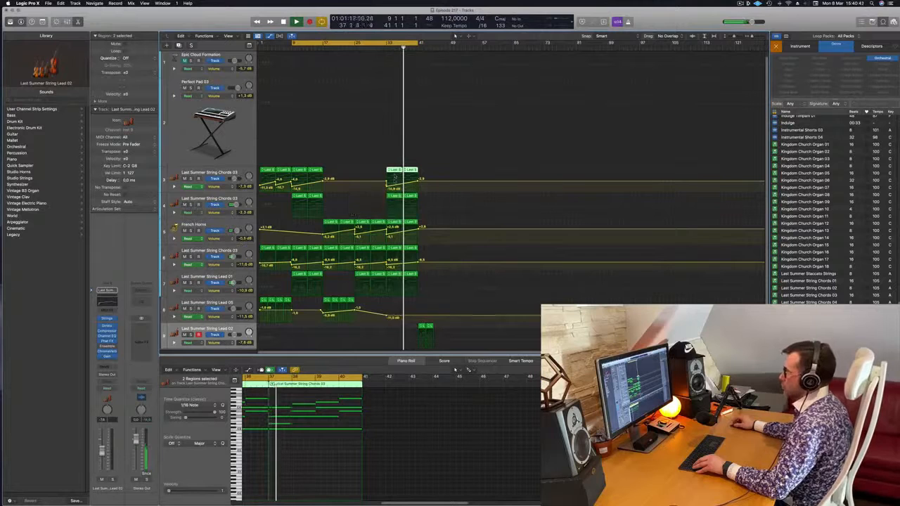
{"action": "key", "text": "comma"}
{"action": "key", "text": "comma"}
{"action": "key", "text": "comma"}
{"action": "key", "text": "comma"}
{"action": "key", "text": "comma"}
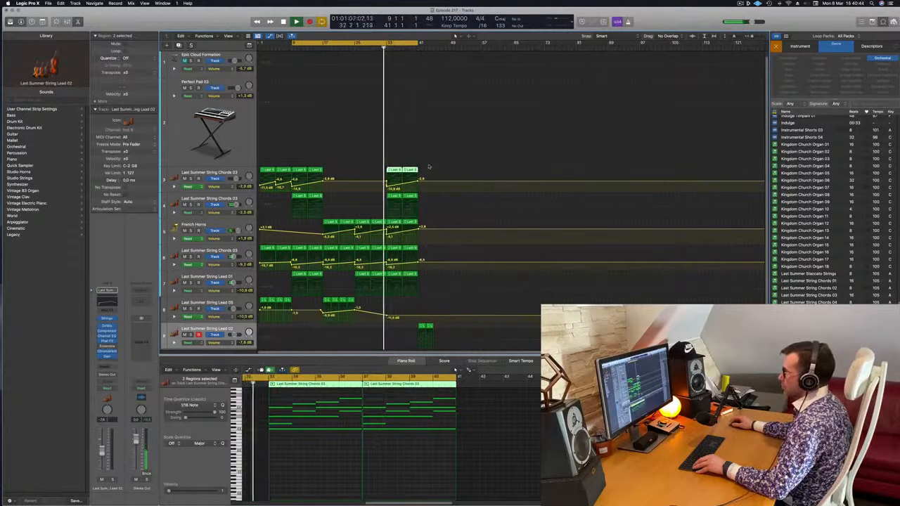
Step: Copy all regions between bars 33 and 41 on tracks 3 to 7 to bar 41
{"action": "left_click", "coordinate": [402, 166]}
{"action": "key", "text": "super+z"}
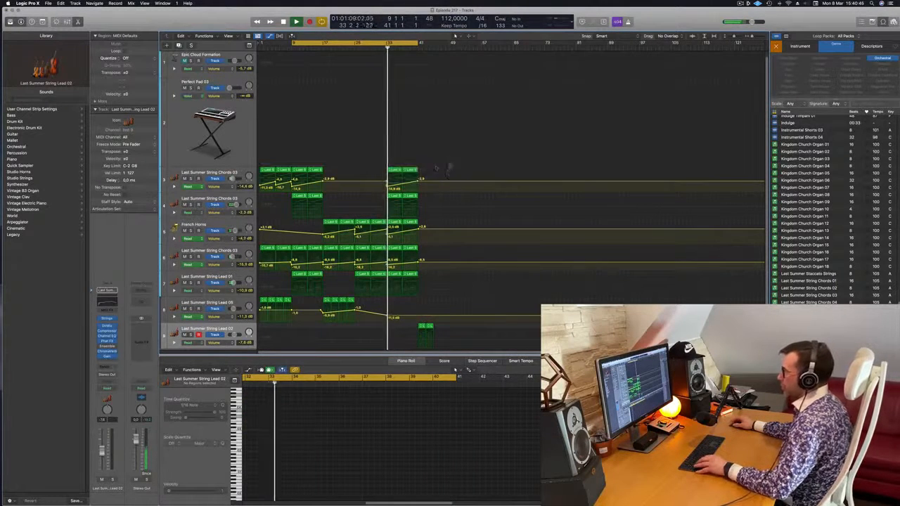
{"action": "left_click_drag", "start_coordinate": [437, 169], "coordinate": [392, 295]}
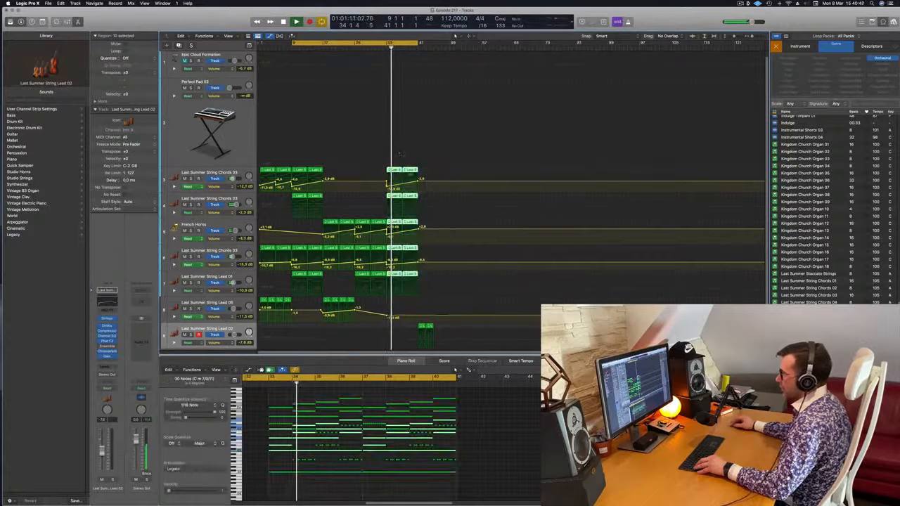
{"action": "left_click_drag", "start_coordinate": [394, 171], "coordinate": [428, 175]}
Step: Duplicate the two String Lead 02 regions to bar 45 and copy the last two String Lead 05 regions to bar 37
{"action": "left_click", "coordinate": [424, 327]}
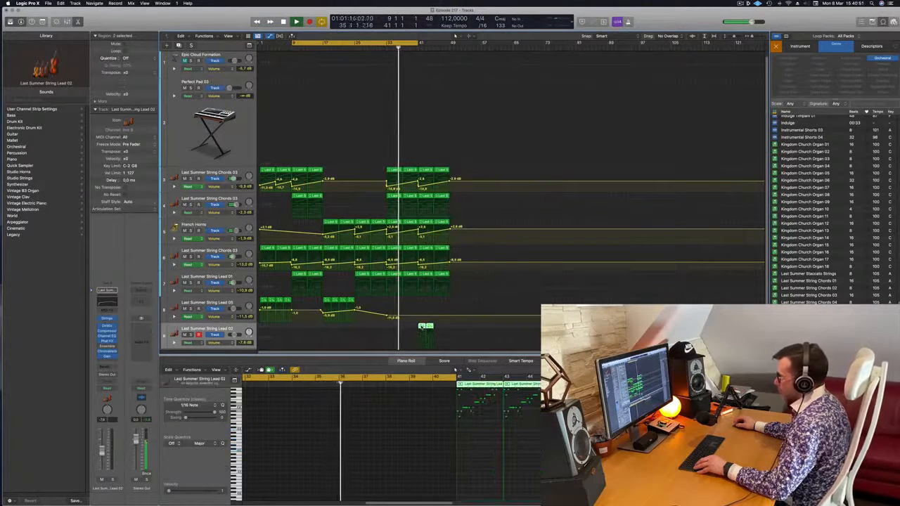
{"action": "left_click_drag", "start_coordinate": [427, 328], "coordinate": [438, 331]}
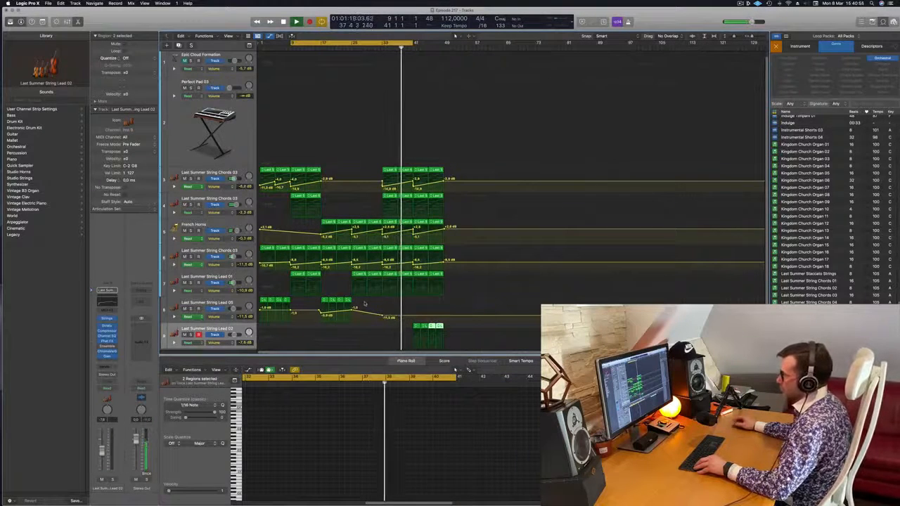
{"action": "left_click", "coordinate": [339, 300]}
{"action": "left_click_drag", "start_coordinate": [355, 302], "coordinate": [403, 303]}
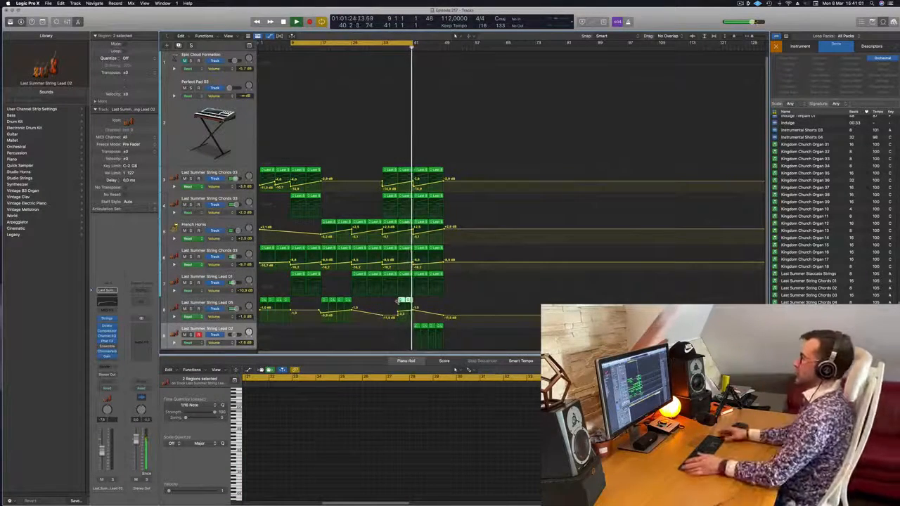
Step: Set the cycle range to bars 41 to 49 and restart playback from there
{"action": "left_click_drag", "start_coordinate": [415, 43], "coordinate": [447, 47]}
{"action": "left_click", "coordinate": [414, 45]}
{"action": "key", "text": "space"}
{"action": "key", "text": "space"}
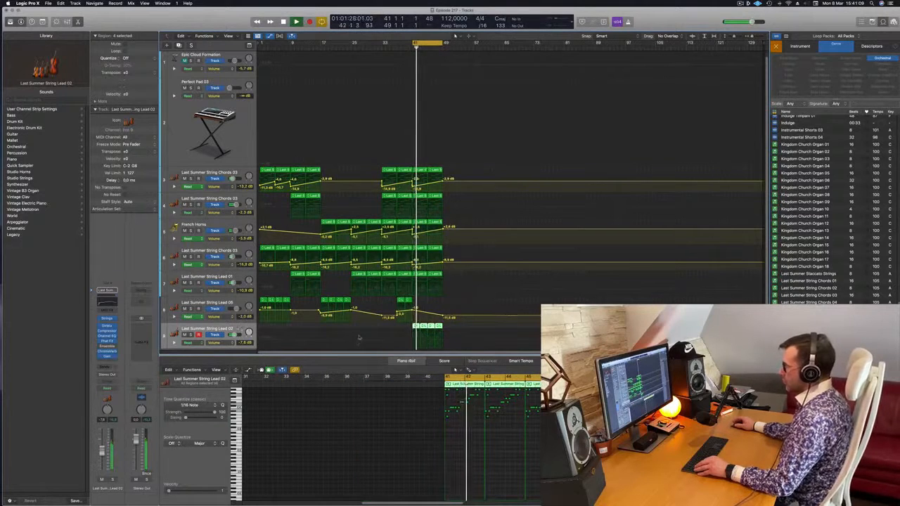
Step: Hide the track automation and show the secondary ruler in the tracks area
{"action": "key", "text": "a"}
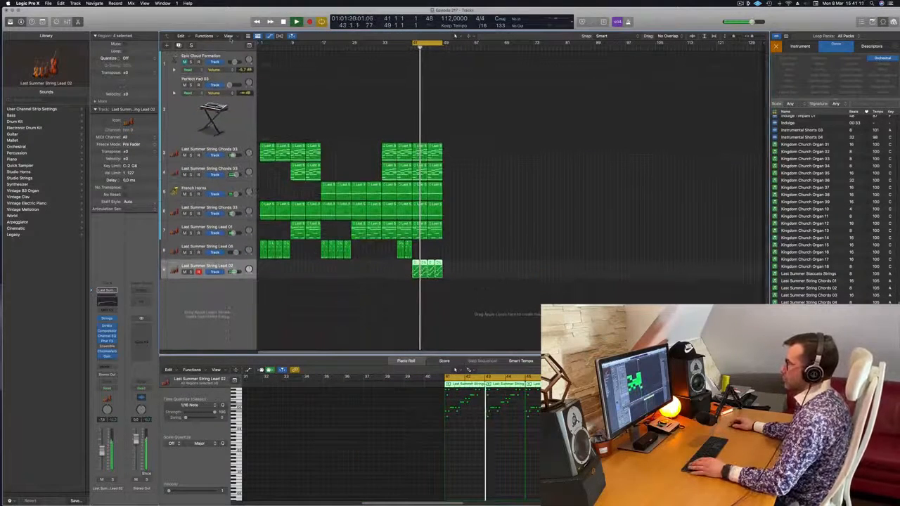
{"action": "left_click", "coordinate": [229, 36]}
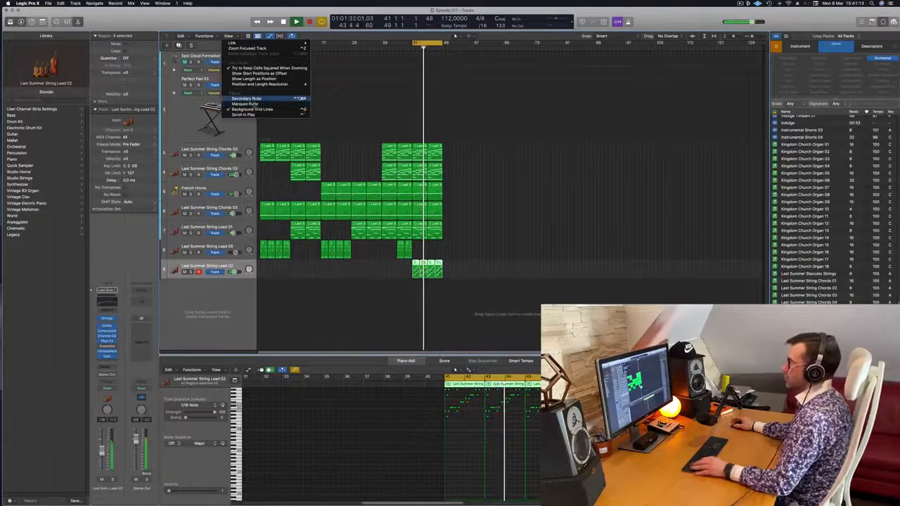
{"action": "left_click", "coordinate": [246, 100]}
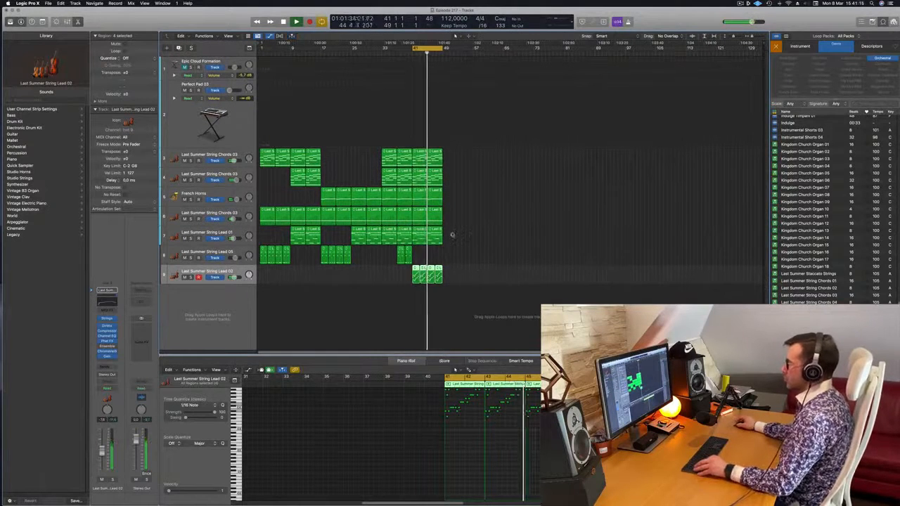
Step: Delete the two String Lead 02 regions between bars 45 and 49
{"action": "key", "text": "super+Right"}
{"action": "key", "text": "super+Right"}
{"action": "key", "text": "super+Right"}
{"action": "key", "text": "super+Right"}
{"action": "key", "text": "space"}
{"action": "left_click_drag", "start_coordinate": [473, 278], "coordinate": [441, 270]}
{"action": "key", "text": "BackSpace"}
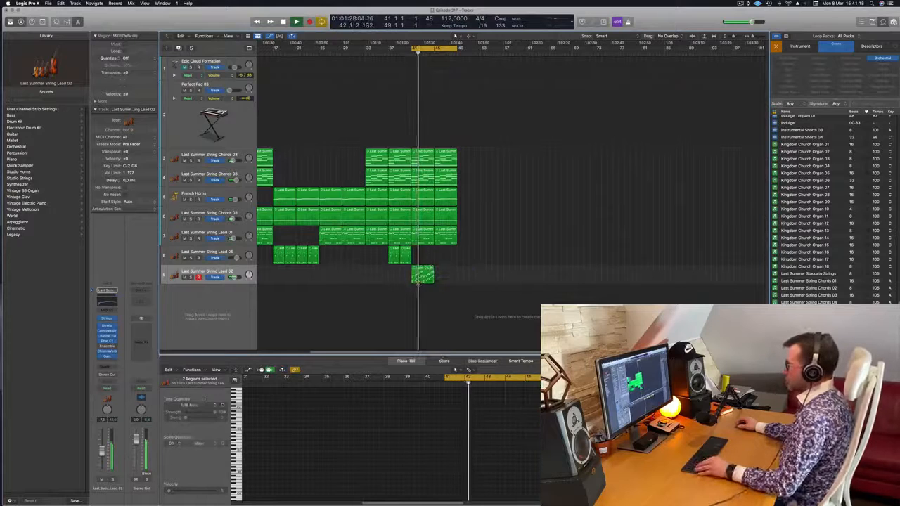
Step: Clear the Orchestral genre filter in the loop browser
{"action": "key", "text": "super+Left"}
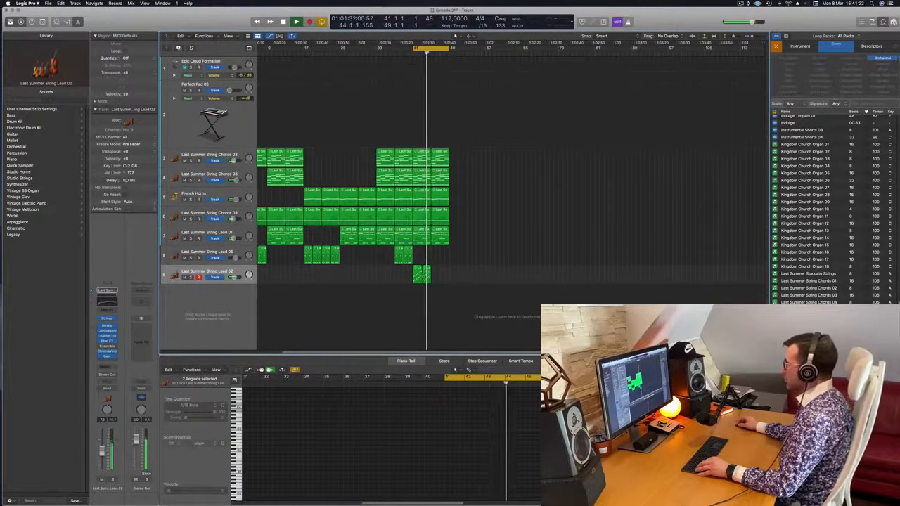
{"action": "left_click", "coordinate": [884, 59]}
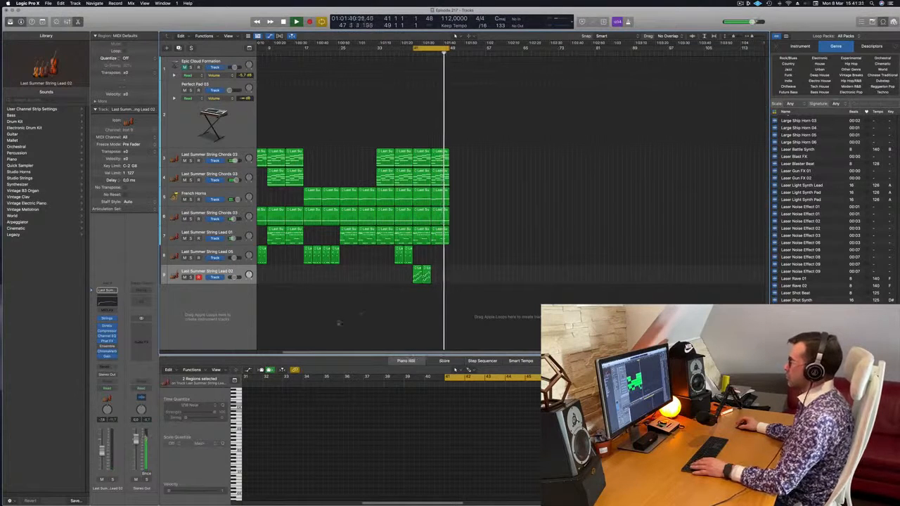
{"action": "scroll", "coordinate": [511, 230], "scroll_direction": "up", "scroll_amount": 2}
{"action": "scroll", "coordinate": [511, 230], "scroll_direction": "up", "scroll_amount": 3}
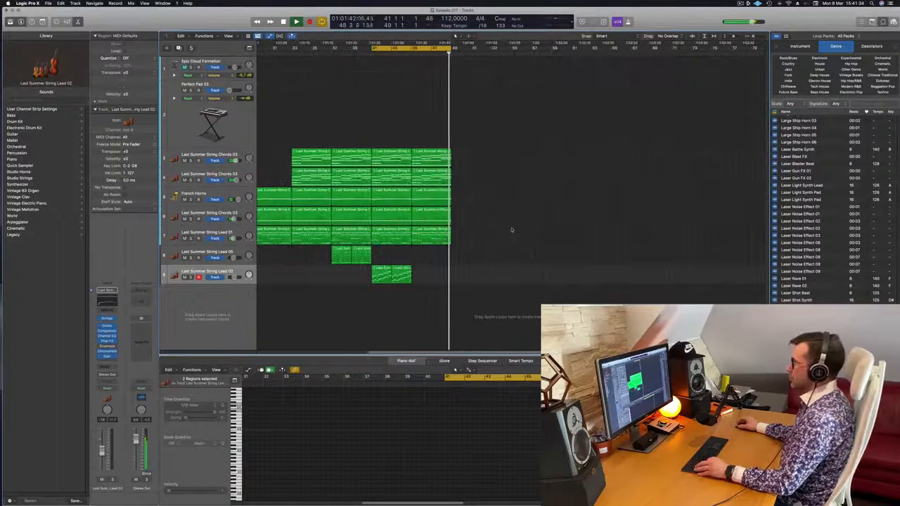
Step: Stop playback, extend the cycle range back to bar 1, and play the arrangement from the beginning
{"action": "key", "text": "space"}
{"action": "scroll", "coordinate": [355, 73], "scroll_direction": "down", "scroll_amount": 3}
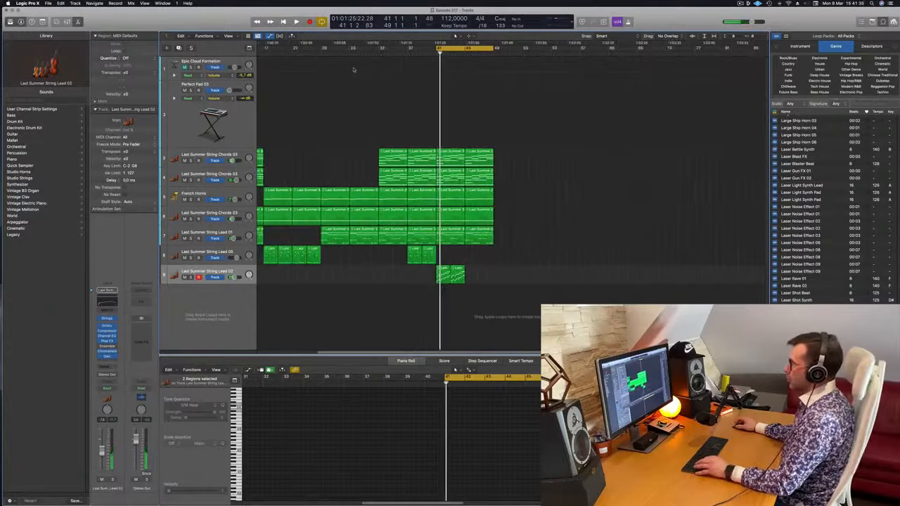
{"action": "left_click_drag", "start_coordinate": [508, 48], "coordinate": [229, 49]}
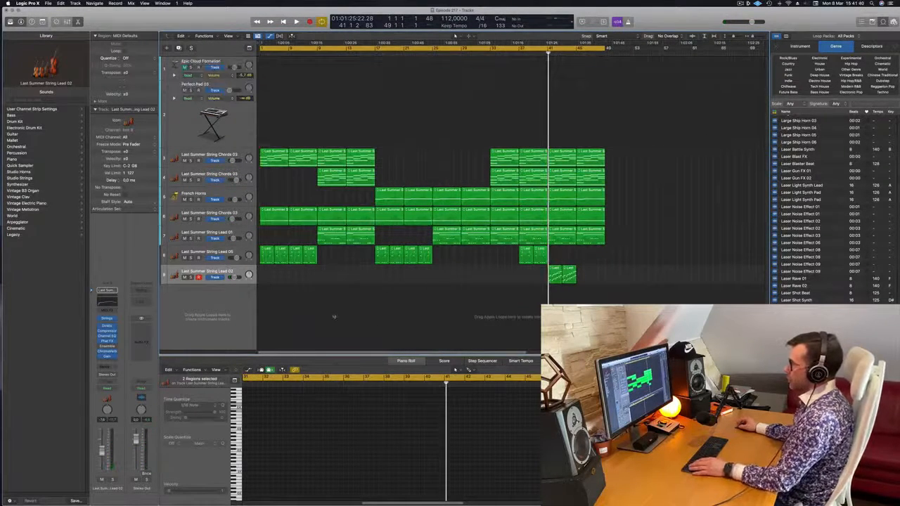
{"action": "key", "text": "space"}
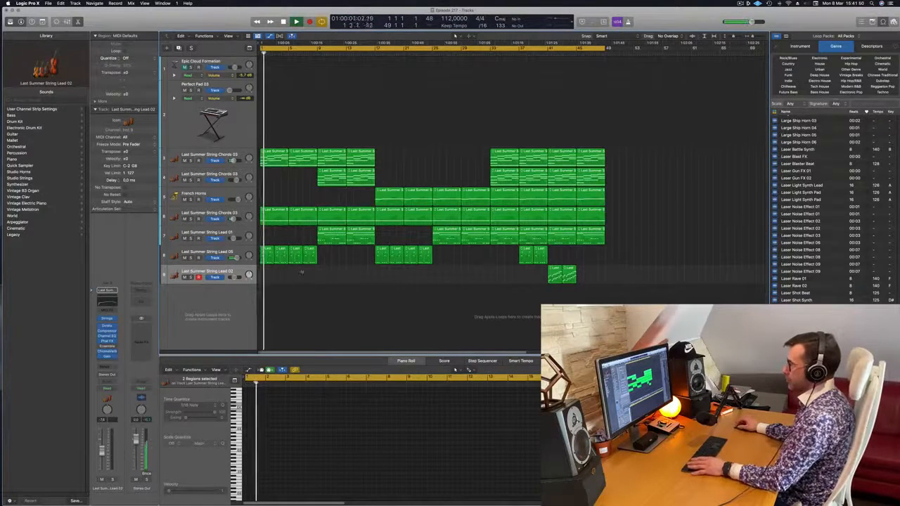
Step: Show automation and lower the String Lead 05 volume point at bar 1 to create a fade-in up to bar 9
{"action": "left_click_drag", "start_coordinate": [324, 262], "coordinate": [262, 248]}
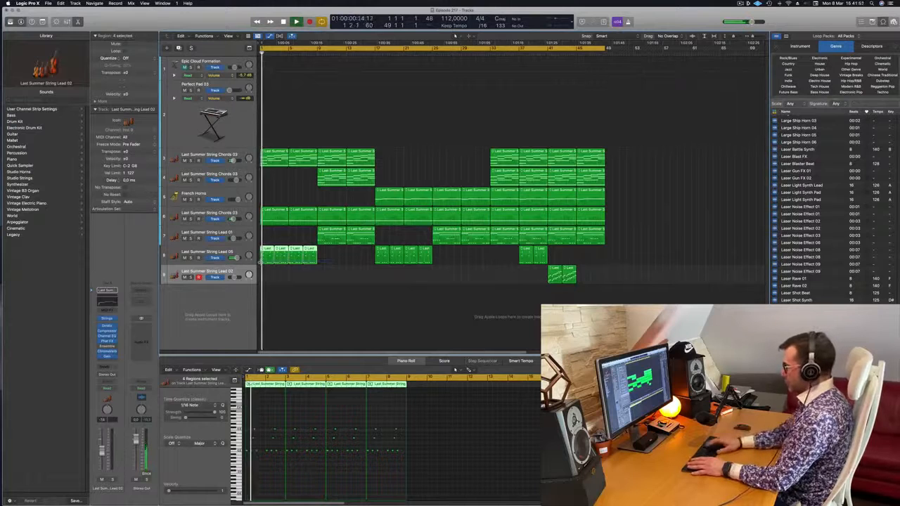
{"action": "key", "text": "Return"}
{"action": "left_click", "coordinate": [248, 251]}
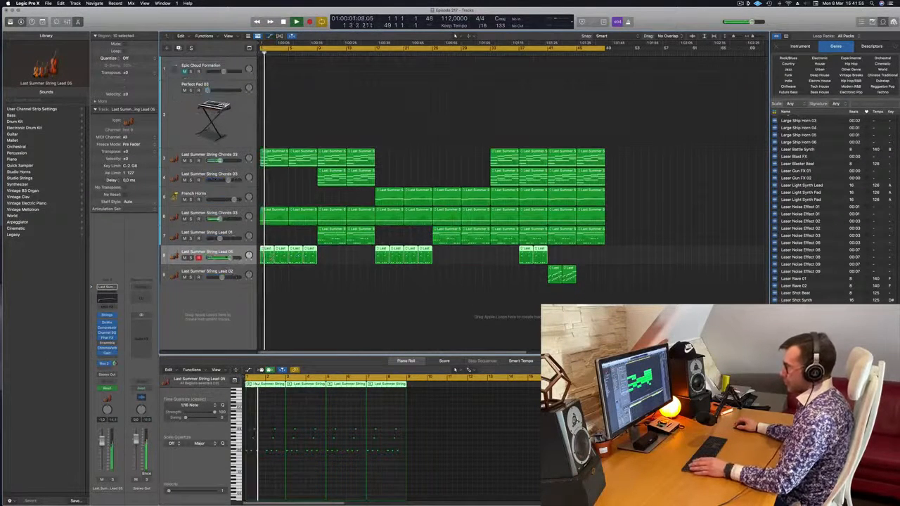
{"action": "key", "text": "a"}
{"action": "key", "text": "Return"}
{"action": "key", "text": "space"}
{"action": "left_click_drag", "start_coordinate": [261, 286], "coordinate": [260, 298]}
{"action": "left_click", "coordinate": [280, 315]}
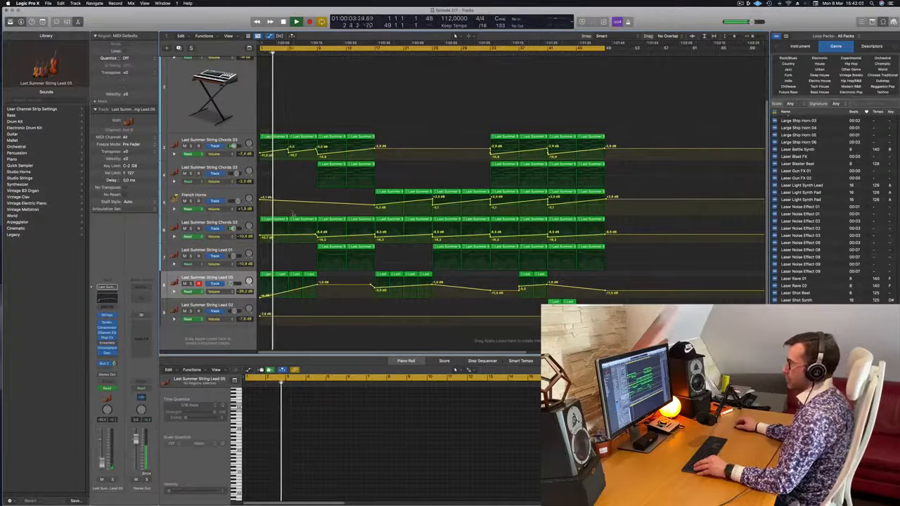
{"action": "scroll", "coordinate": [313, 261], "scroll_direction": "up", "scroll_amount": 1}
{"action": "scroll", "coordinate": [299, 256], "scroll_direction": "down", "scroll_amount": 1}
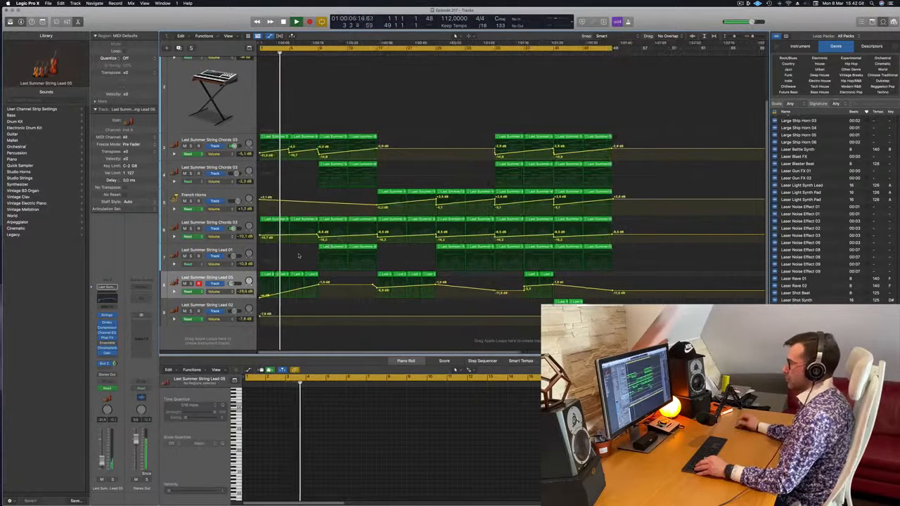
{"action": "scroll", "coordinate": [303, 239], "scroll_direction": "down", "scroll_amount": 1}
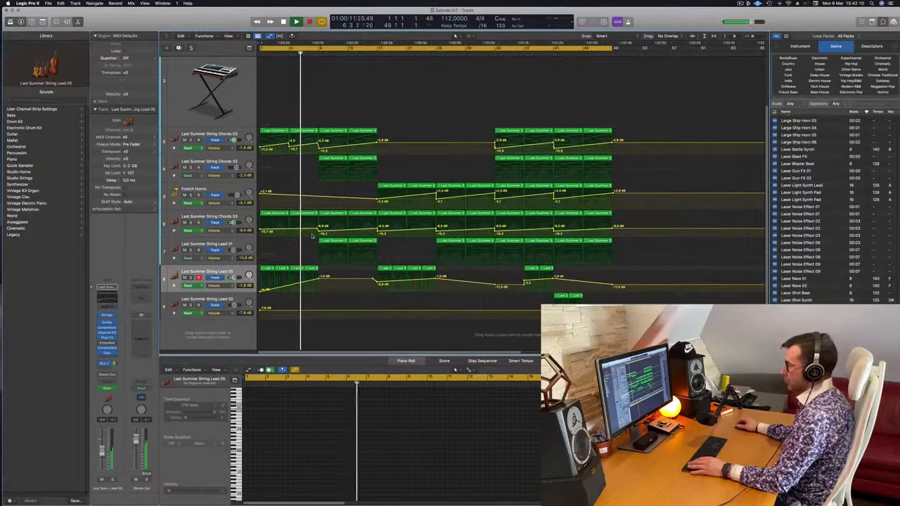
{"action": "scroll", "coordinate": [830, 211], "scroll_direction": "down", "scroll_amount": 6}
{"action": "scroll", "coordinate": [830, 204], "scroll_direction": "down", "scroll_amount": 2}
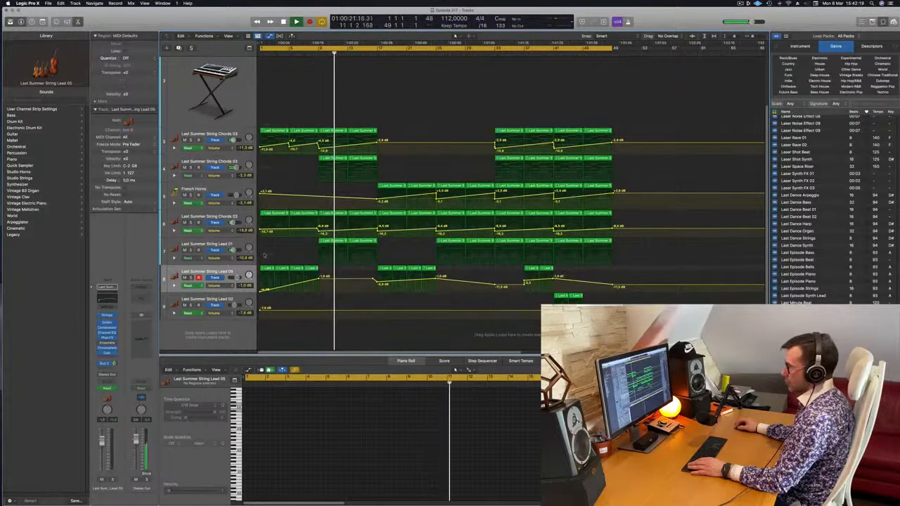
Step: Raise the String Lead 01 track's volume to -2.8 dB and replay from just before bar 9
{"action": "left_click", "coordinate": [272, 255]}
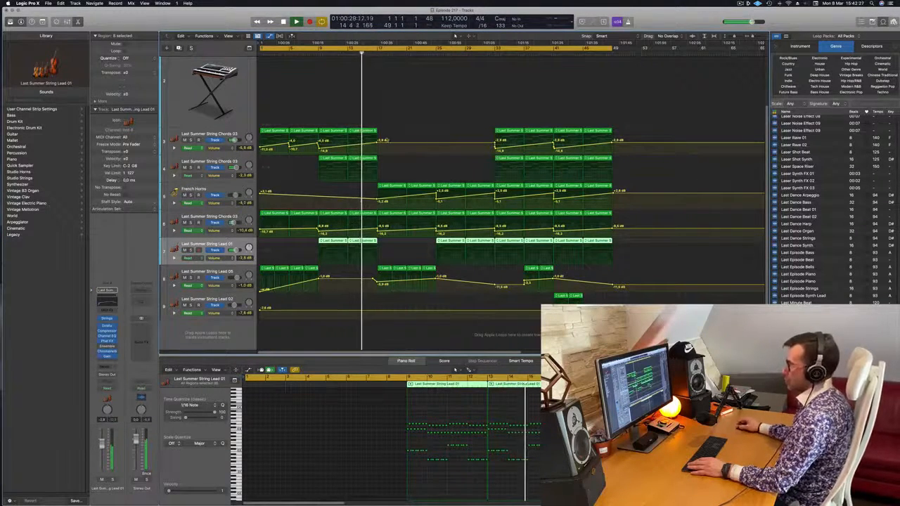
{"action": "left_click", "coordinate": [311, 53]}
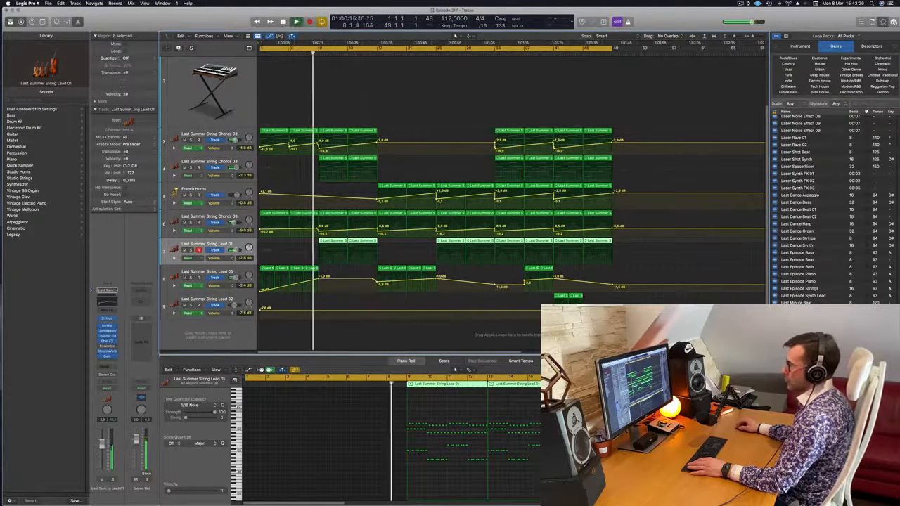
Step: Audition the second String Chords 03 track in solo and automate its volume from about -11.8 dB at bar 9 up to -2.3 dB at bar 17
{"action": "left_click", "coordinate": [190, 168]}
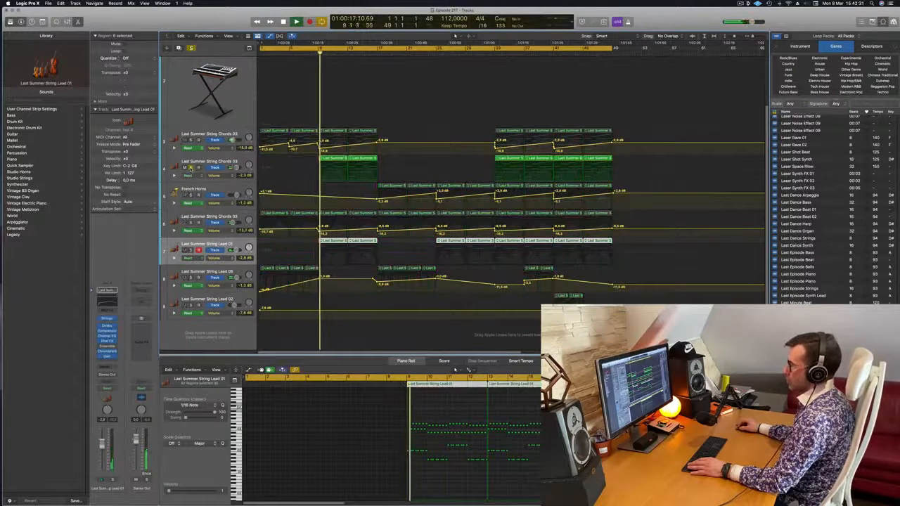
{"action": "left_click", "coordinate": [191, 168]}
{"action": "left_click", "coordinate": [378, 170]}
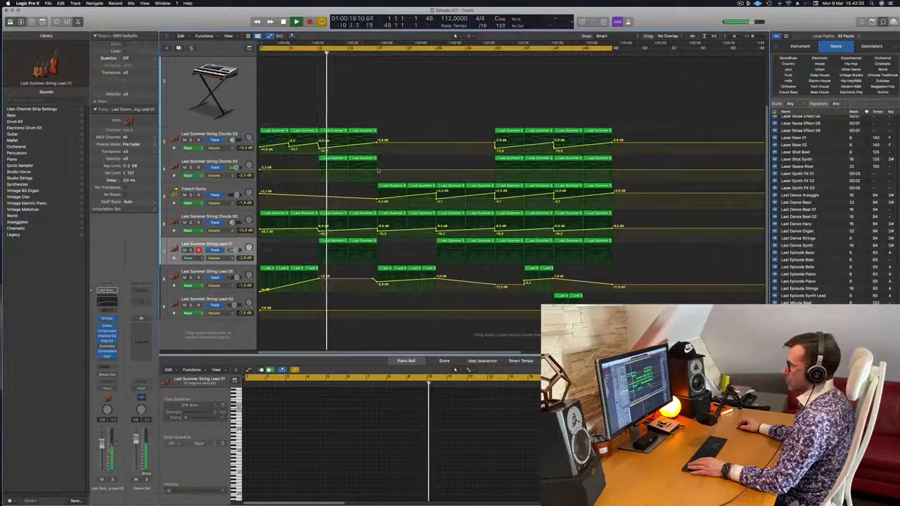
{"action": "left_click_drag", "start_coordinate": [315, 171], "coordinate": [319, 175]}
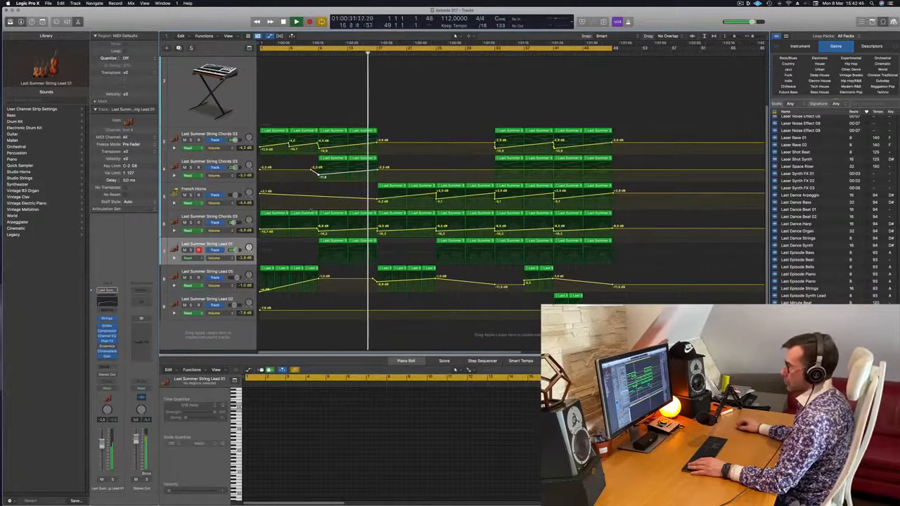
Step: Replay from just before bar 9 and add volume drops at bars 13 and 17 on the first String Chords 03 track
{"action": "left_click", "coordinate": [311, 52]}
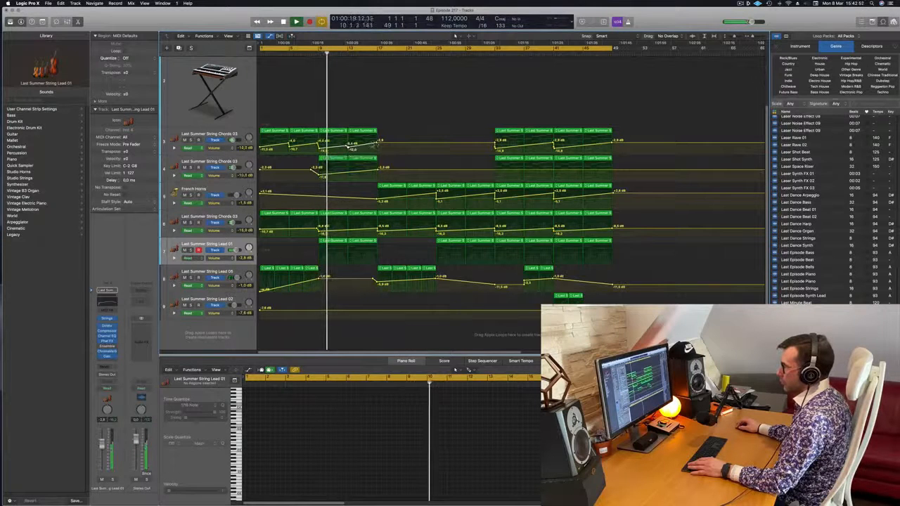
{"action": "left_click_drag", "start_coordinate": [377, 144], "coordinate": [377, 152]}
Step: Listen to String Lead 01 briefly in solo, restore the full mix, and stop playback
{"action": "left_click", "coordinate": [190, 249]}
{"action": "left_click", "coordinate": [190, 250]}
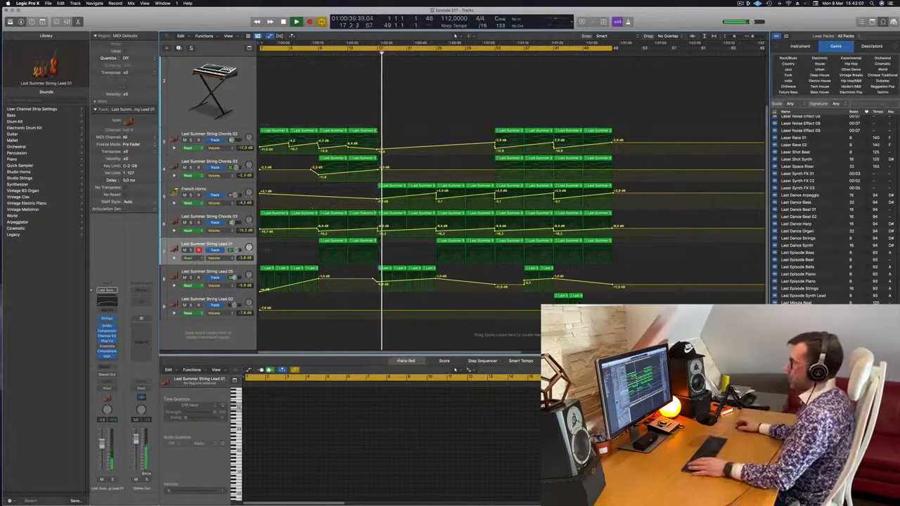
{"action": "key", "text": "space"}
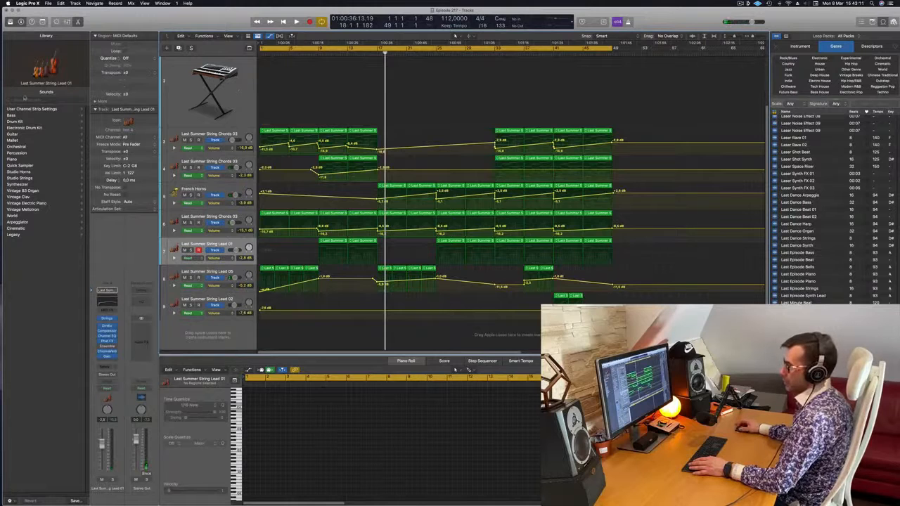
Step: Duplicate the String Lead 01 track without its regions and load the Orchestral Kit percussion patch on the duplicate
{"action": "left_click", "coordinate": [19, 146]}
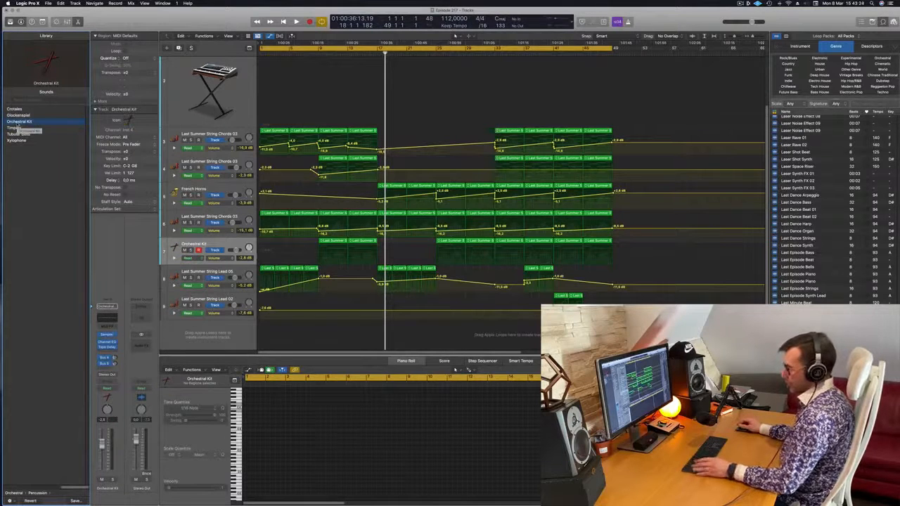
{"action": "key", "text": "super+z"}
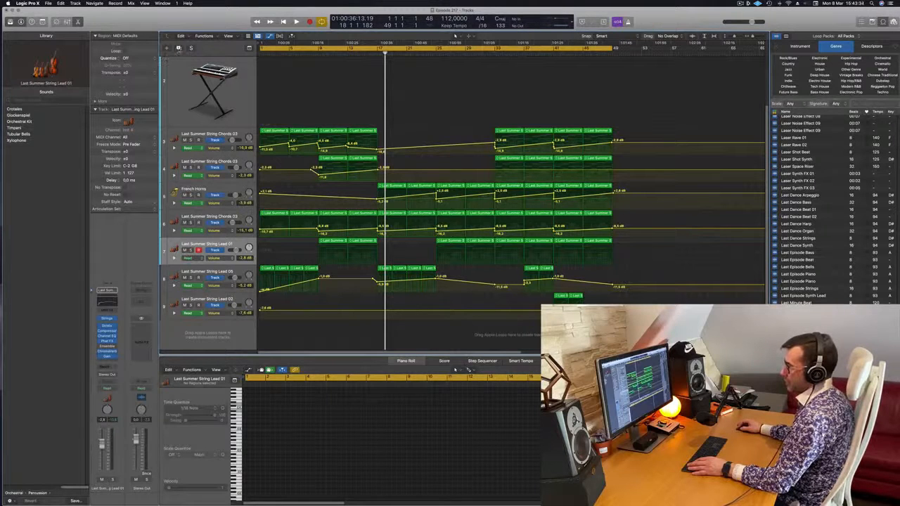
{"action": "key", "text": "super+d"}
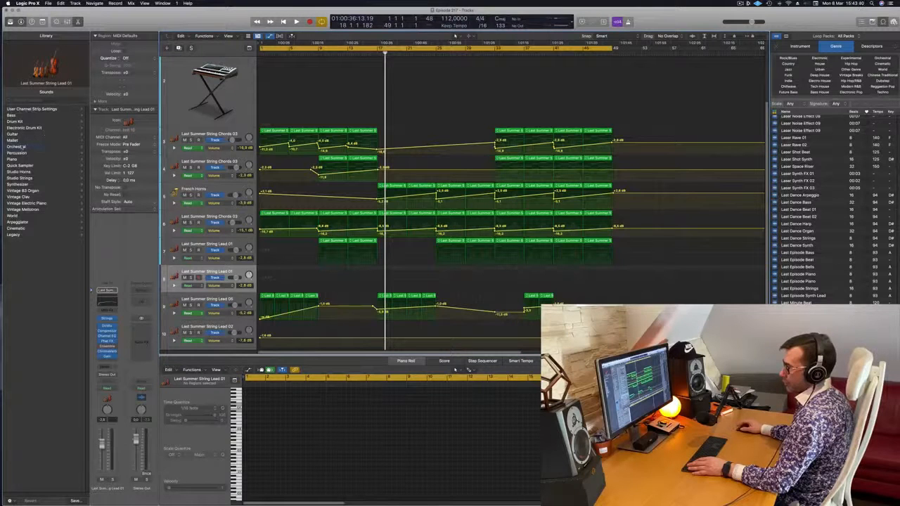
{"action": "left_click", "coordinate": [18, 147]}
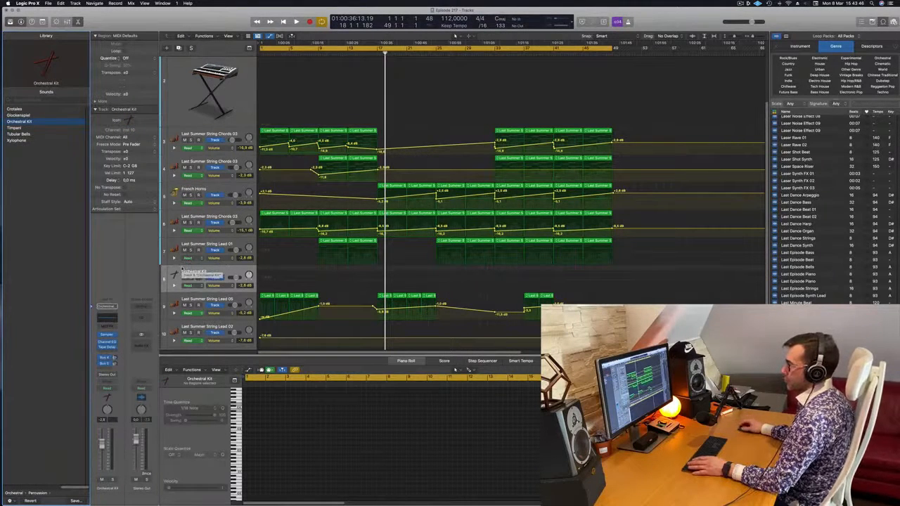
Step: Return to bar 1, open Musical Typing, and audition Orchestral Kit sounds, shifting the keyboard up to octave C1
{"action": "key", "text": "Return"}
{"action": "key", "text": "space"}
{"action": "key", "text": "Return"}
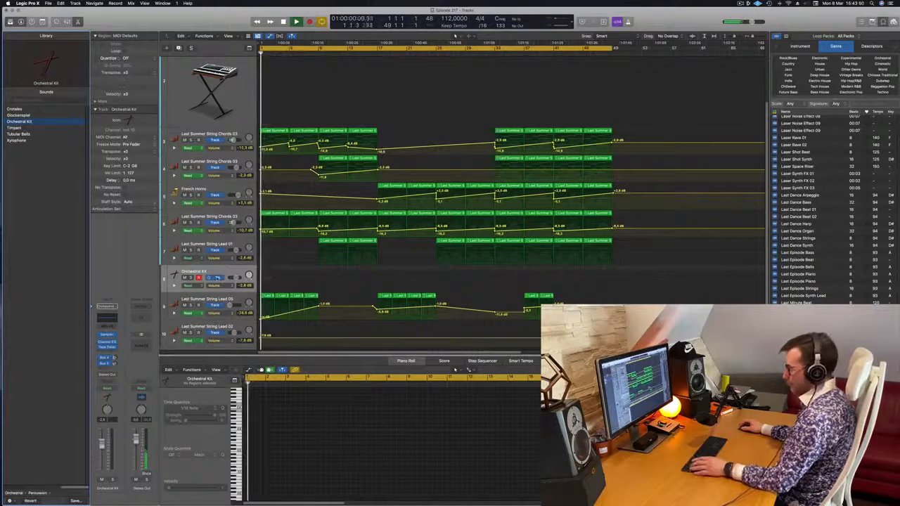
{"action": "key", "text": "super+k"}
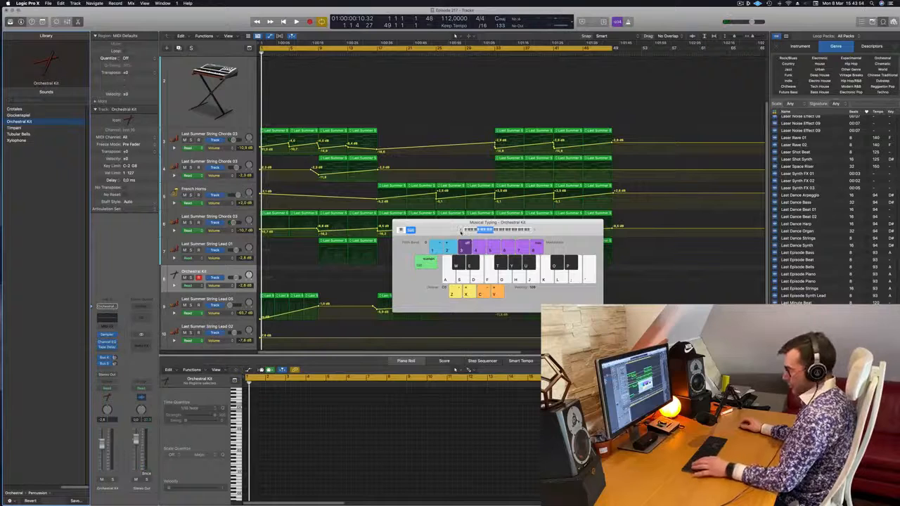
{"action": "key", "text": "a"}
{"action": "key", "text": "f"}
{"action": "key", "text": "k"}
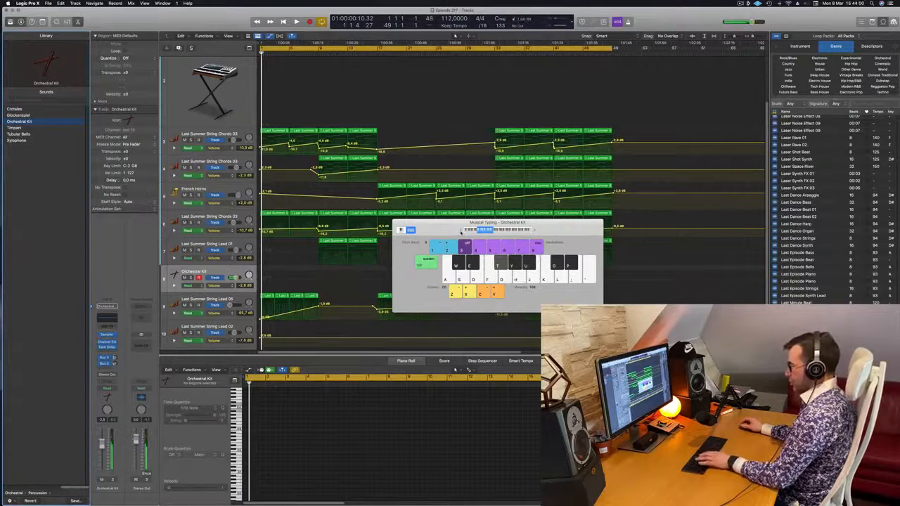
{"action": "key", "text": "u"}
{"action": "key", "text": "i"}
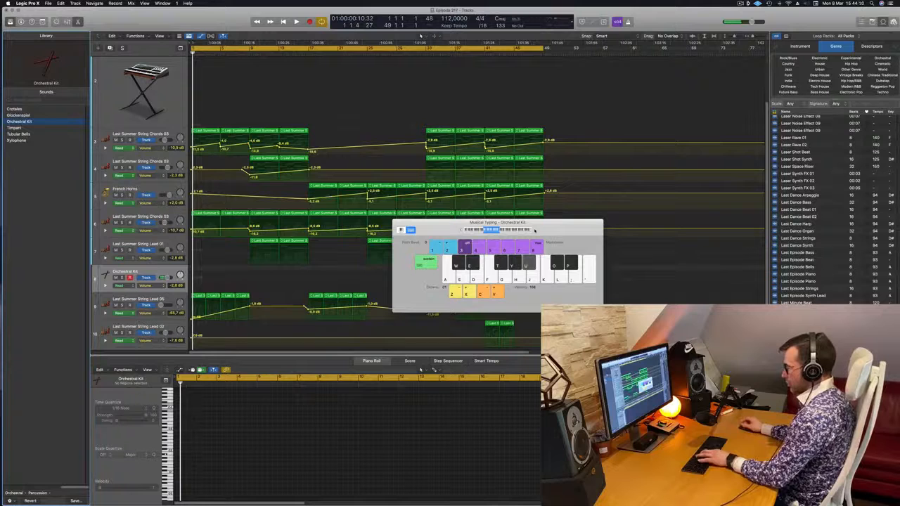
{"action": "key", "text": "i"}
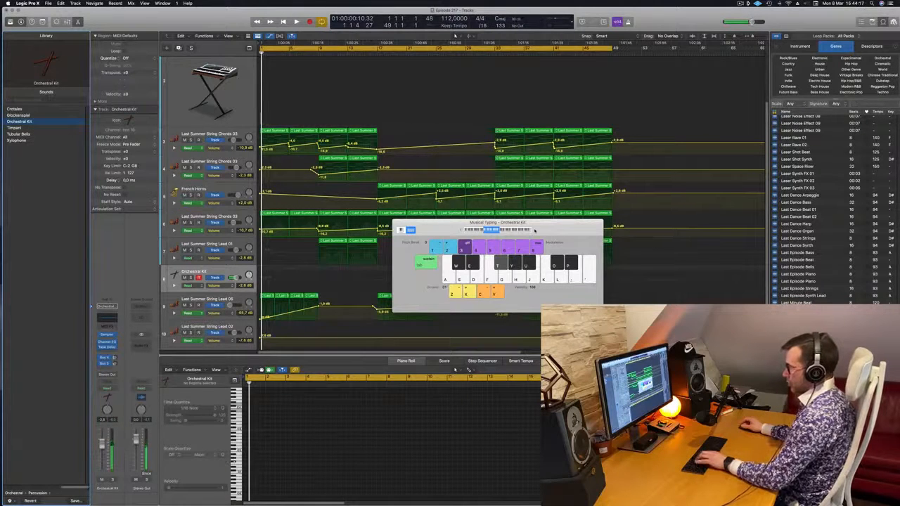
Step: Record one long held note at bar 1 on the Orchestral Kit track and play it back
{"action": "key", "text": "r"}
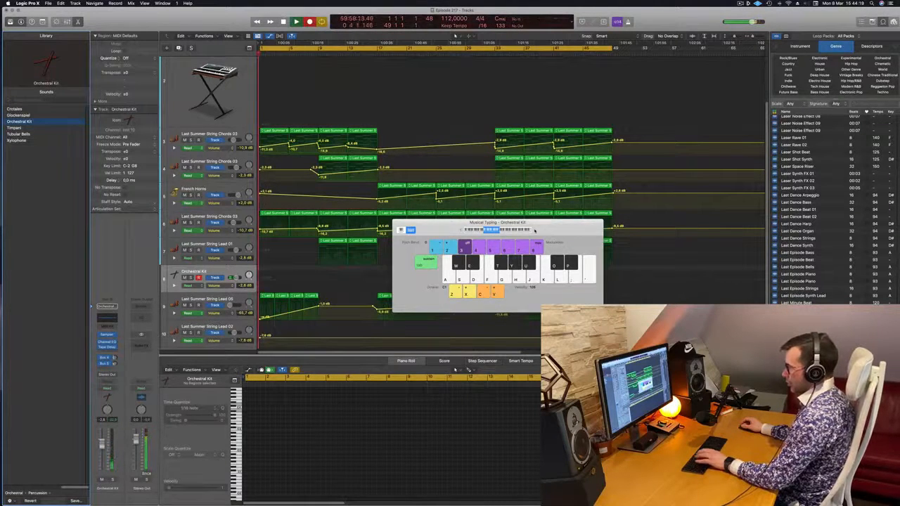
{"action": "key", "text": "a"}
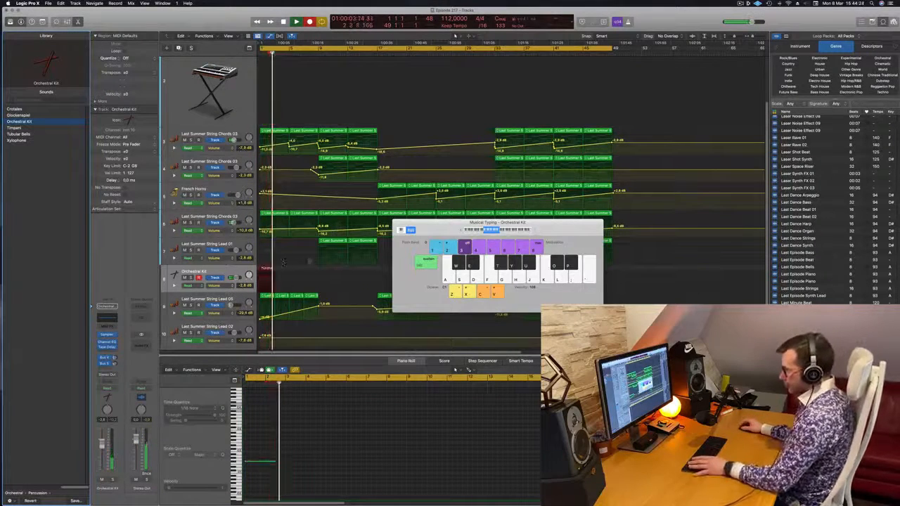
{"action": "key", "text": "space"}
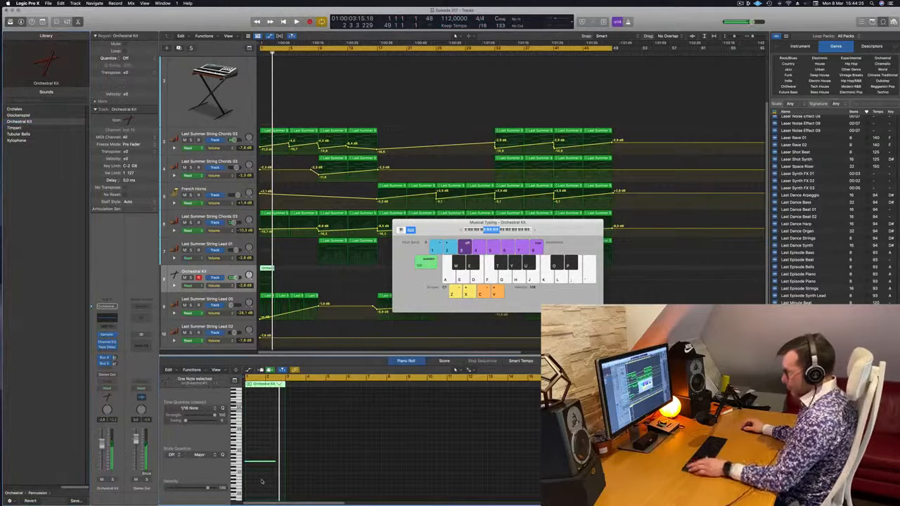
{"action": "key", "text": "space"}
{"action": "key", "text": "space"}
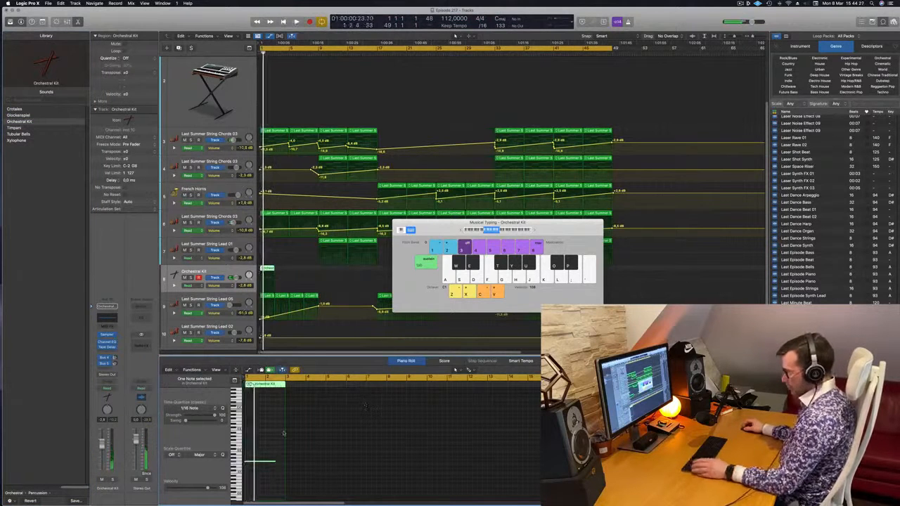
Step: Align the recorded Orchestral Kit note with the start of bar 1 in the Piano Roll and check it by playback
{"action": "key", "text": "z"}
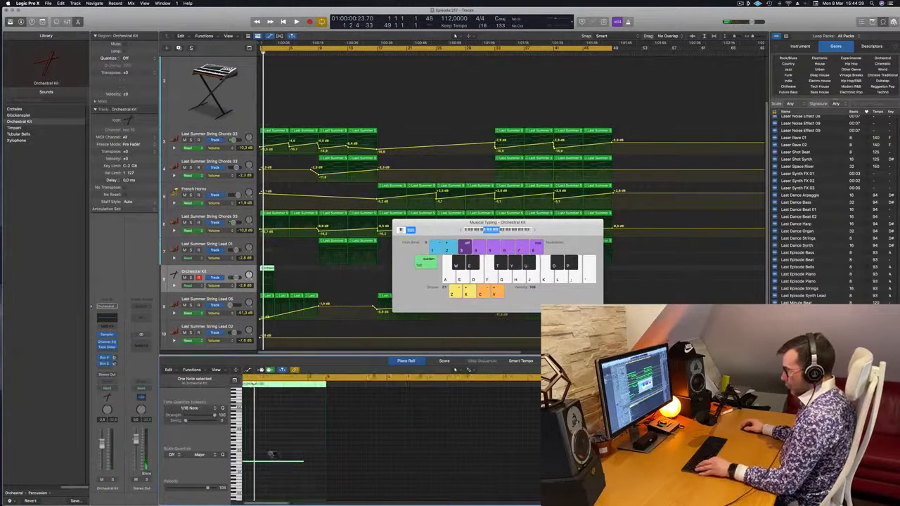
{"action": "left_click_drag", "start_coordinate": [265, 462], "coordinate": [276, 465]}
{"action": "key", "text": "space"}
{"action": "key", "text": "space"}
Step: Lower the Orchestral Kit track's volume to about -15 dB, close Musical Typing, and resume playback
{"action": "left_click_drag", "start_coordinate": [436, 229], "coordinate": [364, 229]}
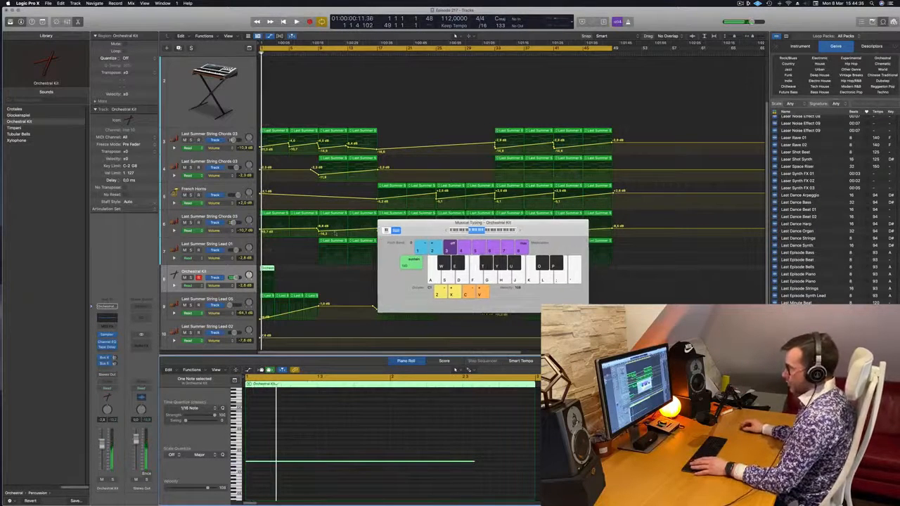
{"action": "key", "text": "space"}
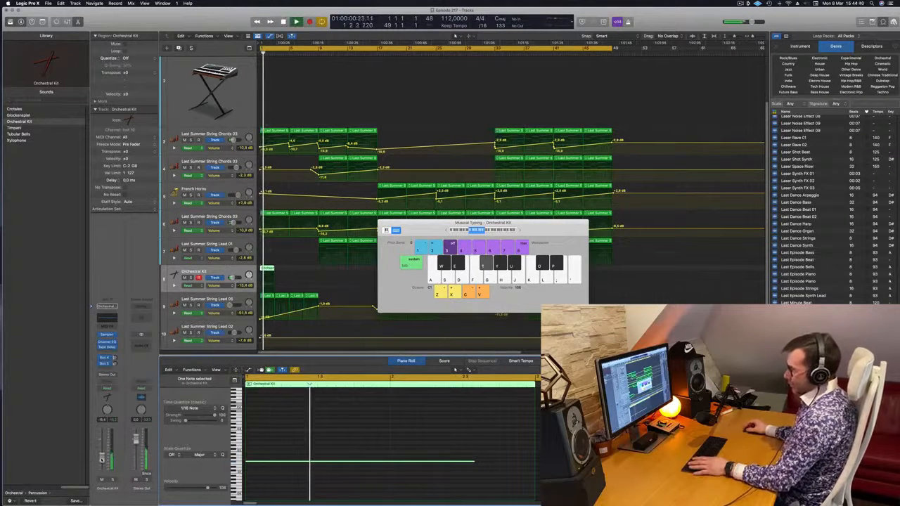
{"action": "left_click_drag", "start_coordinate": [434, 229], "coordinate": [417, 233]}
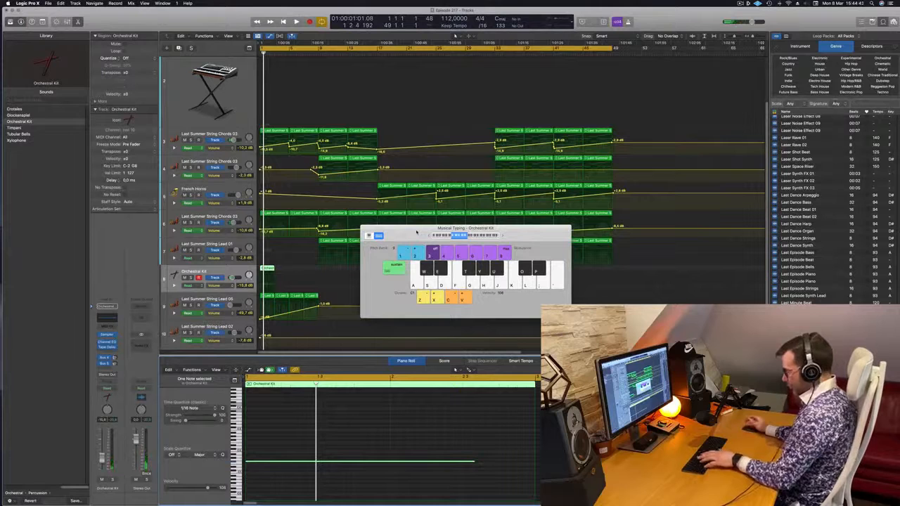
{"action": "key", "text": "super+k"}
{"action": "key", "text": "space"}
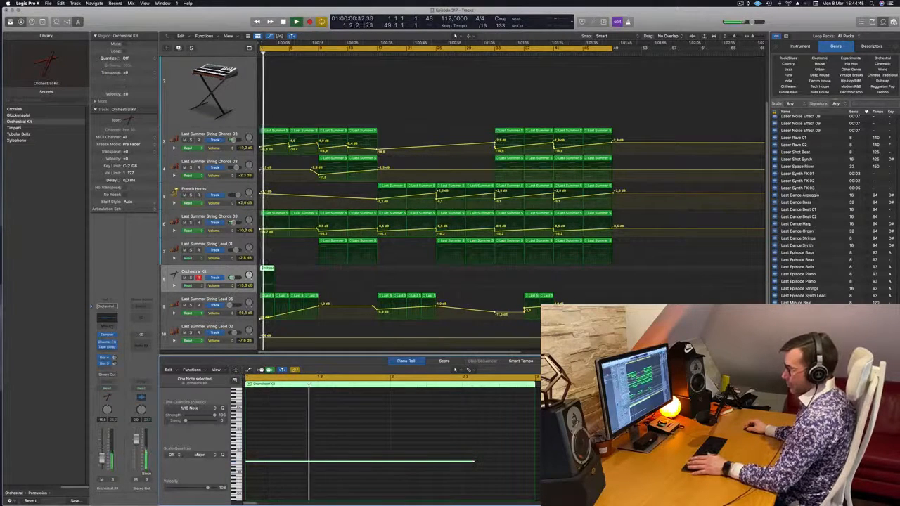
Step: Lower the String Lead 05 volume automation point at bar 9
{"action": "scroll", "coordinate": [399, 318], "scroll_direction": "left", "scroll_amount": 5}
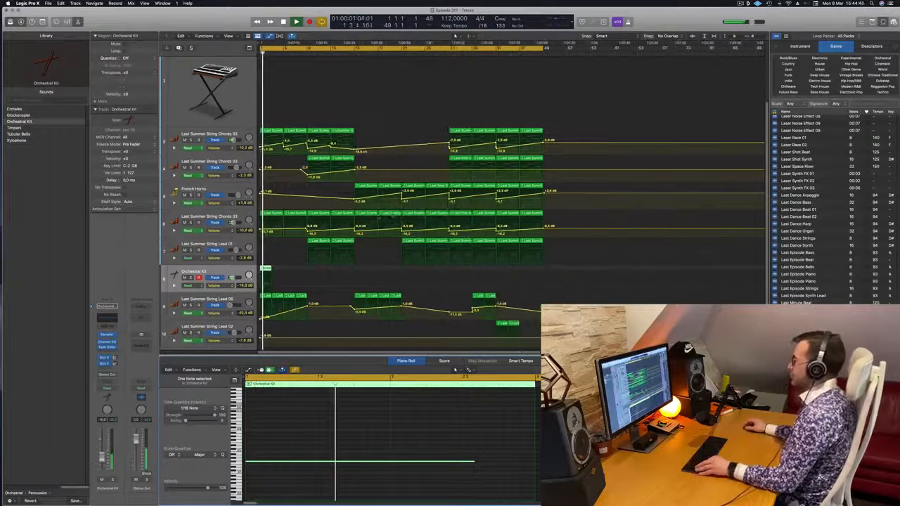
{"action": "scroll", "coordinate": [399, 318], "scroll_direction": "right", "scroll_amount": 2}
{"action": "scroll", "coordinate": [399, 318], "scroll_direction": "right", "scroll_amount": 3}
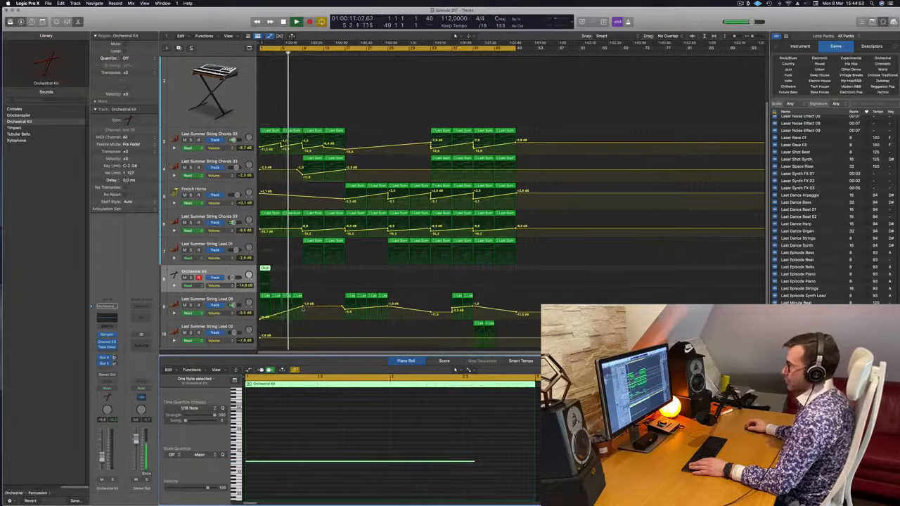
{"action": "left_click_drag", "start_coordinate": [303, 305], "coordinate": [304, 312]}
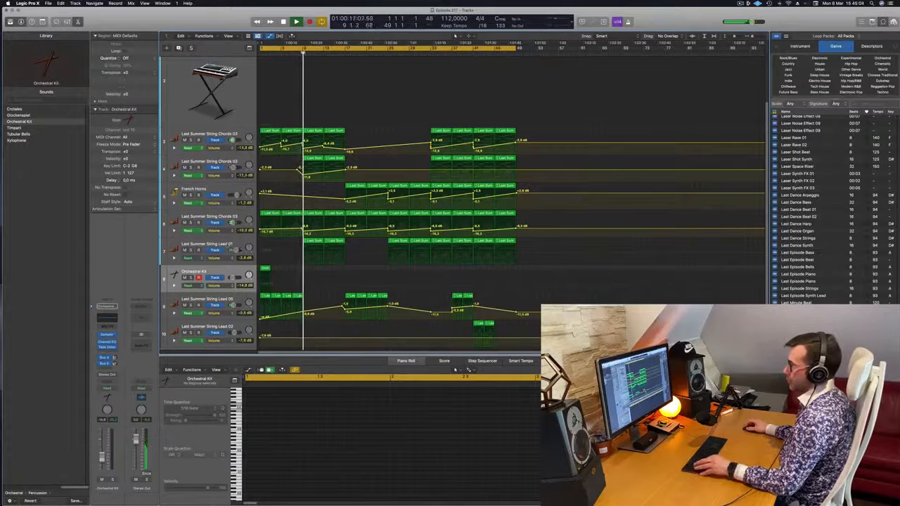
Step: Replay from before bar 9 and lower the volume automation between bars 9 and 17 on the first two String Chords 03 tracks
{"action": "key", "text": "super+Left"}
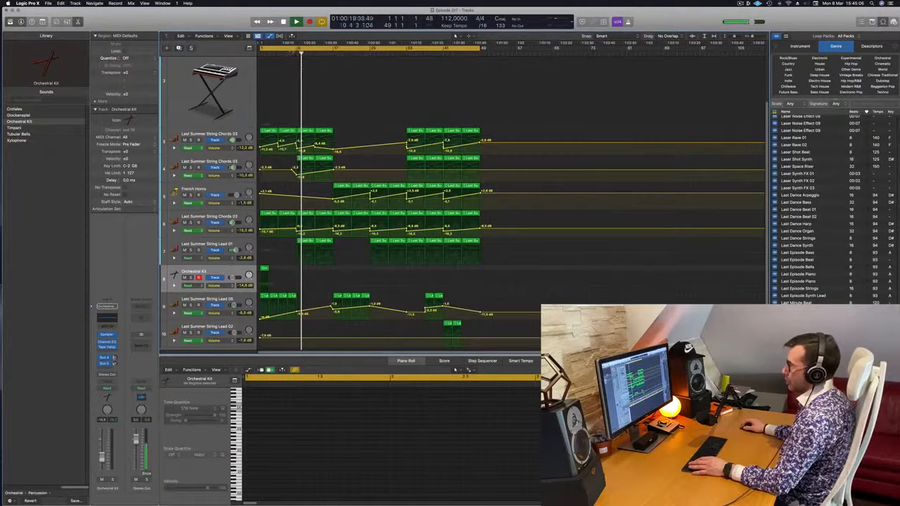
{"action": "left_click", "coordinate": [290, 52]}
{"action": "left_click_drag", "start_coordinate": [297, 147], "coordinate": [297, 152]}
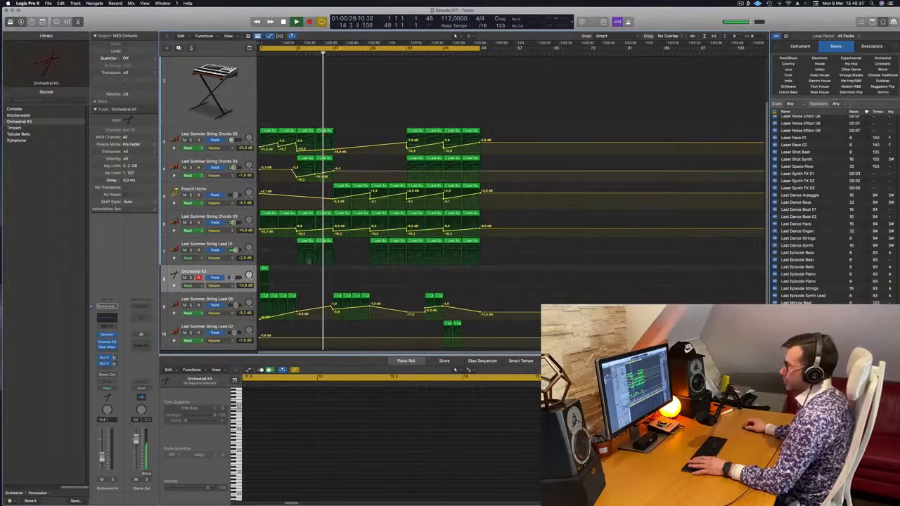
Step: Shape the String Lead 01 volume automation with a rise between bars 13 and 17 and a drop to -6.0 dB just before bar 25
{"action": "left_click", "coordinate": [320, 255]}
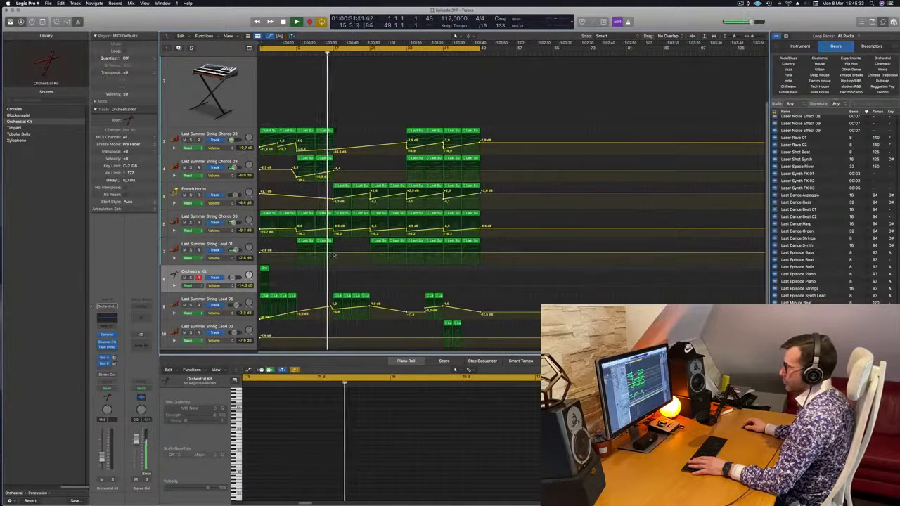
{"action": "left_click_drag", "start_coordinate": [320, 255], "coordinate": [336, 250]}
{"action": "left_click", "coordinate": [310, 54]}
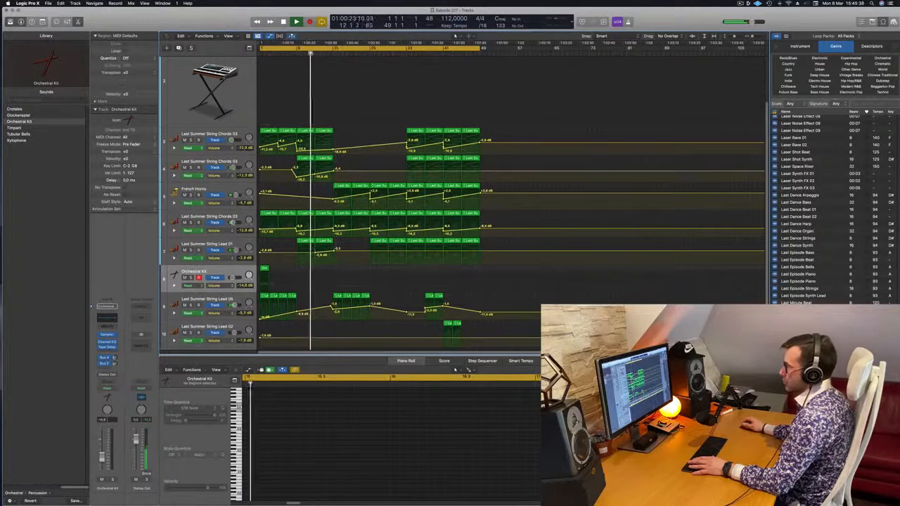
{"action": "left_click", "coordinate": [367, 253]}
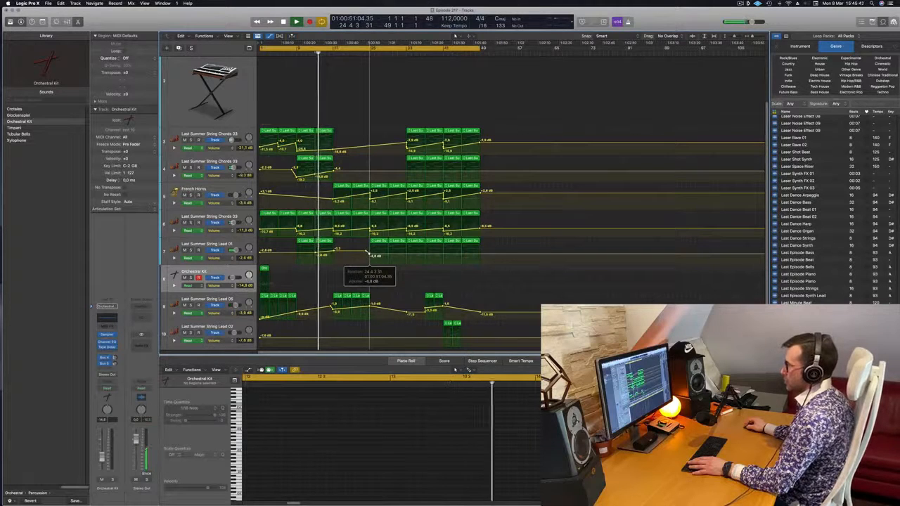
Step: Add a send to Bus 1 on the String Lead 01 track and replay from about bar 13
{"action": "left_click", "coordinate": [238, 247]}
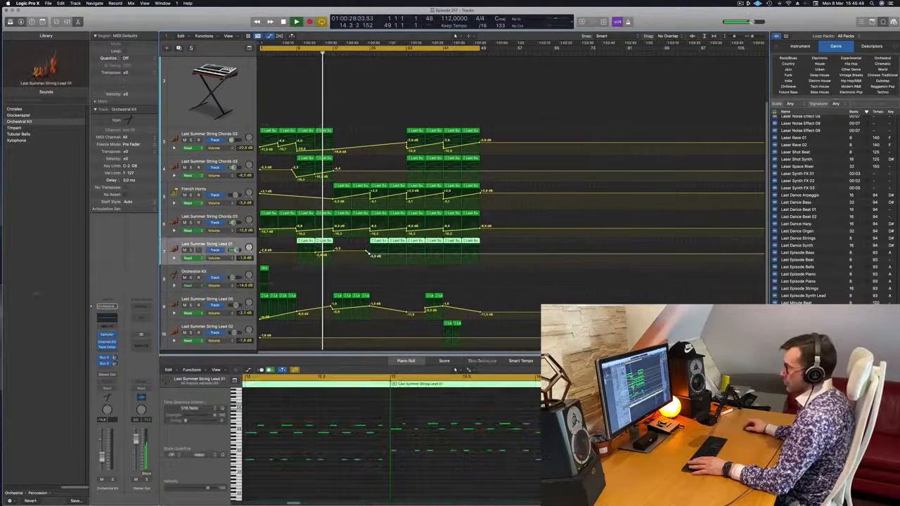
{"action": "left_click", "coordinate": [106, 367]}
{"action": "mouse_move", "coordinate": [103, 374]}
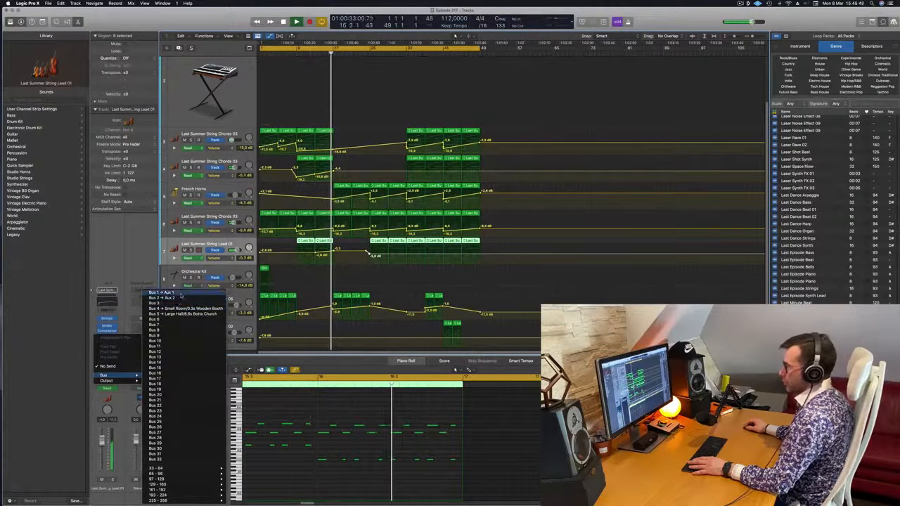
{"action": "left_click", "coordinate": [162, 293]}
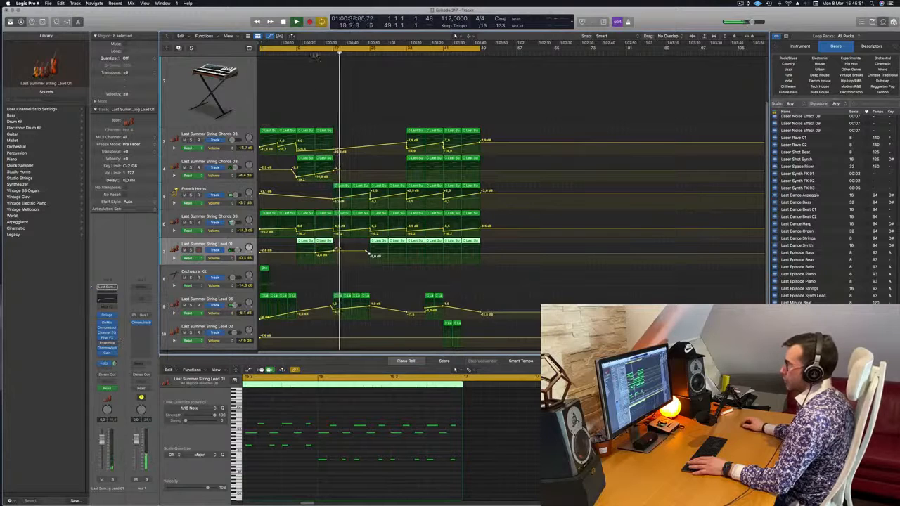
{"action": "left_click", "coordinate": [315, 56]}
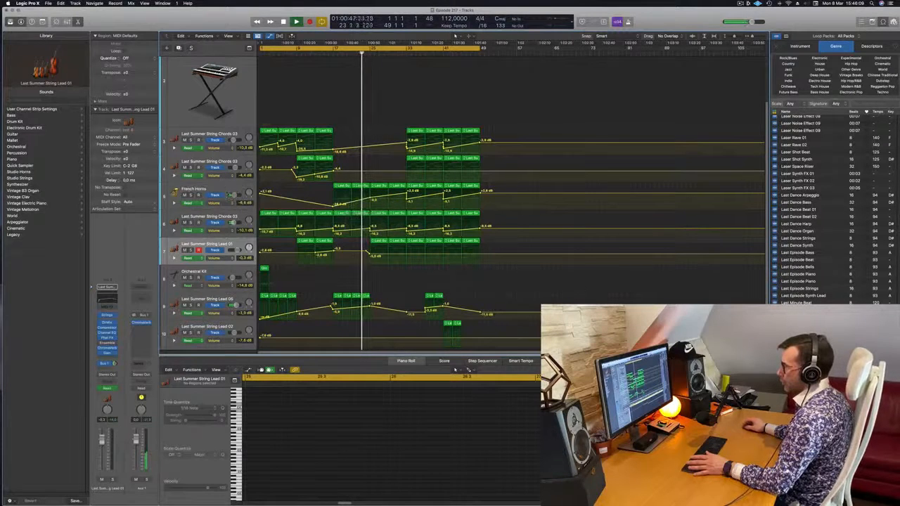
Step: Adjust the French Horns volume automation at bar 25 so it drops to about -5.4 dB
{"action": "left_click", "coordinate": [210, 189]}
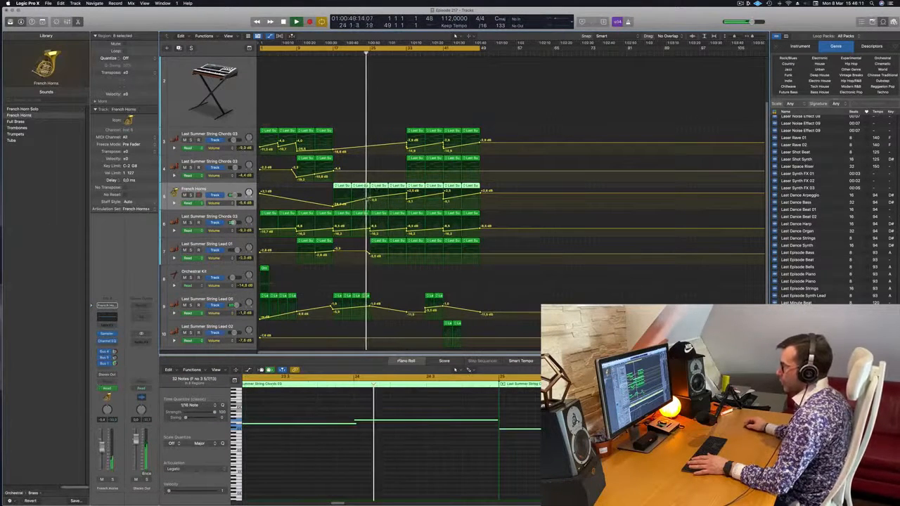
{"action": "left_click_drag", "start_coordinate": [371, 200], "coordinate": [373, 197]}
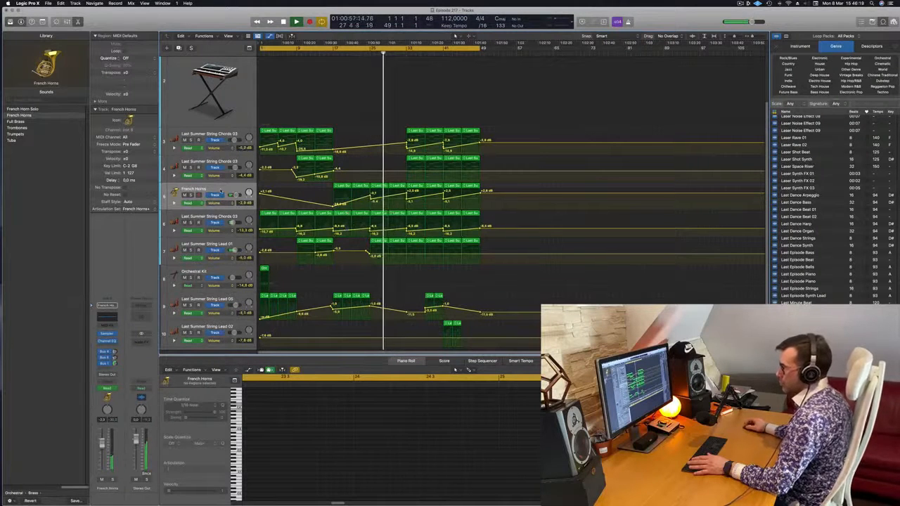
{"action": "left_click", "coordinate": [221, 192]}
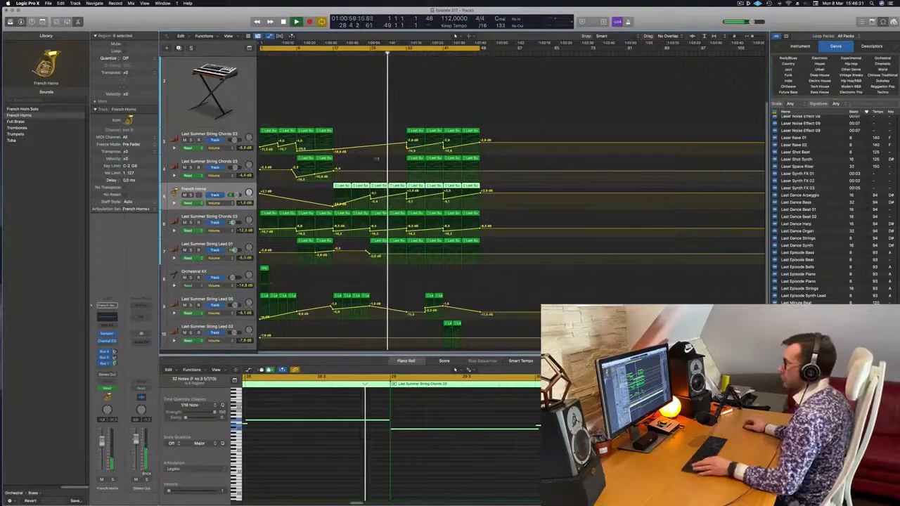
Step: Add volume automation on the second String Chords 03 track, rising to about -4.4 dB at bar 41
{"action": "scroll", "coordinate": [355, 153], "scroll_direction": "left", "scroll_amount": 1}
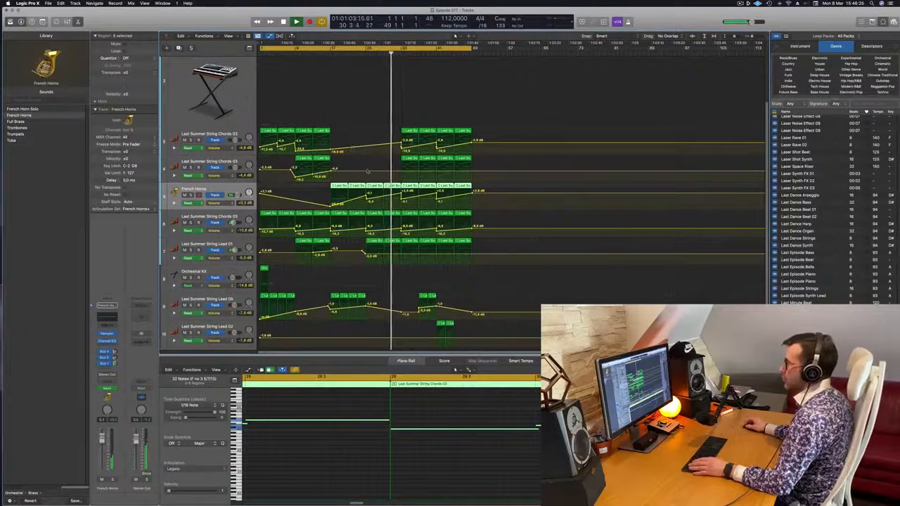
{"action": "scroll", "coordinate": [367, 171], "scroll_direction": "up", "scroll_amount": 3}
{"action": "scroll", "coordinate": [376, 144], "scroll_direction": "left", "scroll_amount": 2}
{"action": "scroll", "coordinate": [367, 144], "scroll_direction": "down", "scroll_amount": 2}
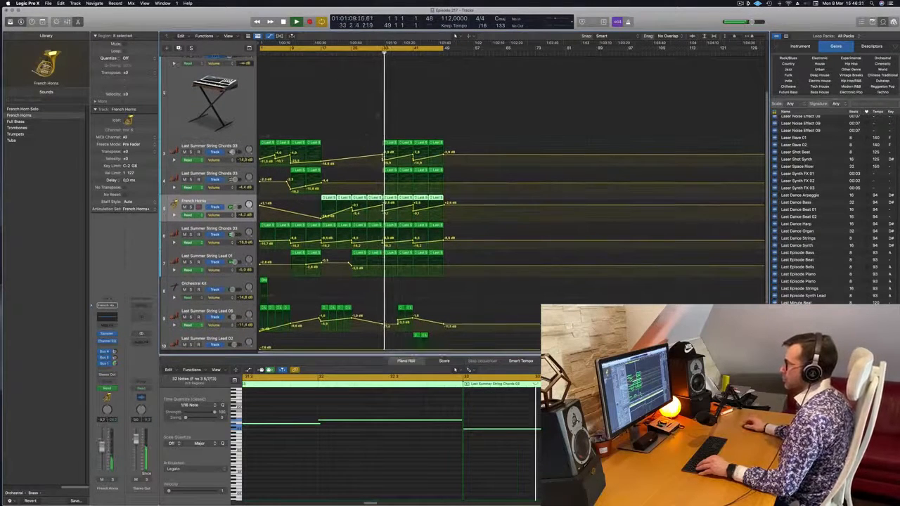
{"action": "left_click", "coordinate": [413, 184]}
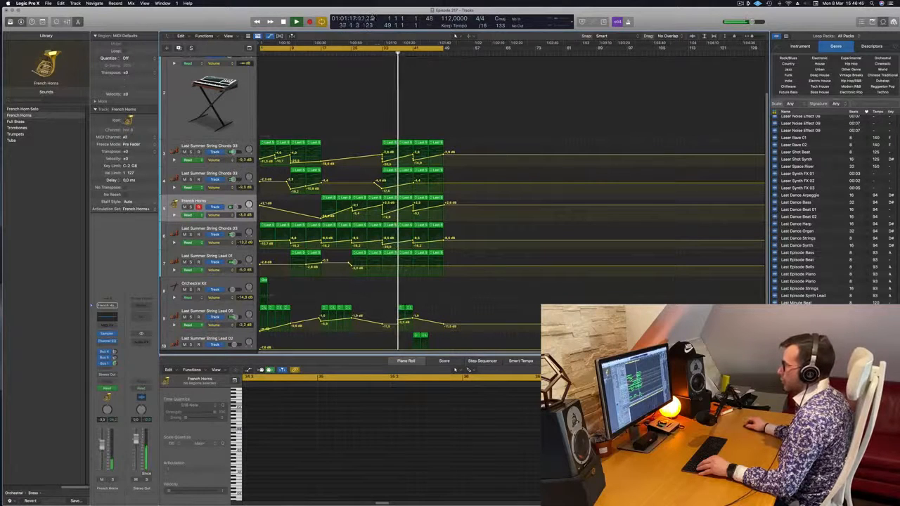
Step: Replay from bar 33 and dip the String Lead 01 volume automation to about -14 dB at bar 37, rising again by bar 41
{"action": "key", "text": "comma"}
{"action": "key", "text": "comma"}
{"action": "key", "text": "comma"}
{"action": "key", "text": "comma"}
{"action": "key", "text": "comma"}
{"action": "key", "text": "comma"}
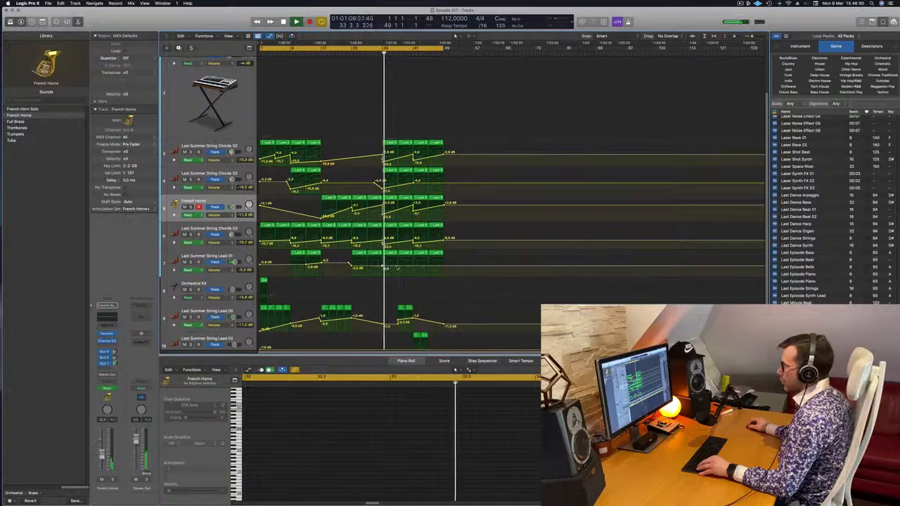
{"action": "left_click_drag", "start_coordinate": [396, 268], "coordinate": [398, 272]}
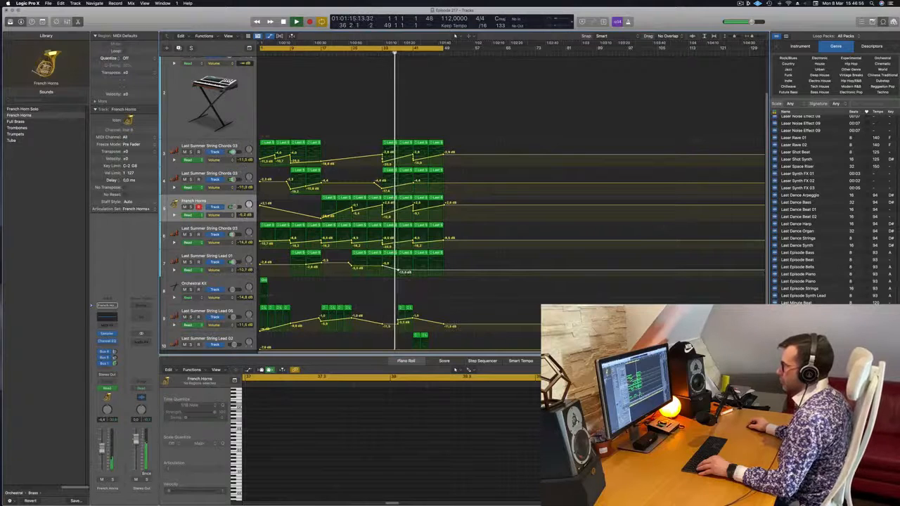
{"action": "left_click_drag", "start_coordinate": [412, 271], "coordinate": [415, 265]}
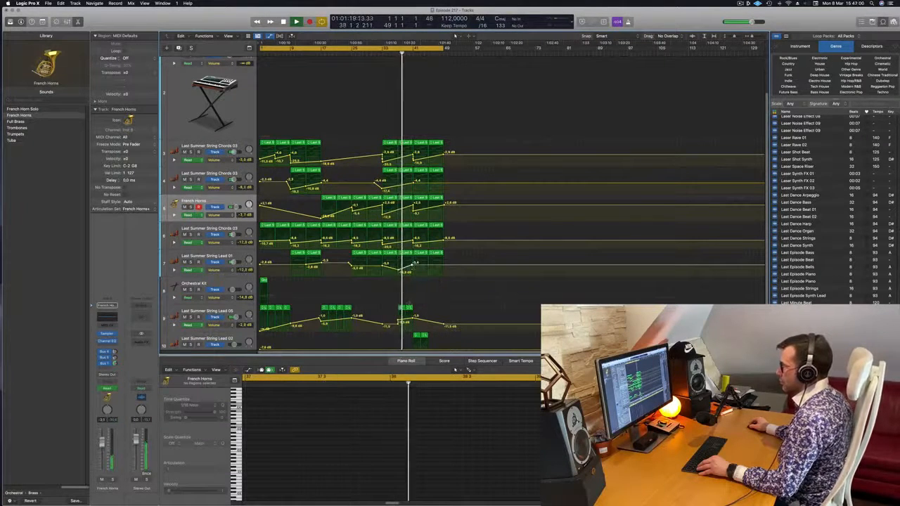
Step: Delete the two String Lead 05 regions between bars 37 and 41, and drop the String Lead 01 volume automation to about -29.4 dB at bar 41
{"action": "left_click_drag", "start_coordinate": [424, 307], "coordinate": [395, 310]}
{"action": "key", "text": "BackSpace"}
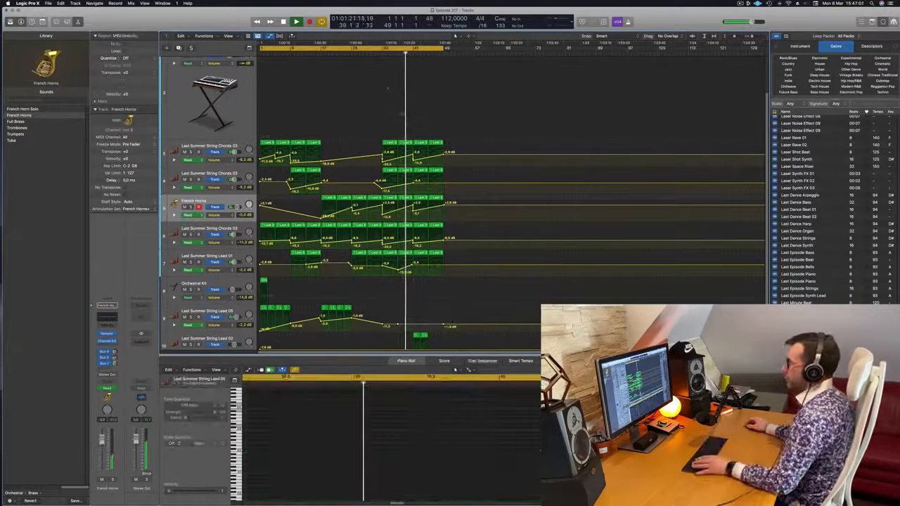
{"action": "left_click", "coordinate": [379, 54]}
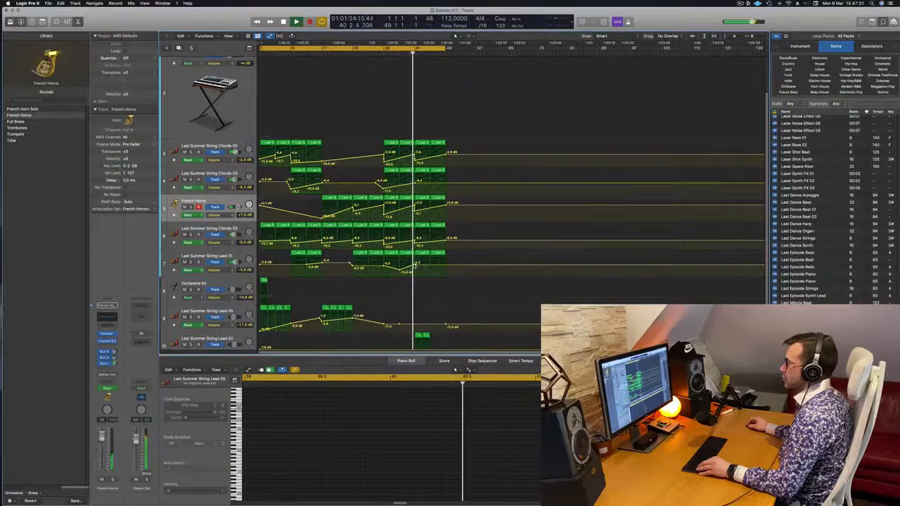
{"action": "left_click_drag", "start_coordinate": [416, 265], "coordinate": [417, 273]}
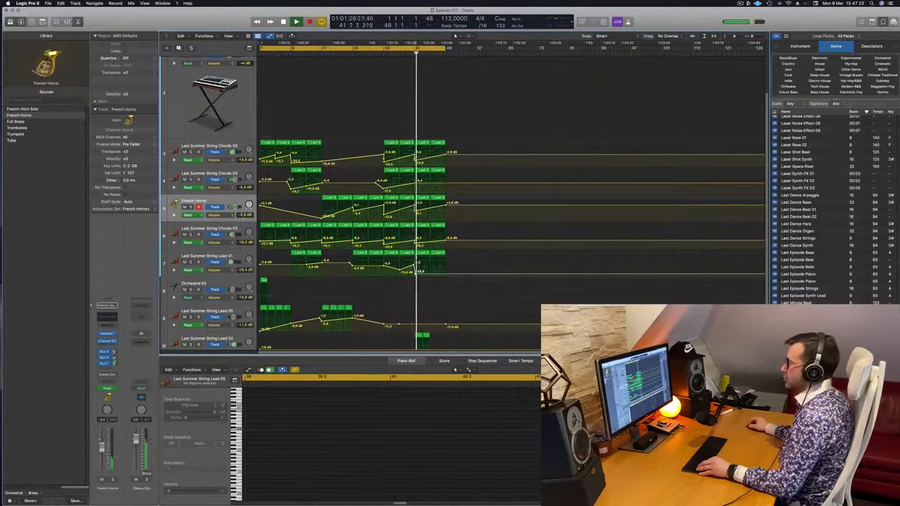
Step: Copy the Orchestral Kit region from bar 1 to bar 45
{"action": "scroll", "coordinate": [418, 276], "scroll_direction": "down", "scroll_amount": 2}
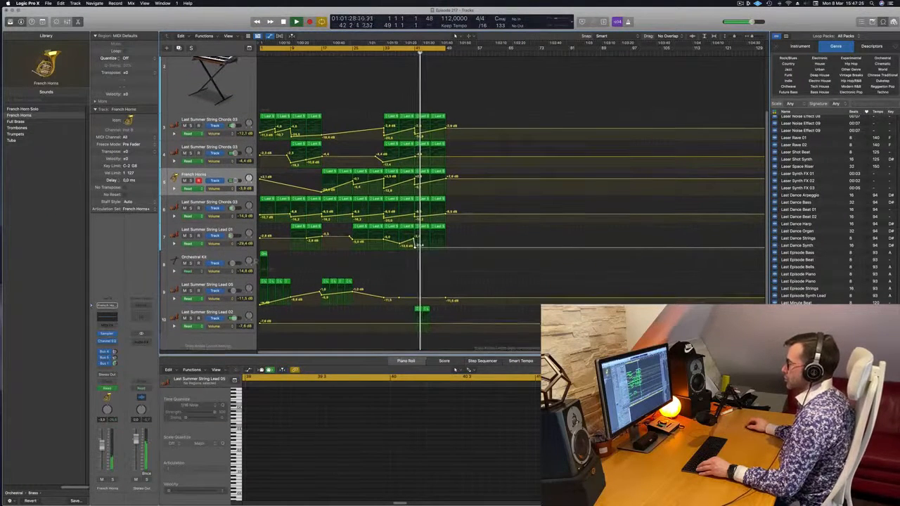
{"action": "left_click_drag", "start_coordinate": [264, 256], "coordinate": [433, 265]}
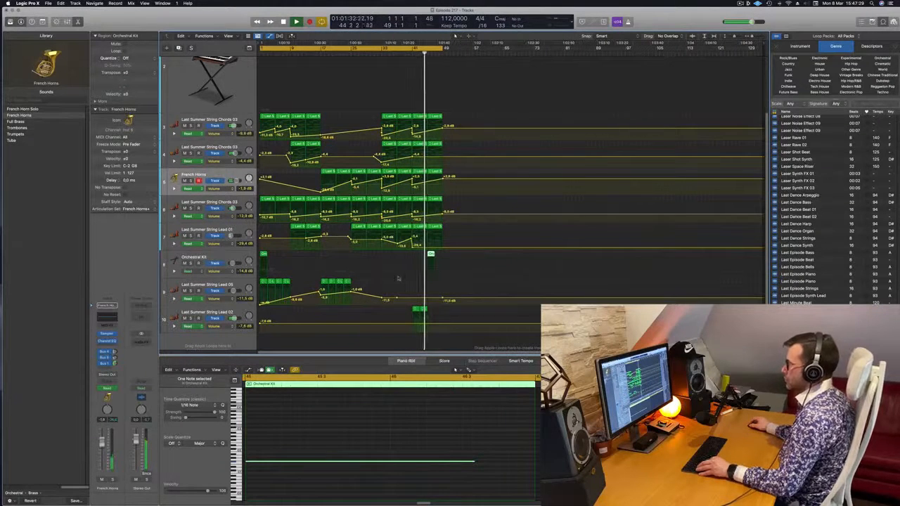
Step: Add a volume point at bar 45 on the first String Chords 03 track and delete the last regions of the top two String Chords 03 tracks
{"action": "scroll", "coordinate": [429, 232], "scroll_direction": "up", "scroll_amount": 4}
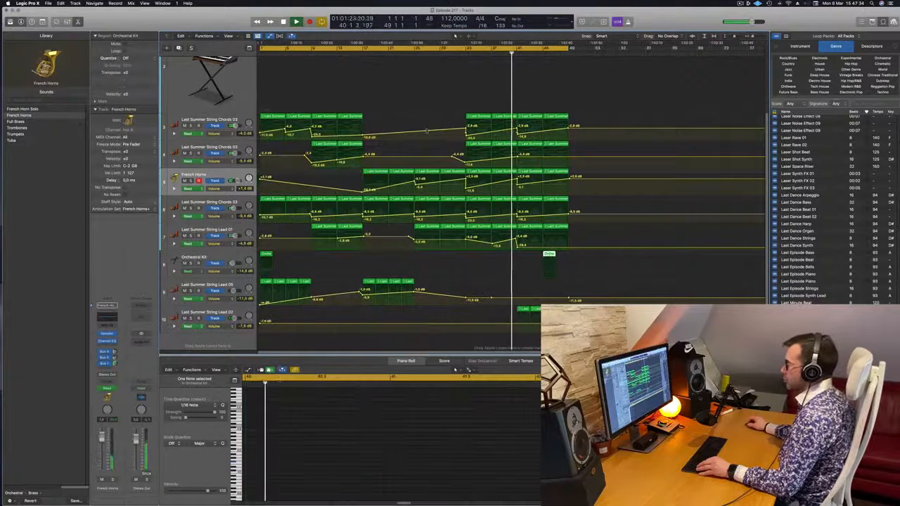
{"action": "left_click", "coordinate": [543, 131]}
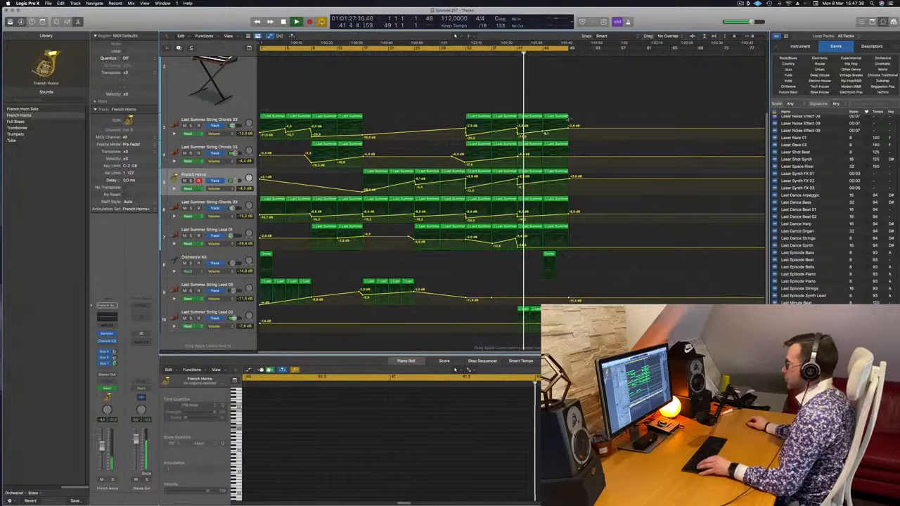
{"action": "left_click", "coordinate": [566, 117]}
{"action": "key", "text": "Delete"}
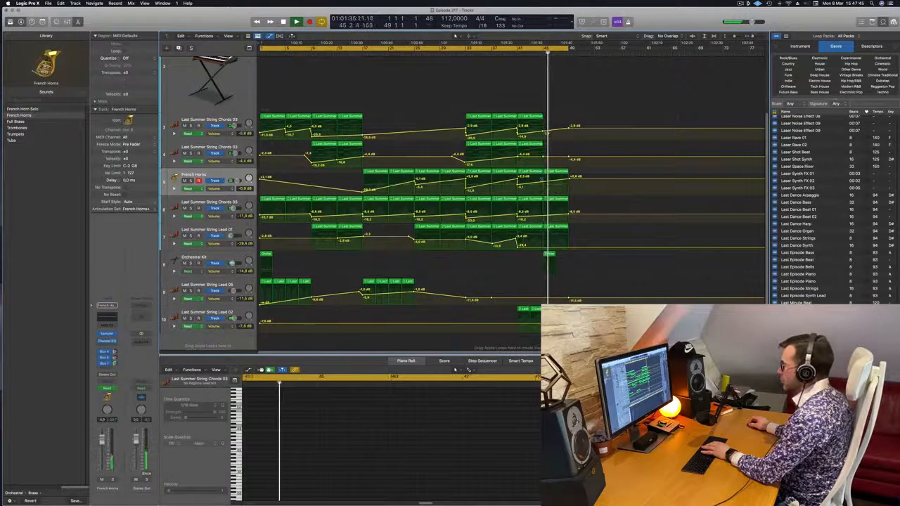
Step: Copy the bar 45 regions of French Horns, the third String Chords 03 track and String Lead 01 to bar 49
{"action": "left_click", "coordinate": [563, 172]}
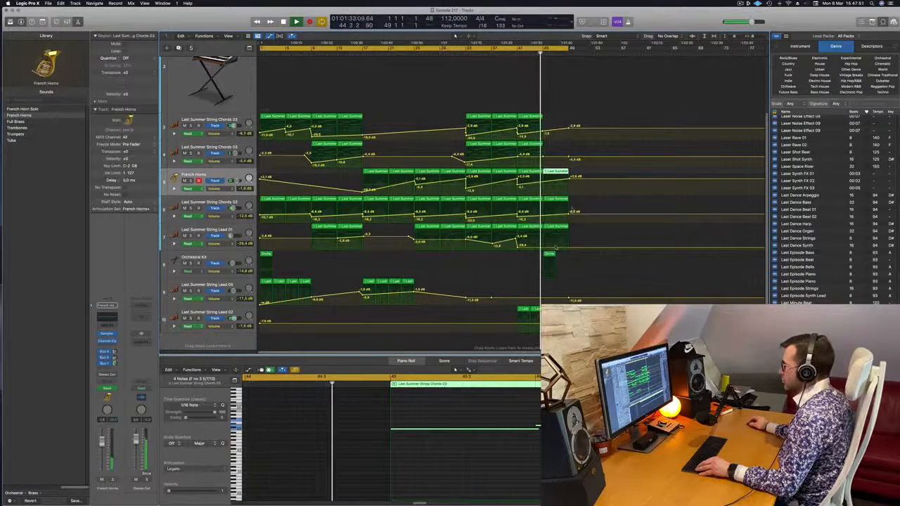
{"action": "left_click_drag", "start_coordinate": [575, 180], "coordinate": [552, 241]}
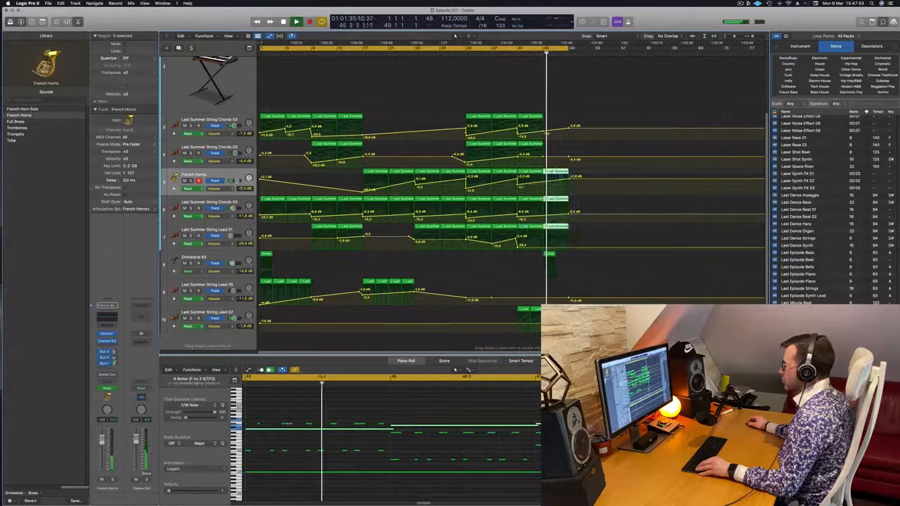
{"action": "left_click_drag", "start_coordinate": [556, 171], "coordinate": [580, 174]}
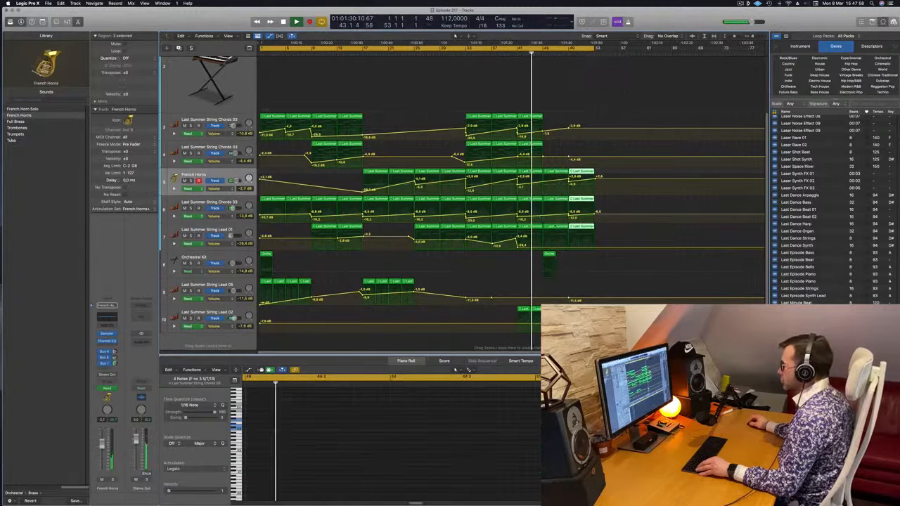
Step: Level the third String Chords 03 track's volume automation after bar 49 and raise String Lead 01 to about -17.1 dB at bar 49 and -15.4 dB at bar 53
{"action": "left_click", "coordinate": [598, 212]}
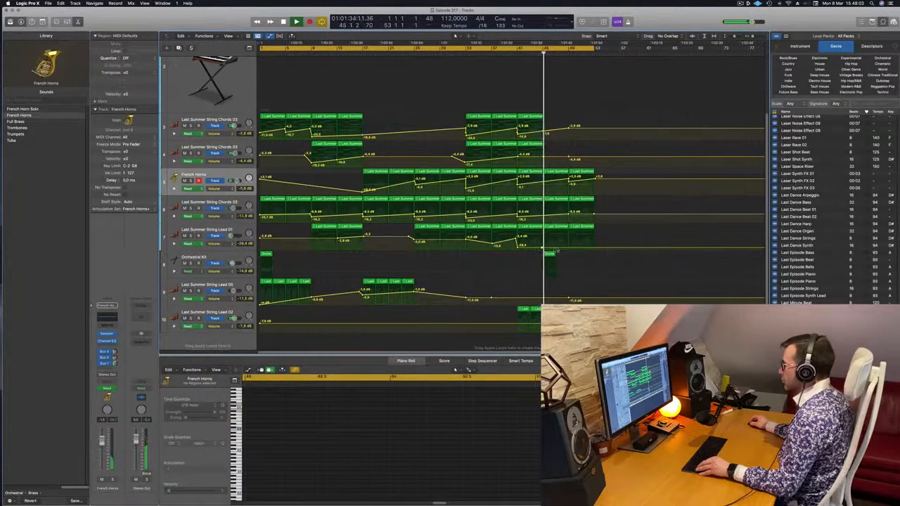
{"action": "left_click_drag", "start_coordinate": [570, 251], "coordinate": [570, 244]}
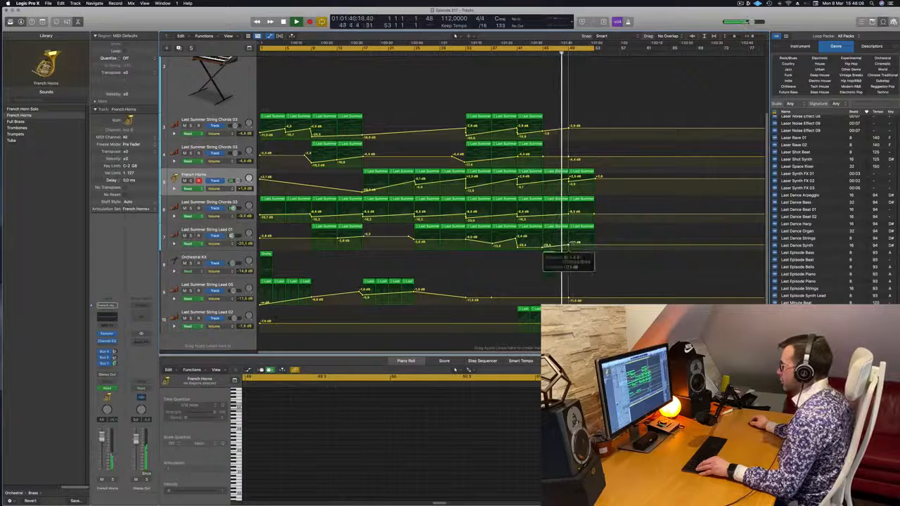
{"action": "left_click_drag", "start_coordinate": [593, 245], "coordinate": [593, 244]}
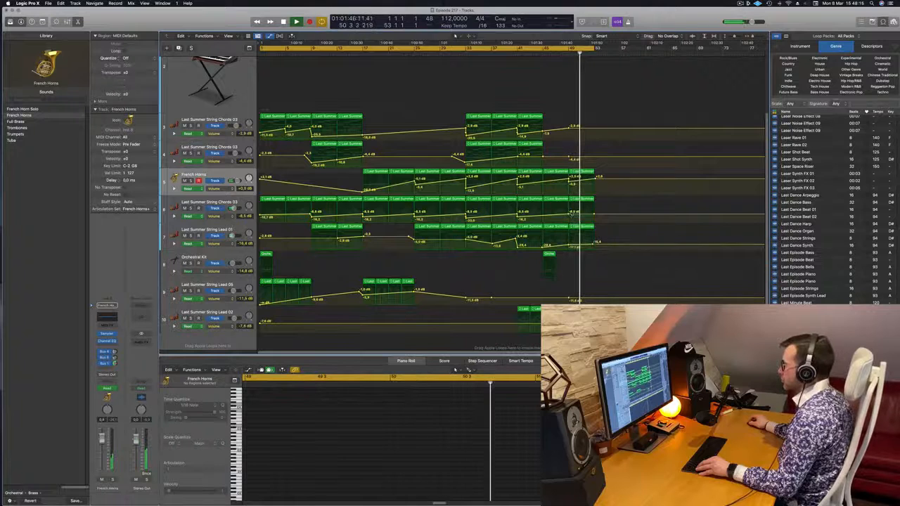
Step: Copy the bar 49 regions of French Horns, the third String Chords 03 track and String Lead 01 to bar 53
{"action": "left_click_drag", "start_coordinate": [603, 182], "coordinate": [586, 241]}
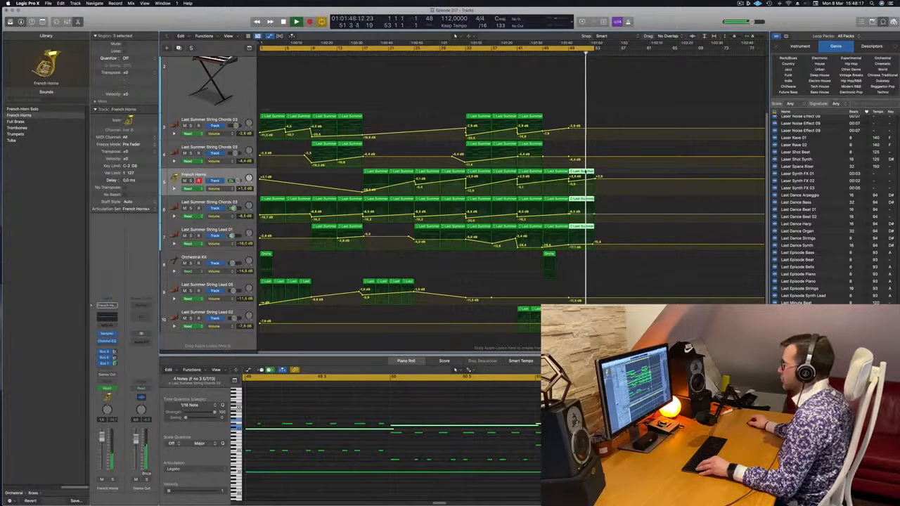
{"action": "left_click_drag", "start_coordinate": [586, 177], "coordinate": [622, 177]}
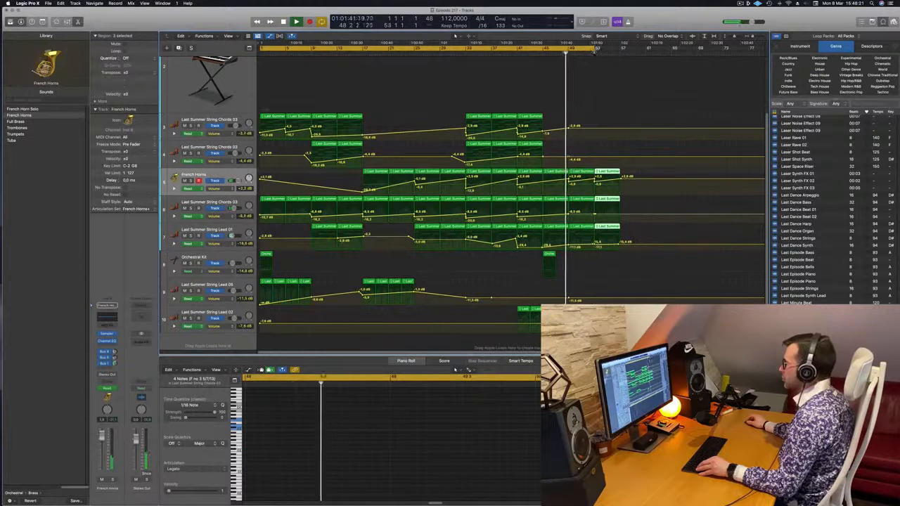
Step: Extend the cycle range to bar 57 and restart playback from bar 1
{"action": "left_click", "coordinate": [623, 55]}
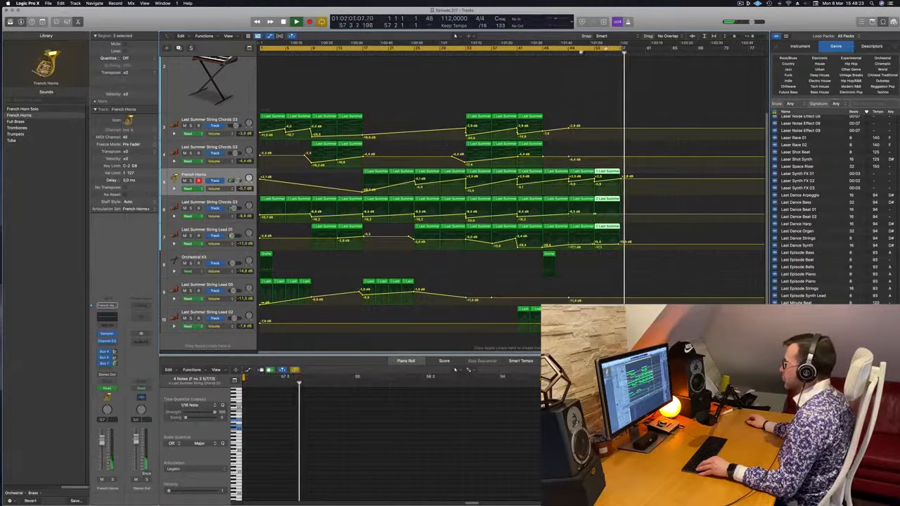
{"action": "key", "text": "space"}
{"action": "key", "text": "space"}
{"action": "left_click_drag", "start_coordinate": [618, 48], "coordinate": [616, 49]}
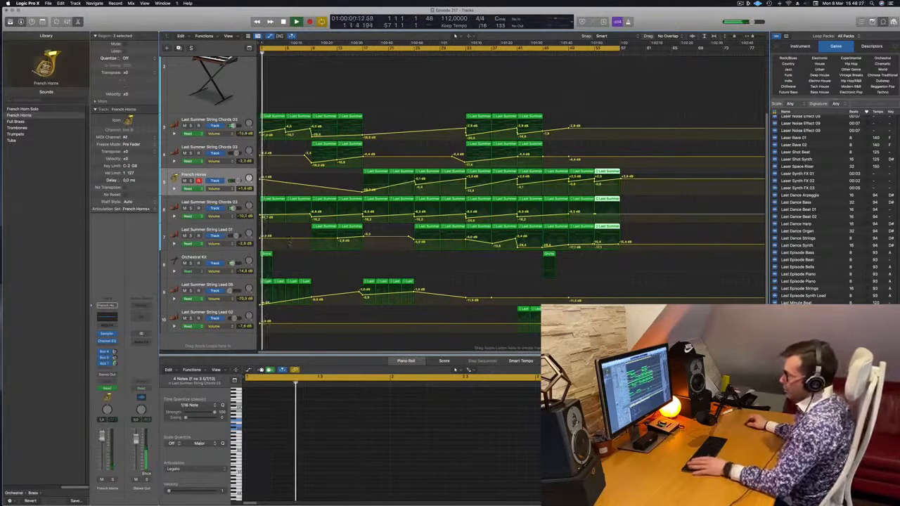
Step: Add a Bus 1 send on the Orchestral Kit track and replay the opening to hear it
{"action": "left_click", "coordinate": [195, 259]}
{"action": "key", "text": "space"}
{"action": "key", "text": "space"}
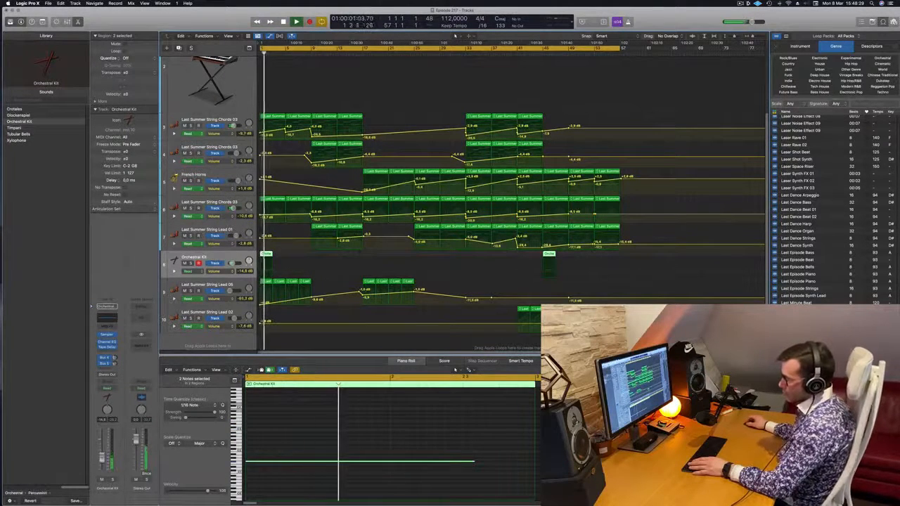
{"action": "left_click", "coordinate": [103, 368]}
{"action": "mouse_move", "coordinate": [106, 377]}
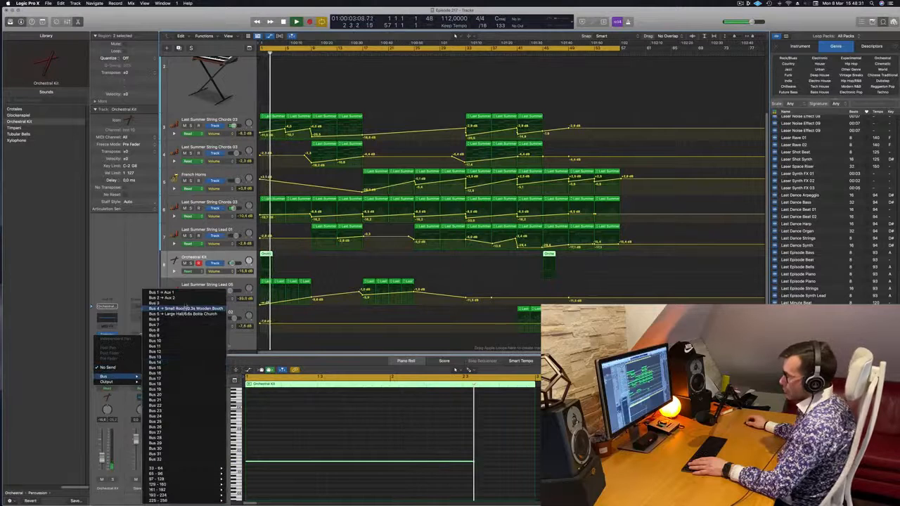
{"action": "left_click", "coordinate": [168, 292]}
{"action": "key", "text": "space"}
{"action": "key", "text": "space"}
{"action": "key", "text": "space"}
{"action": "key", "text": "space"}
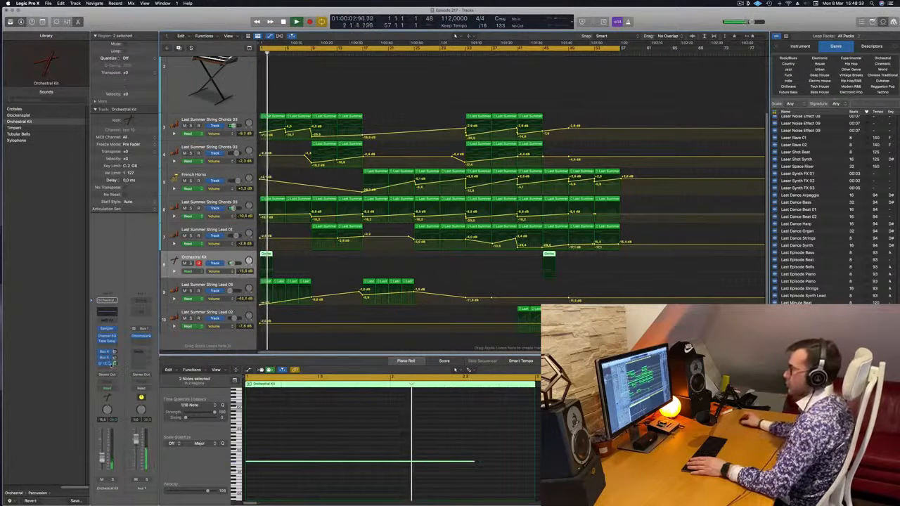
{"action": "key", "text": "space"}
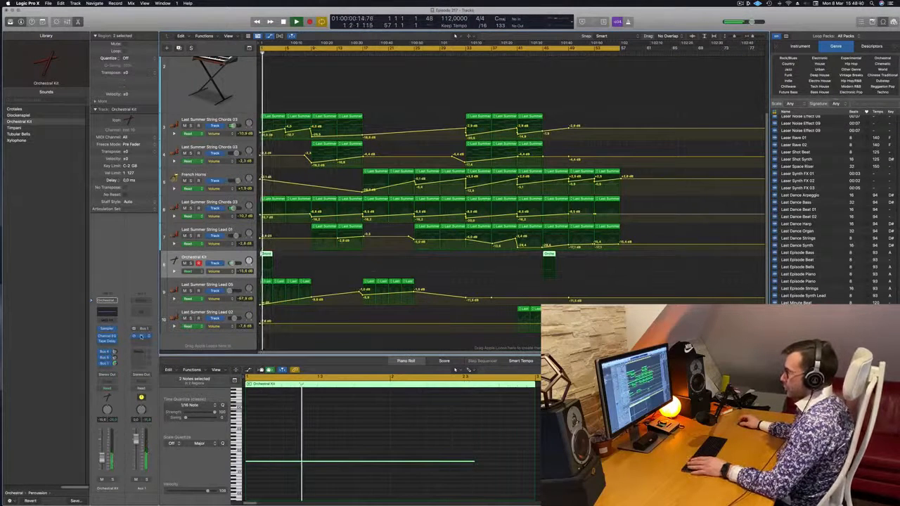
Step: Set the decay to 3.90 s and the density to 90% in the ChromaVerb reverb on Aux 1
{"action": "left_click", "coordinate": [141, 336]}
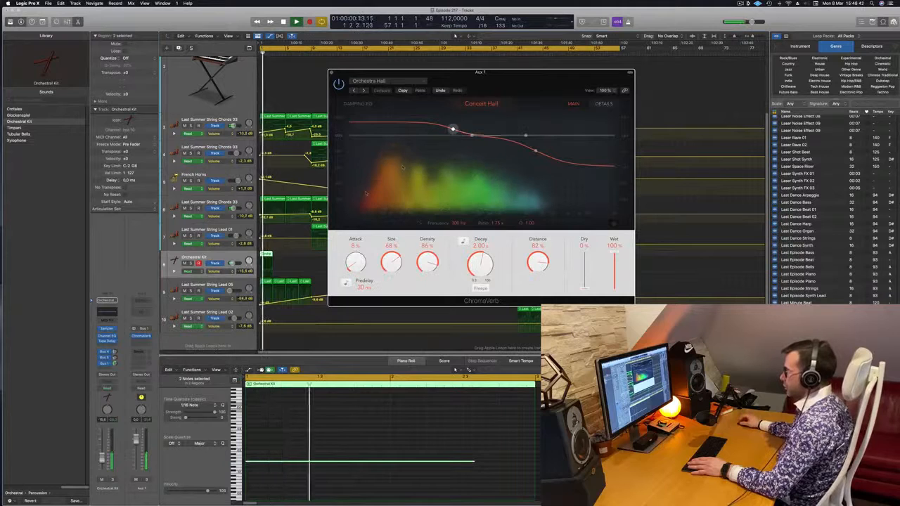
{"action": "key", "text": "space"}
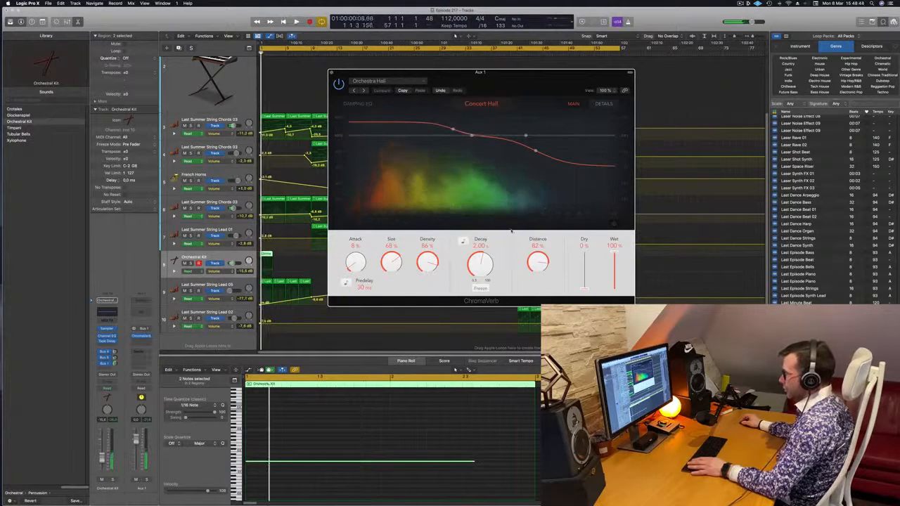
{"action": "key", "text": "space"}
{"action": "left_click_drag", "start_coordinate": [482, 263], "coordinate": [484, 256]}
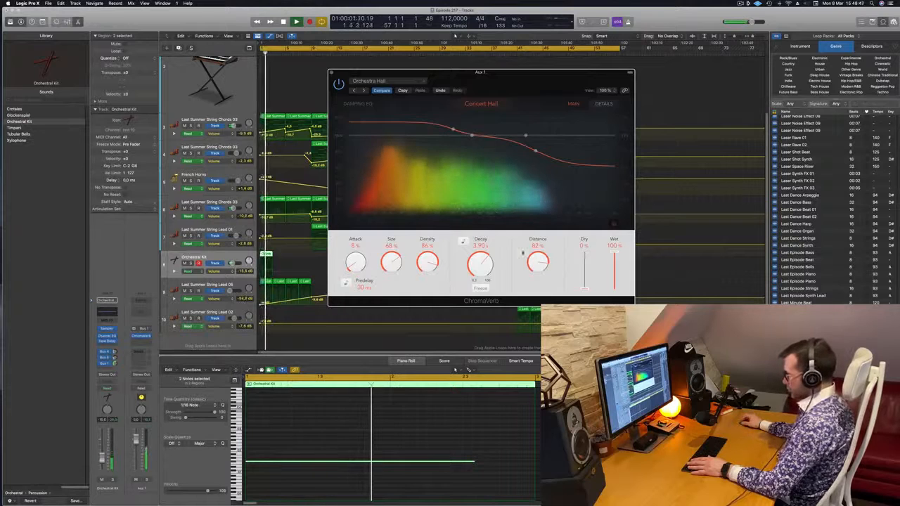
{"action": "left_click_drag", "start_coordinate": [429, 259], "coordinate": [429, 263]}
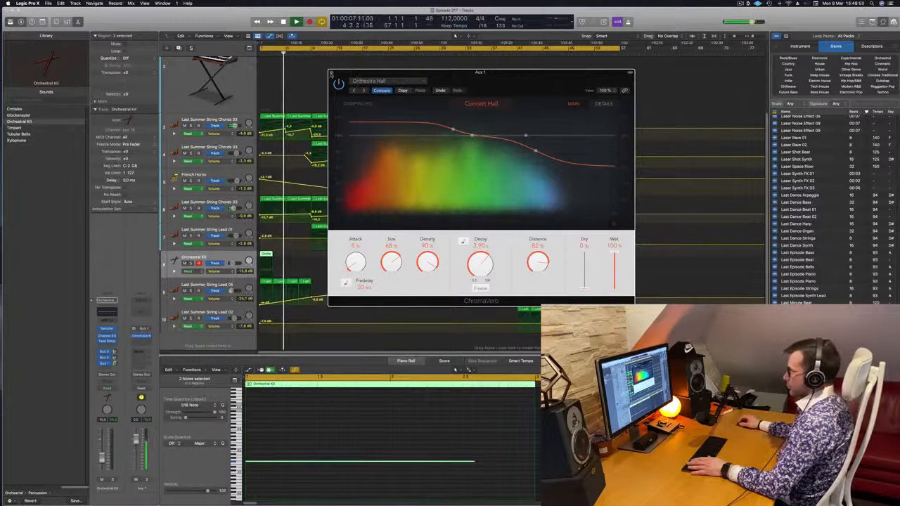
{"action": "left_click", "coordinate": [332, 72]}
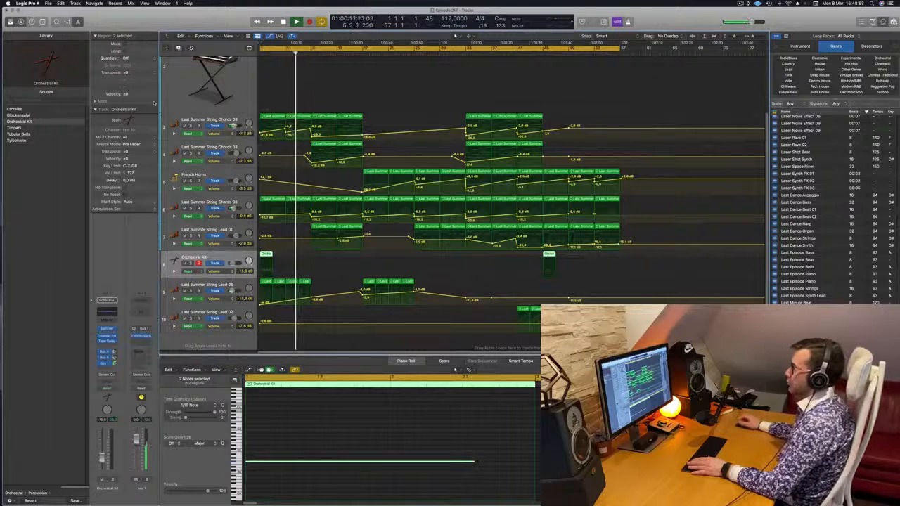
Step: Look through the Latin loops in the loop browser and close the browser
{"action": "scroll", "coordinate": [843, 297], "scroll_direction": "down", "scroll_amount": 15}
{"action": "scroll", "coordinate": [842, 297], "scroll_direction": "down", "scroll_amount": 20}
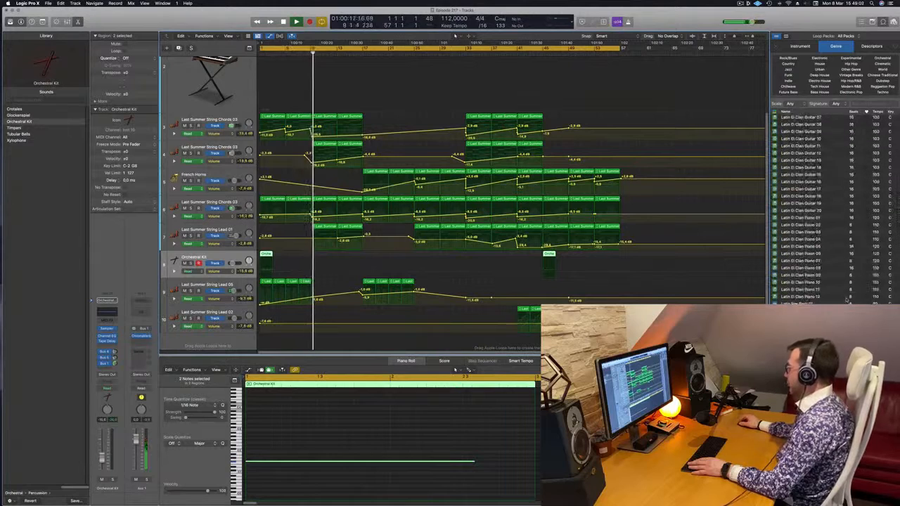
{"action": "scroll", "coordinate": [847, 299], "scroll_direction": "down", "scroll_amount": 20}
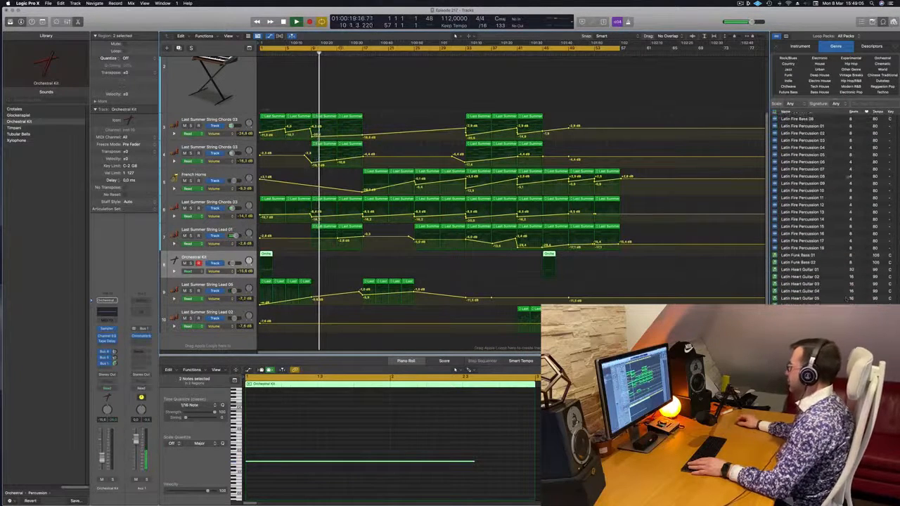
{"action": "left_click", "coordinate": [884, 21]}
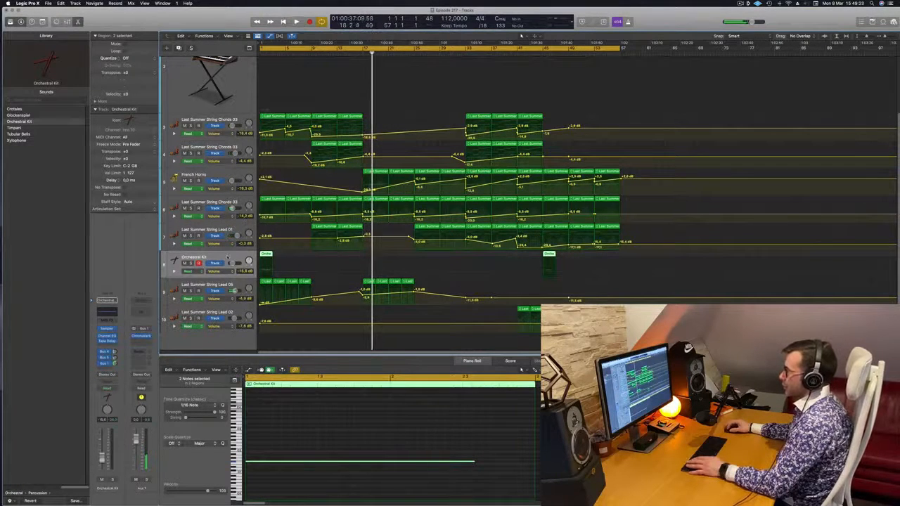
Step: Copy both Orchestral Kit regions to bars 17 and 61 and move the bar 17 note to a lower pitch
{"action": "left_click_drag", "start_coordinate": [268, 261], "coordinate": [371, 259]}
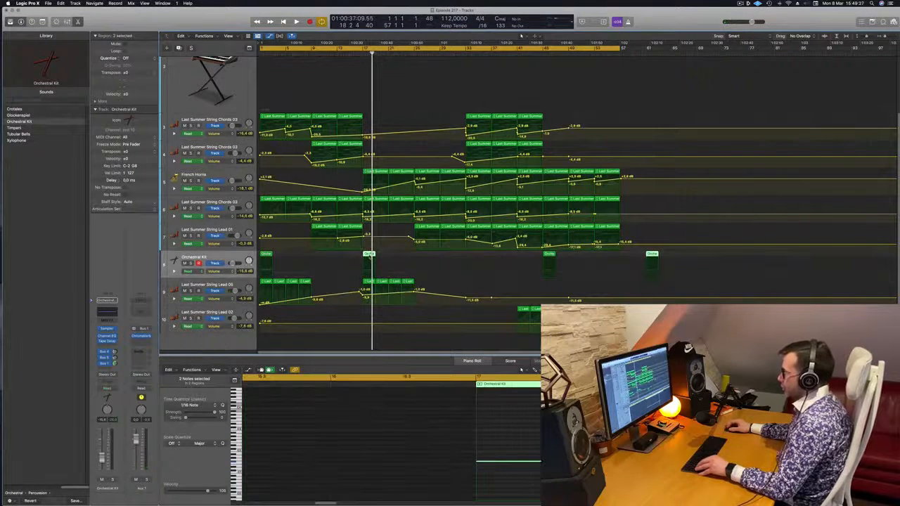
{"action": "left_click_drag", "start_coordinate": [500, 453], "coordinate": [504, 486]}
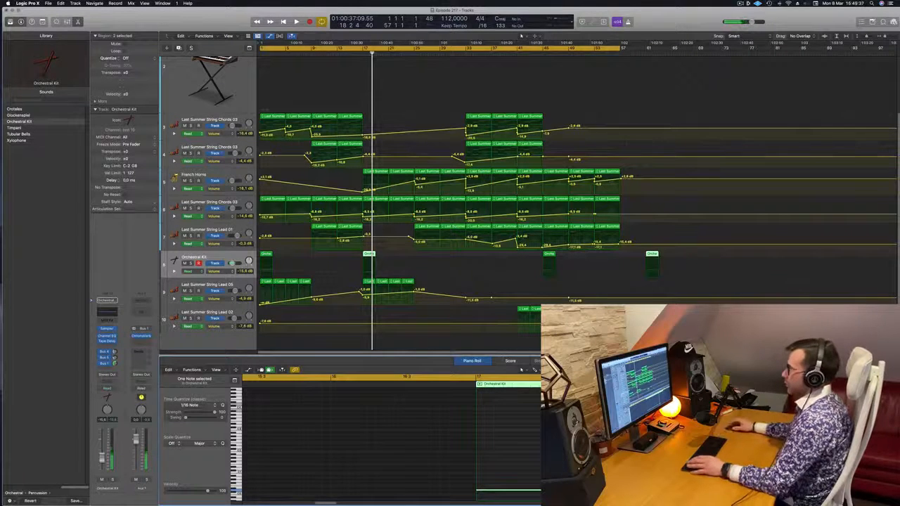
{"action": "key", "text": "space"}
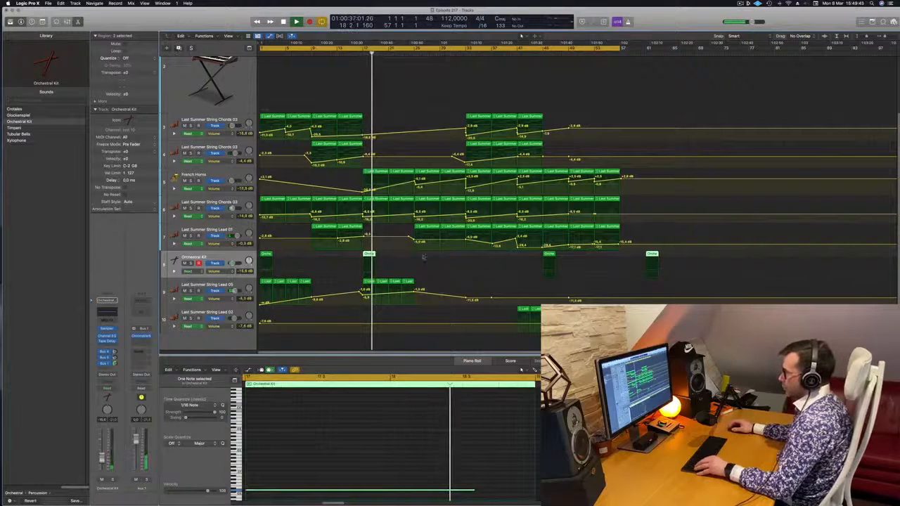
Step: Duplicate the Orchestral Kit track and move the bar 17 percussion region onto the duplicate
{"action": "key", "text": "super+d"}
{"action": "left_click_drag", "start_coordinate": [372, 255], "coordinate": [370, 284]}
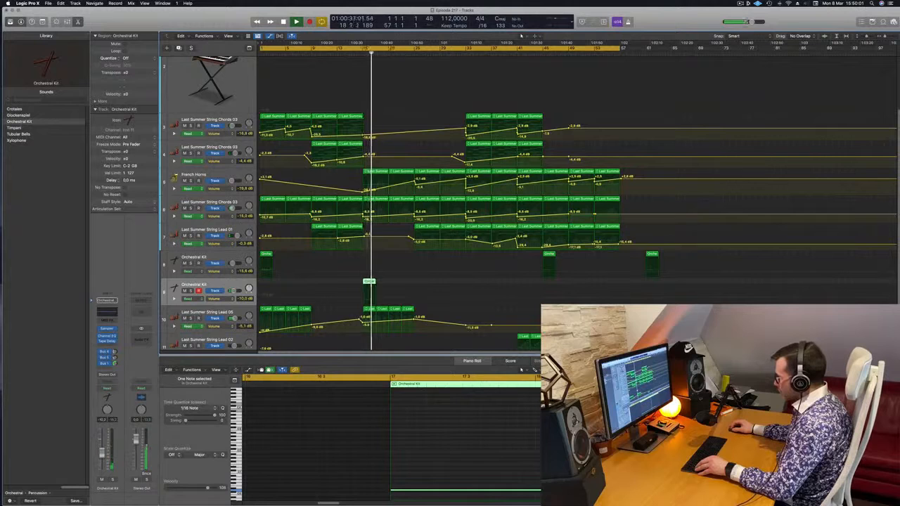
Step: Shorten the percussion note at bar 17 and raise its pitch, replaying from about bar 16 to judge the hit
{"action": "left_click_drag", "start_coordinate": [621, 491], "coordinate": [414, 484]}
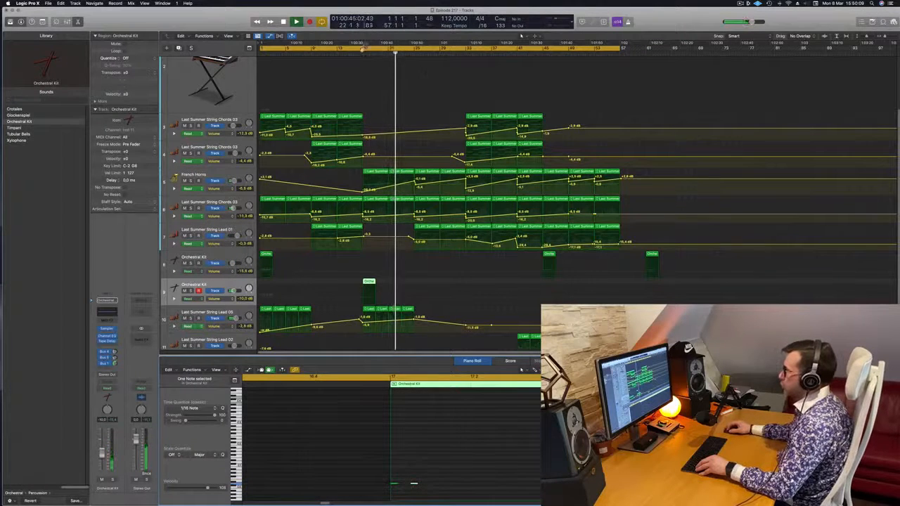
{"action": "left_click", "coordinate": [357, 52]}
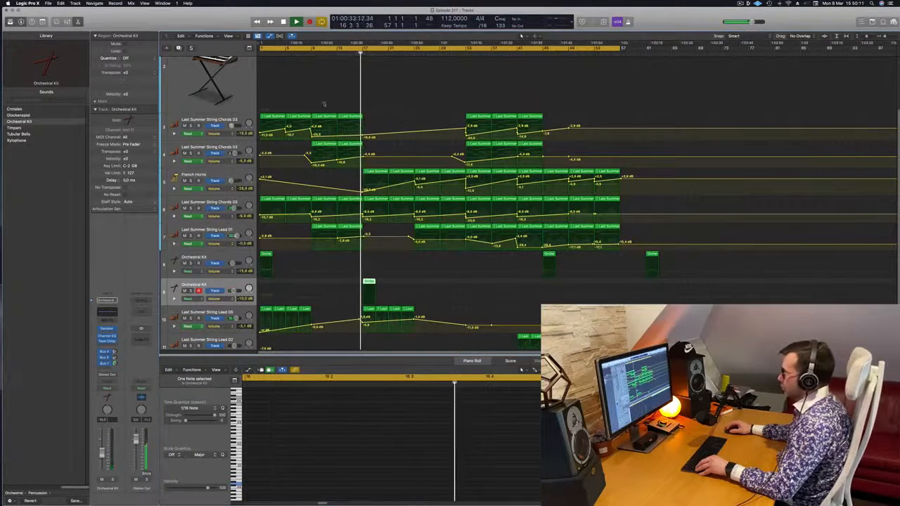
{"action": "left_click", "coordinate": [380, 436]}
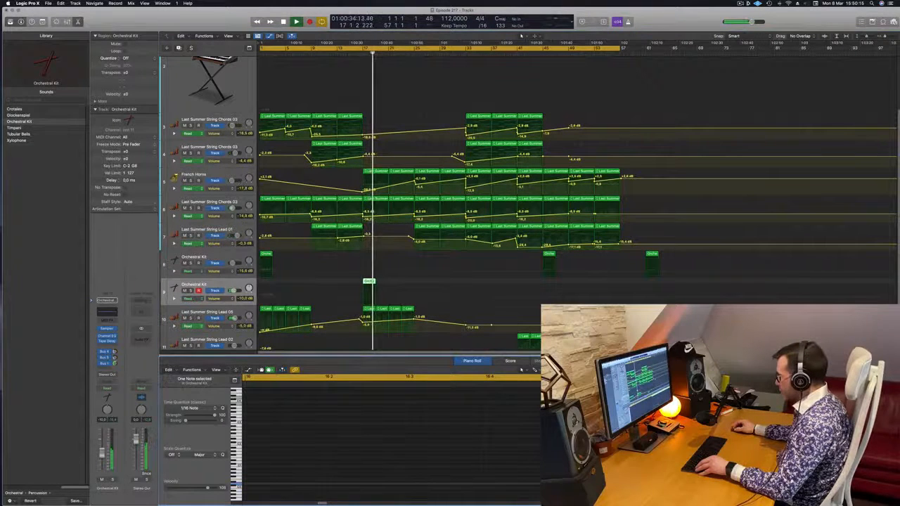
{"action": "left_click", "coordinate": [361, 53]}
{"action": "key", "text": "Tab"}
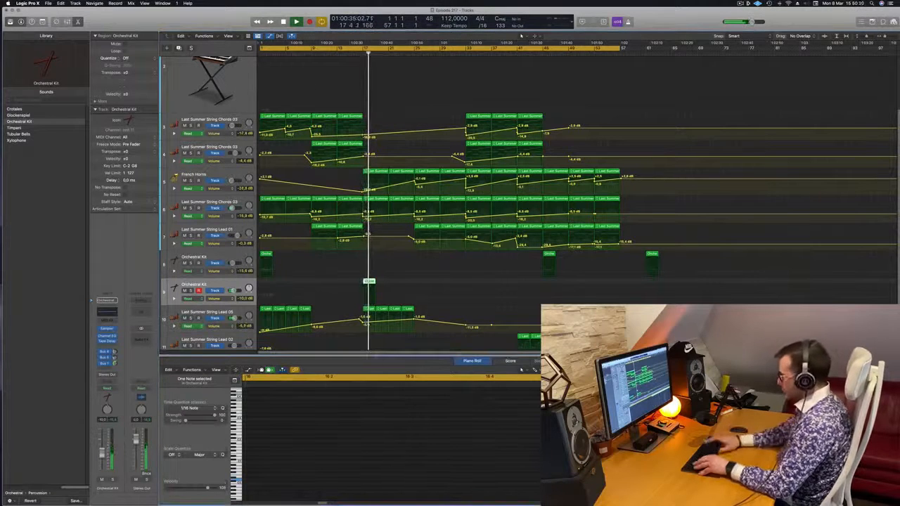
{"action": "key", "text": "space"}
{"action": "key", "text": "space"}
{"action": "left_click", "coordinate": [356, 53]}
{"action": "key", "text": "super+Left"}
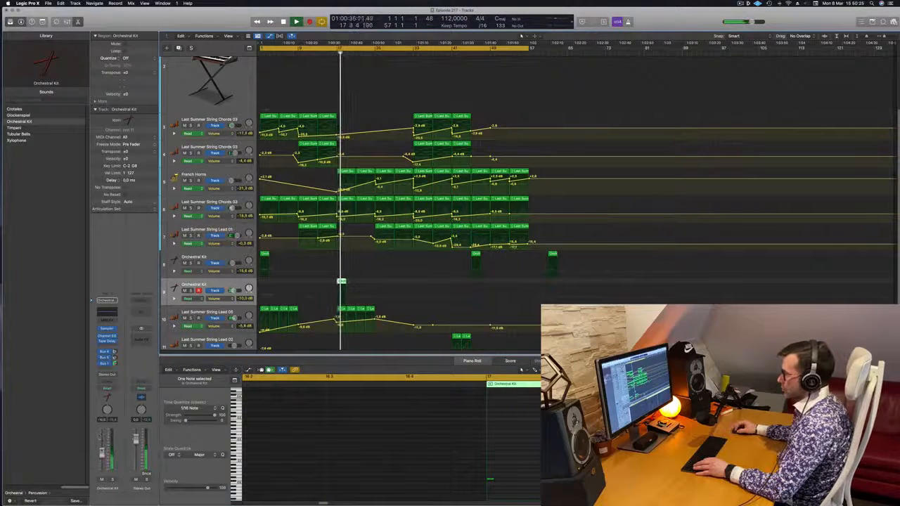
Step: Listen to the arrangement from the bar 17 percussion hit through to bar 45
{"action": "scroll", "coordinate": [411, 208], "scroll_direction": "up", "scroll_amount": 2}
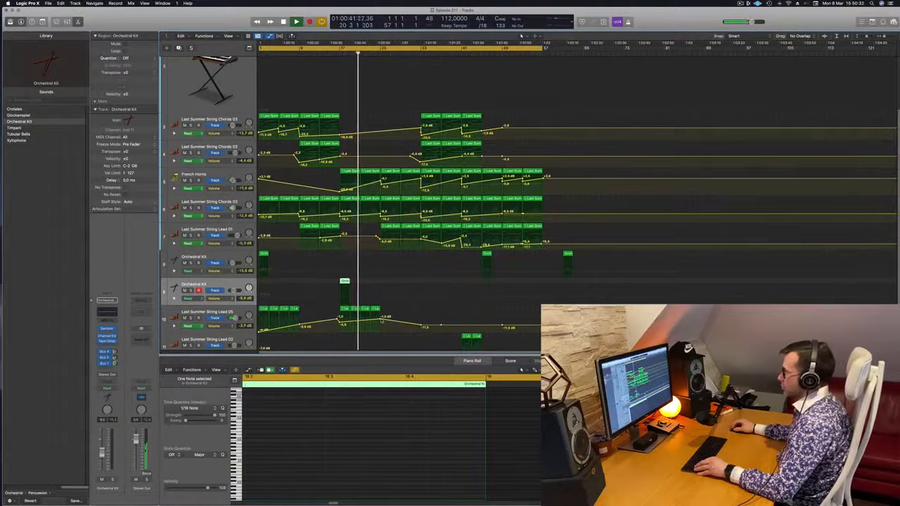
{"action": "left_click", "coordinate": [380, 318]}
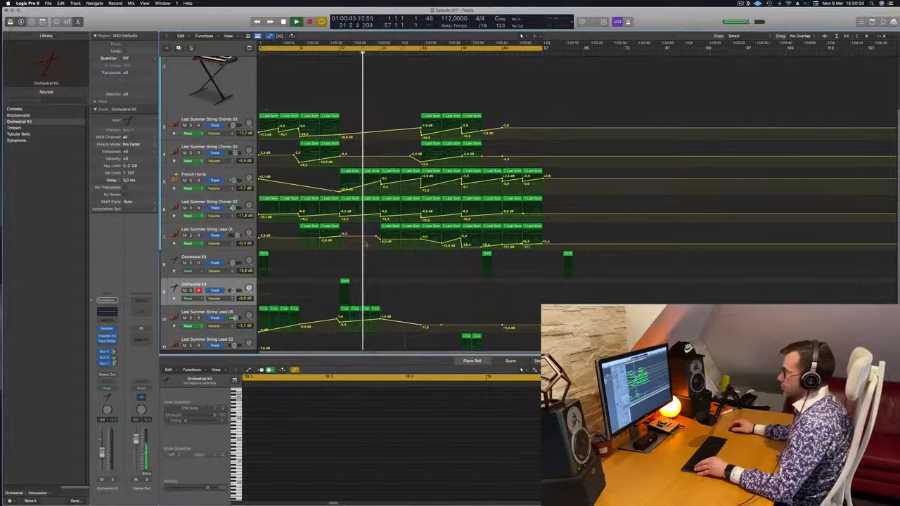
{"action": "scroll", "coordinate": [371, 158], "scroll_direction": "up", "scroll_amount": 2}
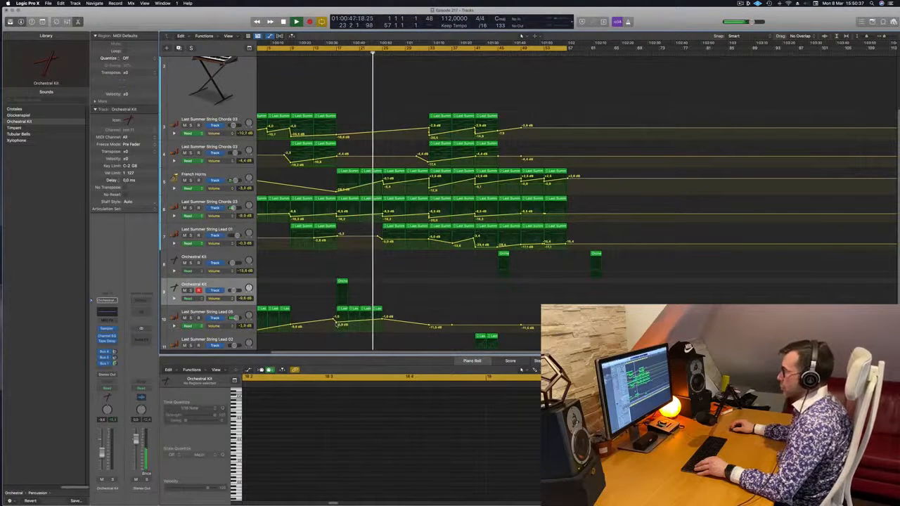
{"action": "scroll", "coordinate": [416, 296], "scroll_direction": "up", "scroll_amount": 2}
{"action": "scroll", "coordinate": [416, 296], "scroll_direction": "down", "scroll_amount": 2}
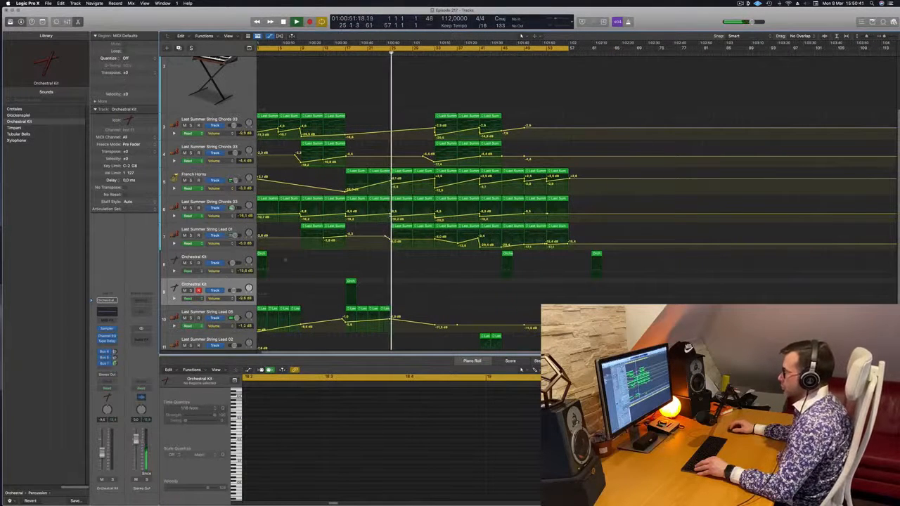
{"action": "scroll", "coordinate": [262, 254], "scroll_direction": "down", "scroll_amount": 2}
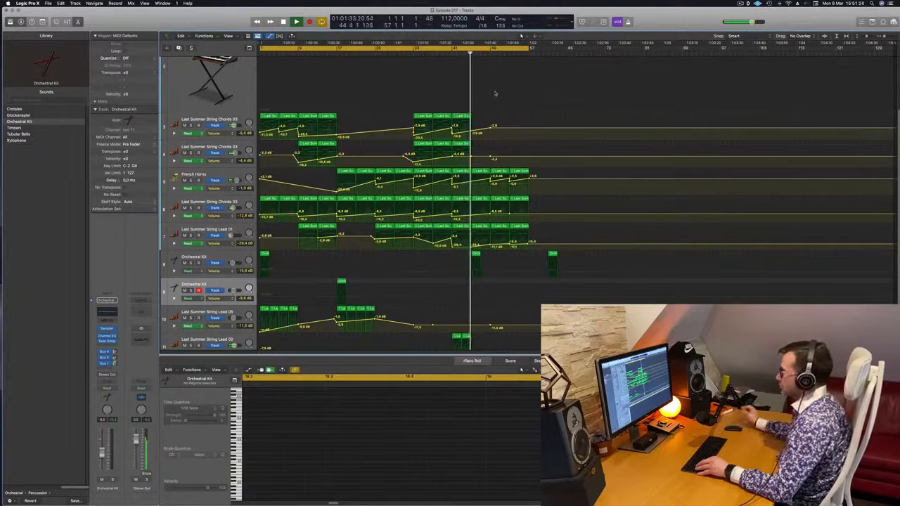
{"action": "key", "text": "space"}
Step: Copy the bar 41 region of the first String Chords 03 track to Perfect Pad 03 at bar 45, without its volume automation
{"action": "scroll", "coordinate": [486, 141], "scroll_direction": "up", "scroll_amount": 3}
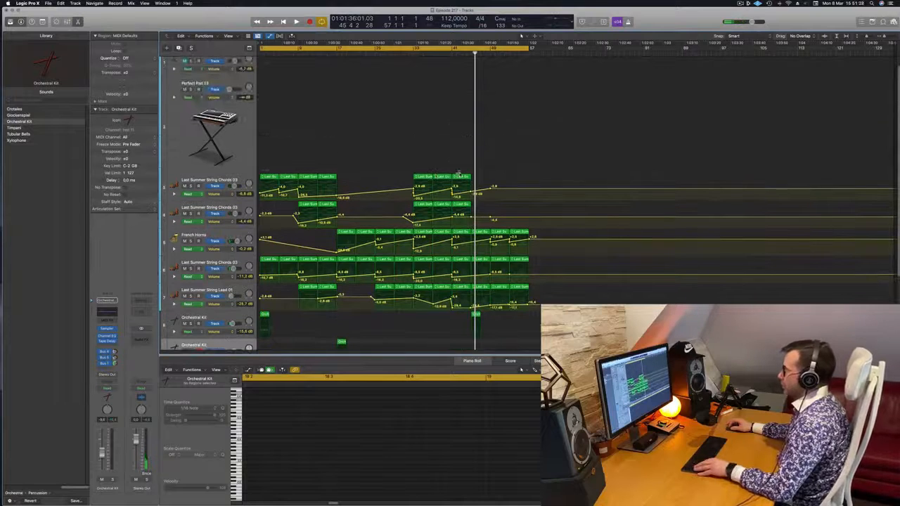
{"action": "left_click", "coordinate": [461, 178]}
{"action": "left_click_drag", "start_coordinate": [460, 177], "coordinate": [482, 88]}
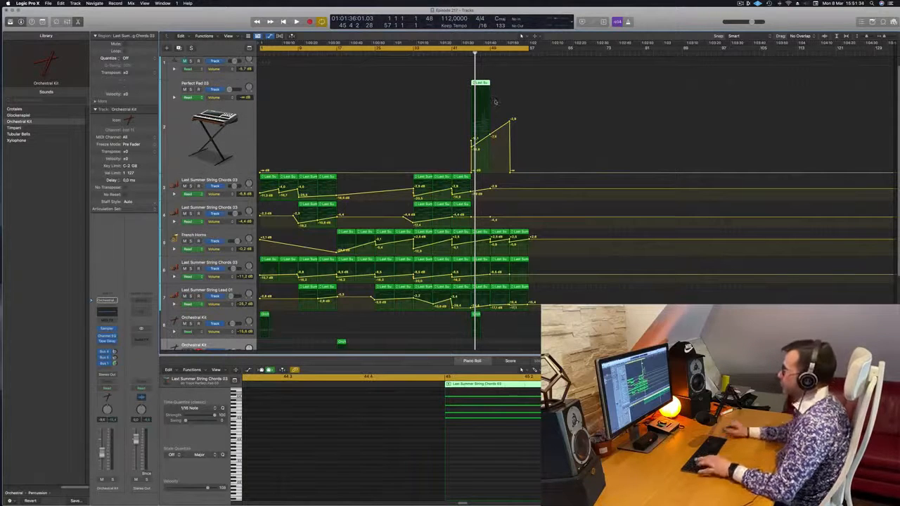
{"action": "left_click", "coordinate": [223, 137]}
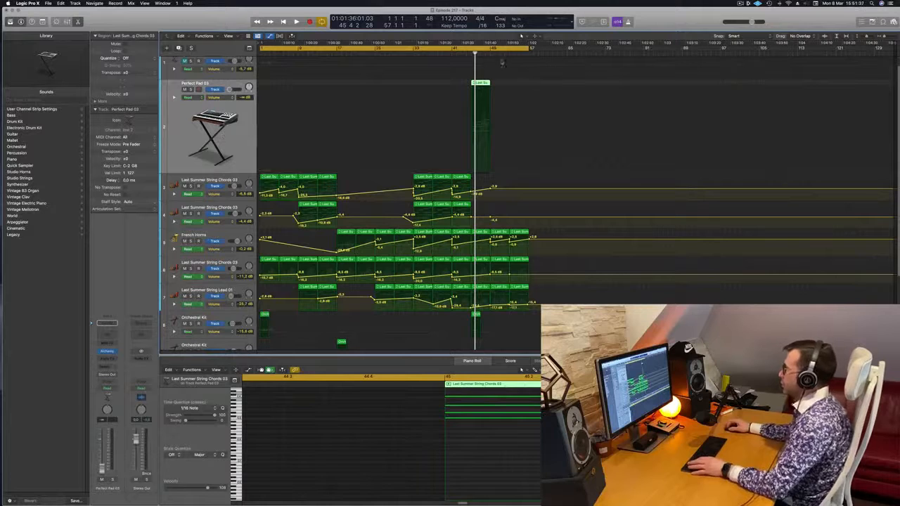
Step: Raise the Perfect Pad 03 volume to 0 dB and replay from just before bar 45
{"action": "key", "text": "space"}
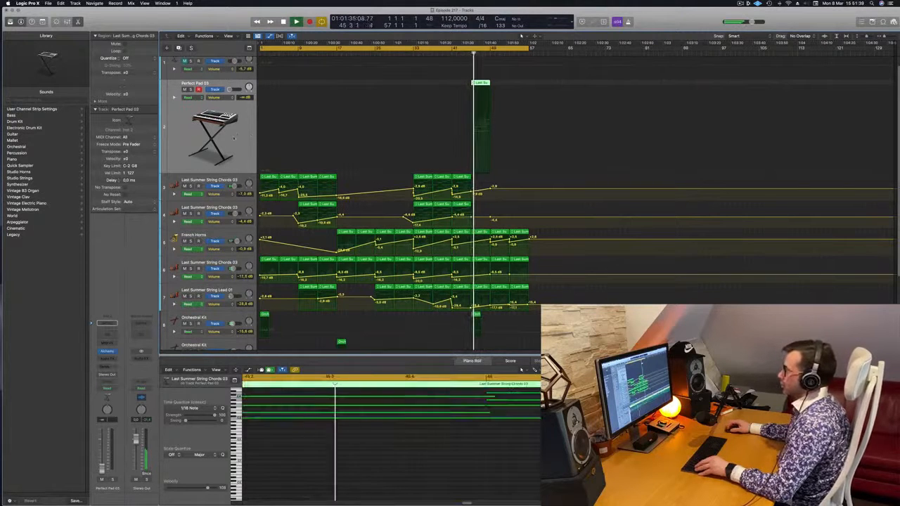
{"action": "scroll", "coordinate": [394, 204], "scroll_direction": "up", "scroll_amount": 2}
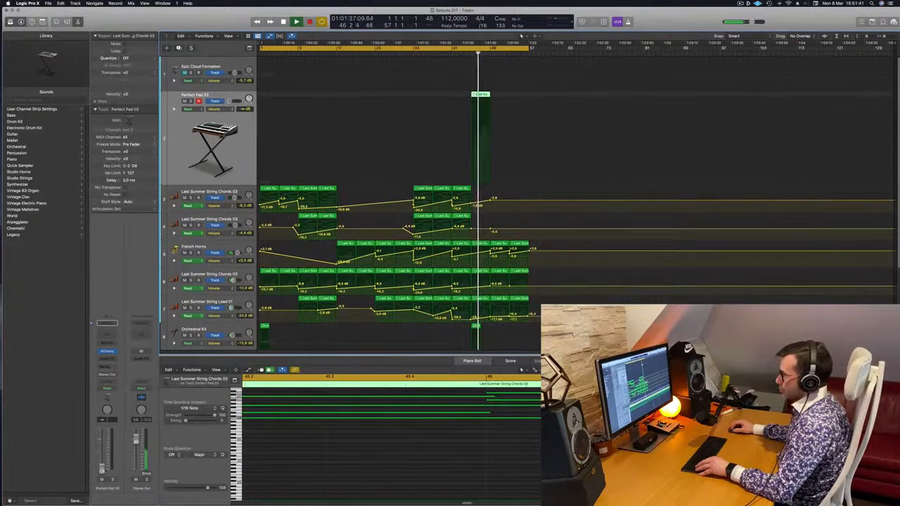
{"action": "left_click", "coordinate": [470, 53]}
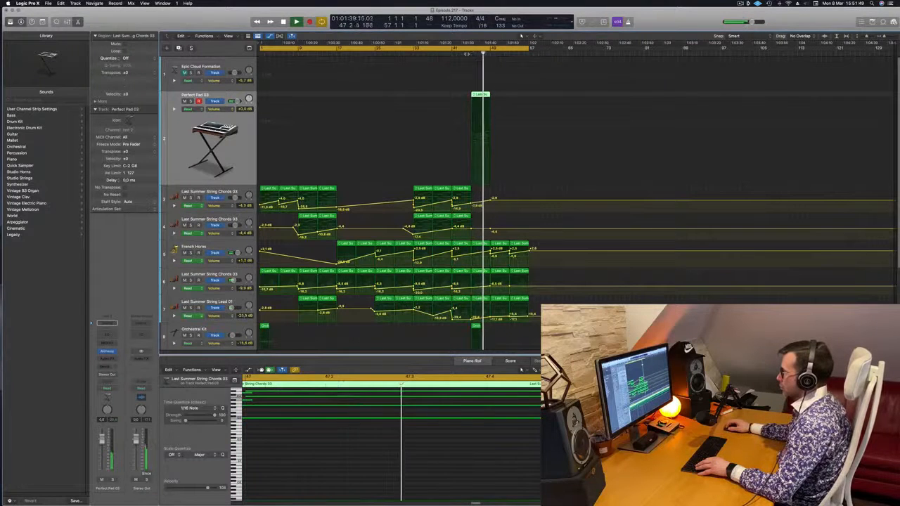
{"action": "left_click", "coordinate": [467, 54]}
{"action": "double_click", "coordinate": [481, 94]}
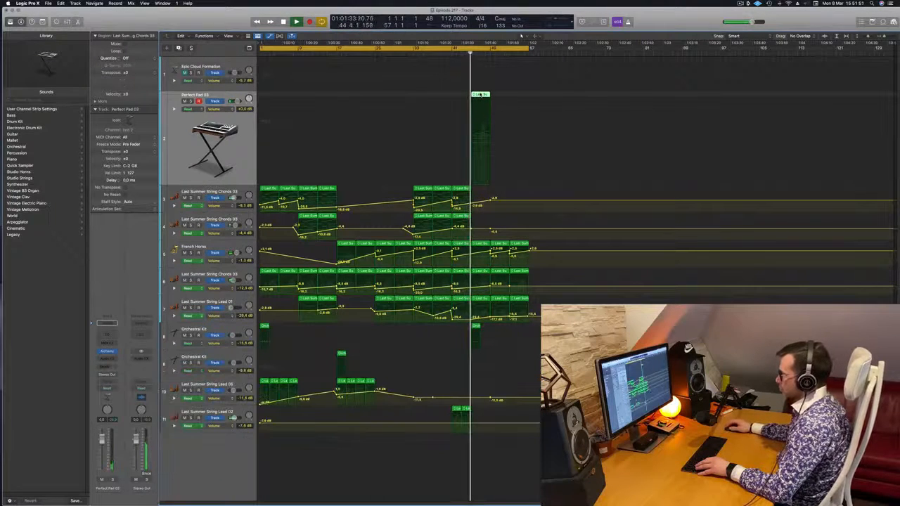
{"action": "double_click", "coordinate": [479, 97]}
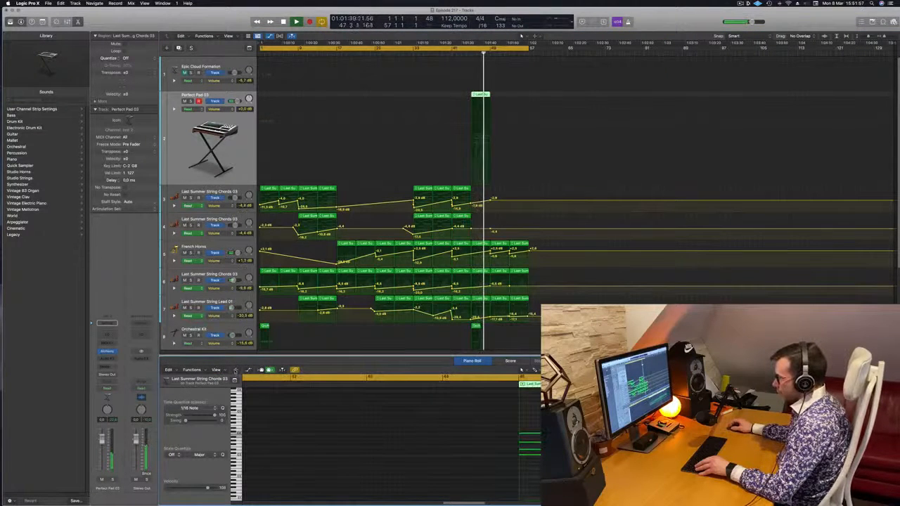
{"action": "left_click", "coordinate": [236, 370]}
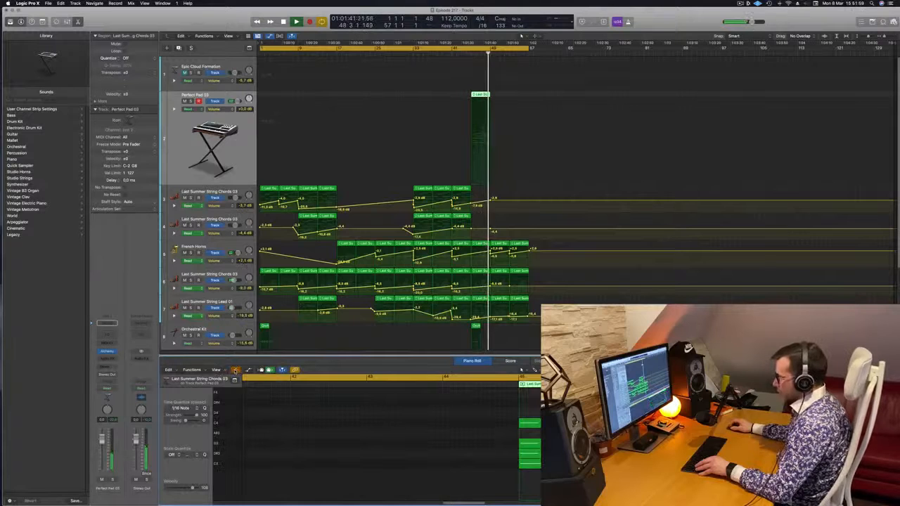
{"action": "left_click", "coordinate": [235, 370]}
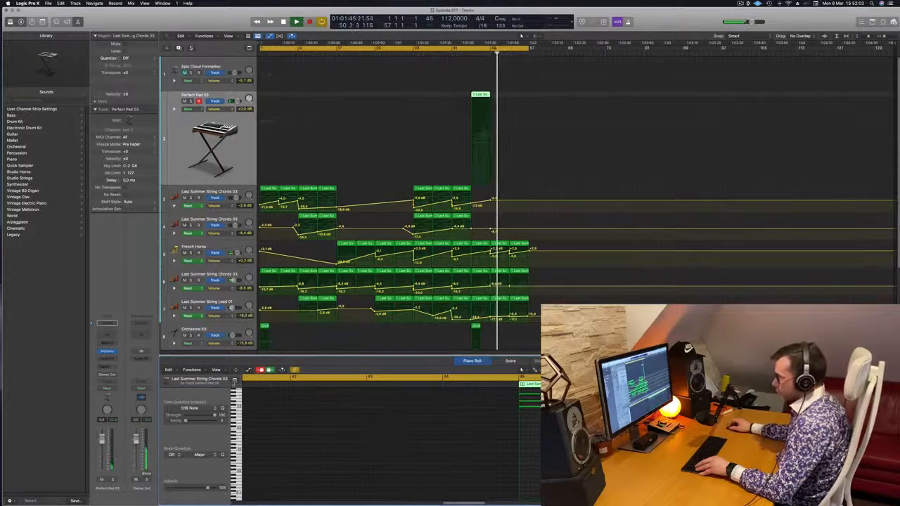
{"action": "left_click", "coordinate": [216, 370]}
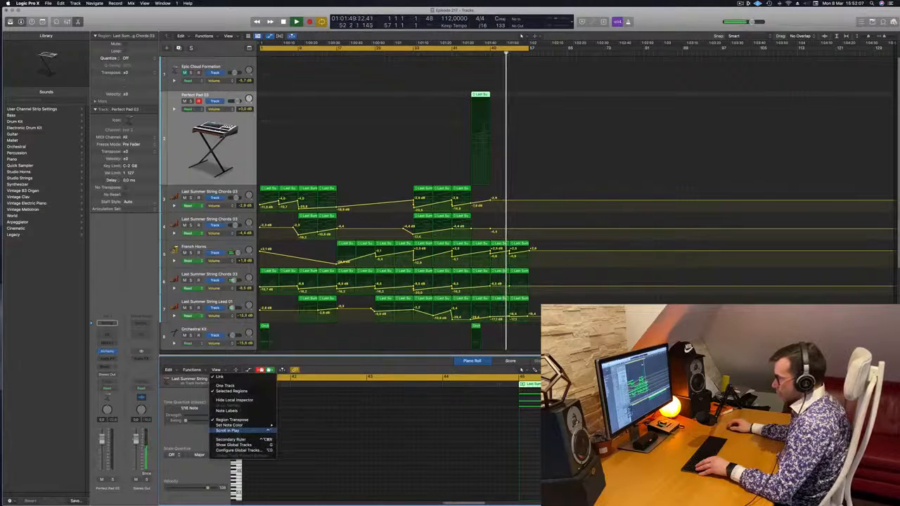
{"action": "left_click", "coordinate": [192, 395]}
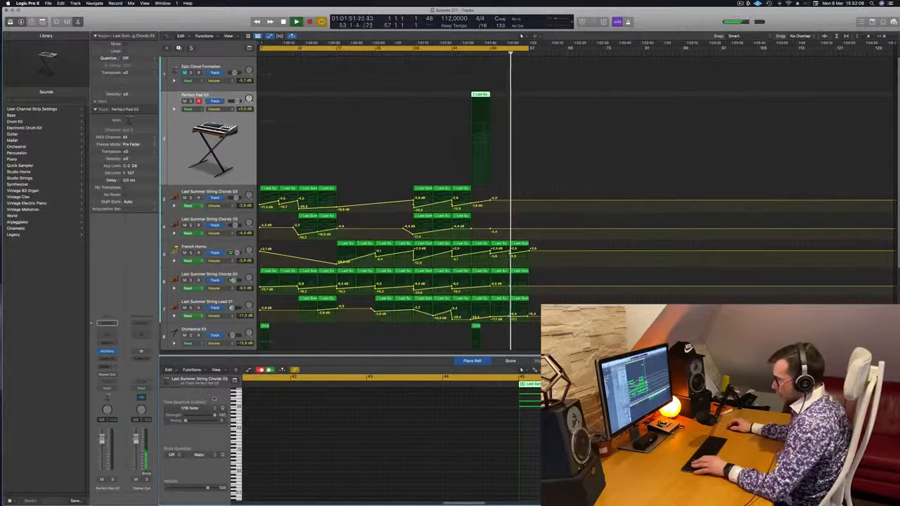
{"action": "scroll", "coordinate": [517, 439], "scroll_direction": "down", "scroll_amount": 2}
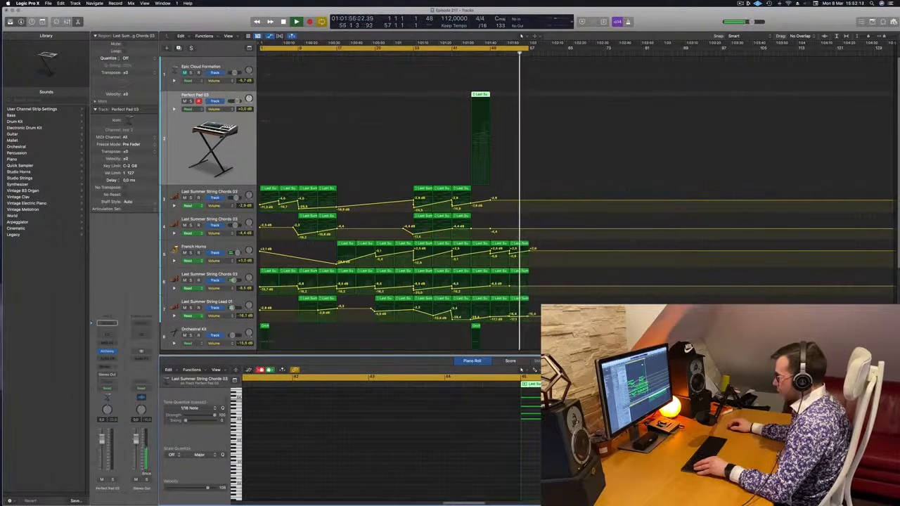
Step: Show the automation lane for the bar 45 Perfect Pad 03 region in the piano roll and display its channel 1 modulation
{"action": "left_click", "coordinate": [248, 370]}
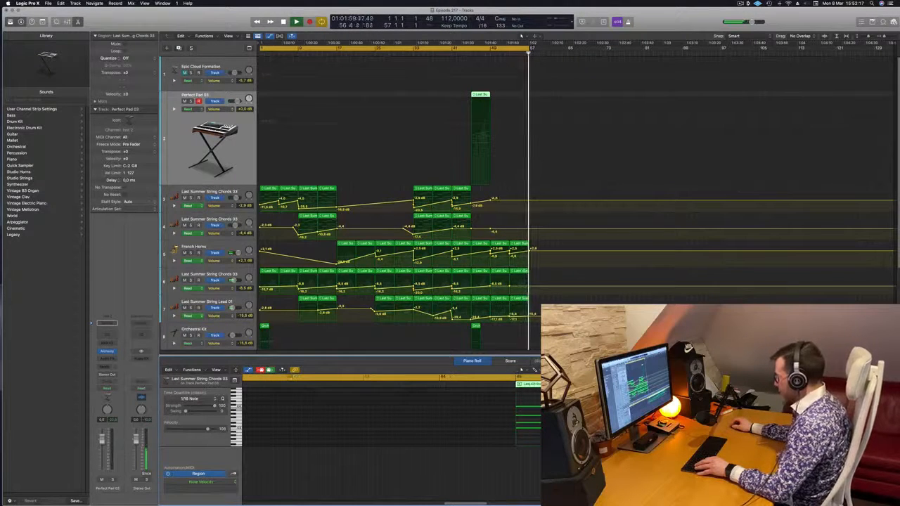
{"action": "left_click", "coordinate": [214, 482]}
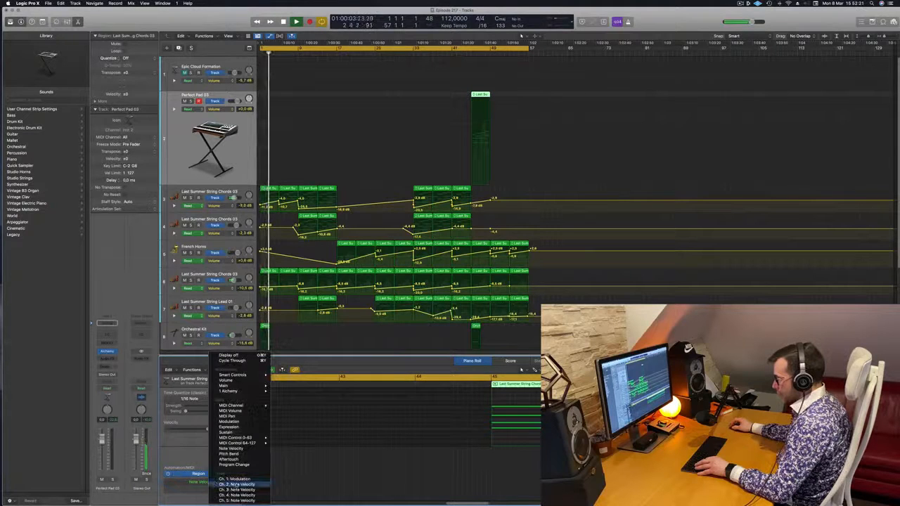
{"action": "left_click", "coordinate": [235, 484]}
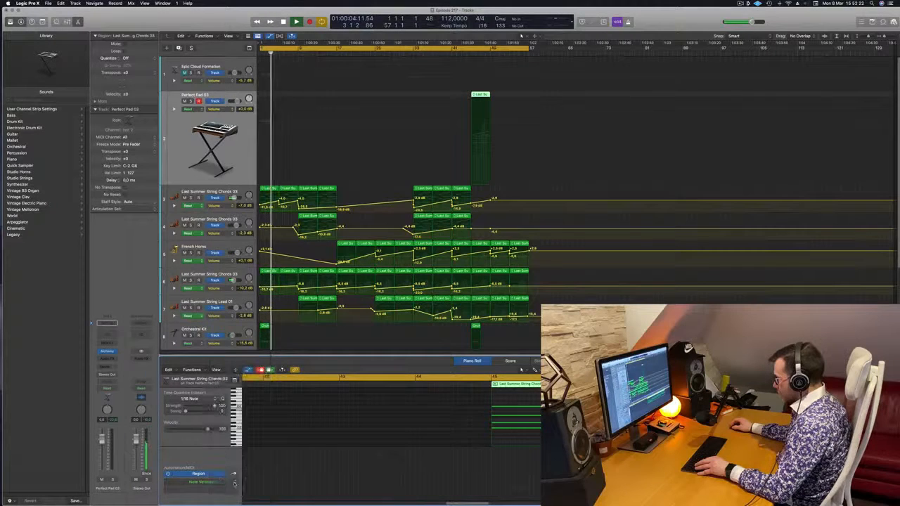
{"action": "left_click", "coordinate": [206, 482]}
{"action": "left_click", "coordinate": [234, 474]}
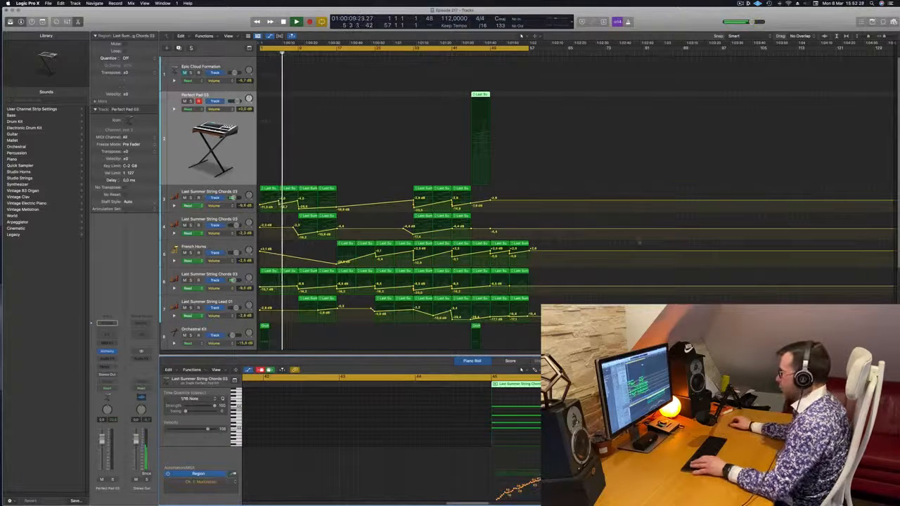
Step: Delete the modulation curve from the bar 45 Perfect Pad 03 region and check its modulation lane during playback
{"action": "left_click", "coordinate": [466, 54]}
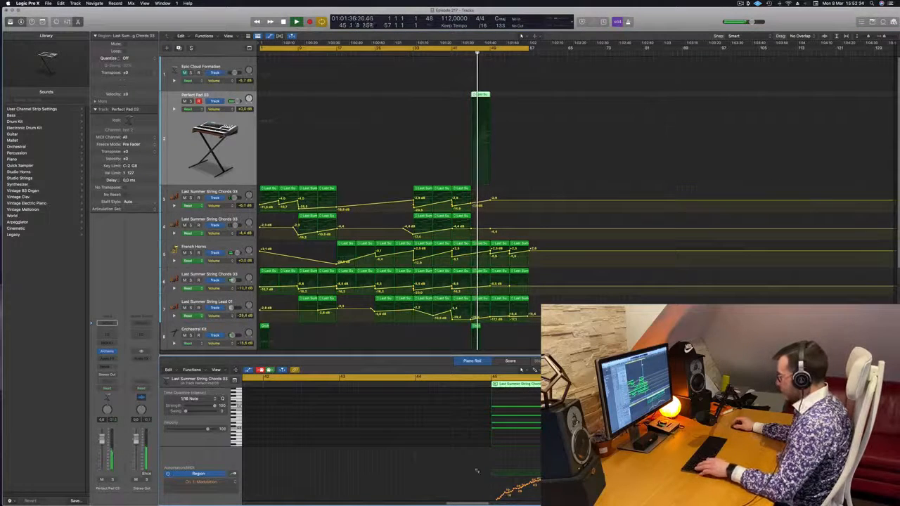
{"action": "key", "text": "BackSpace"}
{"action": "key", "text": "super+a"}
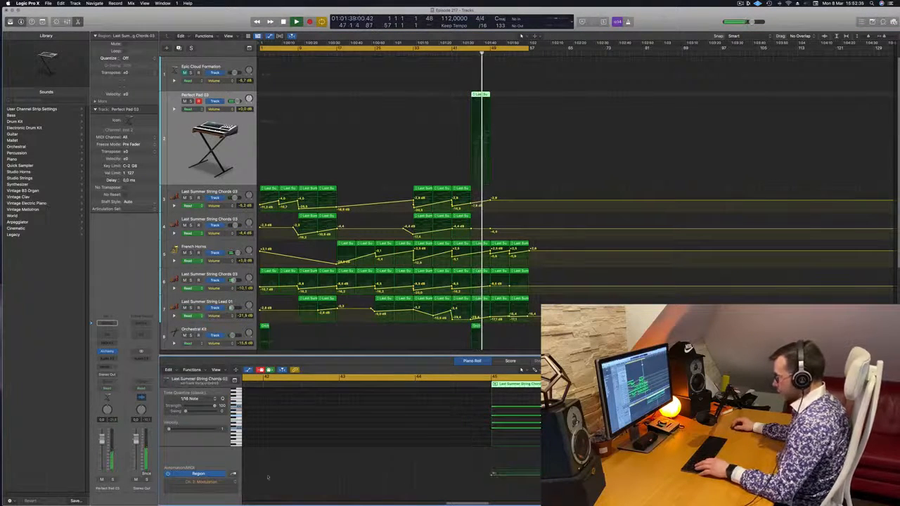
{"action": "left_click", "coordinate": [199, 482]}
{"action": "left_click", "coordinate": [388, 479]}
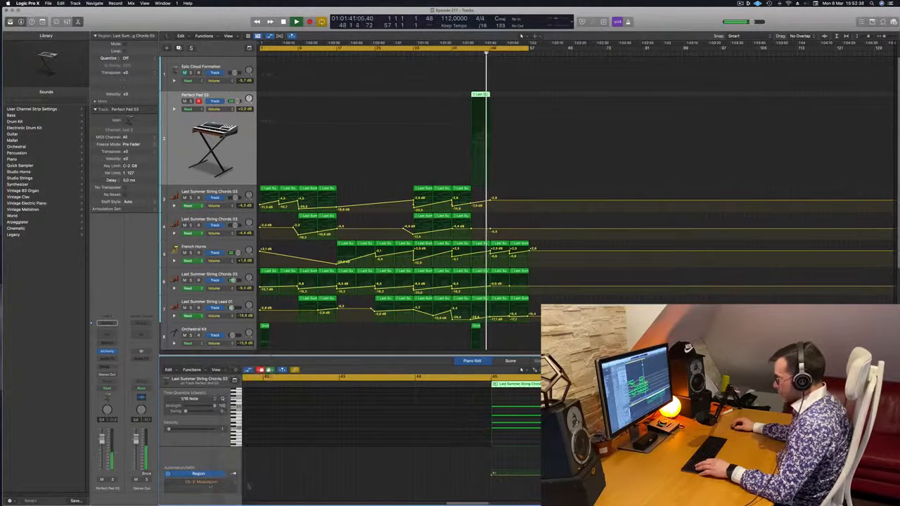
{"action": "left_click", "coordinate": [200, 482]}
{"action": "left_click", "coordinate": [215, 476]}
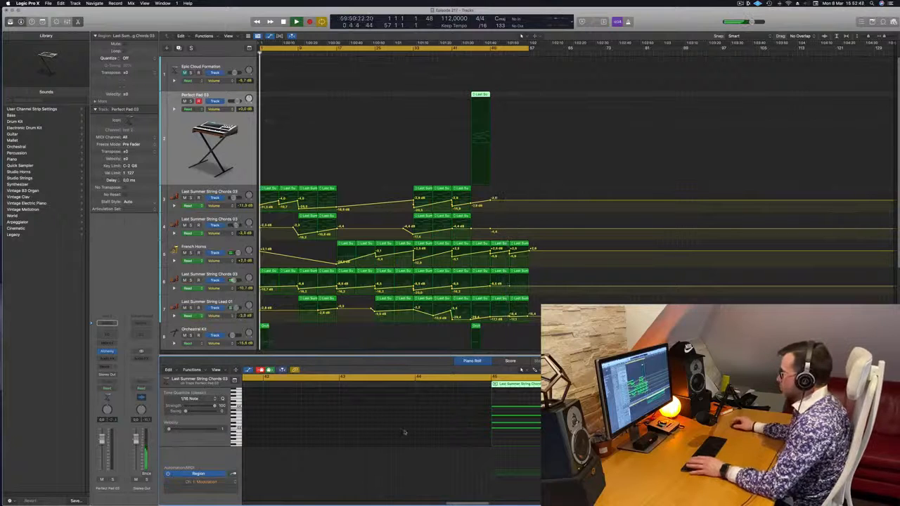
Step: Move the cycle area so it starts at bar 45 and play the arrangement from there
{"action": "key", "text": "space"}
{"action": "left_click", "coordinate": [466, 54]}
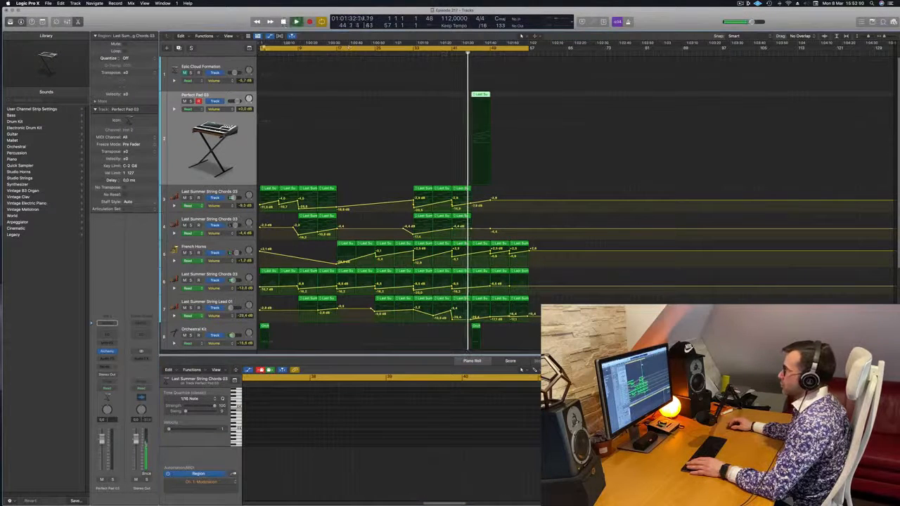
{"action": "left_click_drag", "start_coordinate": [263, 48], "coordinate": [470, 55]}
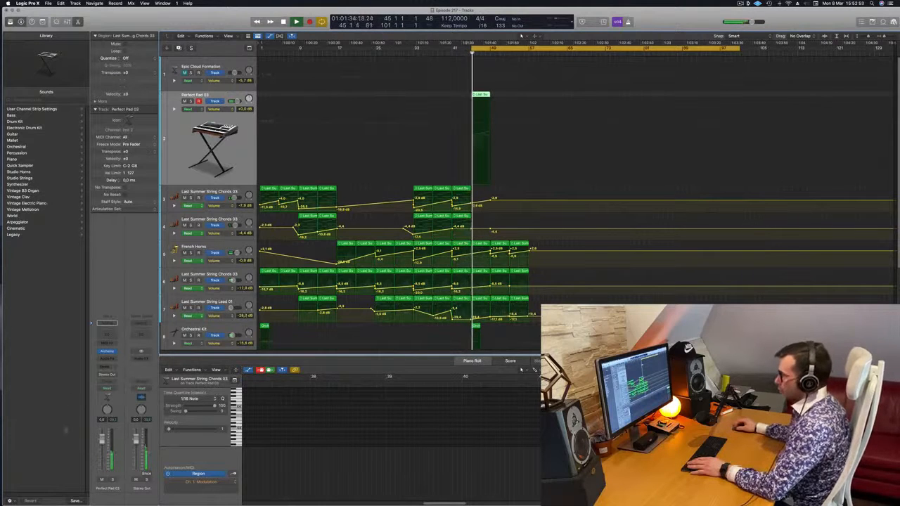
Step: Open the pad track's Alchemy instrument, load the Perfect Pad 02 preset and audition several of its performance variations, including Clear
{"action": "left_click", "coordinate": [107, 350]}
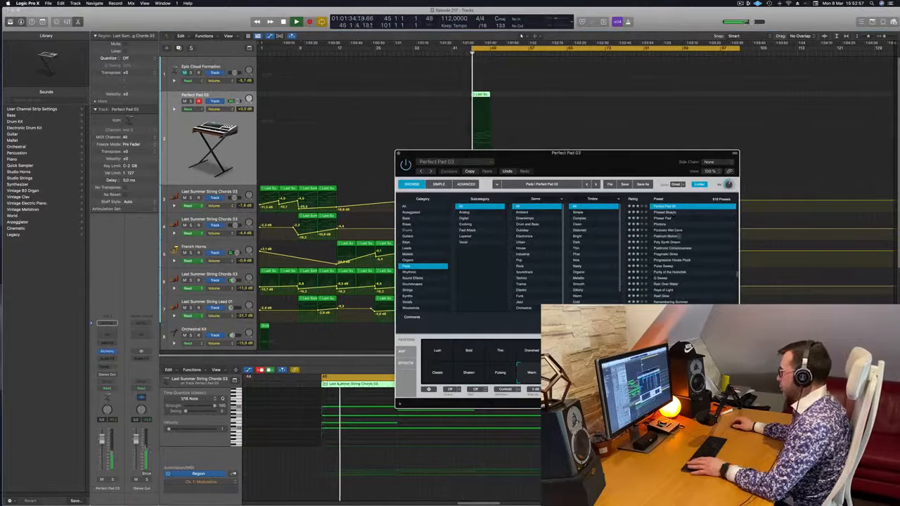
{"action": "left_click", "coordinate": [667, 265]}
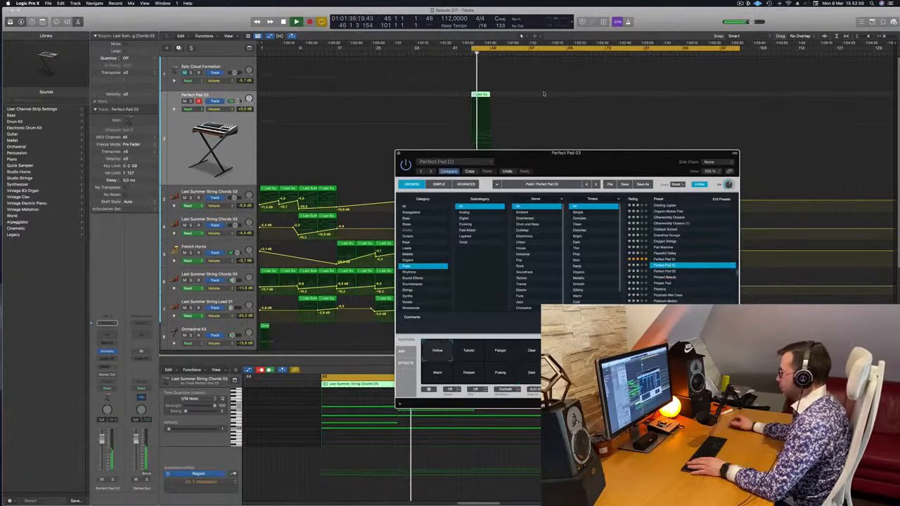
{"action": "key", "text": "Return"}
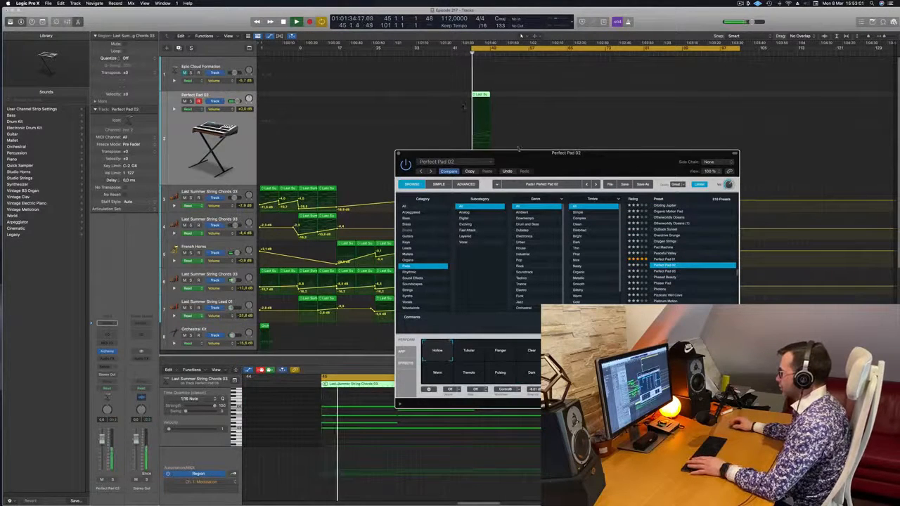
{"action": "left_click_drag", "start_coordinate": [539, 154], "coordinate": [526, 148]}
{"action": "key", "text": "space"}
{"action": "key", "text": "space"}
{"action": "left_click", "coordinate": [483, 346]}
{"action": "left_click", "coordinate": [459, 349]}
{"action": "left_click", "coordinate": [518, 353]}
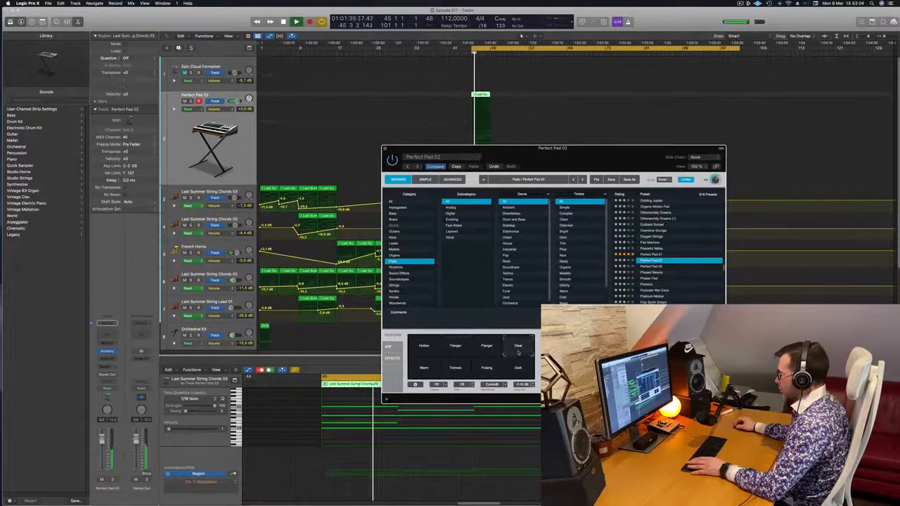
Step: Load the Perfect Pad 01 preset in Alchemy and raise the pad track's volume slightly while listening, closing the instrument window
{"action": "left_click", "coordinate": [643, 254]}
{"action": "key", "text": "space"}
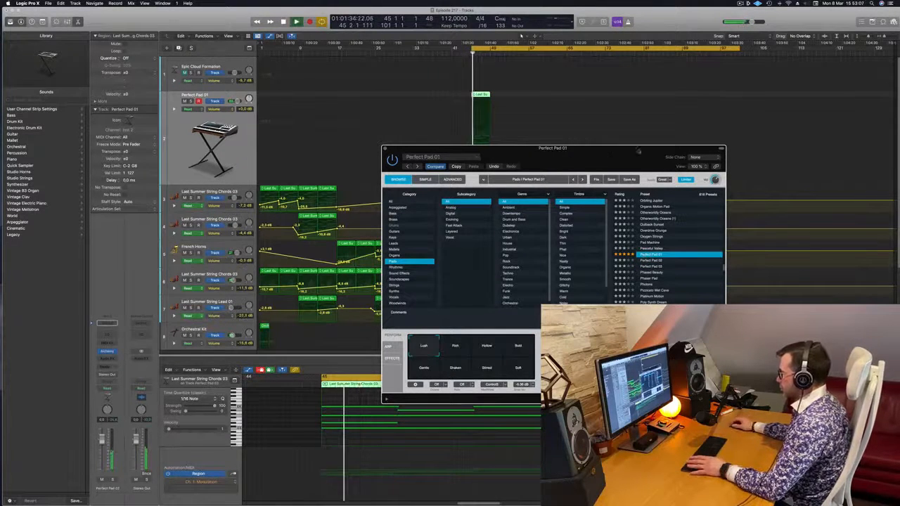
{"action": "left_click_drag", "start_coordinate": [534, 148], "coordinate": [636, 130]}
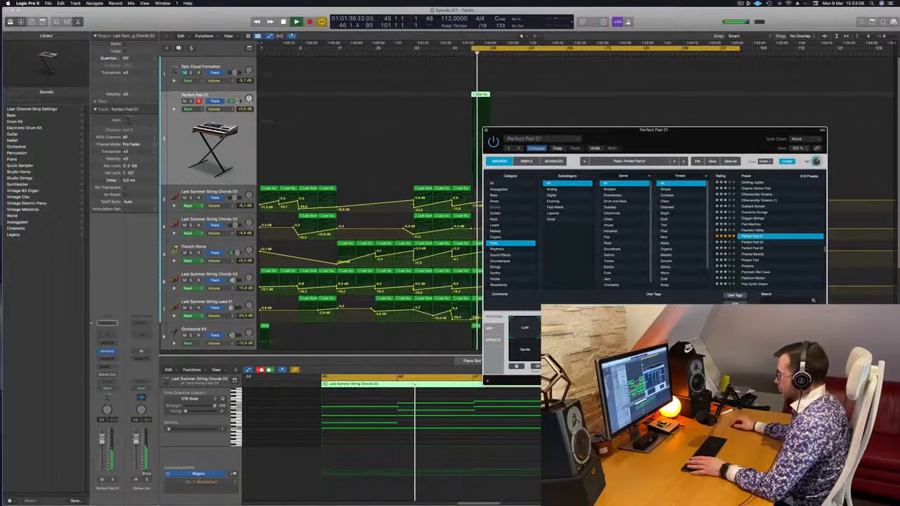
{"action": "key", "text": "space"}
{"action": "key", "text": "space"}
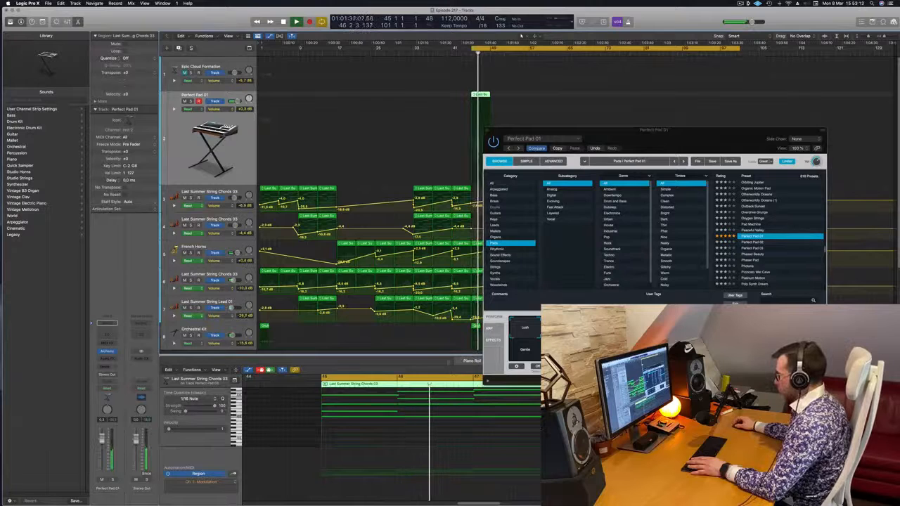
{"action": "left_click", "coordinate": [588, 339]}
{"action": "left_click_drag", "start_coordinate": [654, 129], "coordinate": [490, 176]}
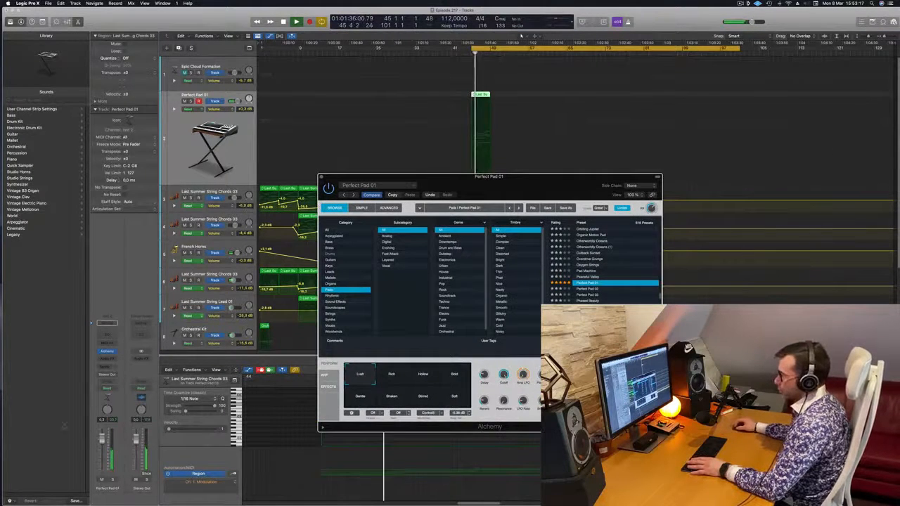
{"action": "left_click", "coordinate": [322, 176]}
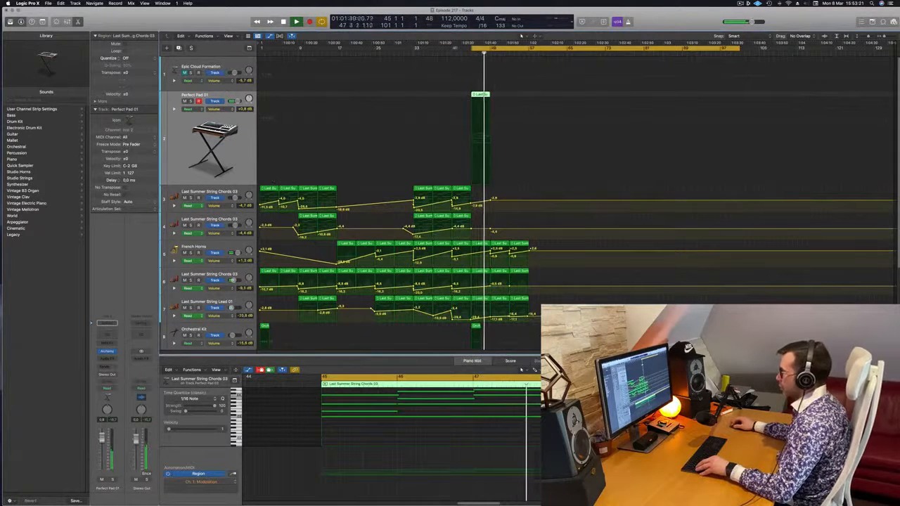
Step: Copy the bar 45 pad region to bar 49 and briefly solo the pad track to hear it alone
{"action": "left_click_drag", "start_coordinate": [481, 94], "coordinate": [500, 97]}
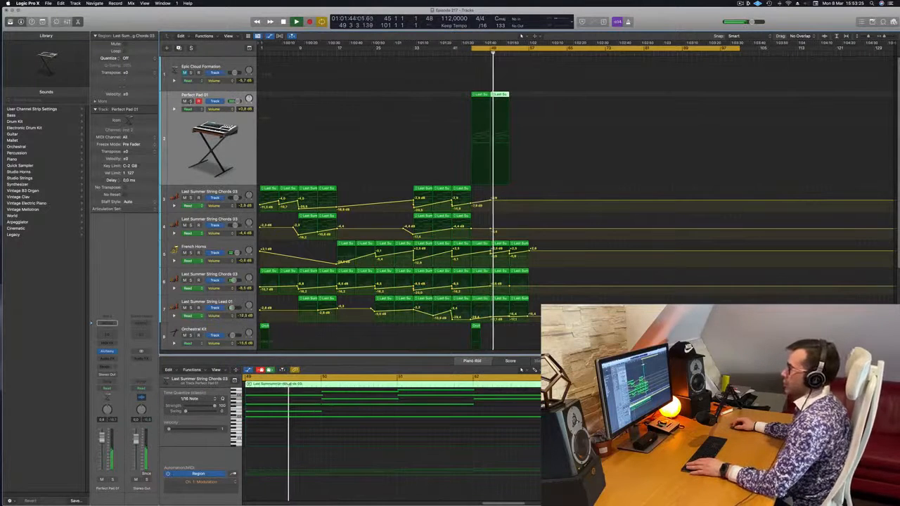
{"action": "left_click", "coordinate": [190, 101]}
{"action": "left_click", "coordinate": [190, 101]}
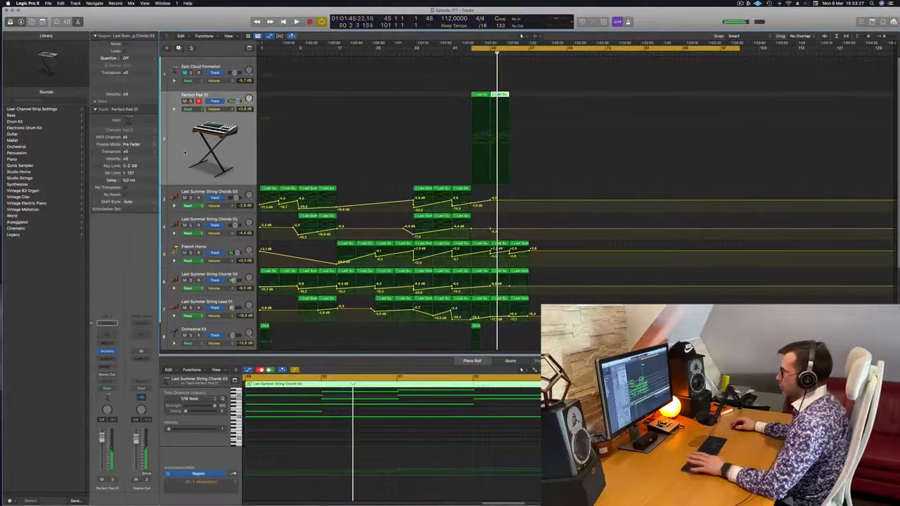
Step: Hide the track automation, compare the pad in solo with the full mix and select both Perfect Pad 01 regions
{"action": "key", "text": "a"}
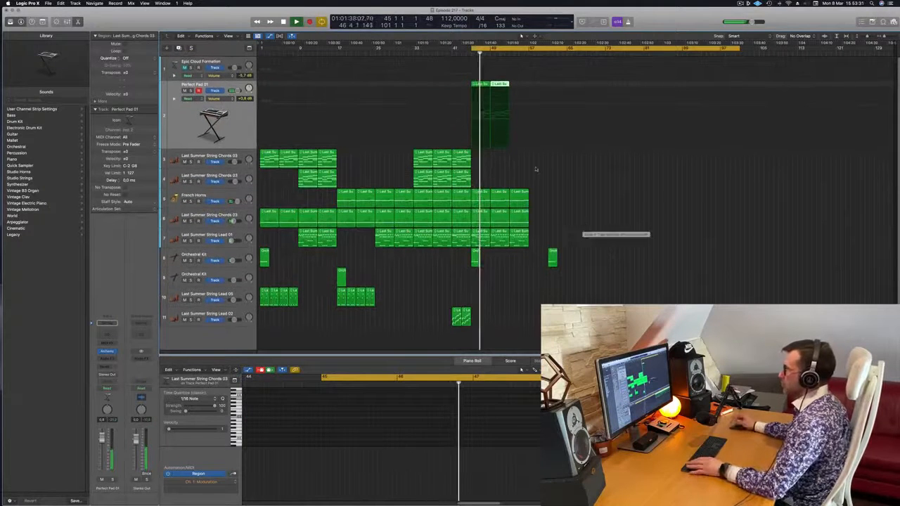
{"action": "left_click", "coordinate": [191, 92]}
{"action": "left_click", "coordinate": [191, 92]}
{"action": "left_click", "coordinate": [184, 122]}
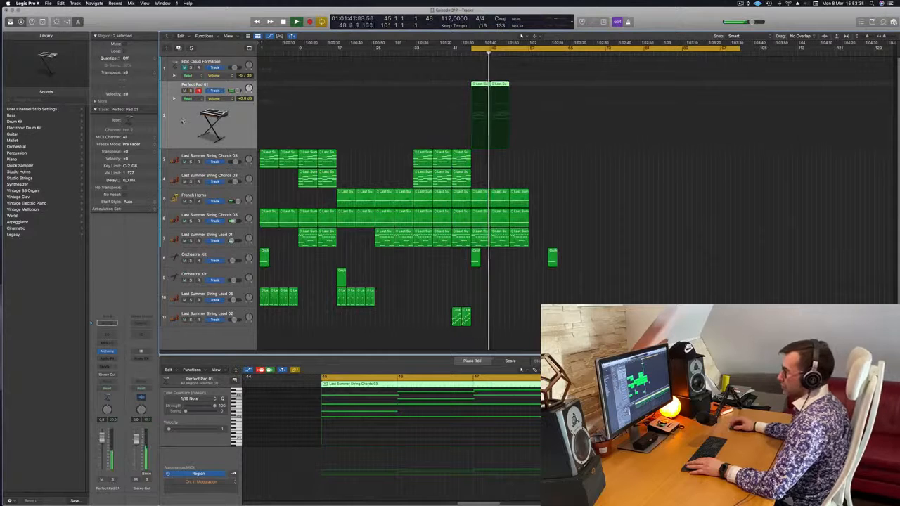
Step: Add a Bus 1 reverb send to the Perfect Pad 01 track, set its level and compare the pad in solo
{"action": "left_click", "coordinate": [107, 367]}
{"action": "mouse_move", "coordinate": [112, 377]}
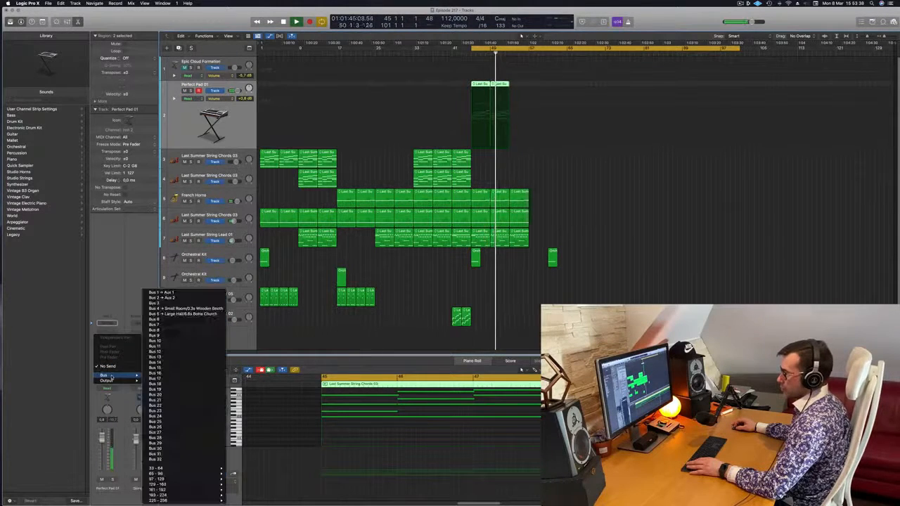
{"action": "left_click", "coordinate": [189, 293]}
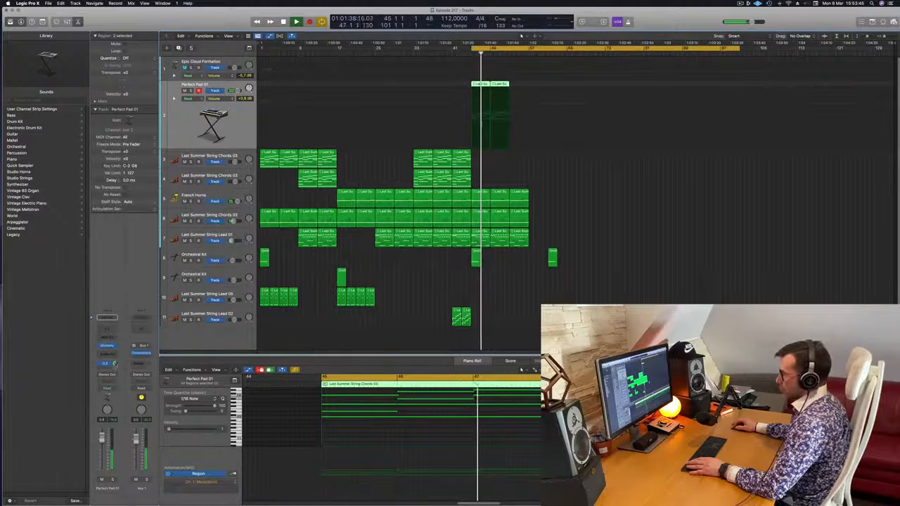
{"action": "key", "text": "ctrl+s"}
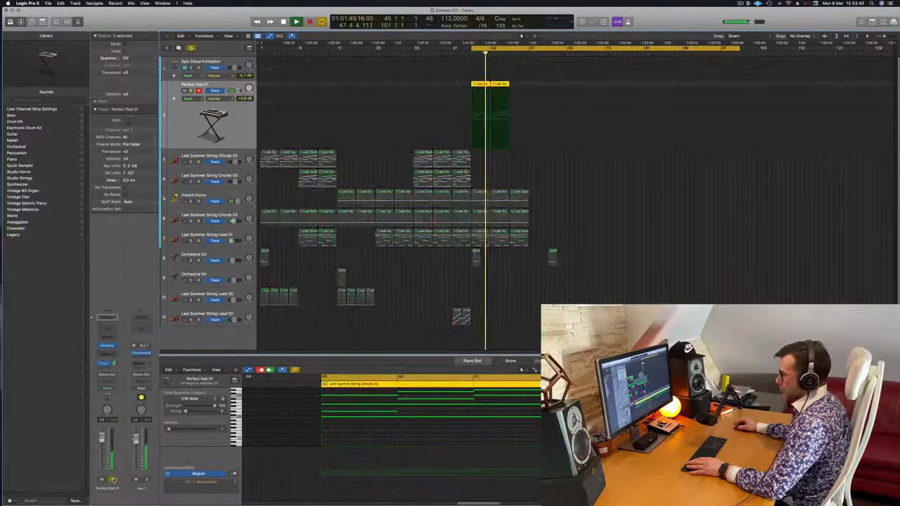
{"action": "key", "text": "ctrl+s"}
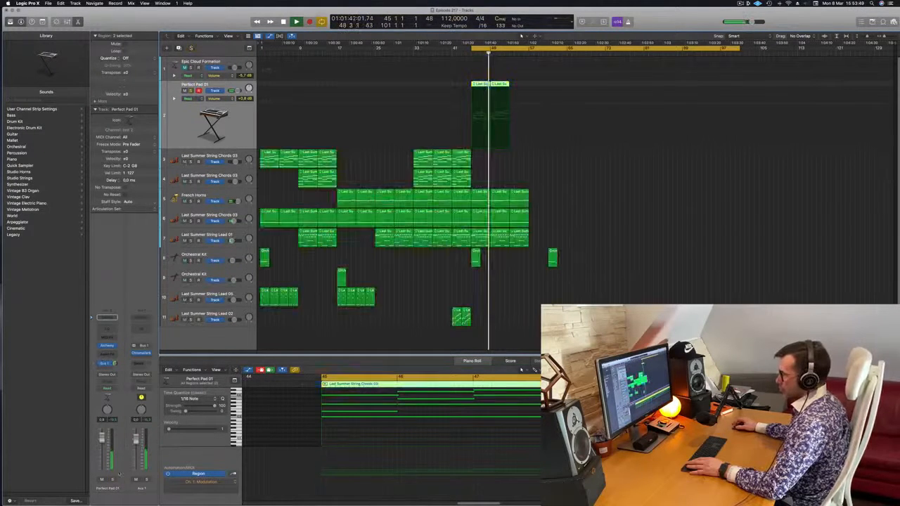
Step: Audition Alchemy's Rich, Hollow, Bold, Soft and Gentle performance snapshots on Perfect Pad 01, returning to Lush and closing the instrument
{"action": "left_click", "coordinate": [106, 346]}
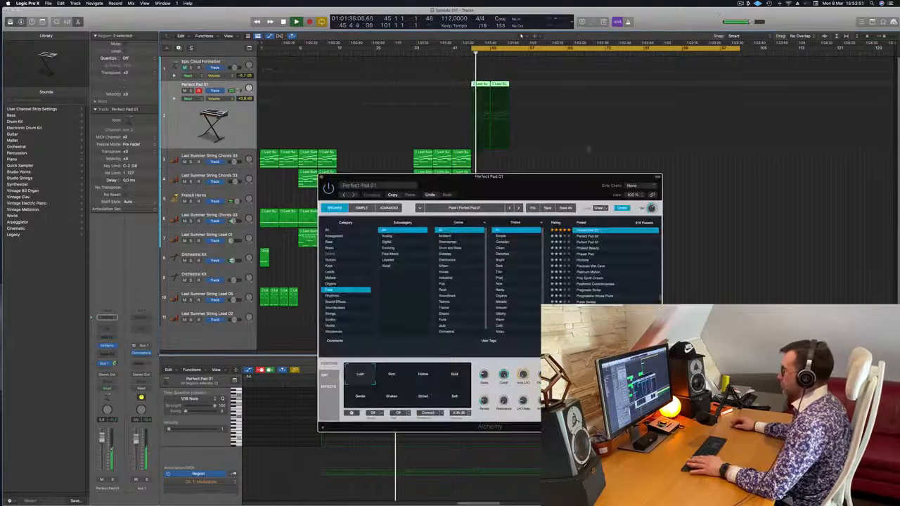
{"action": "left_click", "coordinate": [397, 380]}
{"action": "left_click", "coordinate": [432, 380]}
{"action": "left_click", "coordinate": [454, 379]}
{"action": "left_click", "coordinate": [448, 396]}
{"action": "left_click", "coordinate": [358, 396]}
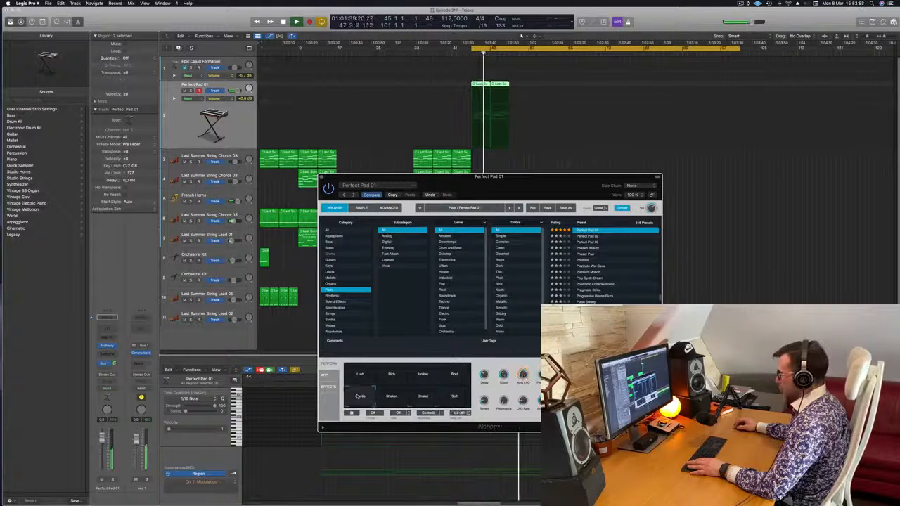
{"action": "left_click", "coordinate": [358, 379]}
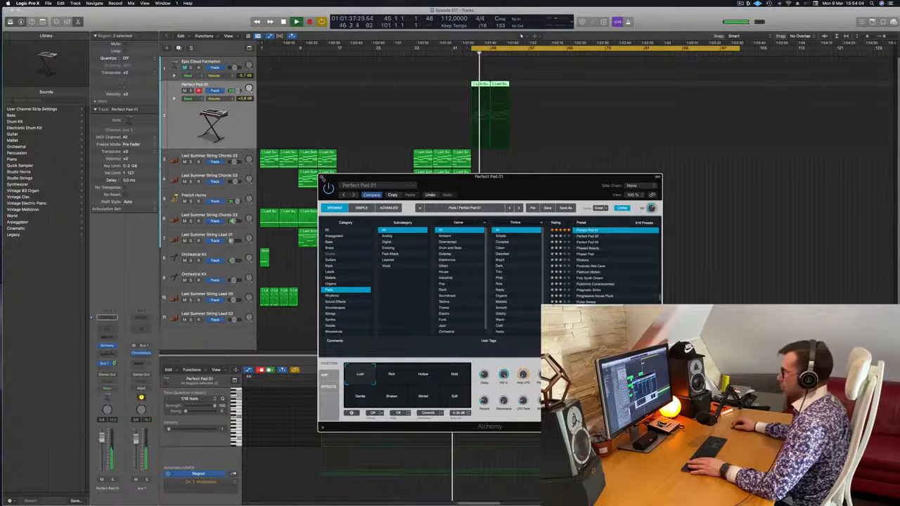
{"action": "left_click", "coordinate": [322, 176]}
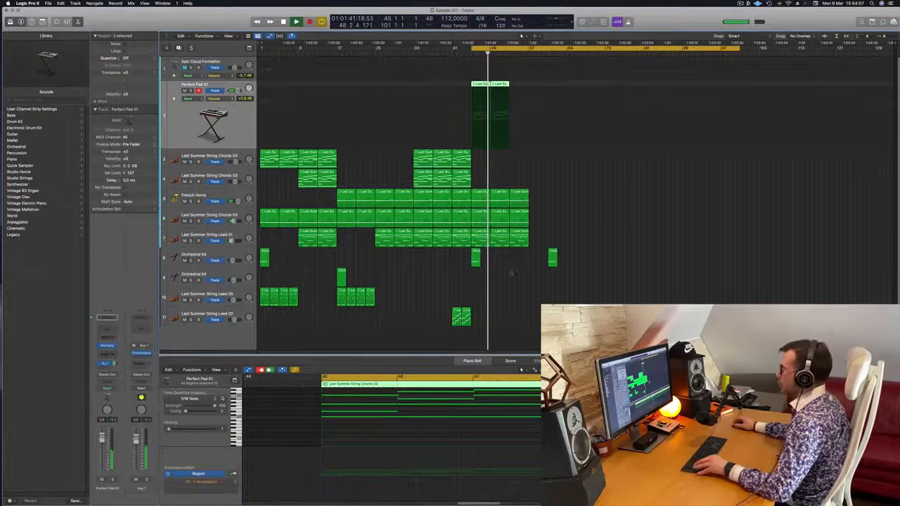
Step: Copy the two Perfect Pad 01 regions to bar 53, and copy all four pad regions onto the Epic Cloud Formation track
{"action": "scroll", "coordinate": [540, 245], "scroll_direction": "up", "scroll_amount": 4}
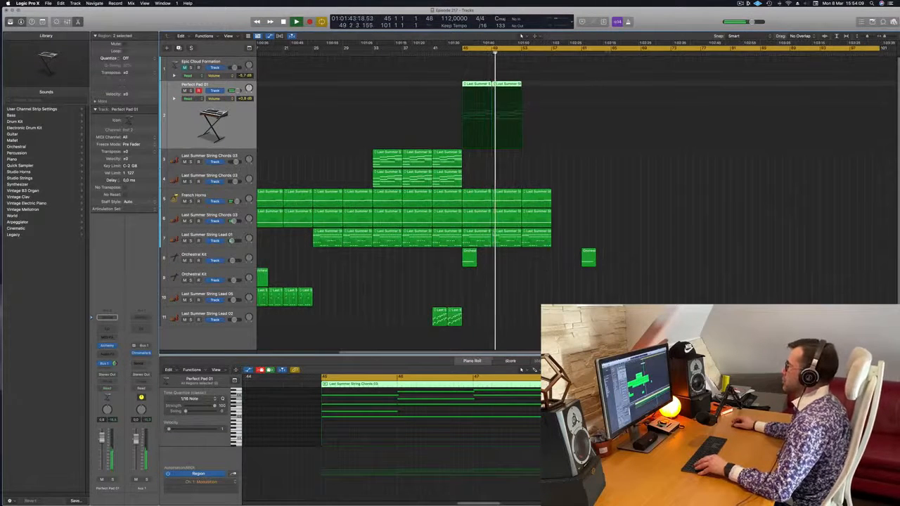
{"action": "left_click", "coordinate": [473, 84]}
{"action": "left_click_drag", "start_coordinate": [473, 84], "coordinate": [533, 85]}
{"action": "key", "text": "space"}
{"action": "left_click", "coordinate": [236, 117]}
{"action": "key", "text": "space"}
{"action": "key", "text": "space"}
{"action": "left_click_drag", "start_coordinate": [478, 86], "coordinate": [479, 62]}
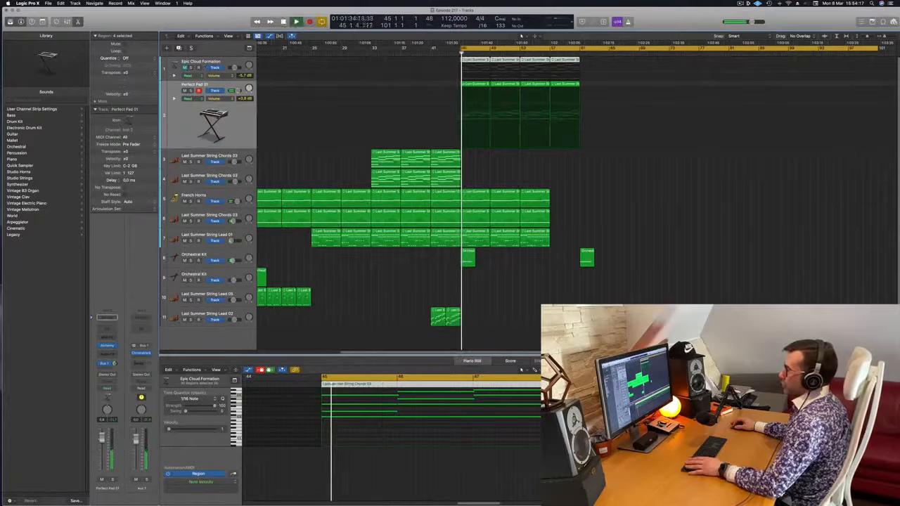
Step: Unmute the Epic Cloud Formation track, raise its volume to -2.7 dB and play it from bar 45
{"action": "left_click", "coordinate": [185, 67]}
{"action": "key", "text": "space"}
{"action": "key", "text": "space"}
{"action": "left_click", "coordinate": [210, 63]}
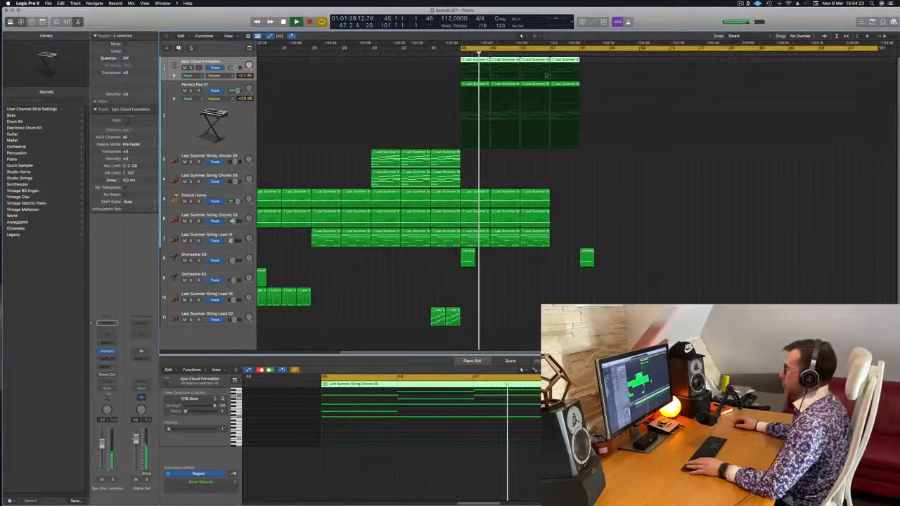
{"action": "key", "text": "space"}
{"action": "key", "text": "space"}
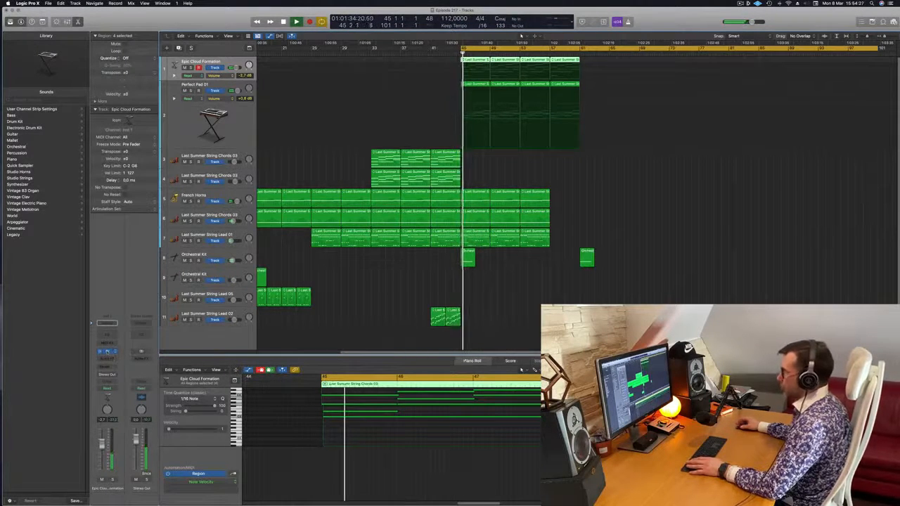
Step: Mute Perfect Pad 01, lower the cutoff in Epic Cloud Formation's Alchemy instrument and raise that track's volume to +1.3 dB
{"action": "left_click", "coordinate": [107, 351]}
{"action": "key", "text": "space"}
{"action": "key", "text": "space"}
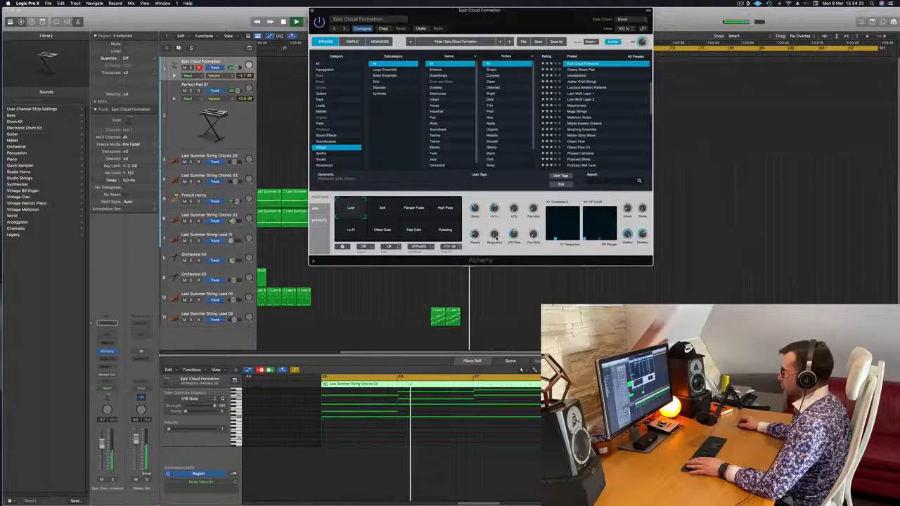
{"action": "left_click_drag", "start_coordinate": [538, 10], "coordinate": [562, 251]}
{"action": "left_click", "coordinate": [185, 91]}
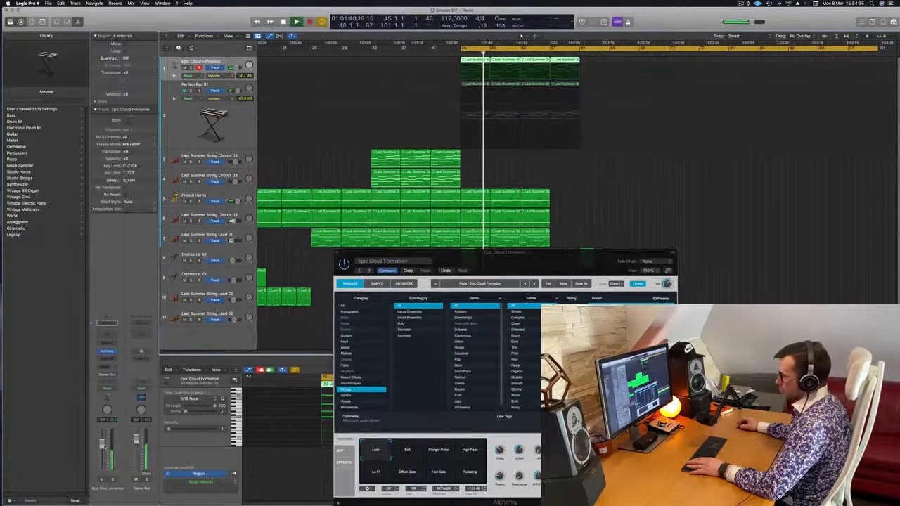
{"action": "left_click", "coordinate": [521, 448]}
{"action": "left_click_drag", "start_coordinate": [522, 445], "coordinate": [521, 464]}
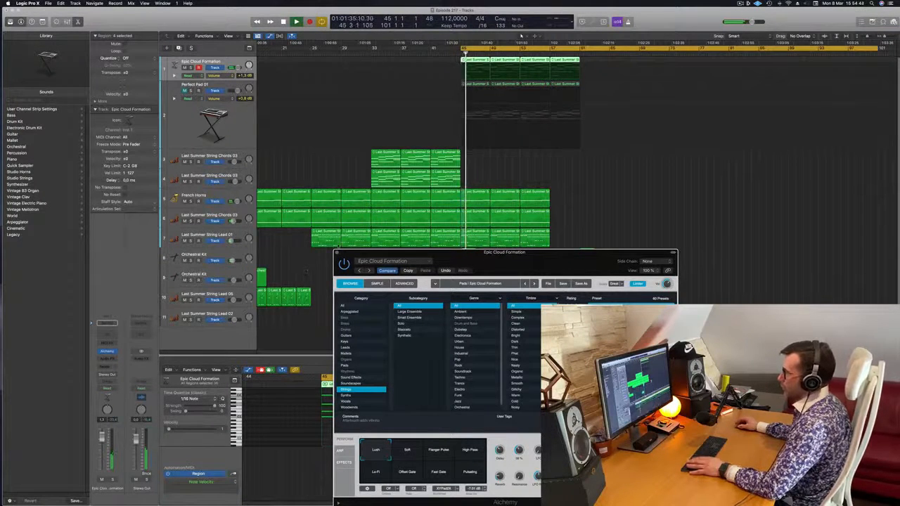
{"action": "left_click", "coordinate": [339, 254]}
Step: Set Epic Cloud Formation's automation mode to Touch and bring up its Alchemy cutoff for automating
{"action": "left_click", "coordinate": [107, 388]}
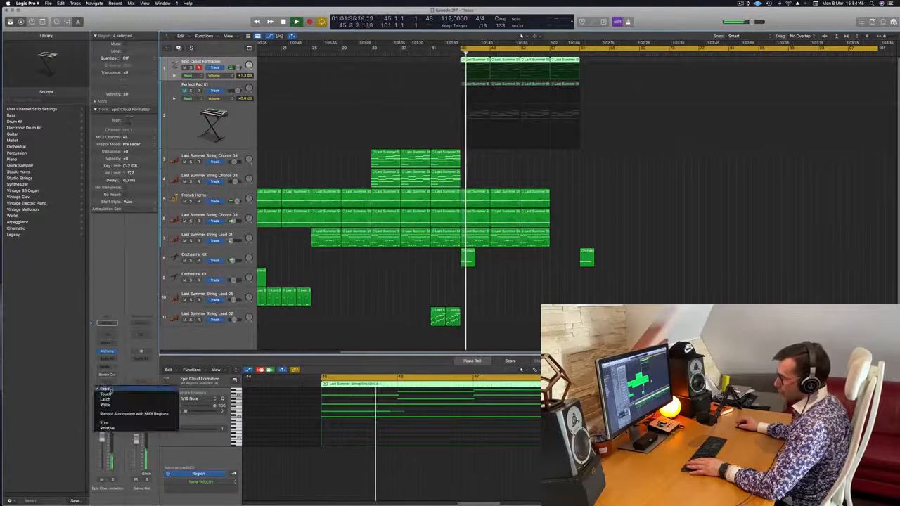
{"action": "left_click", "coordinate": [111, 398]}
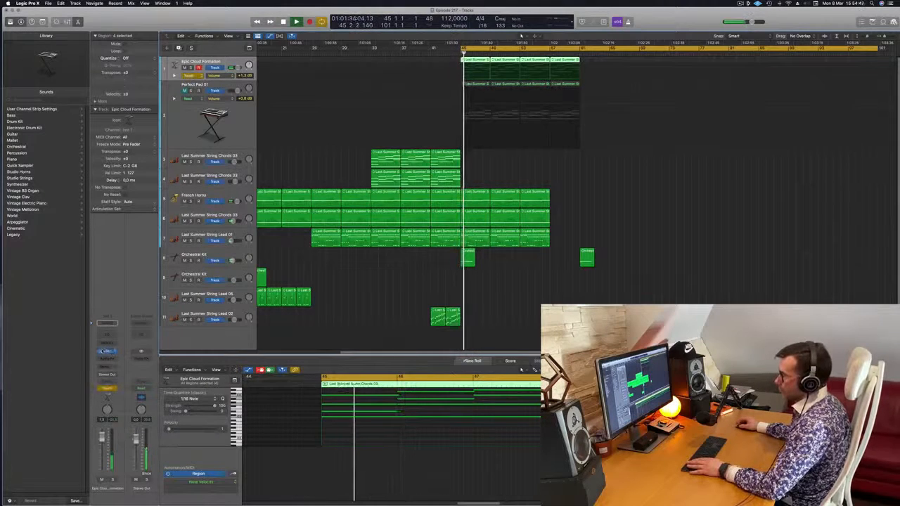
{"action": "left_click", "coordinate": [107, 351]}
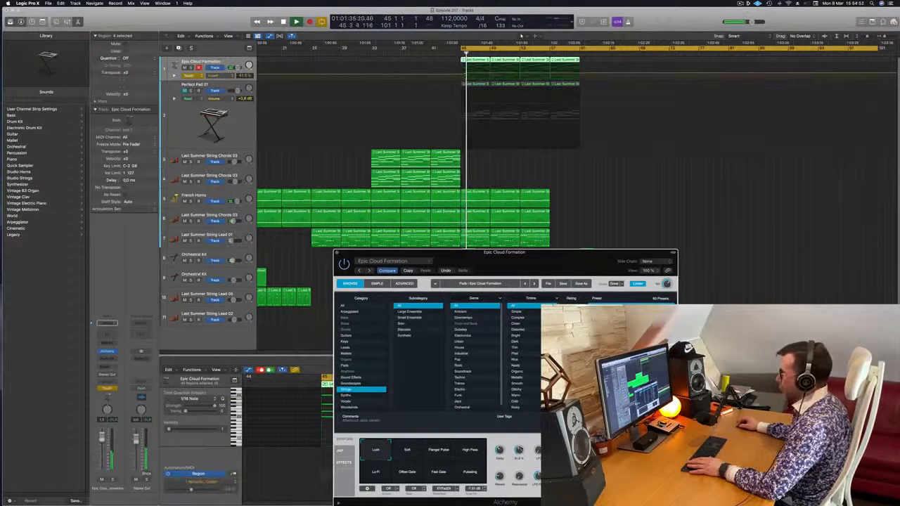
Step: Draw Epic Cloud Formation's cutoff automation rising from bar 45 through bars 47 and 49 to about 71.8 % at bar 53
{"action": "left_click", "coordinate": [466, 73]}
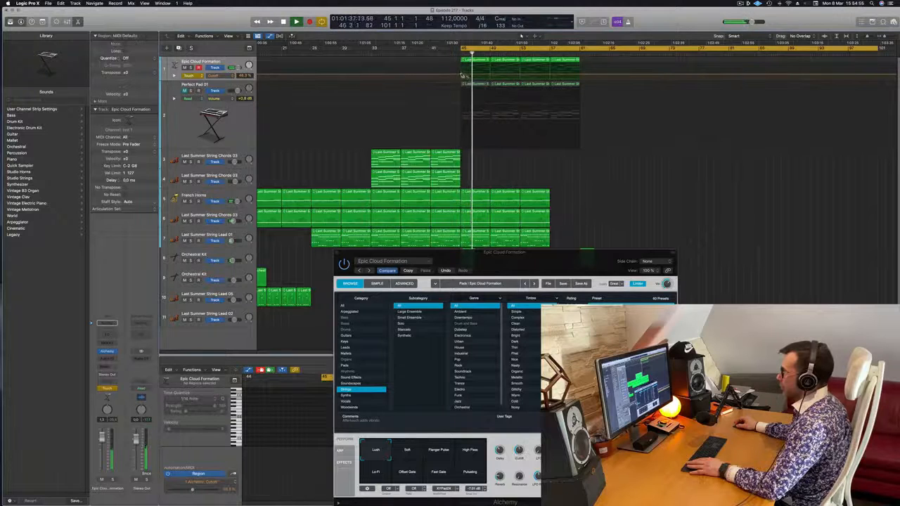
{"action": "key", "text": "space"}
{"action": "key", "text": "space"}
{"action": "left_click_drag", "start_coordinate": [477, 74], "coordinate": [478, 71]}
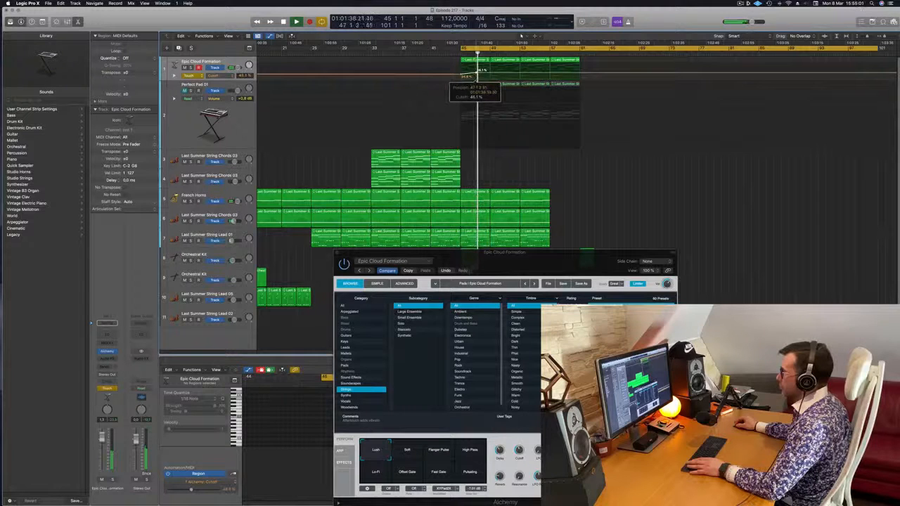
{"action": "left_click_drag", "start_coordinate": [477, 72], "coordinate": [491, 67]}
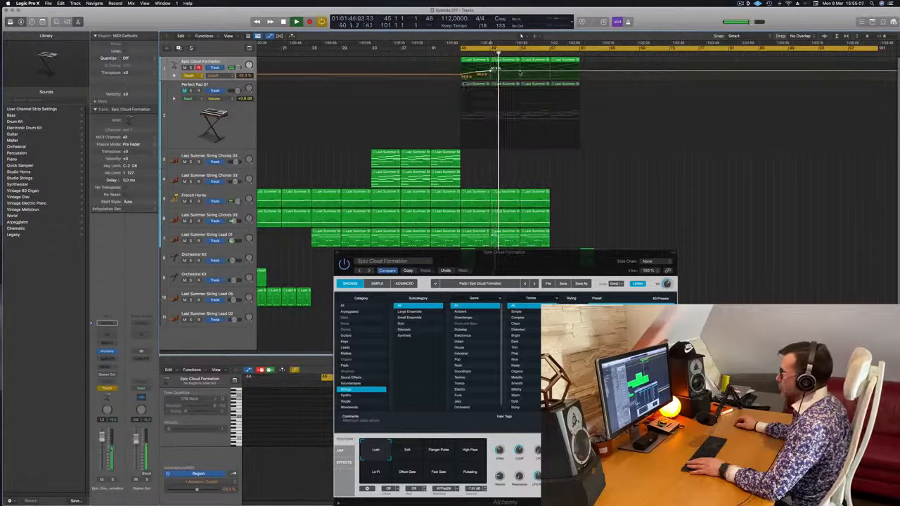
{"action": "left_click_drag", "start_coordinate": [521, 70], "coordinate": [522, 66]}
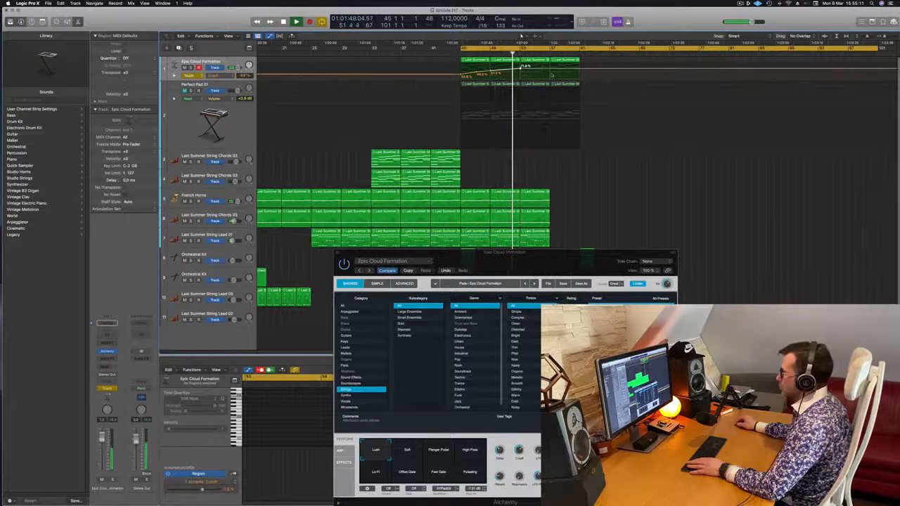
{"action": "scroll", "coordinate": [561, 147], "scroll_direction": "down", "scroll_amount": 2}
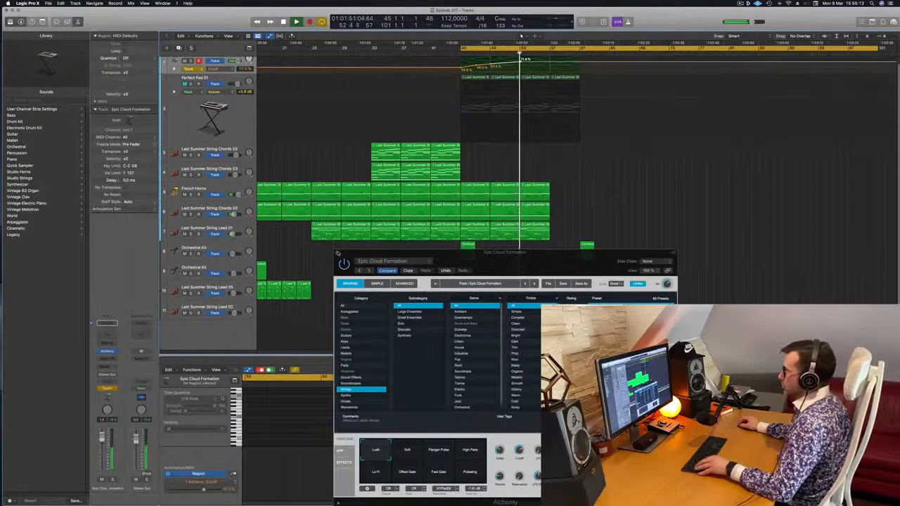
{"action": "left_click", "coordinate": [337, 253]}
Step: Show the track automation and lower the Last Summer String Lead 01 volume at bar 53 while listening from bar 45
{"action": "key", "text": "super+Left"}
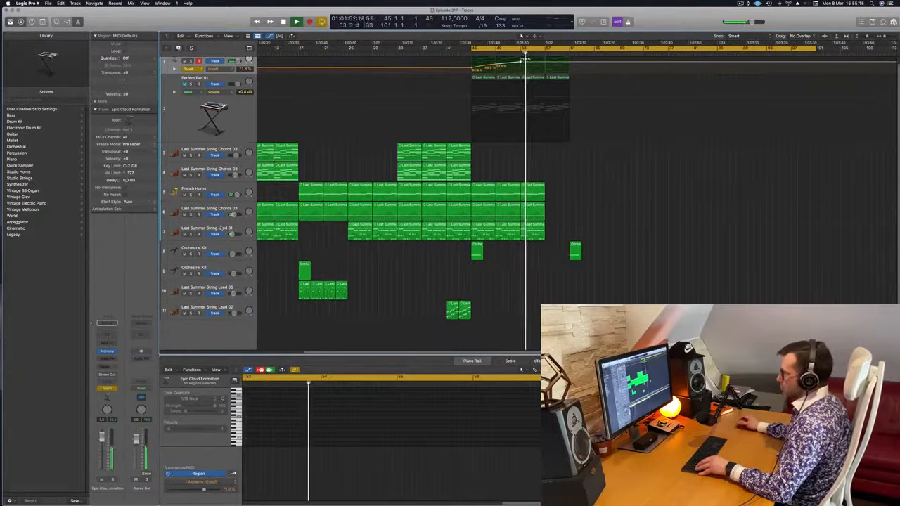
{"action": "left_click", "coordinate": [221, 228]}
{"action": "key", "text": "a"}
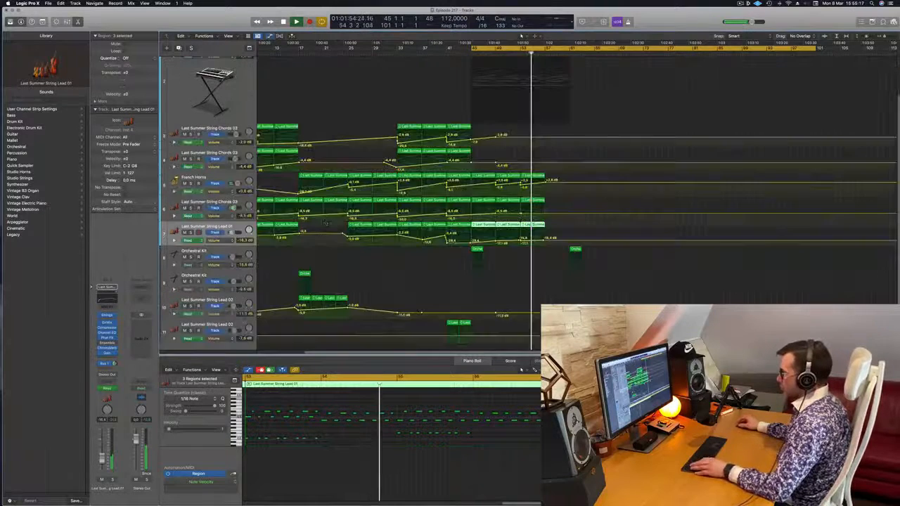
{"action": "key", "text": "space"}
{"action": "key", "text": "space"}
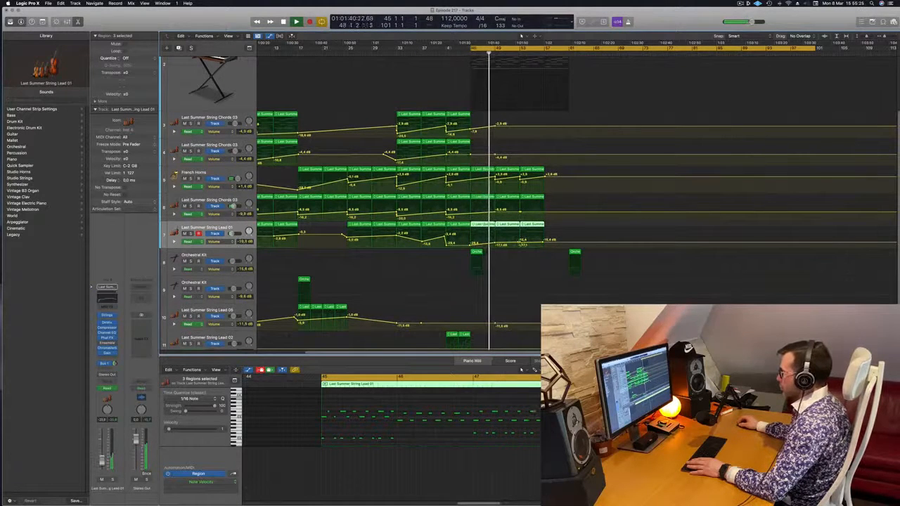
{"action": "left_click", "coordinate": [521, 243]}
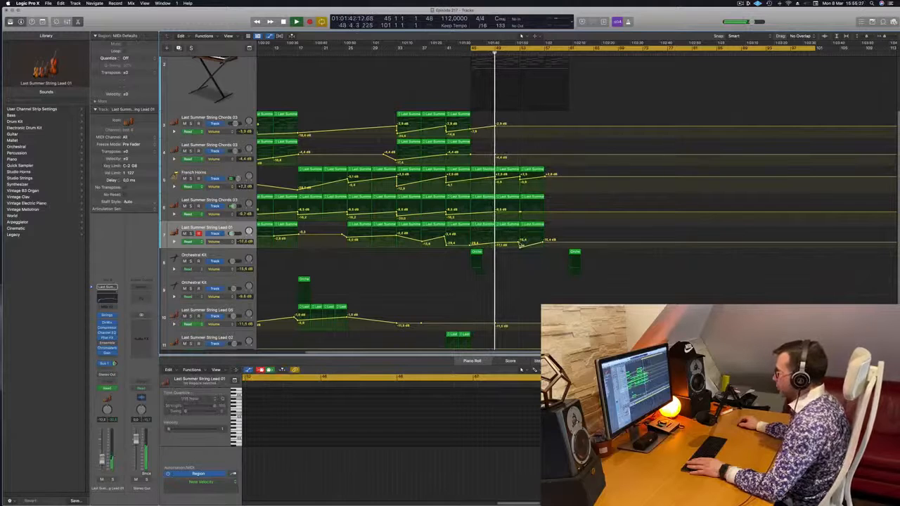
Step: Insert the Arpeggiator MIDI effect on the Perfect Pad 01 track, unmute the track and play from bar 45
{"action": "scroll", "coordinate": [496, 148], "scroll_direction": "up", "scroll_amount": 5}
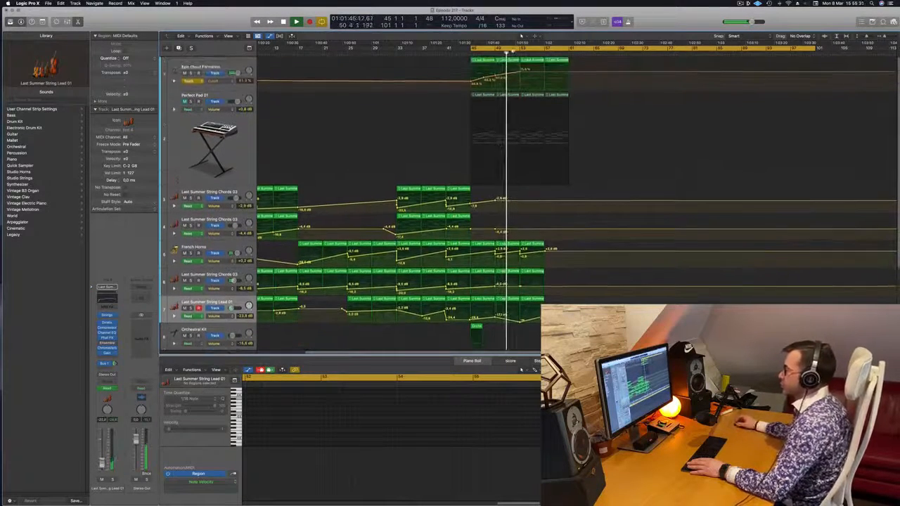
{"action": "left_click", "coordinate": [216, 64]}
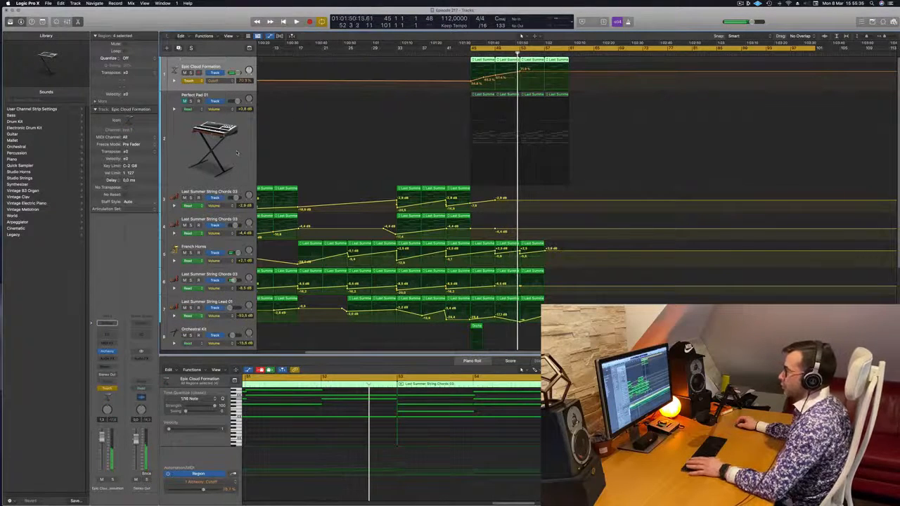
{"action": "key", "text": "space"}
{"action": "key", "text": "space"}
{"action": "left_click", "coordinate": [218, 113]}
{"action": "key", "text": "space"}
{"action": "key", "text": "space"}
{"action": "left_click", "coordinate": [109, 340]}
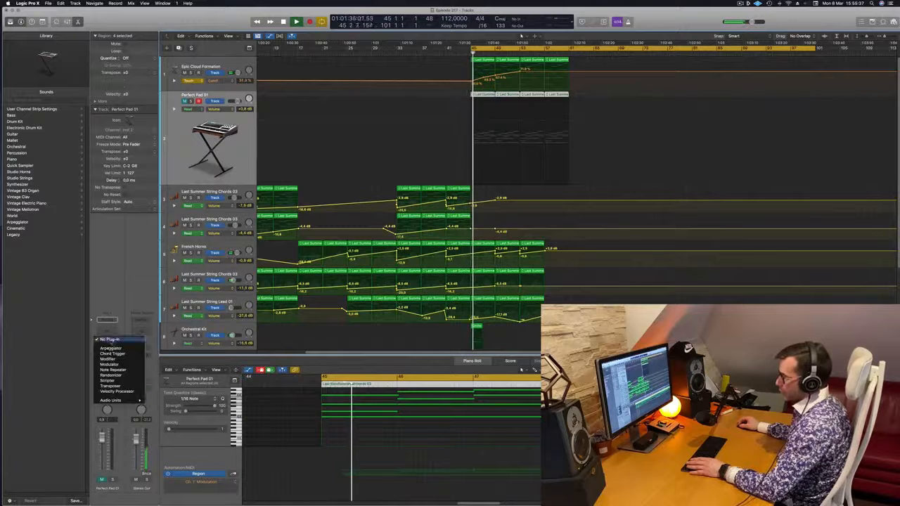
{"action": "left_click", "coordinate": [110, 348]}
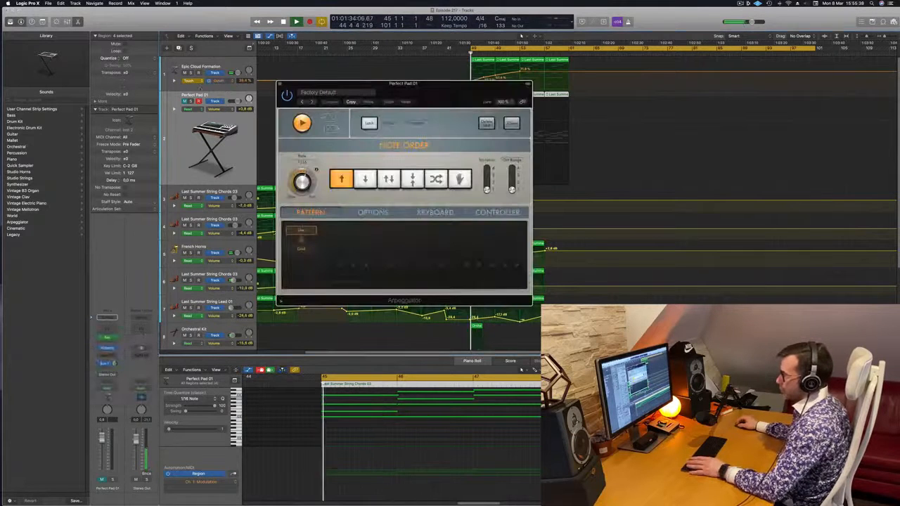
{"action": "left_click_drag", "start_coordinate": [302, 84], "coordinate": [785, 109]}
{"action": "key", "text": "space"}
{"action": "key", "text": "space"}
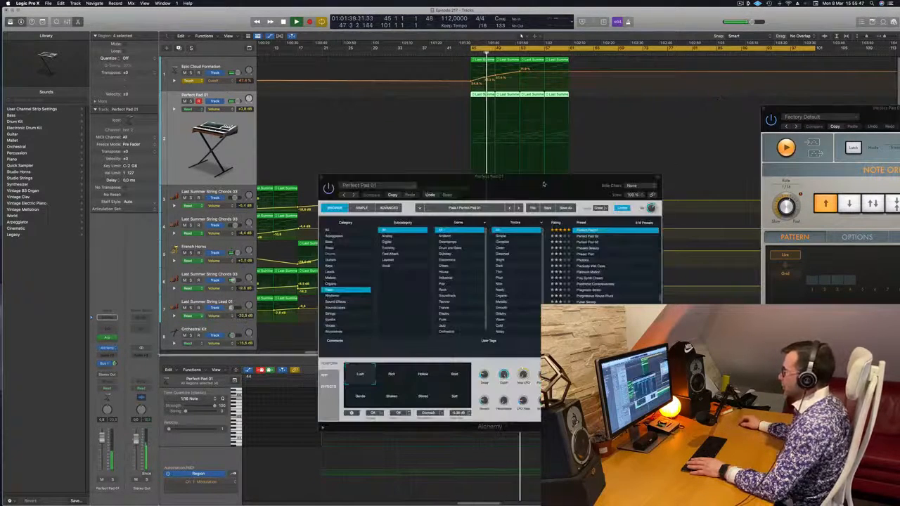
Step: Load the Afterthought preset from Alchemy's Guitars category and lower the track's volume to about -12.4 dB
{"action": "left_click_drag", "start_coordinate": [543, 184], "coordinate": [546, 137]}
{"action": "key", "text": "space"}
{"action": "key", "text": "space"}
{"action": "left_click", "coordinate": [337, 220]}
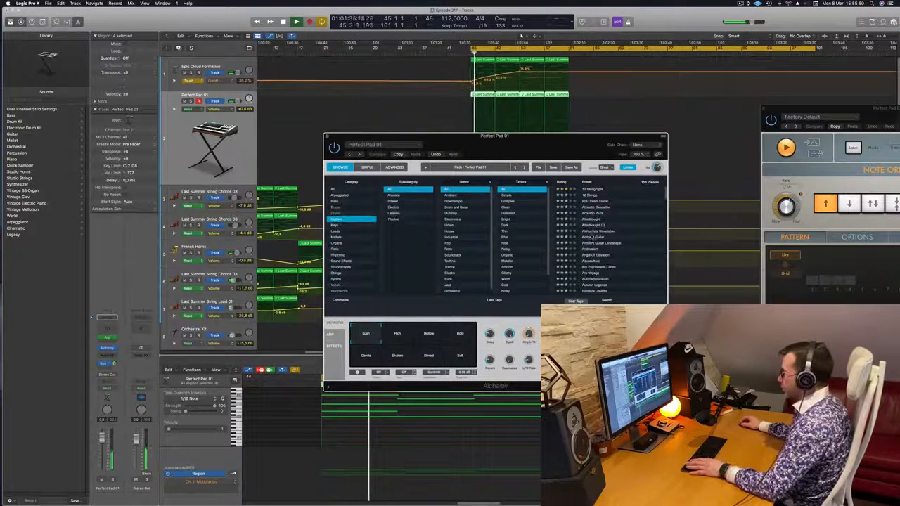
{"action": "left_click", "coordinate": [596, 225]}
{"action": "left_click_drag", "start_coordinate": [569, 137], "coordinate": [739, 169]}
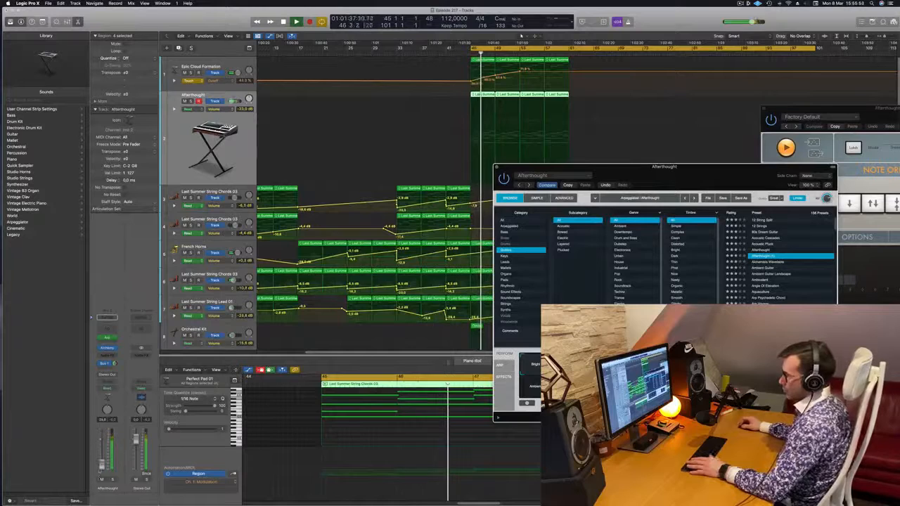
{"action": "left_click_drag", "start_coordinate": [102, 440], "coordinate": [100, 472]}
{"action": "key", "text": "space"}
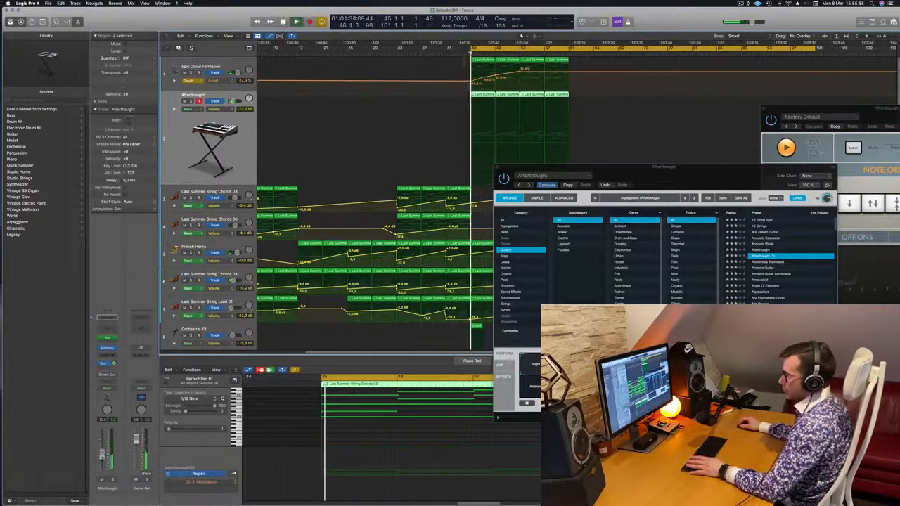
Step: Audition the Angle Of Elevation and Arp Psychedelic Chord guitar presets in Alchemy during playback
{"action": "left_click_drag", "start_coordinate": [659, 176], "coordinate": [377, 207]}
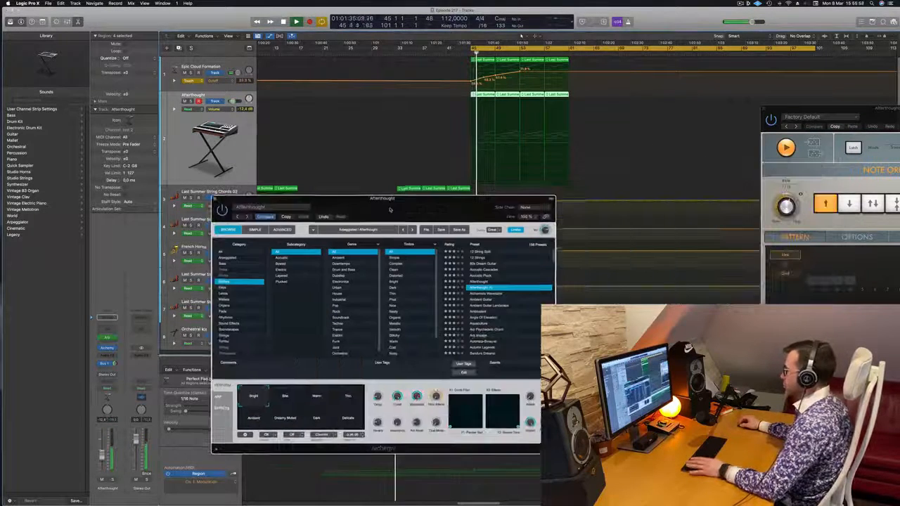
{"action": "left_click", "coordinate": [479, 317]}
{"action": "left_click_drag", "start_coordinate": [455, 213], "coordinate": [440, 120]}
{"action": "scroll", "coordinate": [531, 266], "scroll_direction": "down", "scroll_amount": 1}
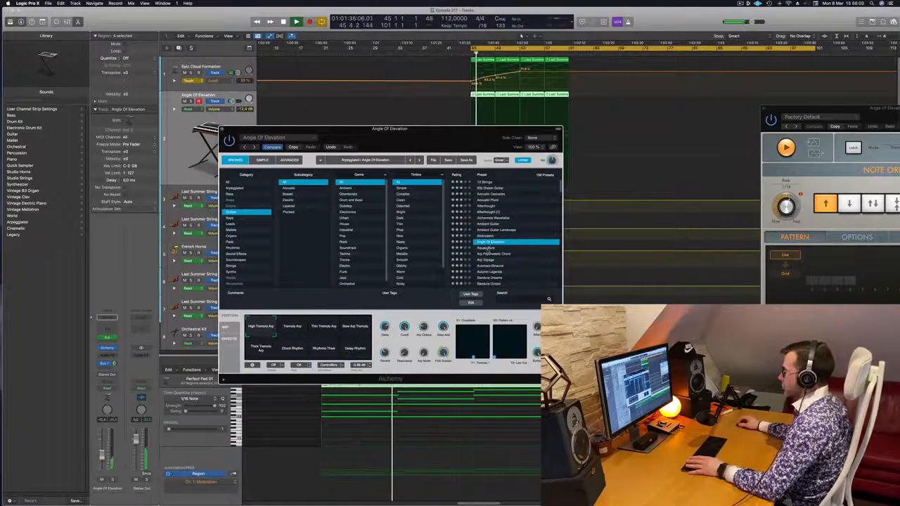
{"action": "left_click", "coordinate": [489, 254]}
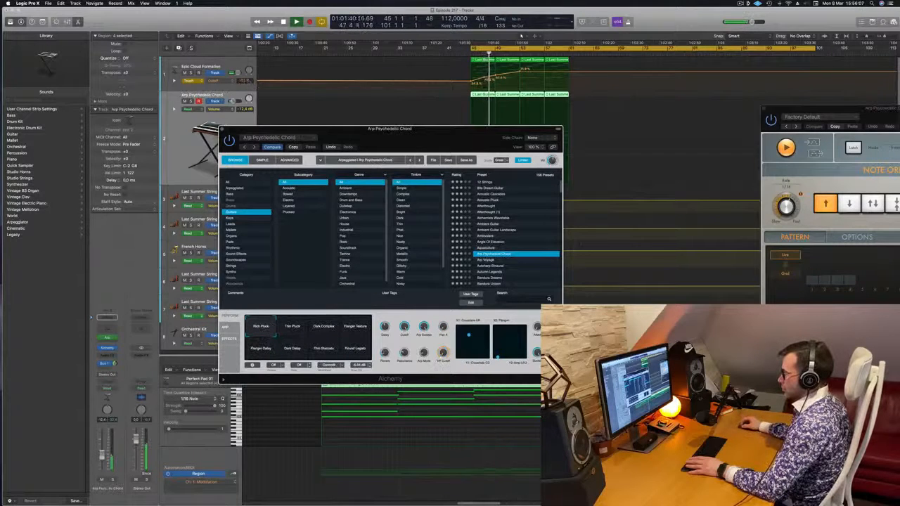
{"action": "scroll", "coordinate": [507, 270], "scroll_direction": "down", "scroll_amount": 2}
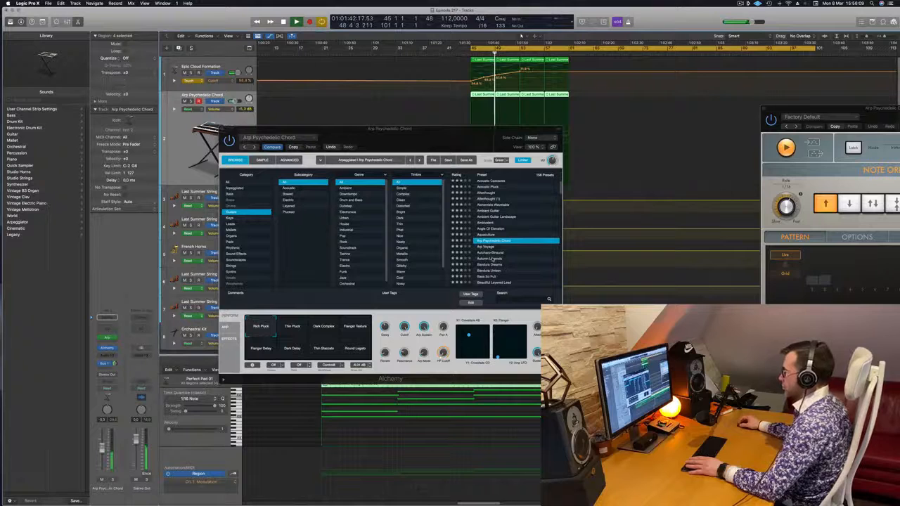
Step: Load Alchemy's Autumn Legends preset and audition it by repeatedly restarting playback from bar 45
{"action": "left_click", "coordinate": [495, 259]}
{"action": "key", "text": "space"}
{"action": "key", "text": "space"}
{"action": "left_click_drag", "start_coordinate": [490, 129], "coordinate": [486, 169]}
{"action": "scroll", "coordinate": [636, 254], "scroll_direction": "down", "scroll_amount": 3}
{"action": "key", "text": "space"}
{"action": "key", "text": "space"}
{"action": "key", "text": "space"}
{"action": "key", "text": "space"}
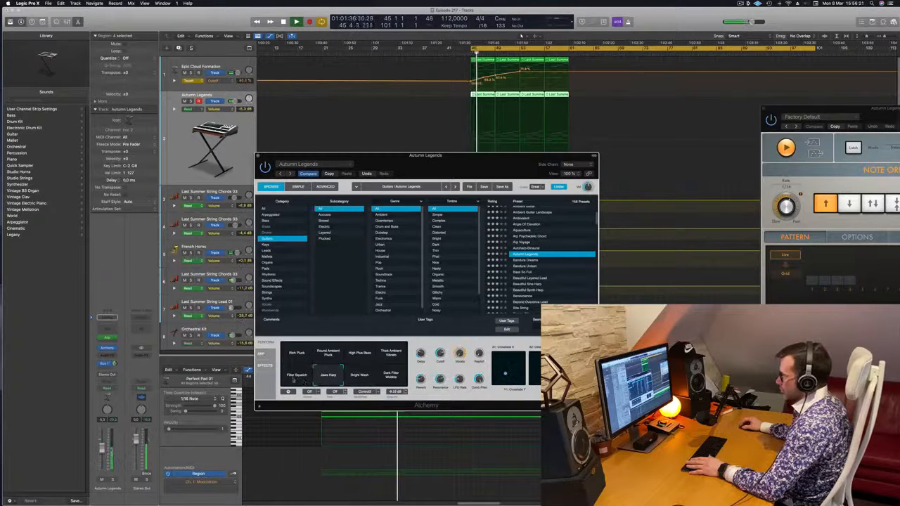
Step: Audition Alchemy presets from Bandura Dreams through Bass So Full, Beautiful Sine Harp and Benevolence to Bizarre Pad
{"action": "left_click", "coordinate": [528, 260]}
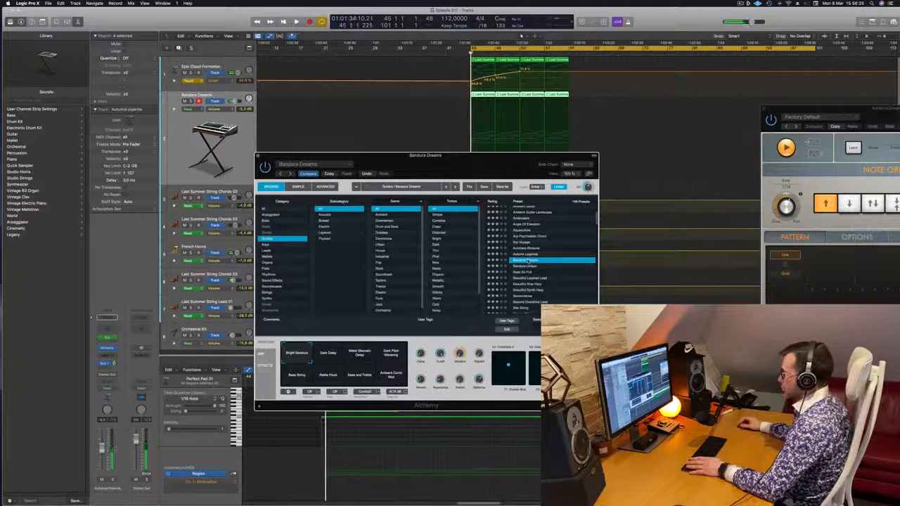
{"action": "left_click", "coordinate": [524, 272]}
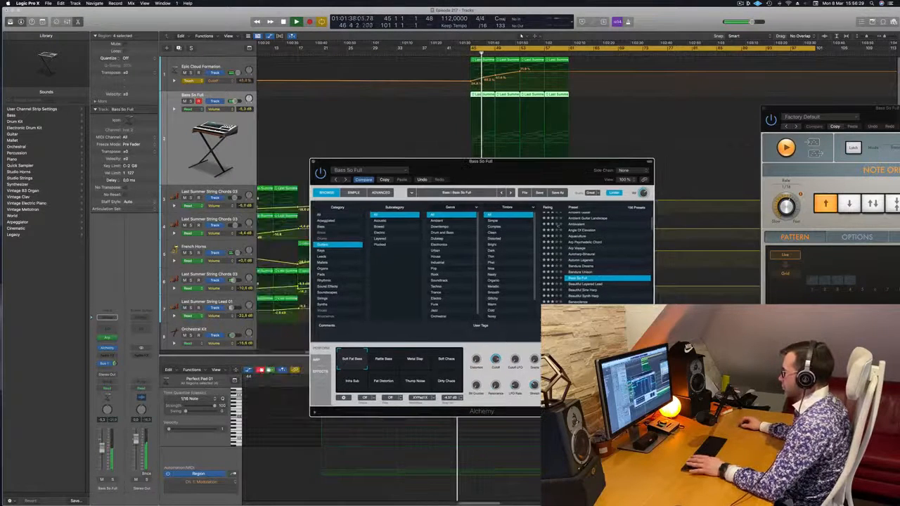
{"action": "left_click", "coordinate": [583, 291]}
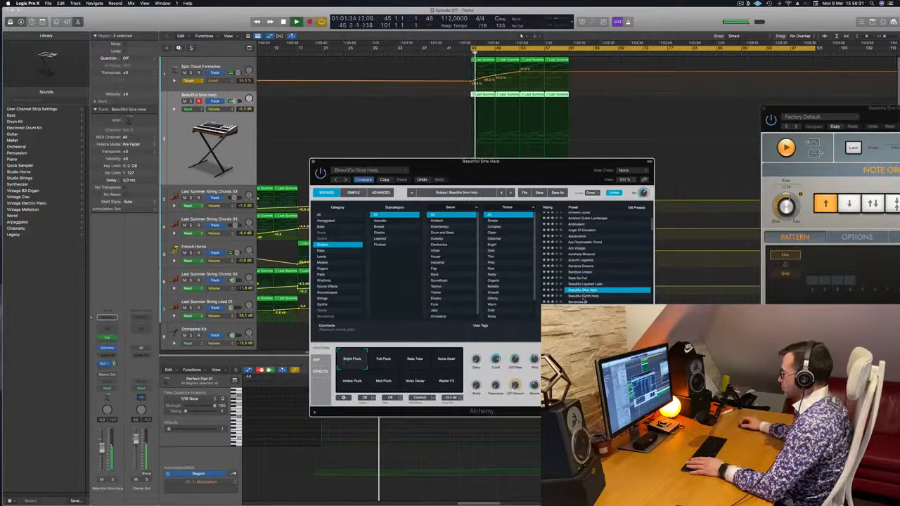
{"action": "left_click", "coordinate": [582, 296]}
{"action": "key", "text": "Down"}
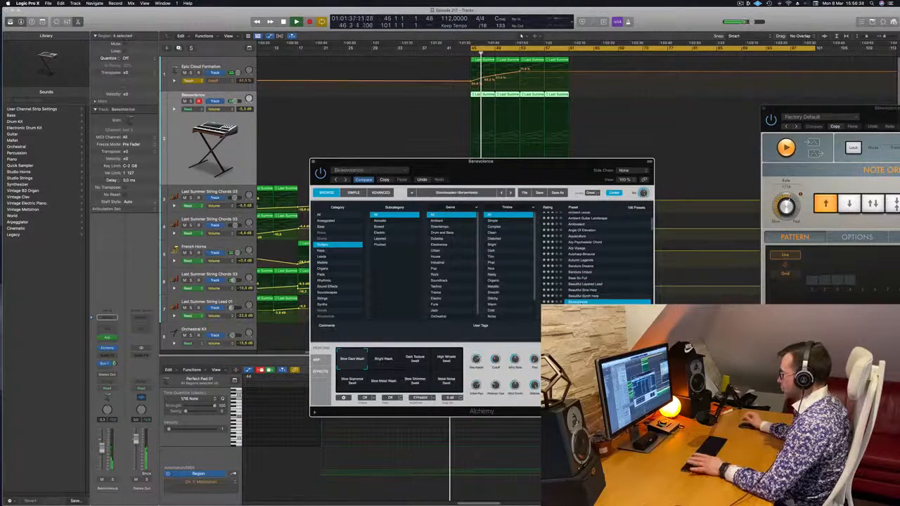
{"action": "key", "text": "Down"}
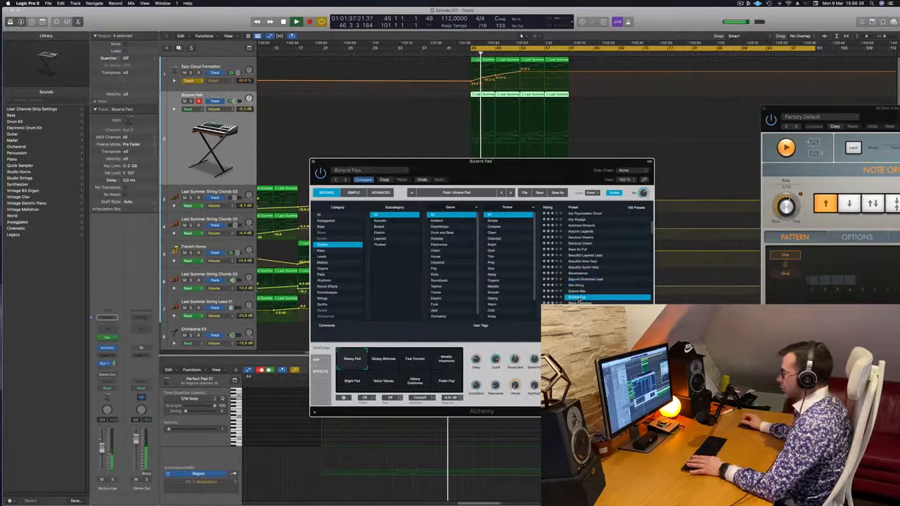
{"action": "left_click", "coordinate": [579, 299]}
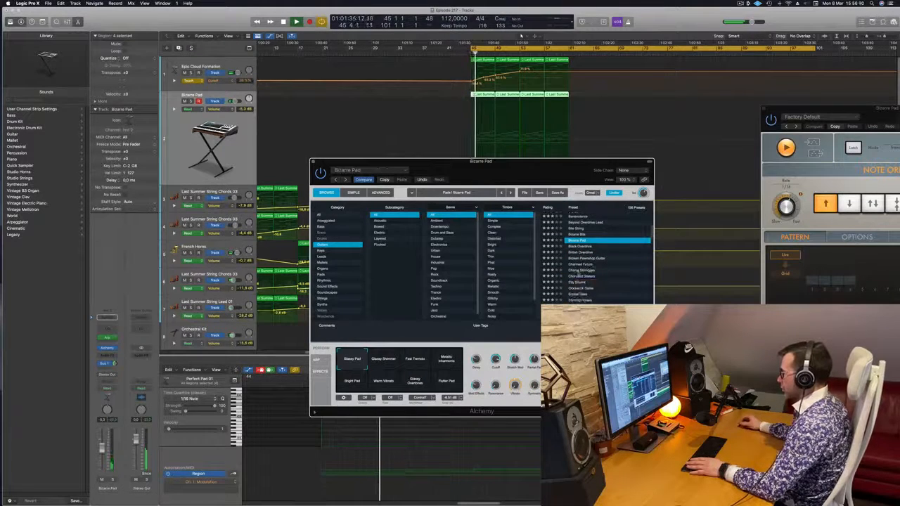
Step: Load Alchemy's Chorus Shimmers preset, set its track volume to about -7.6 dB and close the Alchemy window
{"action": "left_click", "coordinate": [580, 270]}
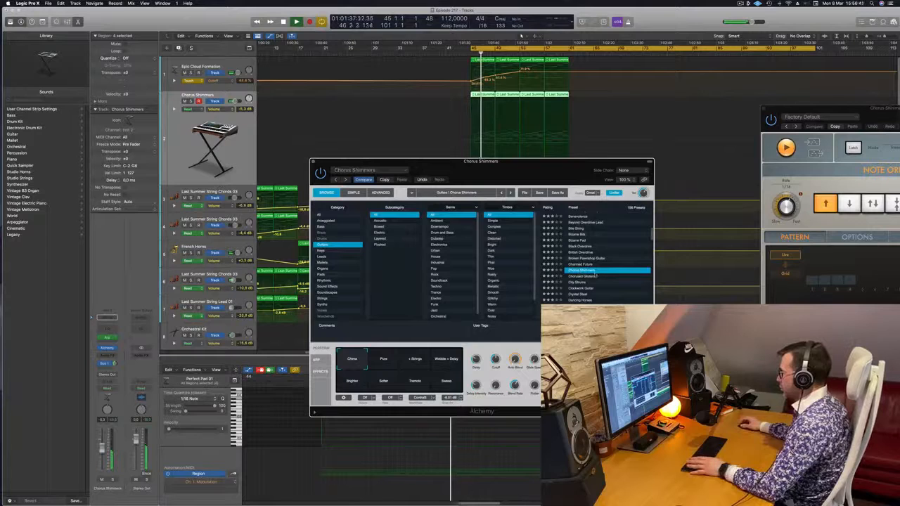
{"action": "left_click_drag", "start_coordinate": [570, 174], "coordinate": [613, 175]}
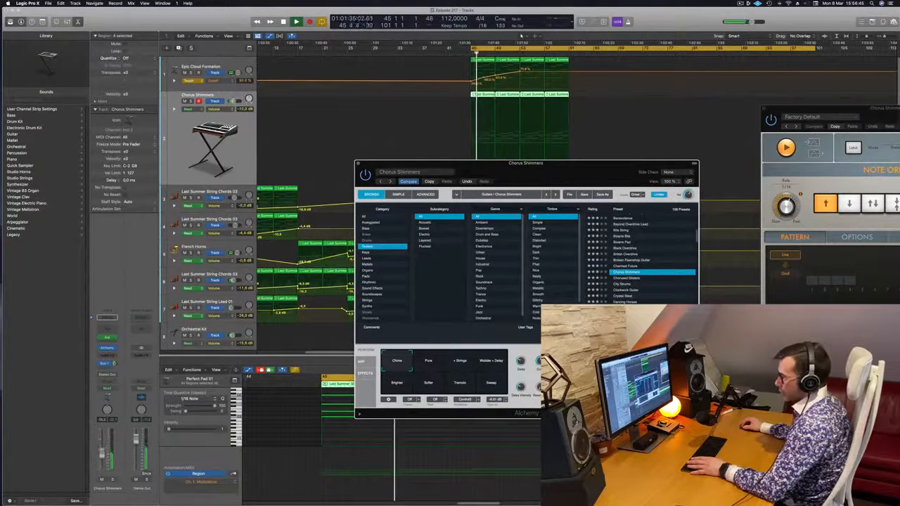
{"action": "left_click", "coordinate": [337, 171]}
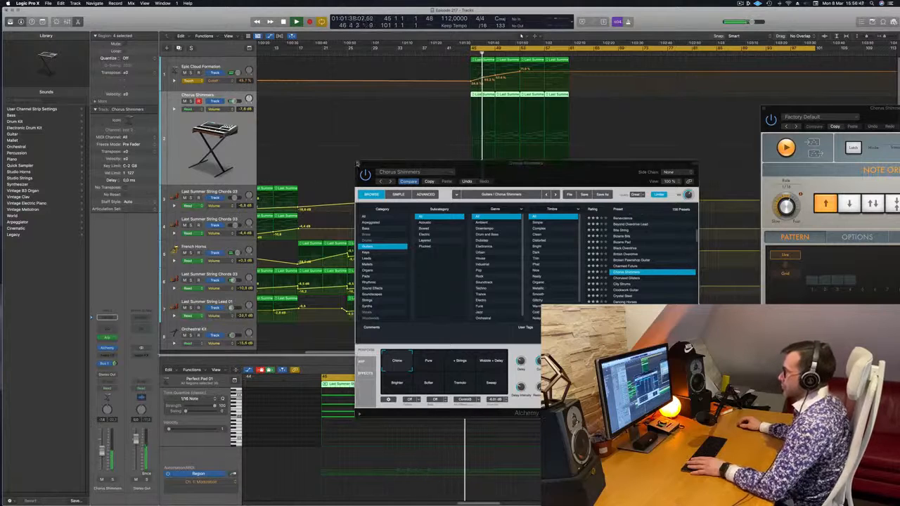
{"action": "left_click", "coordinate": [357, 164]}
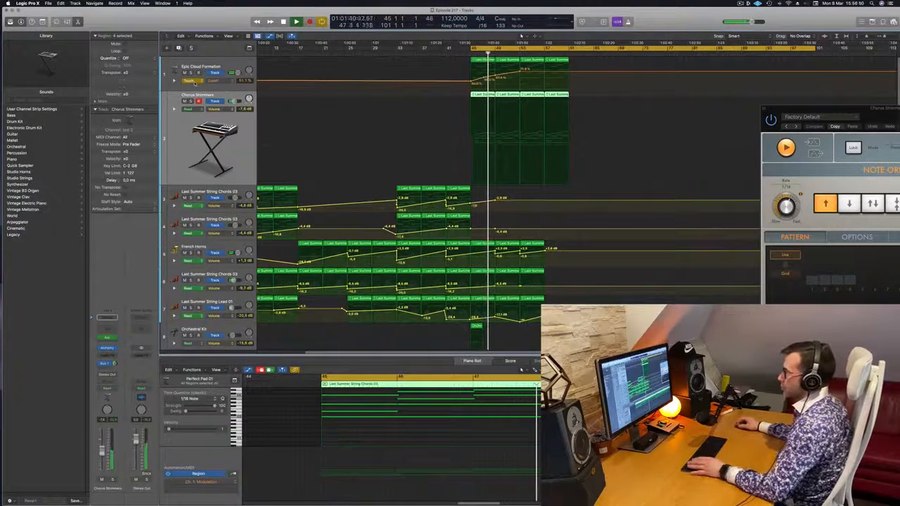
Step: Set Epic Cloud Formation's automation mode to Read, briefly solo Chorus Shimmers and replay from bar 45
{"action": "left_click", "coordinate": [190, 81]}
{"action": "left_click", "coordinate": [194, 74]}
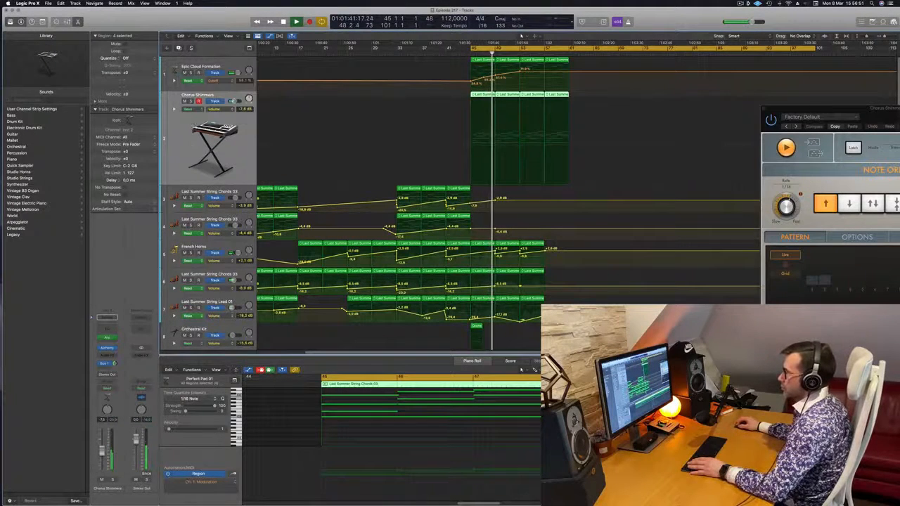
{"action": "left_click", "coordinate": [191, 101]}
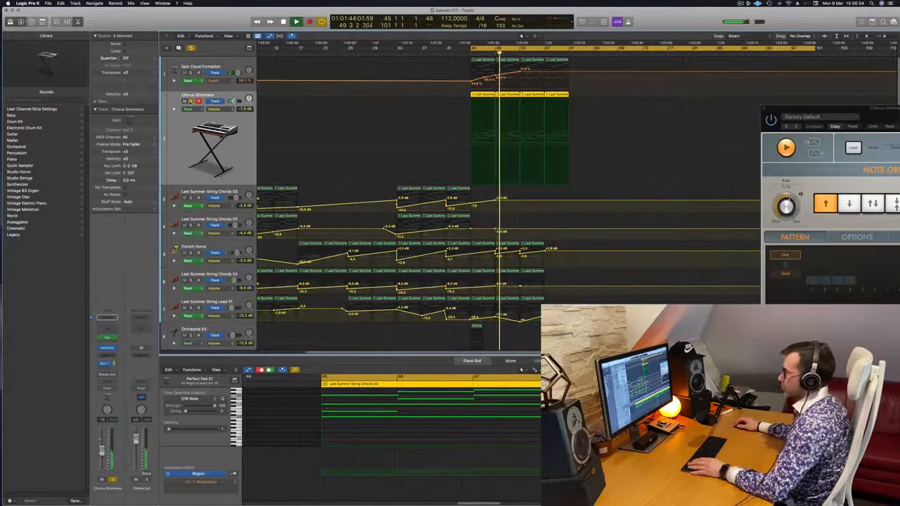
{"action": "left_click", "coordinate": [191, 101]}
{"action": "key", "text": "super+Left"}
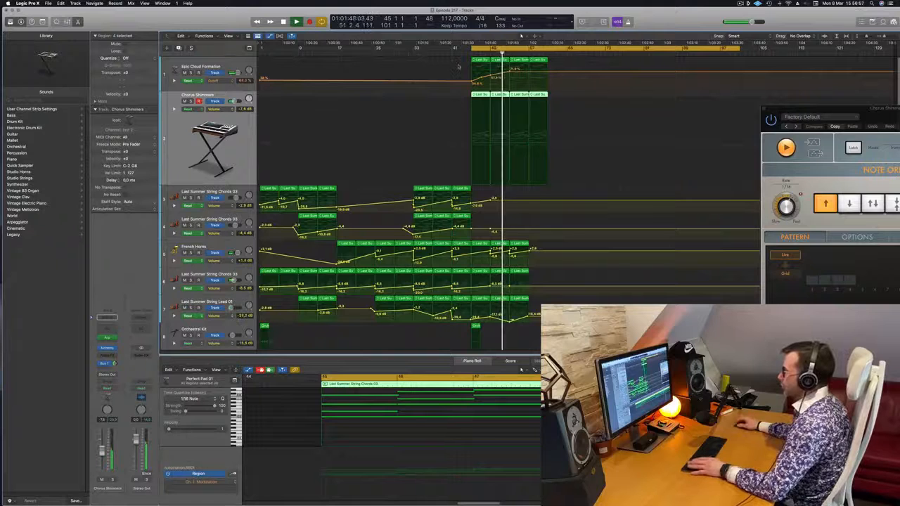
{"action": "key", "text": "space"}
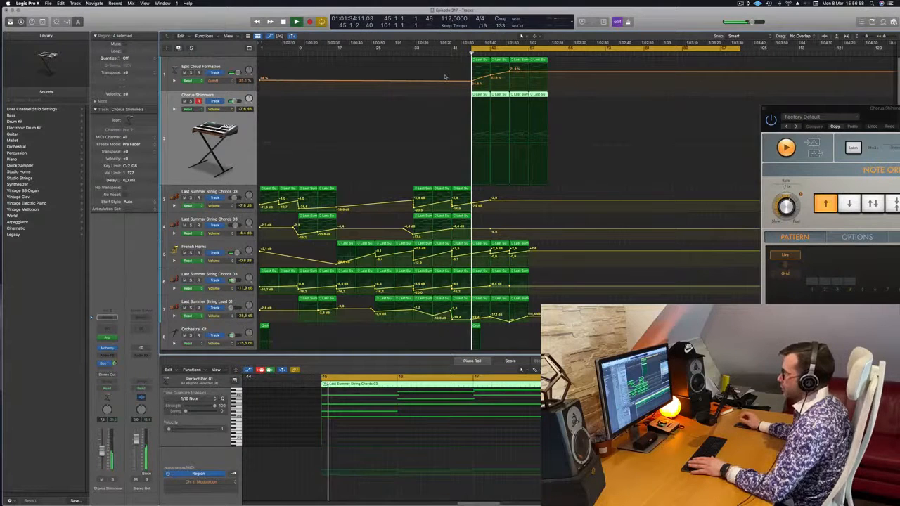
Step: Add a volume automation point on the Chorus Shimmers track at bar 45 and restart playback from there
{"action": "left_click", "coordinate": [469, 149]}
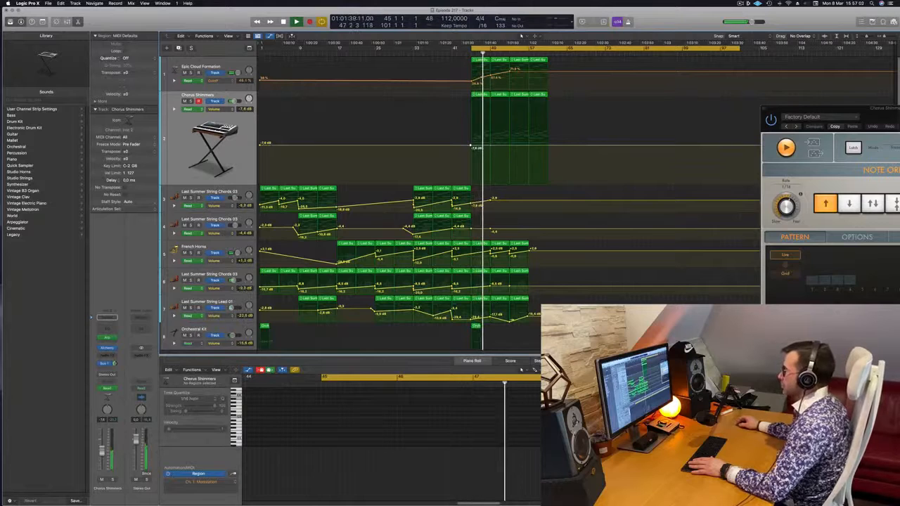
{"action": "key", "text": "space"}
{"action": "key", "text": "space"}
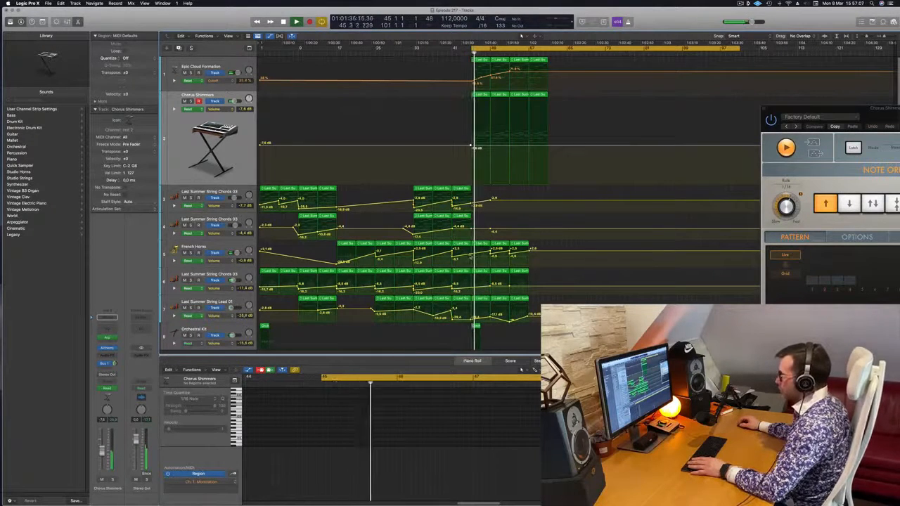
Step: Lower the French Horns volume automation at bar 49, remove the points at bar 53 and replay from bar 45
{"action": "left_click_drag", "start_coordinate": [490, 263], "coordinate": [490, 266]}
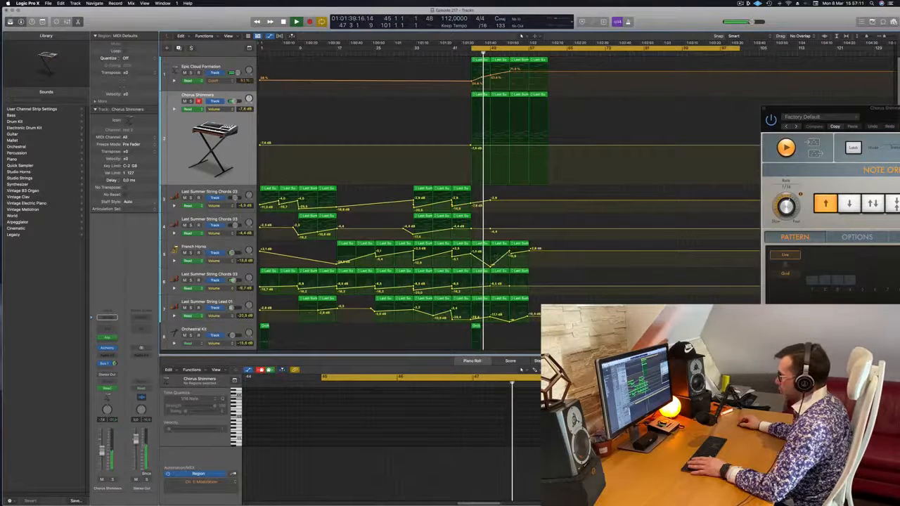
{"action": "left_click", "coordinate": [510, 254]}
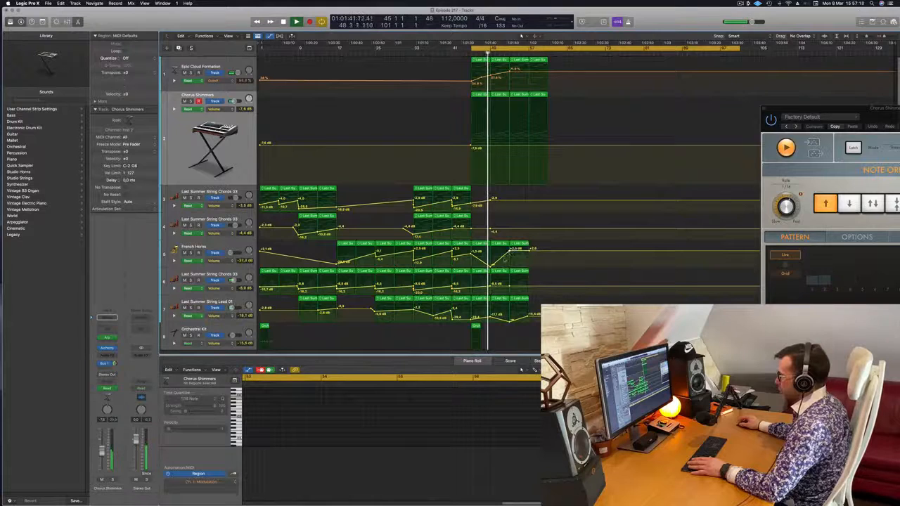
{"action": "key", "text": "space"}
{"action": "key", "text": "space"}
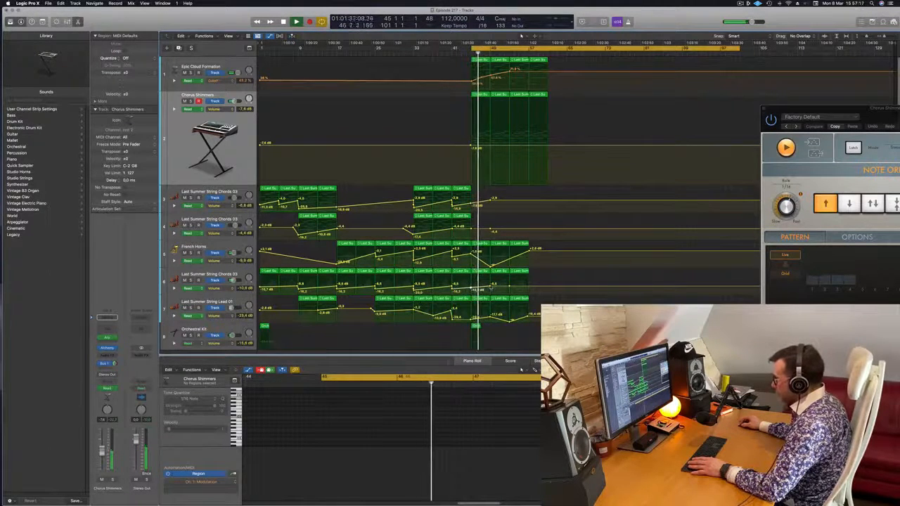
Step: Pull the Last Summer String Lead 01 volume automation at bar 49 down to the lane's bottom and replay from bar 45
{"action": "left_click_drag", "start_coordinate": [491, 317], "coordinate": [490, 323]}
{"action": "scroll", "coordinate": [521, 281], "scroll_direction": "down", "scroll_amount": 2}
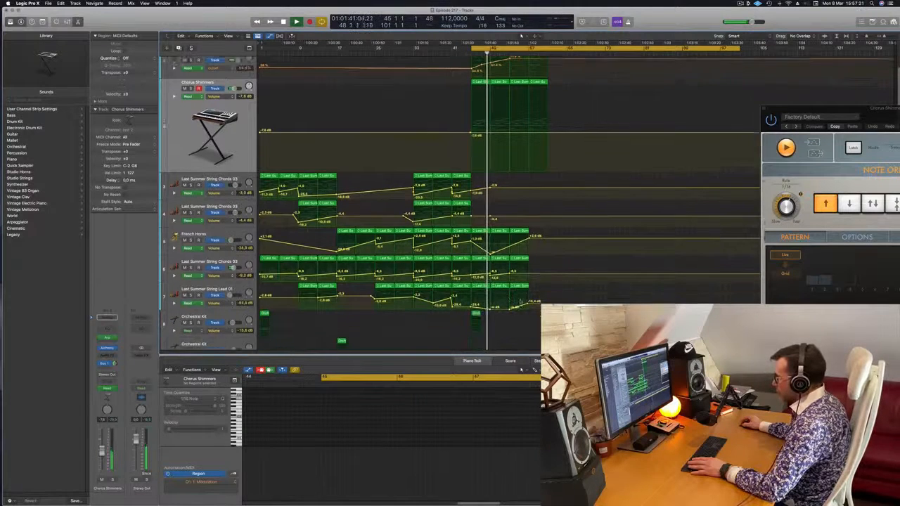
{"action": "key", "text": "space"}
{"action": "key", "text": "space"}
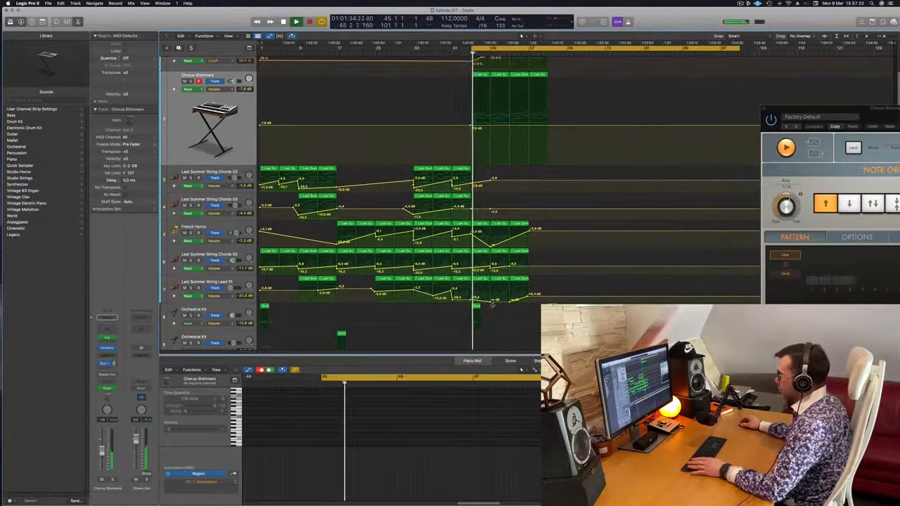
Step: Try a Last Summer String Lead 01 volume of about -17.5 dB at bar 49 and restart playback from bar 45
{"action": "left_click_drag", "start_coordinate": [491, 299], "coordinate": [490, 296]}
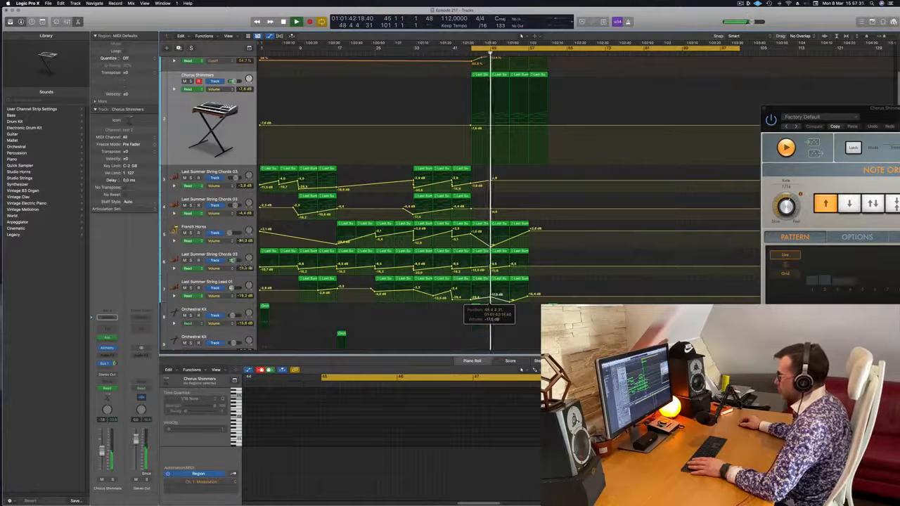
{"action": "key", "text": "space"}
{"action": "key", "text": "space"}
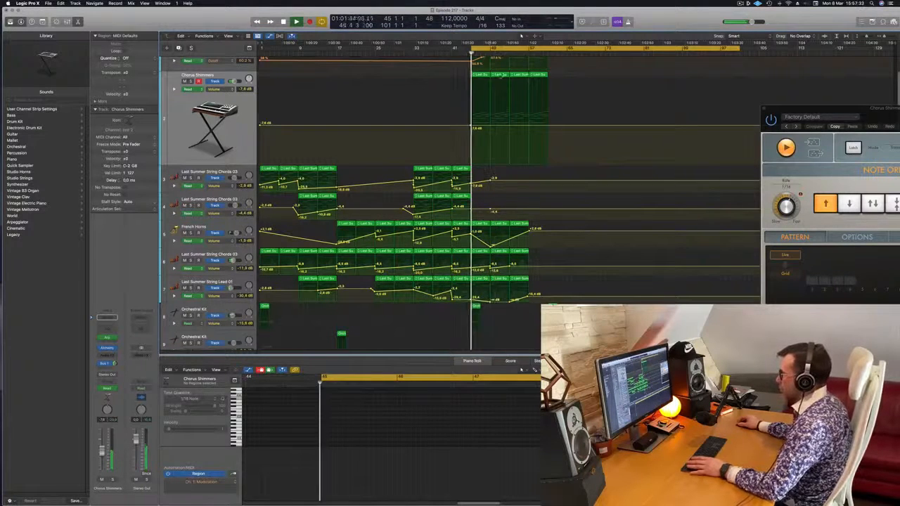
Step: Examine and sound individual chord notes in the first Chorus Shimmers region at bar 45, and listen to the region again
{"action": "left_click", "coordinate": [479, 74]}
{"action": "key", "text": "space"}
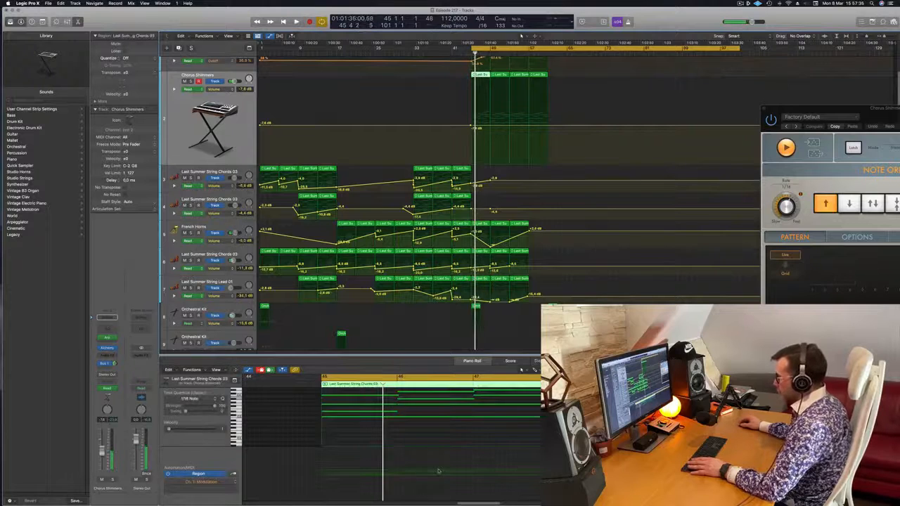
{"action": "scroll", "coordinate": [433, 437], "scroll_direction": "up", "scroll_amount": 4}
{"action": "scroll", "coordinate": [442, 436], "scroll_direction": "down", "scroll_amount": 2}
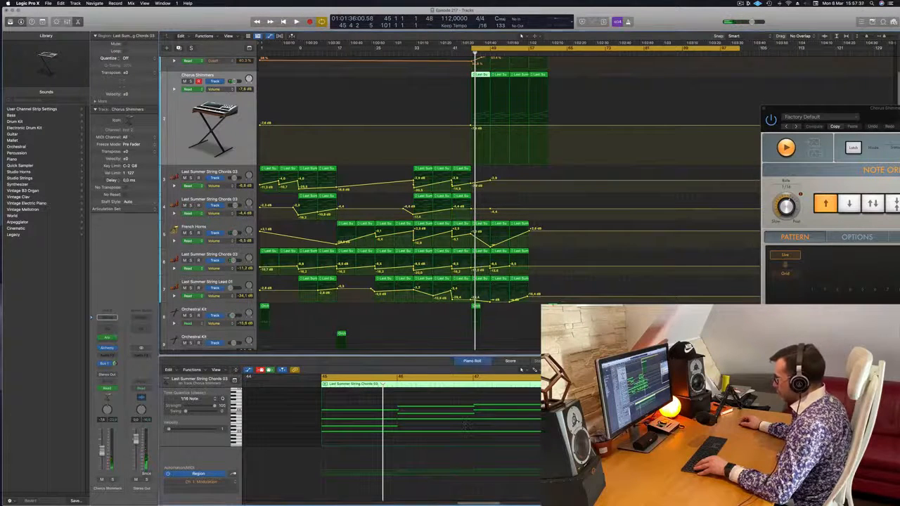
{"action": "left_click", "coordinate": [442, 432]}
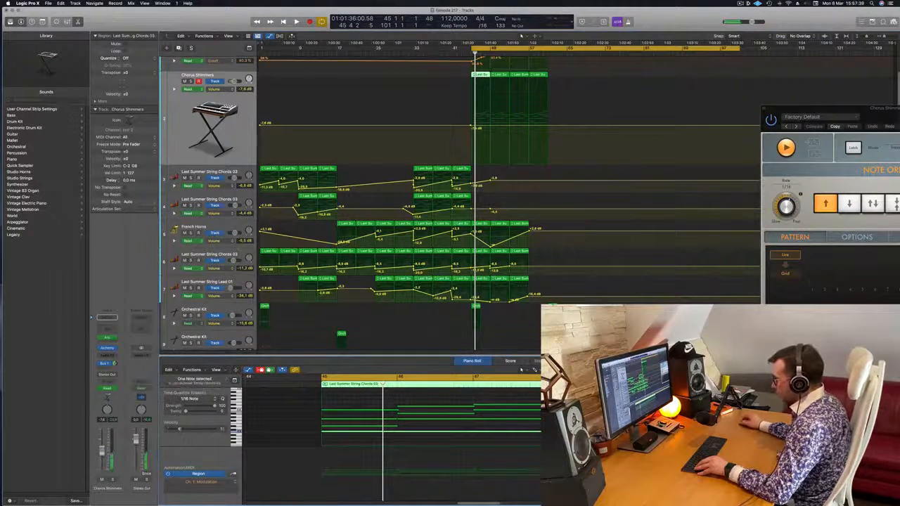
{"action": "scroll", "coordinate": [442, 431], "scroll_direction": "right", "scroll_amount": 1}
{"action": "left_click", "coordinate": [527, 420]}
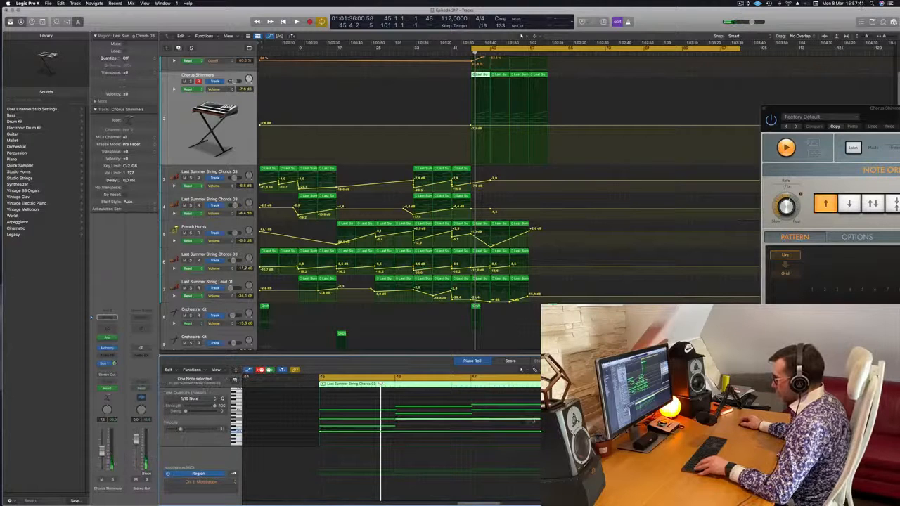
{"action": "mouse_move", "coordinate": [527, 420]}
{"action": "left_mouse_down"}
{"action": "mouse_move", "coordinate": [392, 426]}
{"action": "mouse_move", "coordinate": [528, 421]}
{"action": "left_mouse_up"}
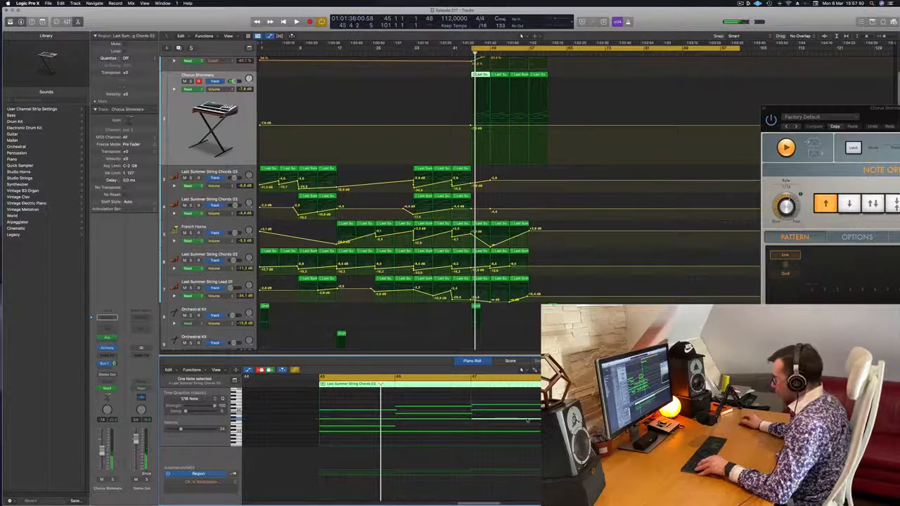
{"action": "key", "text": "space"}
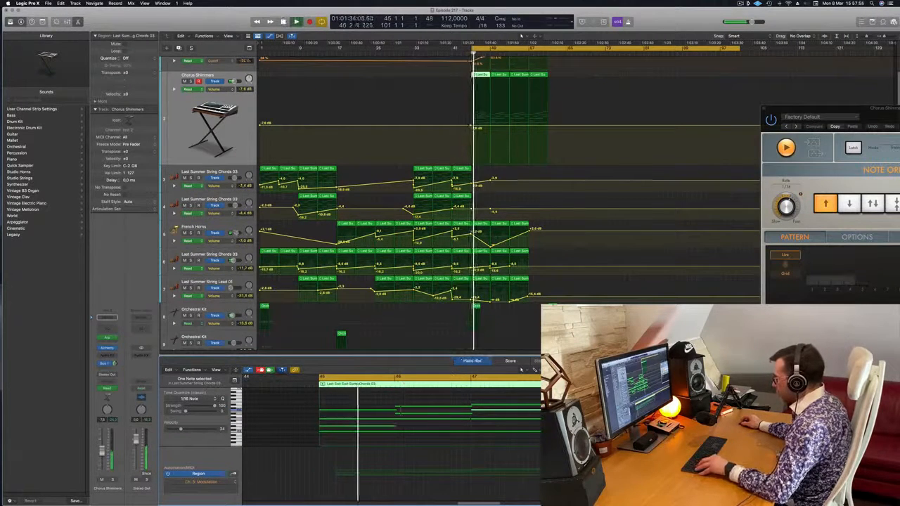
{"action": "key", "text": "z"}
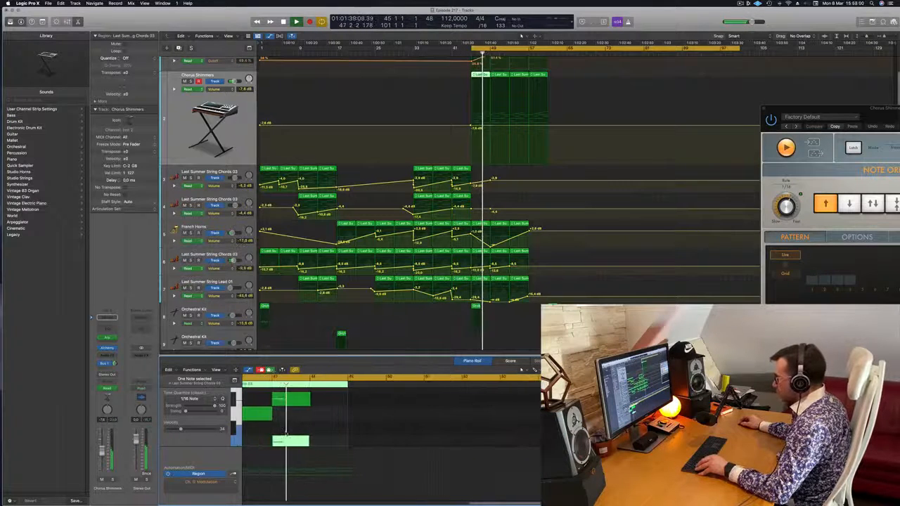
Step: Examine the chord notes of the first Chorus Shimmers region across bars 45 to 48 while replaying from bar 45
{"action": "key", "text": "space"}
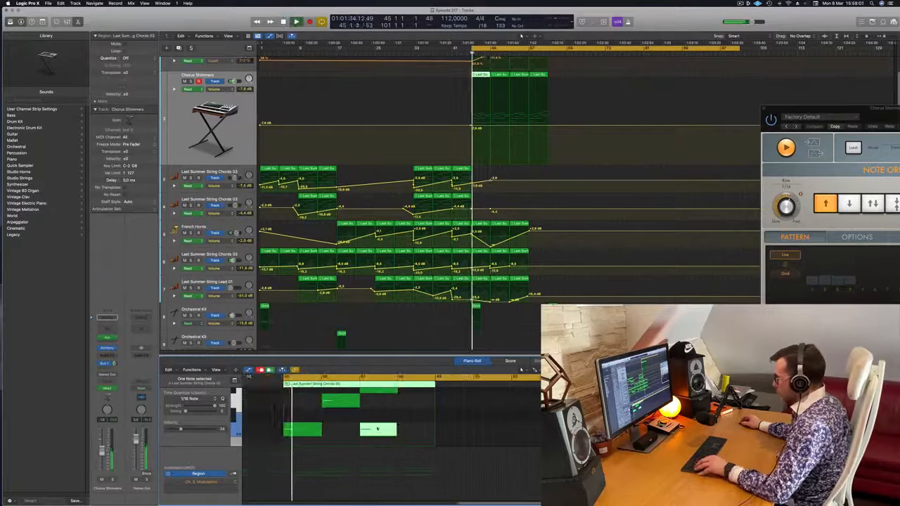
{"action": "left_click_drag", "start_coordinate": [382, 429], "coordinate": [421, 434]}
{"action": "key", "text": "super+Up"}
{"action": "key", "text": "super+Up"}
{"action": "key", "text": "super+Up"}
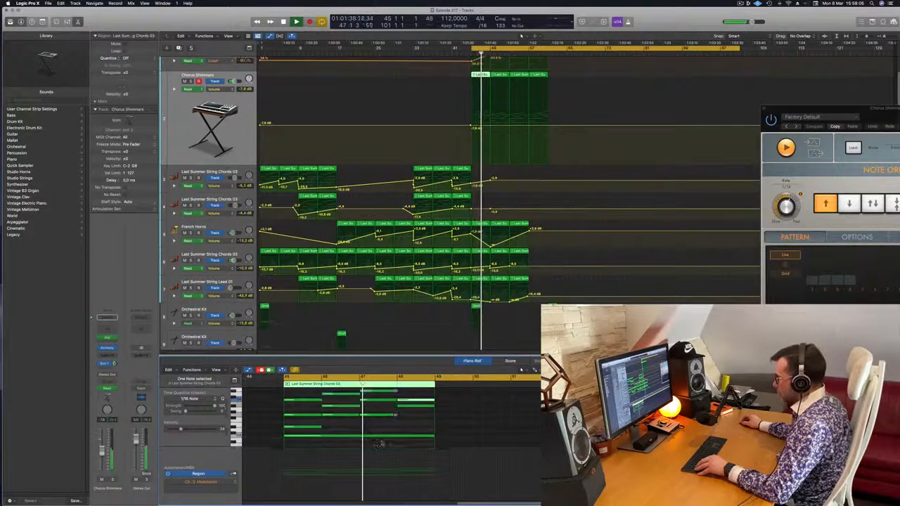
{"action": "scroll", "coordinate": [374, 436], "scroll_direction": "down", "scroll_amount": 1}
{"action": "scroll", "coordinate": [374, 436], "scroll_direction": "left", "scroll_amount": 4}
{"action": "scroll", "coordinate": [376, 436], "scroll_direction": "down", "scroll_amount": 2}
{"action": "scroll", "coordinate": [453, 422], "scroll_direction": "up", "scroll_amount": 2}
{"action": "key", "text": "space"}
{"action": "key", "text": "space"}
{"action": "scroll", "coordinate": [451, 425], "scroll_direction": "up", "scroll_amount": 3}
{"action": "scroll", "coordinate": [446, 420], "scroll_direction": "down", "scroll_amount": 3}
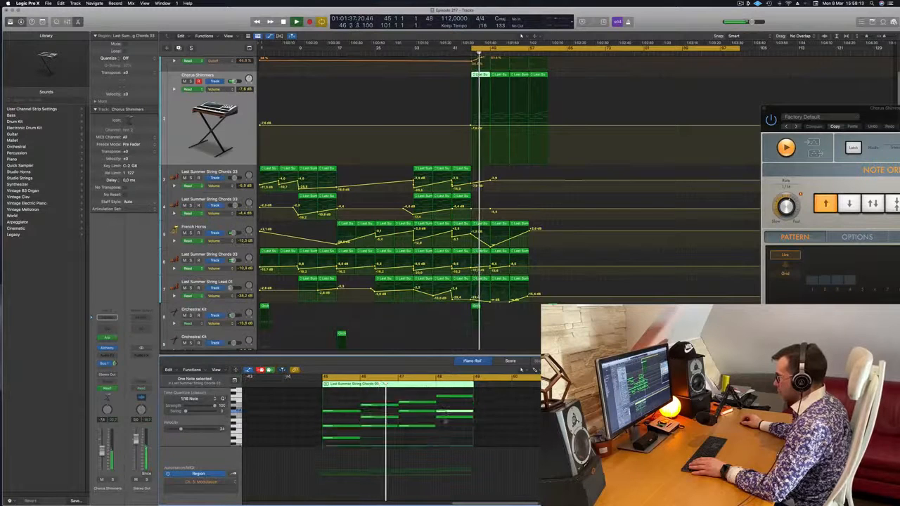
Step: Trim the D#4 note at bar 47 of the first Chorus Shimmers region to exactly one bar and replay from bar 45
{"action": "scroll", "coordinate": [452, 420], "scroll_direction": "up", "scroll_amount": 2}
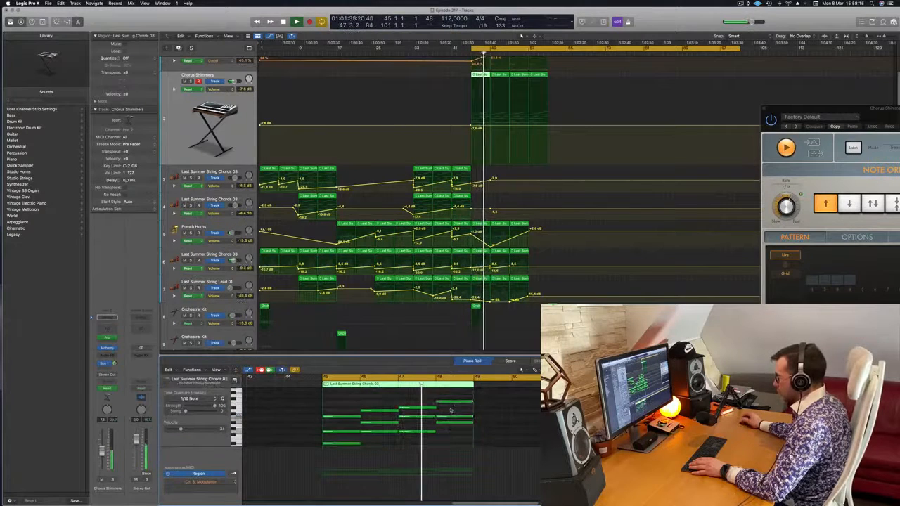
{"action": "left_click", "coordinate": [436, 406]}
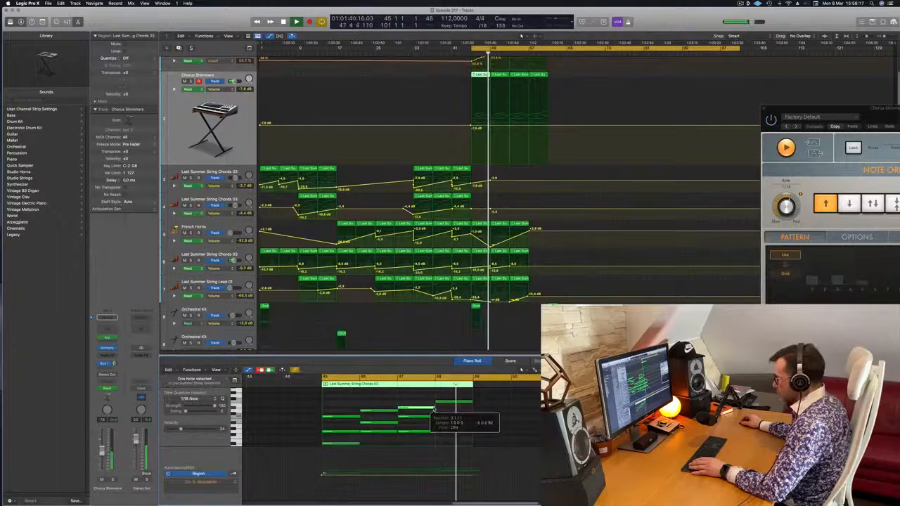
{"action": "scroll", "coordinate": [452, 430], "scroll_direction": "up", "scroll_amount": 4}
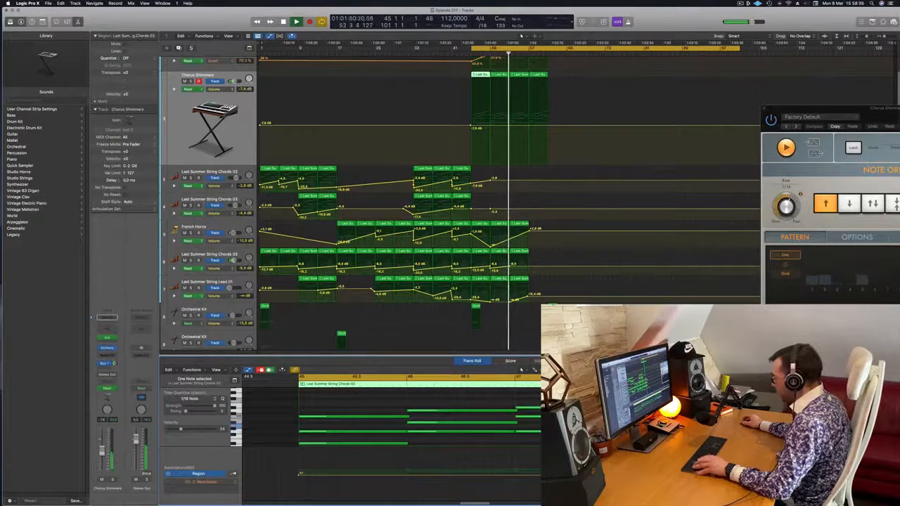
{"action": "key", "text": "Return"}
{"action": "scroll", "coordinate": [475, 409], "scroll_direction": "down", "scroll_amount": 3}
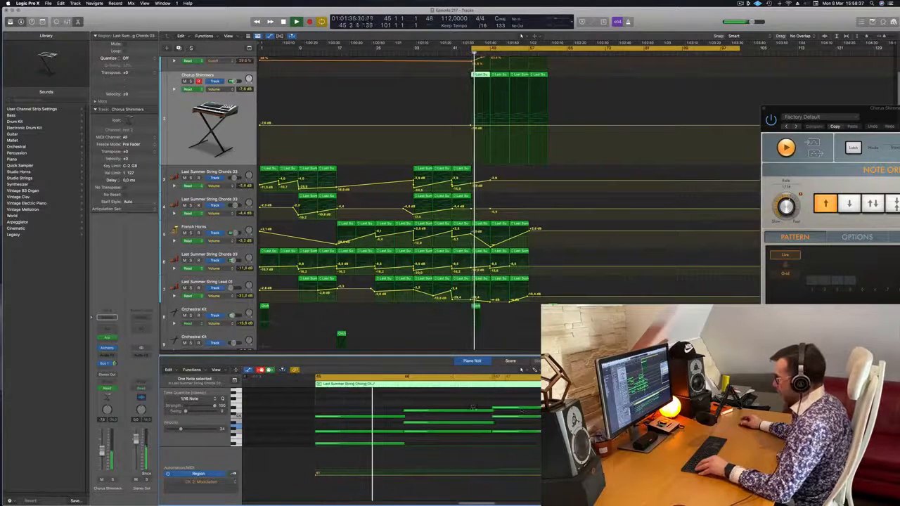
{"action": "scroll", "coordinate": [475, 409], "scroll_direction": "down", "scroll_amount": 3}
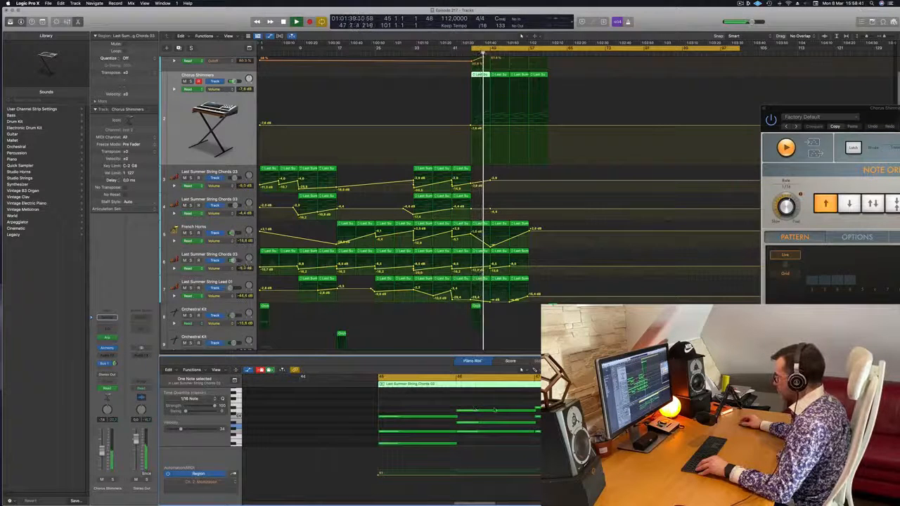
{"action": "scroll", "coordinate": [495, 410], "scroll_direction": "left", "scroll_amount": 1}
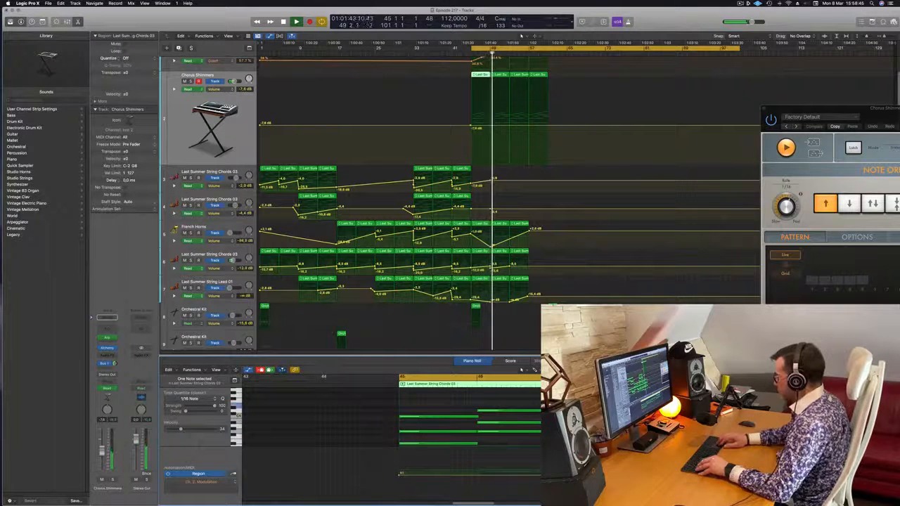
Step: Open the first two Chorus Shimmers regions together, check individual notes around bar 47 and replay the passage from bar 45
{"action": "key", "text": "space"}
{"action": "key", "text": "space"}
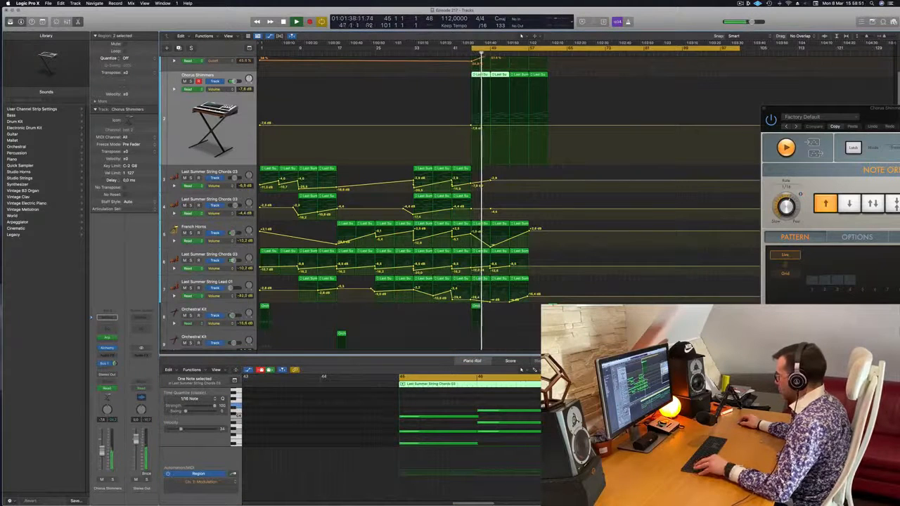
{"action": "scroll", "coordinate": [574, 422], "scroll_direction": "down", "scroll_amount": 3}
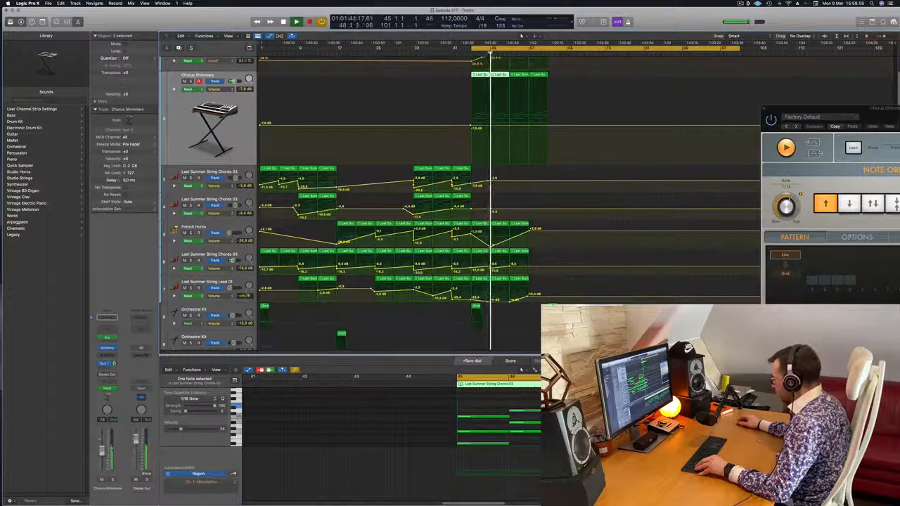
{"action": "left_click", "coordinate": [574, 422]}
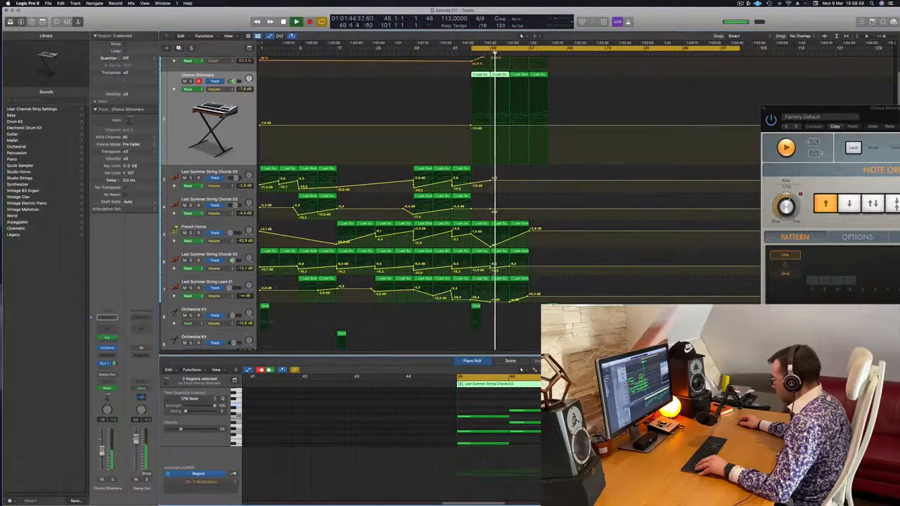
{"action": "left_click", "coordinate": [574, 425]}
{"action": "scroll", "coordinate": [574, 422], "scroll_direction": "up", "scroll_amount": 5}
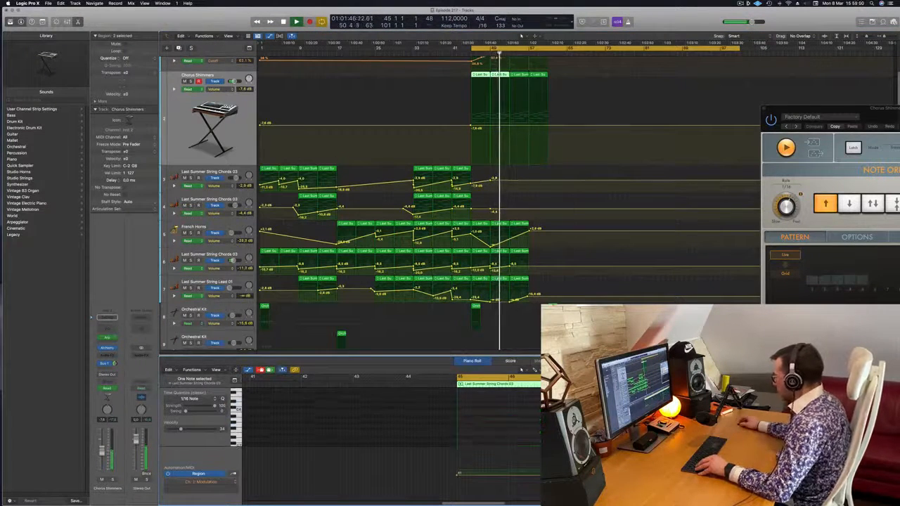
{"action": "scroll", "coordinate": [573, 422], "scroll_direction": "down", "scroll_amount": 5}
{"action": "left_click", "coordinate": [574, 422]}
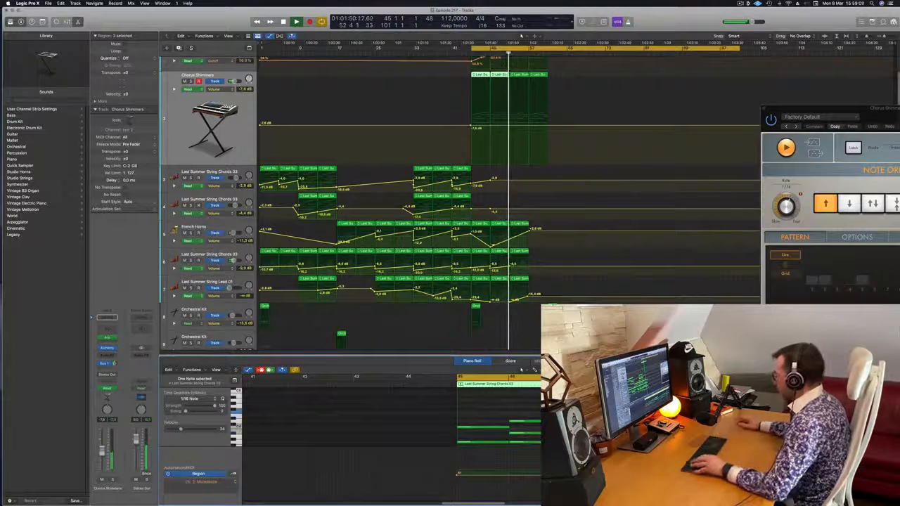
{"action": "key", "text": "space"}
{"action": "key", "text": "space"}
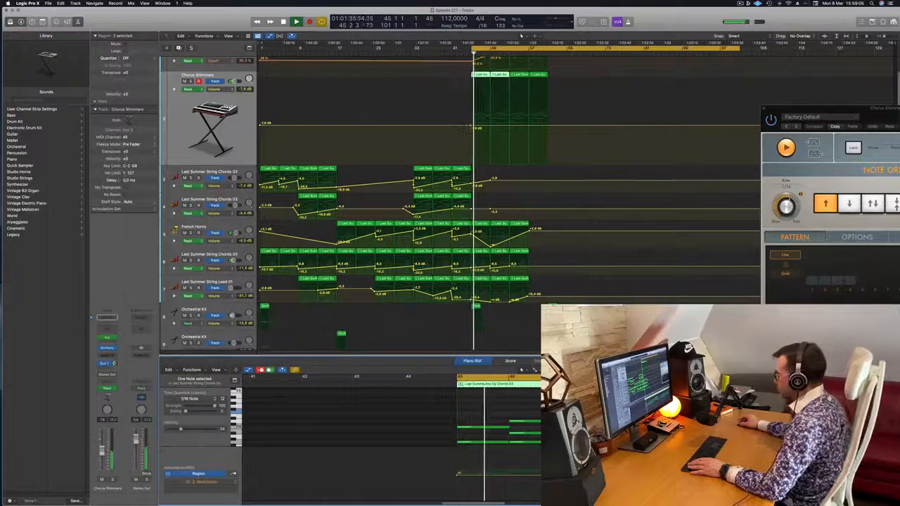
{"action": "scroll", "coordinate": [526, 402], "scroll_direction": "down", "scroll_amount": 1}
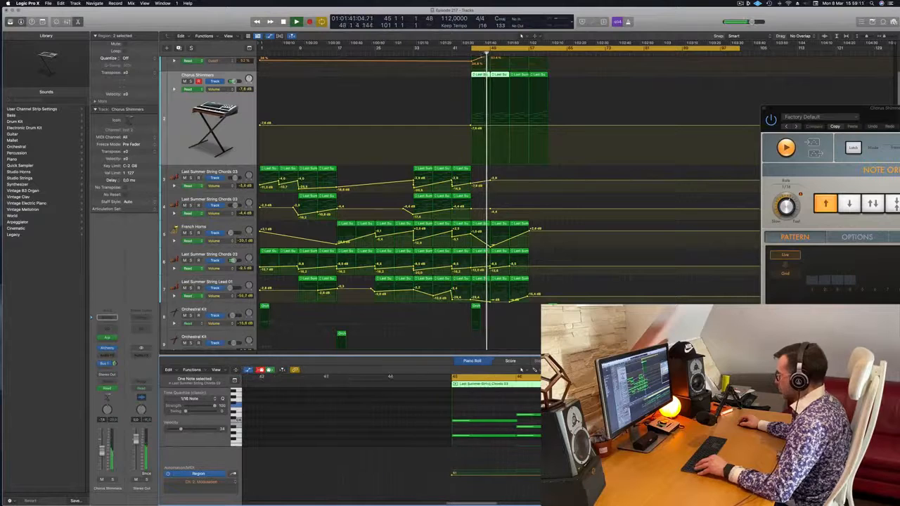
Step: Replace the last two Chorus Shimmers regions with copies of the first two at bar 53 and delete the track's volume automation
{"action": "left_click_drag", "start_coordinate": [505, 79], "coordinate": [529, 82]}
{"action": "key", "text": "Delete"}
{"action": "left_click", "coordinate": [479, 75]}
{"action": "key", "text": "ctrl+super+BackSpace"}
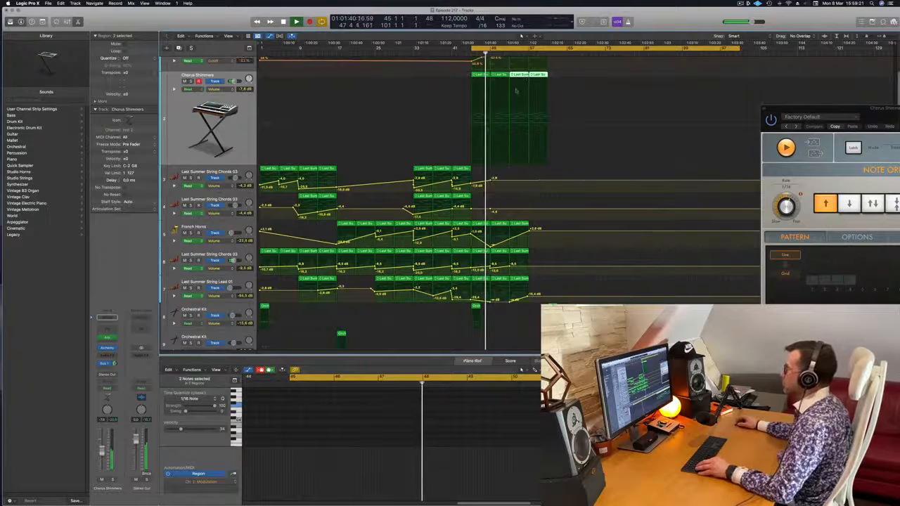
Step: Hide the automation lanes and delete the French Horns regions at bars 49 and 53
{"action": "scroll", "coordinate": [523, 189], "scroll_direction": "down", "scroll_amount": 1}
{"action": "scroll", "coordinate": [523, 190], "scroll_direction": "down", "scroll_amount": 2}
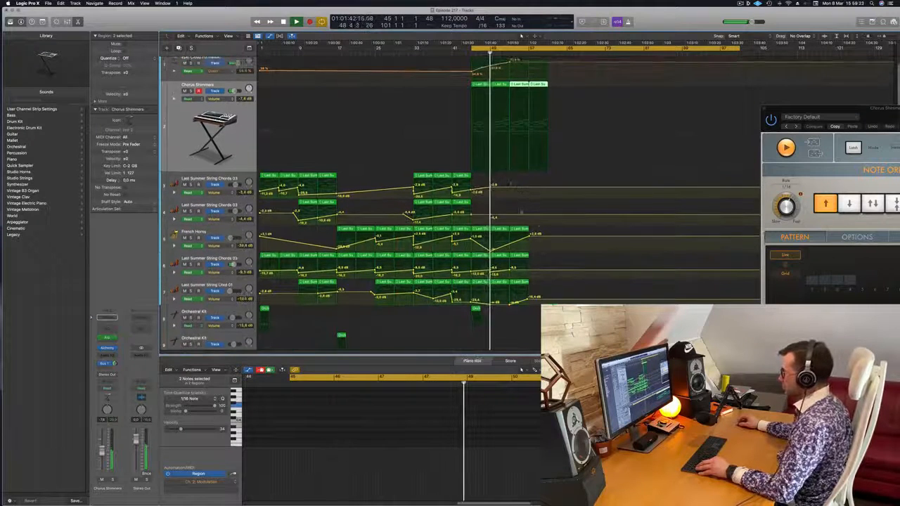
{"action": "scroll", "coordinate": [540, 209], "scroll_direction": "down", "scroll_amount": 1}
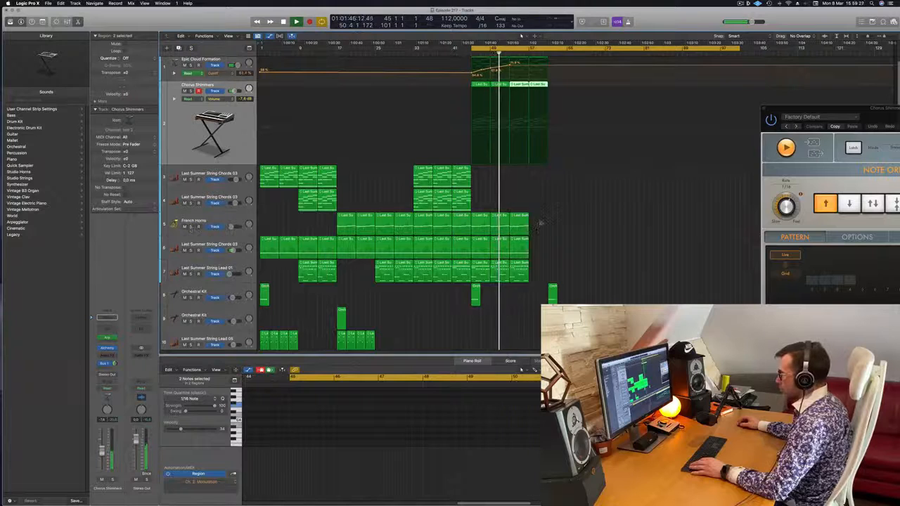
{"action": "left_click", "coordinate": [501, 227]}
{"action": "key", "text": "Delete"}
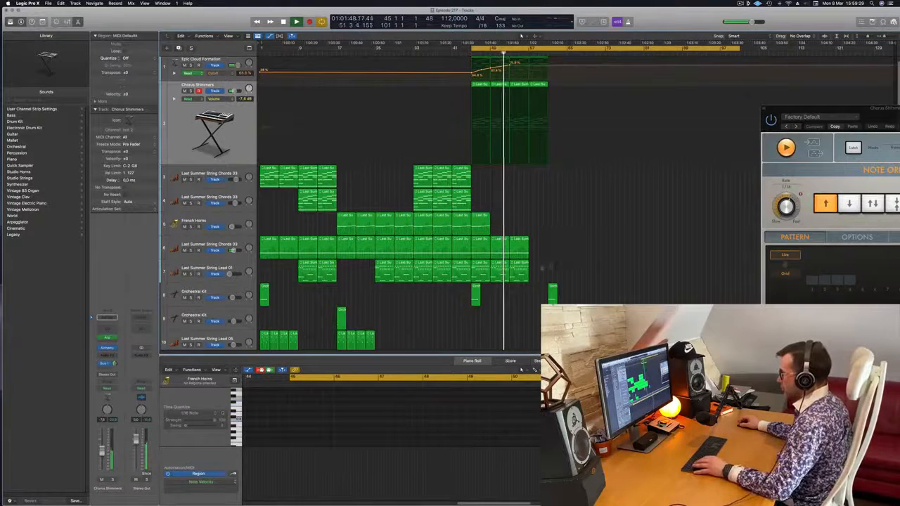
Step: Show automation again and fade the lower Last Summer String Chords 03 track's volume down to -∞ dB at bar 57
{"action": "left_click", "coordinate": [216, 248]}
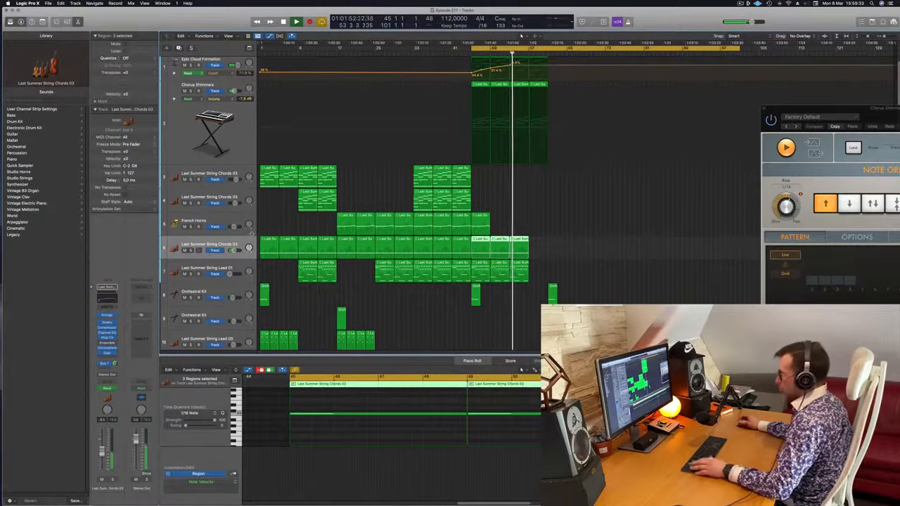
{"action": "key", "text": "a"}
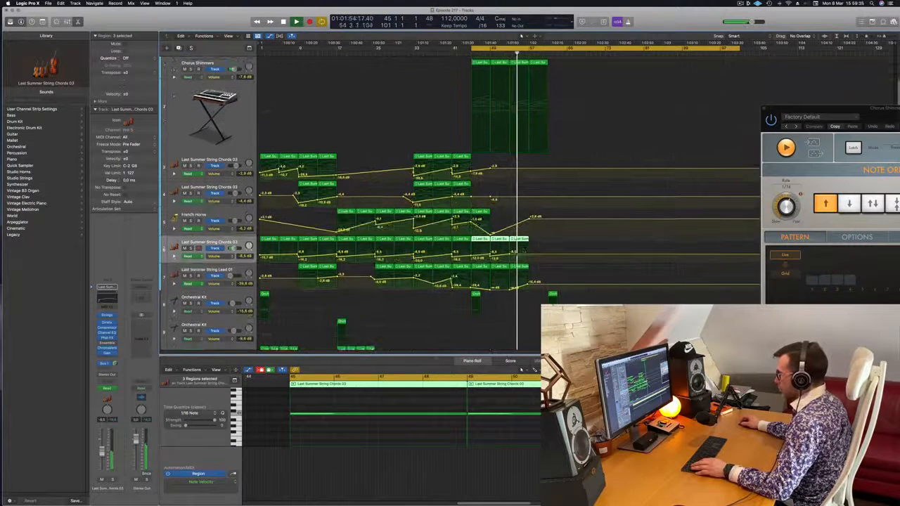
{"action": "left_click", "coordinate": [529, 257]}
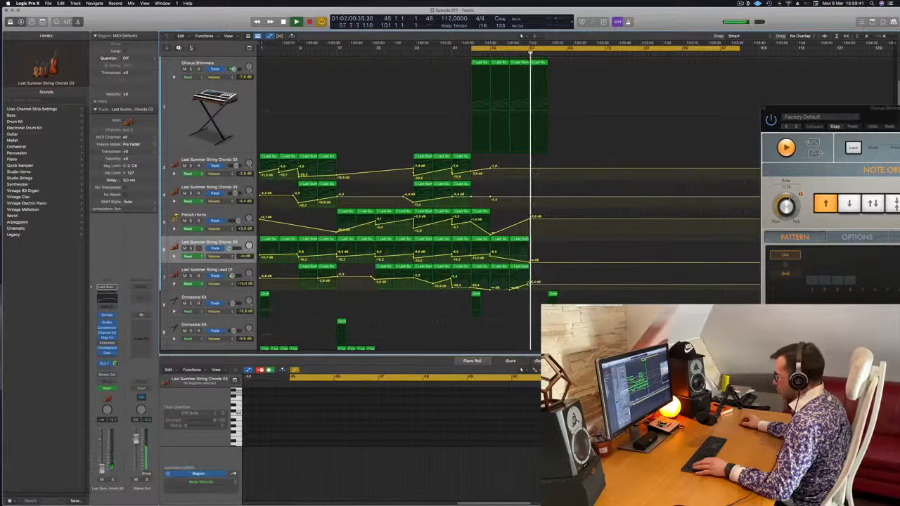
Step: Pull the end of the Last Summer String Lead 01 volume automation down to the lane's bottom and replay from bar 45
{"action": "key", "text": "space"}
{"action": "key", "text": "space"}
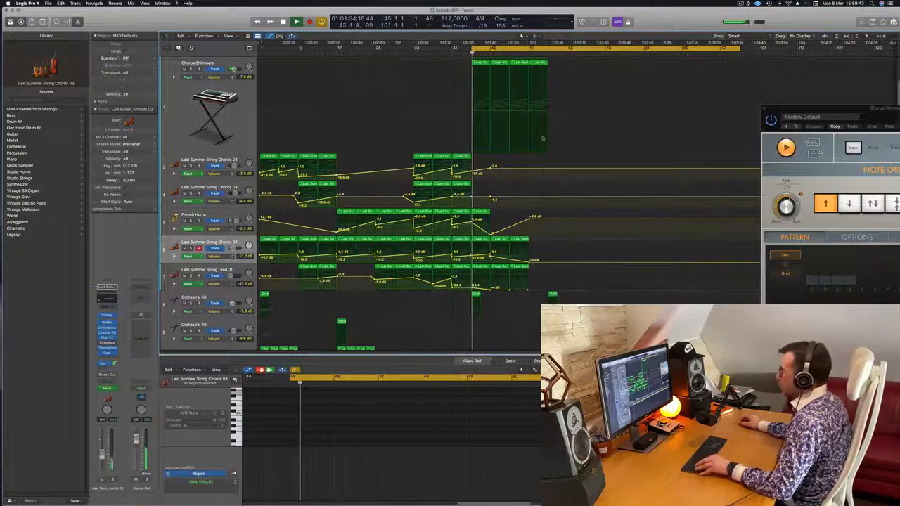
{"action": "scroll", "coordinate": [538, 145], "scroll_direction": "up", "scroll_amount": 2}
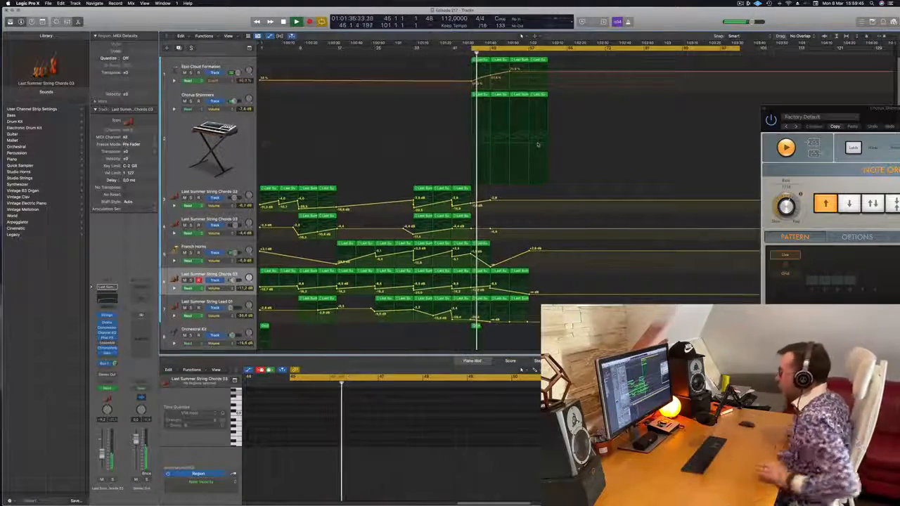